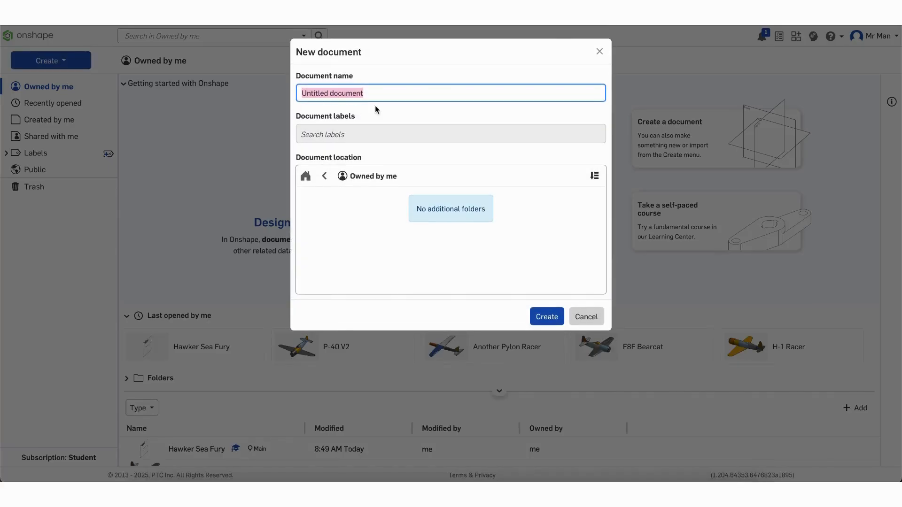
Create a new Onshape document named 'Mitsubishi A6M Zero For Tutorial'
{"action": "type", "text": "Mitsubishi A6M Zero o"}
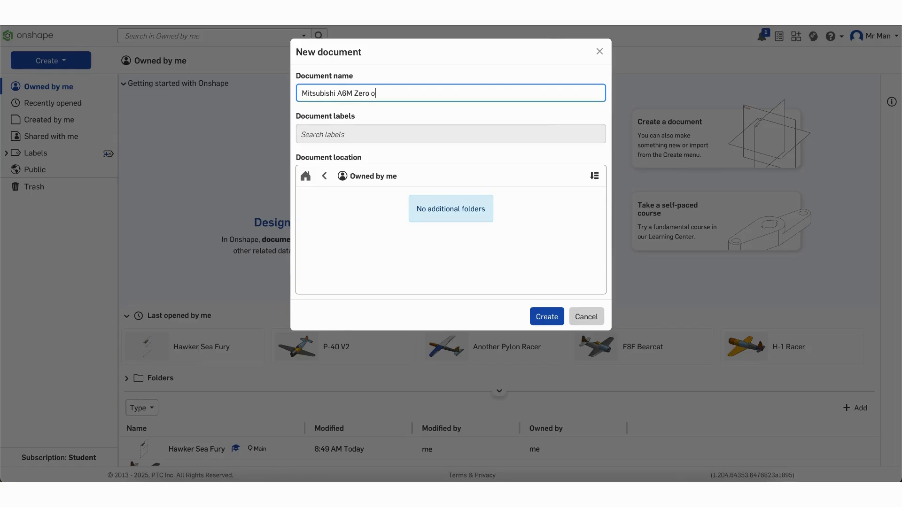
{"action": "type", "text": "Tutorial"}
{"action": "left_click", "coordinate": [544, 317]}
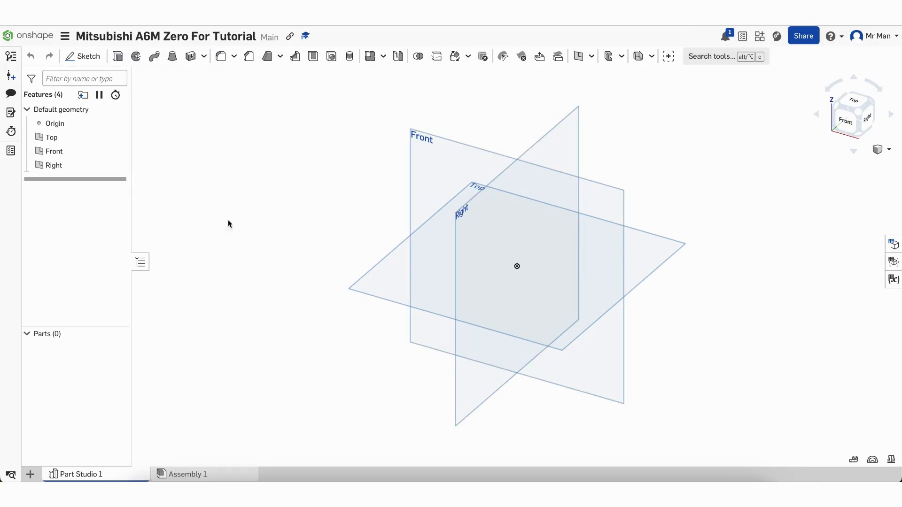
Upload IMG_7945.jpeg as its own document tab, view it, then return to Part Studio 1
{"action": "left_click", "coordinate": [30, 475]}
{"action": "left_click", "coordinate": [42, 457]}
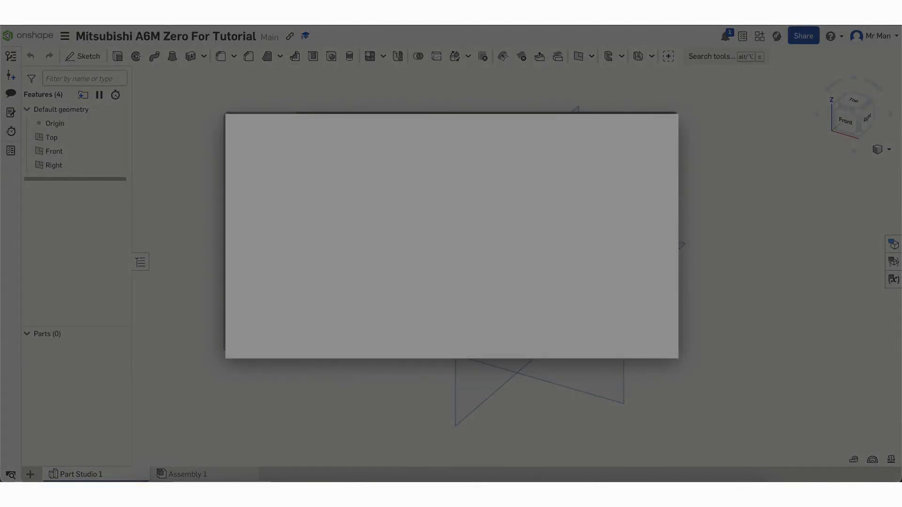
{"action": "key", "text": "Return"}
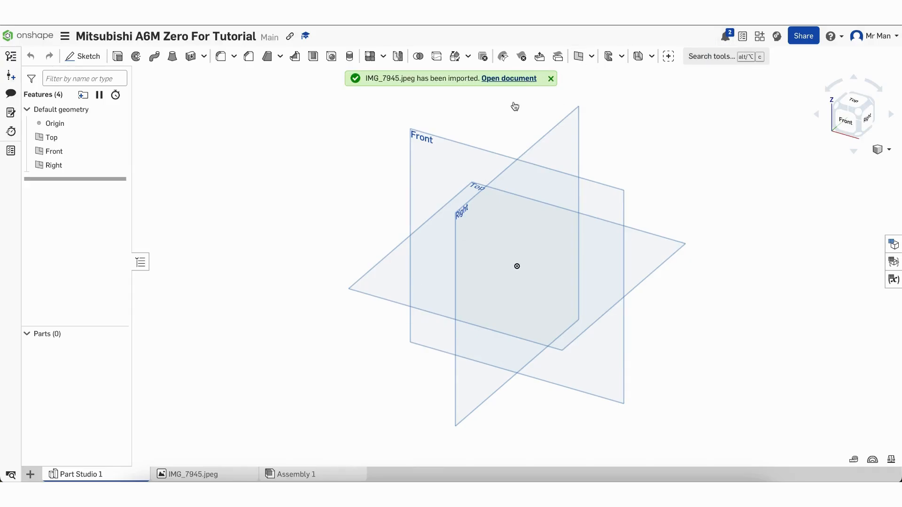
{"action": "left_click", "coordinate": [203, 473]}
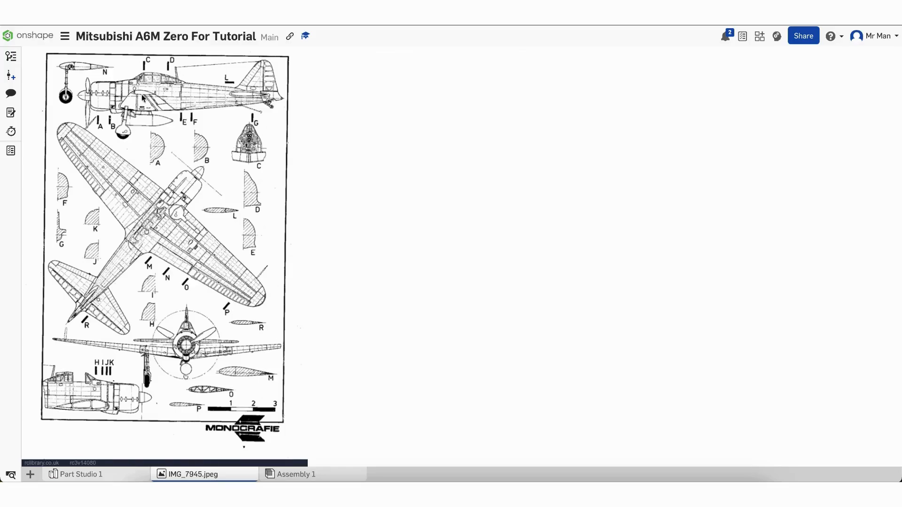
{"action": "left_click", "coordinate": [104, 474]}
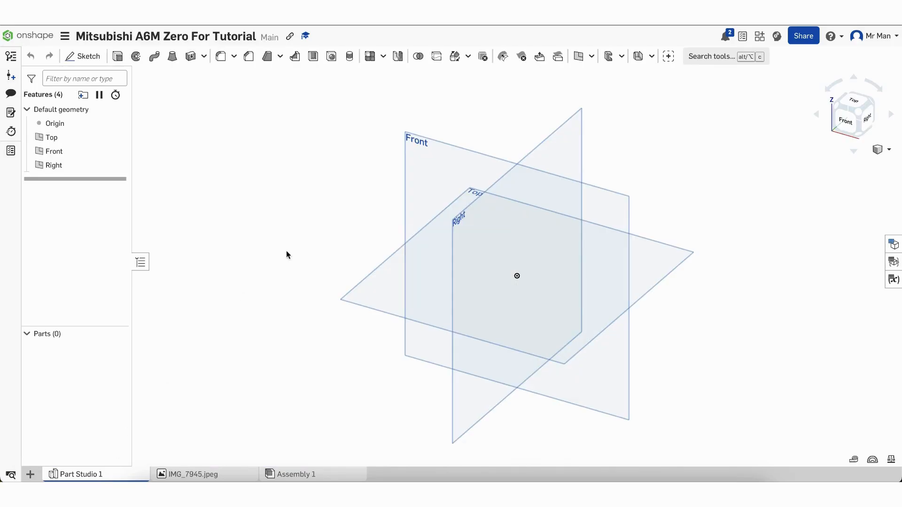
Start Sketch 1 on the Right plane, viewed face-on and zoomed out
{"action": "left_click", "coordinate": [93, 57]}
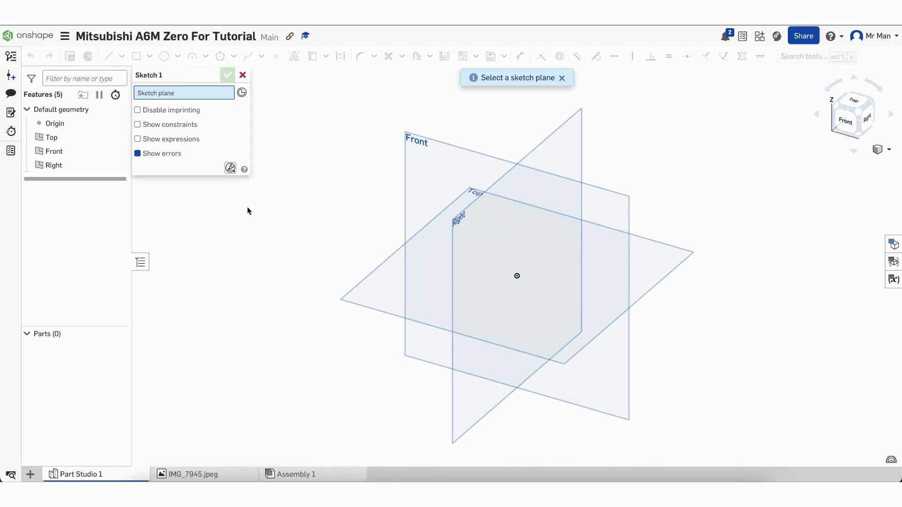
{"action": "left_click", "coordinate": [503, 250]}
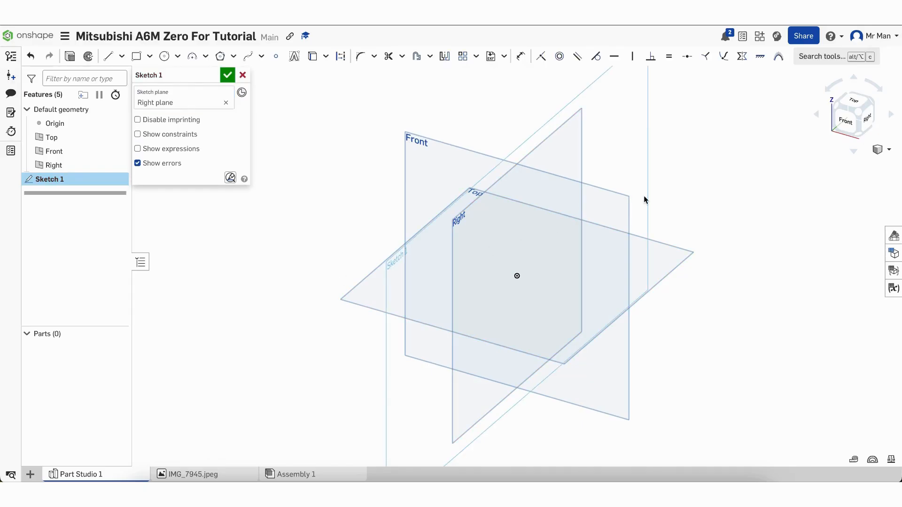
{"action": "left_click", "coordinate": [870, 119]}
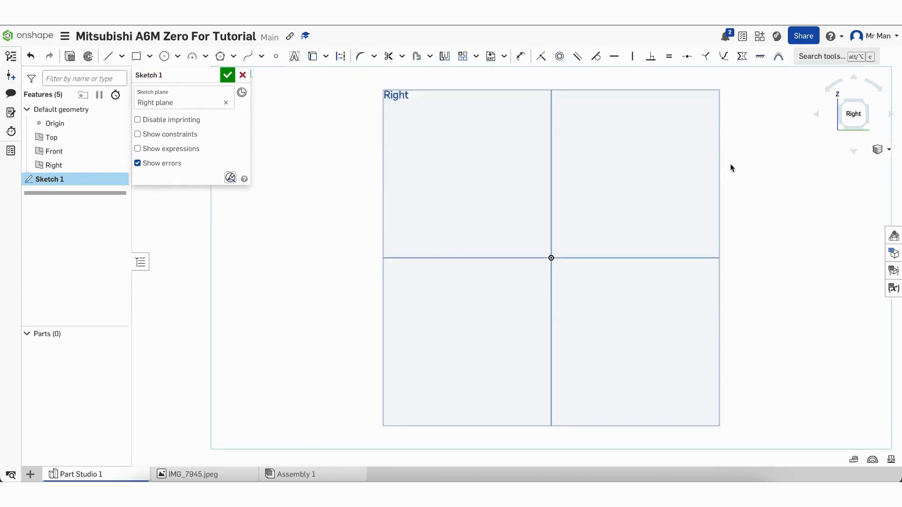
{"action": "scroll", "coordinate": [730, 164], "scroll_direction": "down", "scroll_amount": 3}
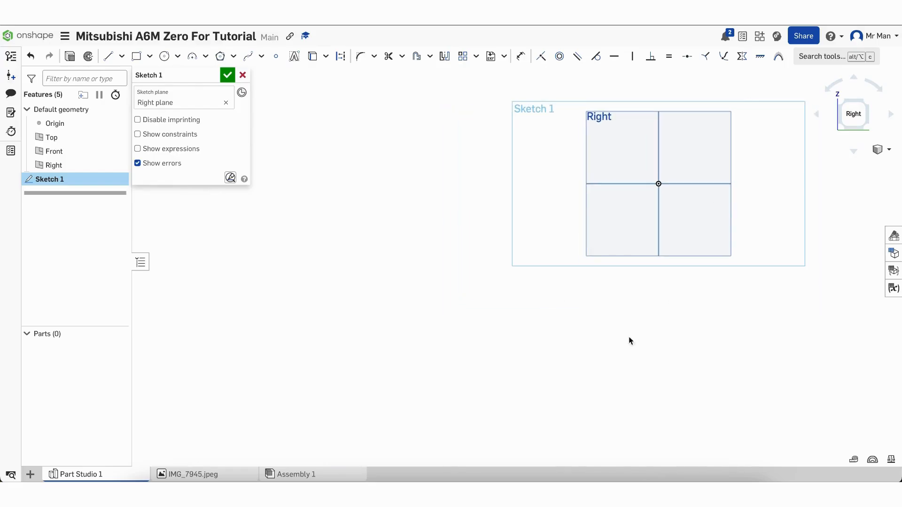
{"action": "scroll", "coordinate": [629, 337], "scroll_direction": "down", "scroll_amount": 3}
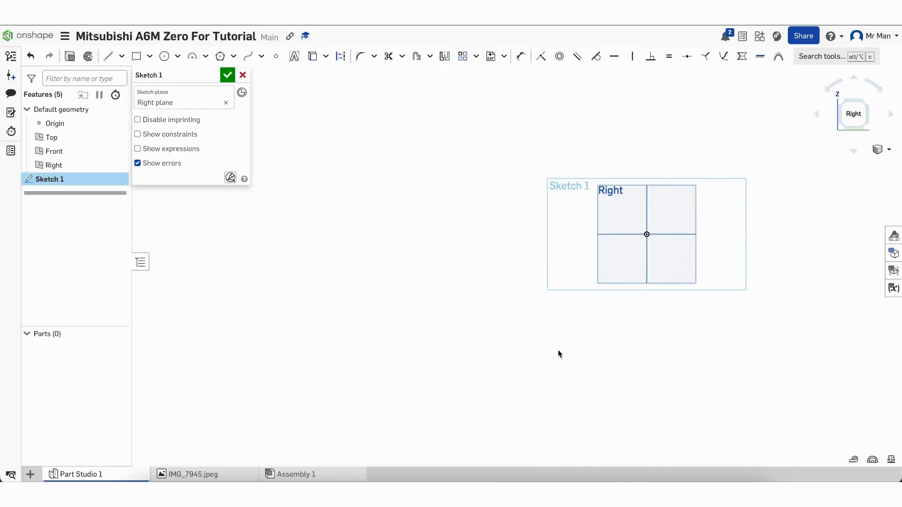
{"action": "scroll", "coordinate": [558, 353], "scroll_direction": "down", "scroll_amount": 3}
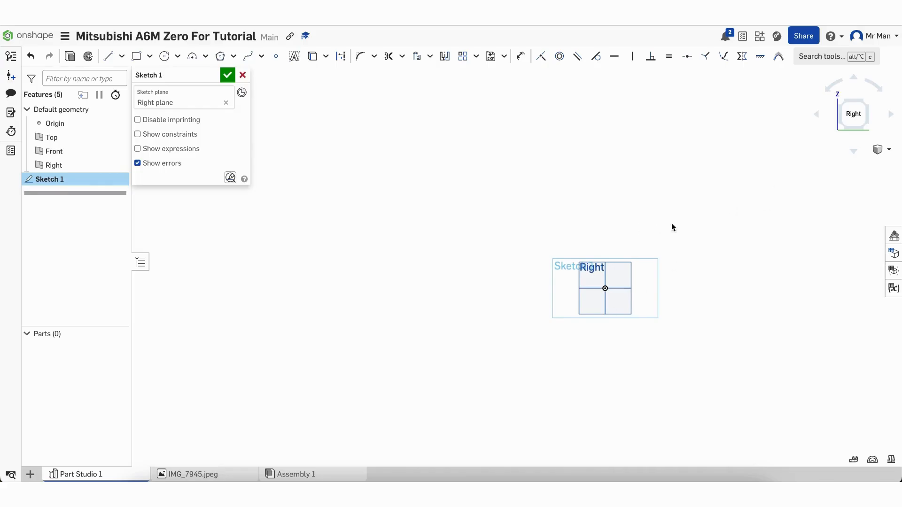
{"action": "scroll", "coordinate": [809, 288], "scroll_direction": "down", "scroll_amount": 2}
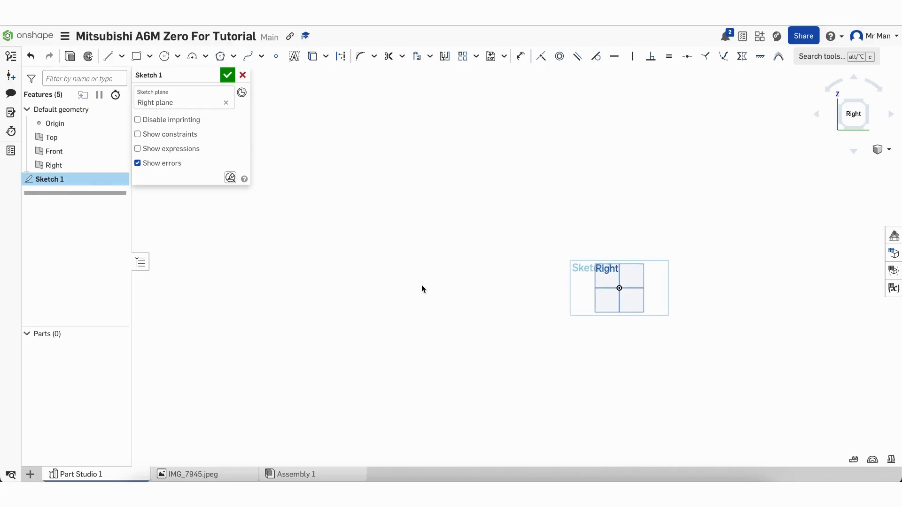
{"action": "scroll", "coordinate": [422, 288], "scroll_direction": "down", "scroll_amount": 2}
{"action": "scroll", "coordinate": [740, 248], "scroll_direction": "up", "scroll_amount": 1}
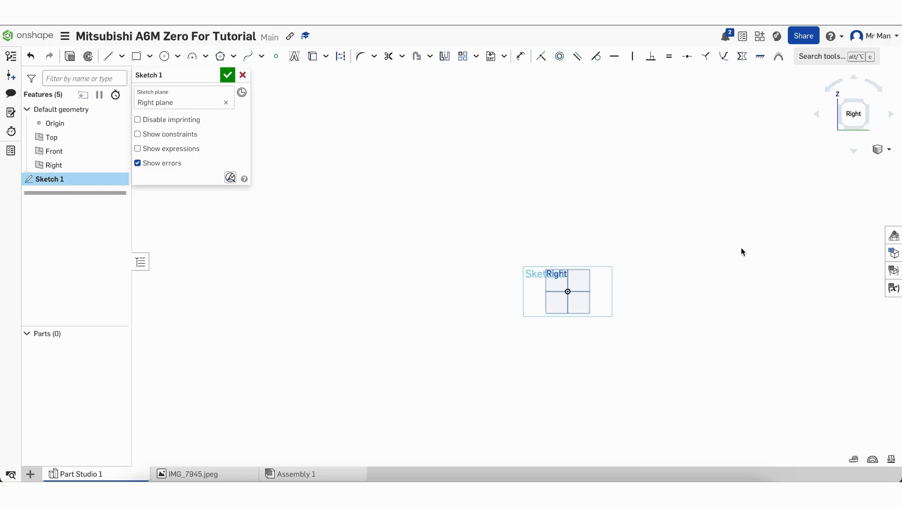
Insert the IMG_7945.jpeg blueprint into Sketch 1, placing it by two corners
{"action": "left_click", "coordinate": [506, 58]}
{"action": "left_click", "coordinate": [513, 94]}
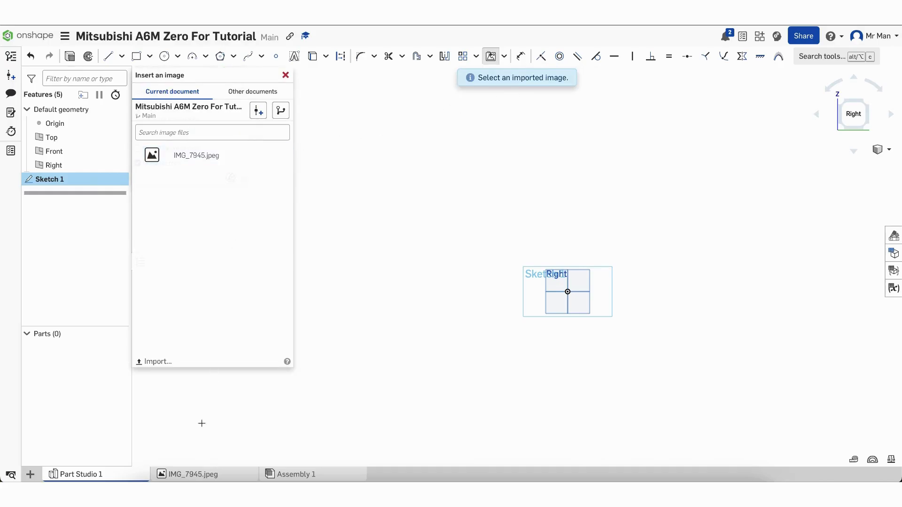
{"action": "left_click", "coordinate": [198, 156]}
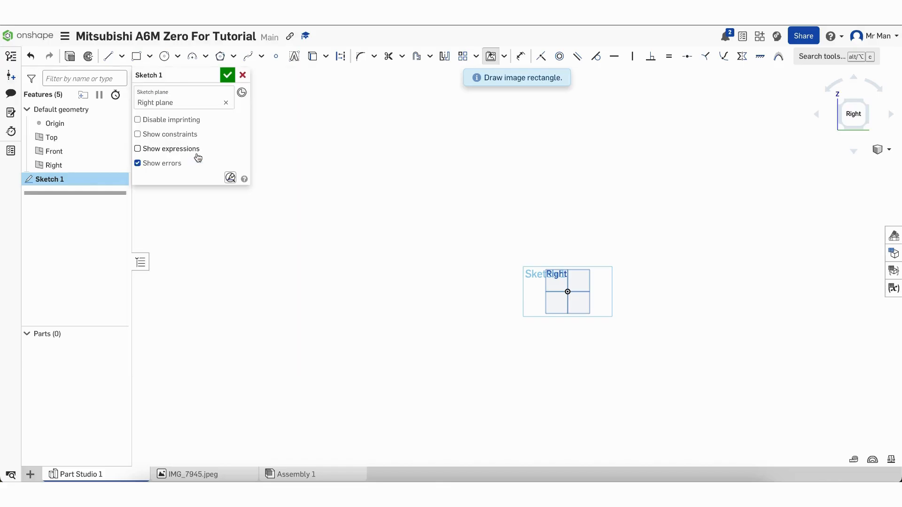
{"action": "left_click", "coordinate": [503, 236]}
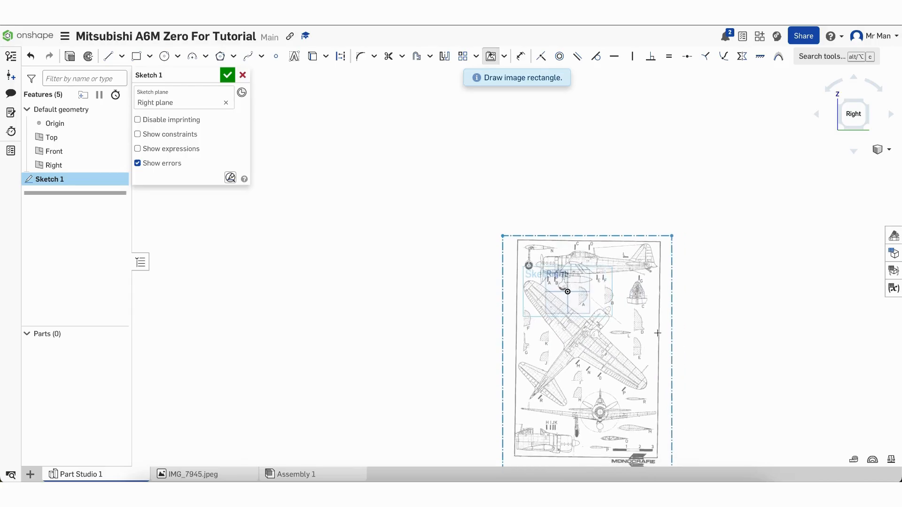
{"action": "left_click", "coordinate": [643, 324]}
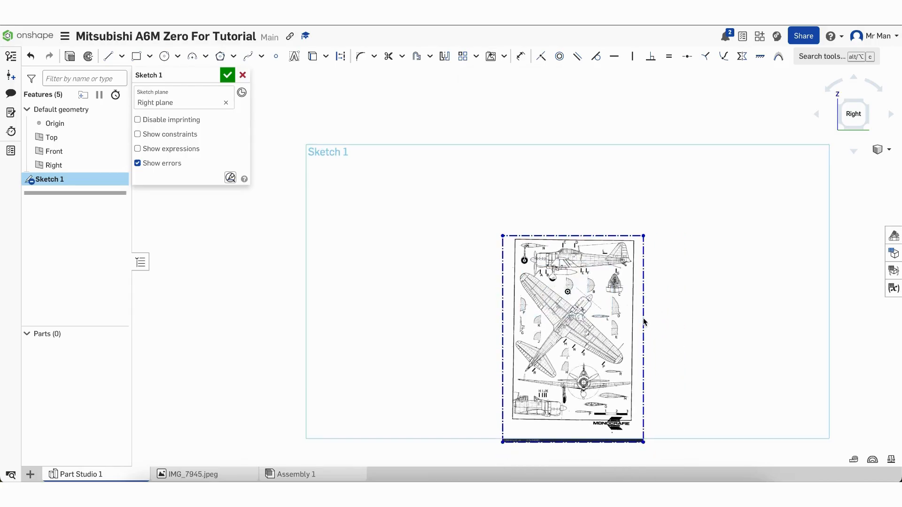
{"action": "scroll", "coordinate": [572, 294], "scroll_direction": "down", "scroll_amount": 2}
{"action": "scroll", "coordinate": [571, 294], "scroll_direction": "up", "scroll_amount": 4}
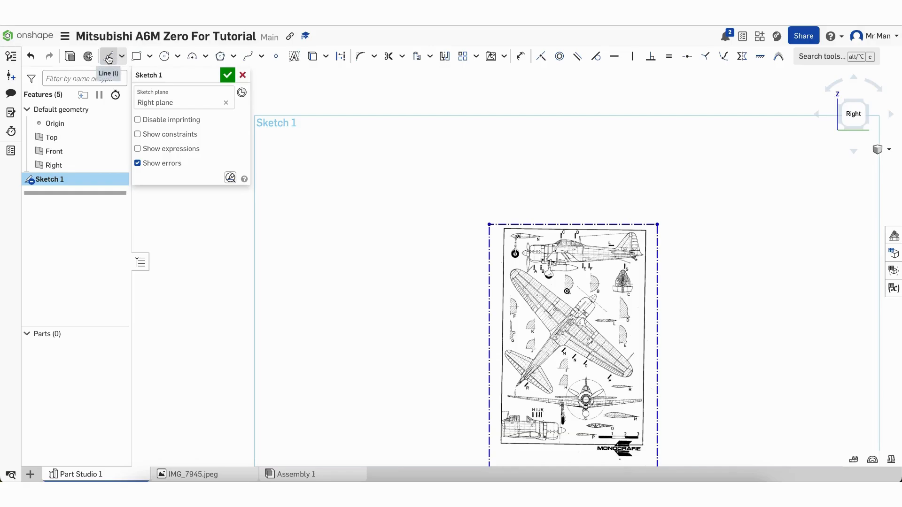
Draw a construction line along the top-view fuselage centreline of the blueprint
{"action": "left_click", "coordinate": [109, 56]}
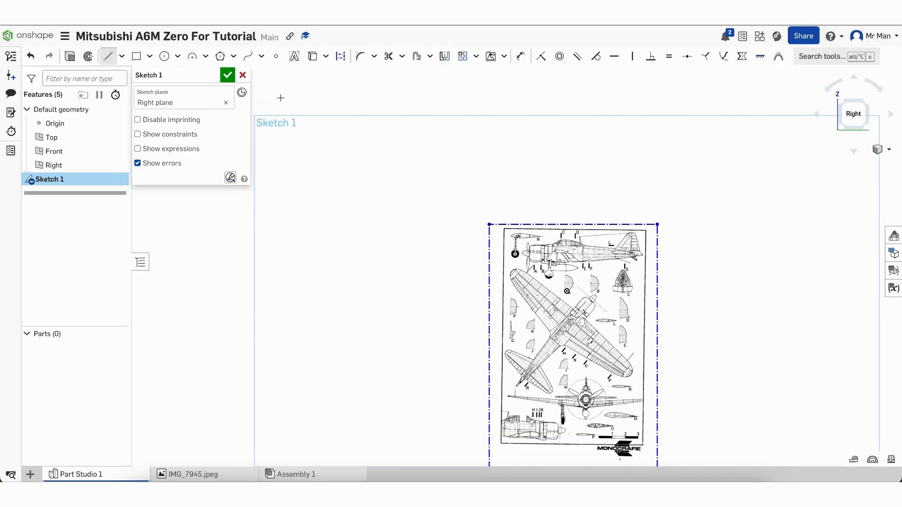
{"action": "left_click", "coordinate": [342, 57]}
{"action": "scroll", "coordinate": [516, 269], "scroll_direction": "up", "scroll_amount": 10}
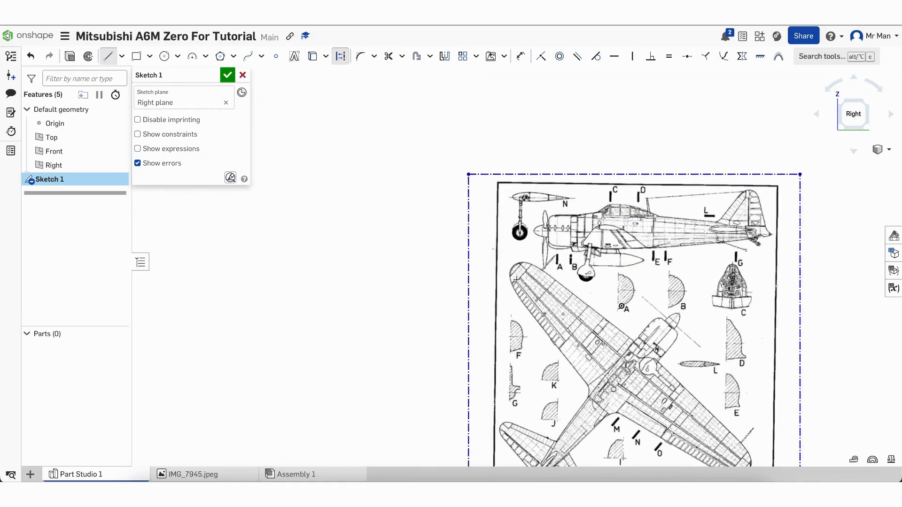
{"action": "scroll", "coordinate": [513, 241], "scroll_direction": "up", "scroll_amount": 4}
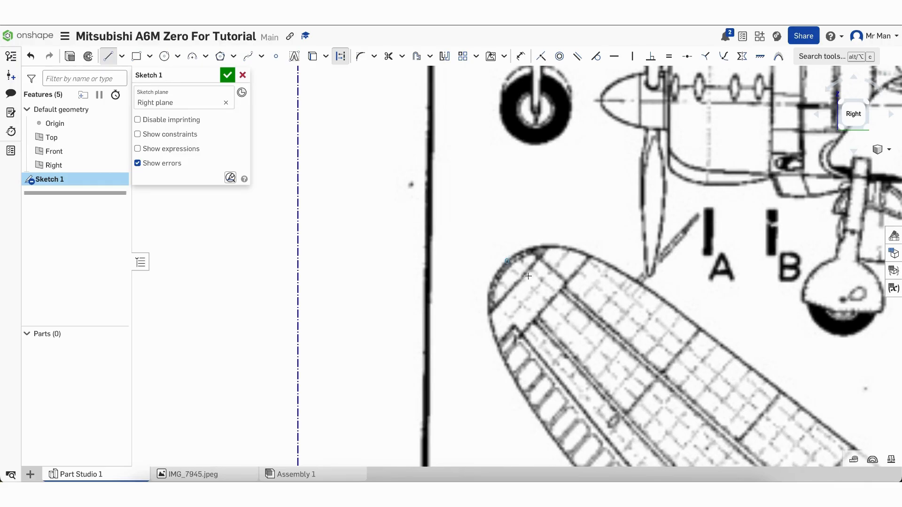
{"action": "scroll", "coordinate": [528, 277], "scroll_direction": "down", "scroll_amount": 15}
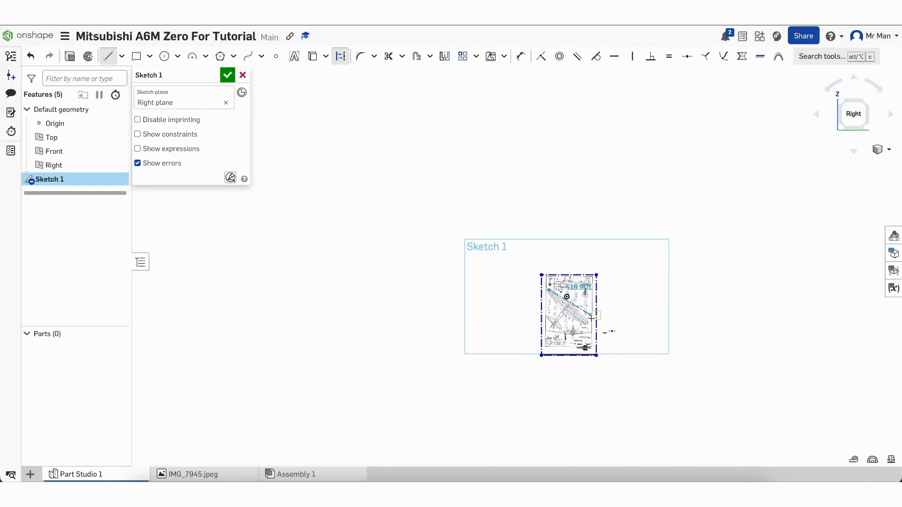
{"action": "scroll", "coordinate": [591, 318], "scroll_direction": "up", "scroll_amount": 10}
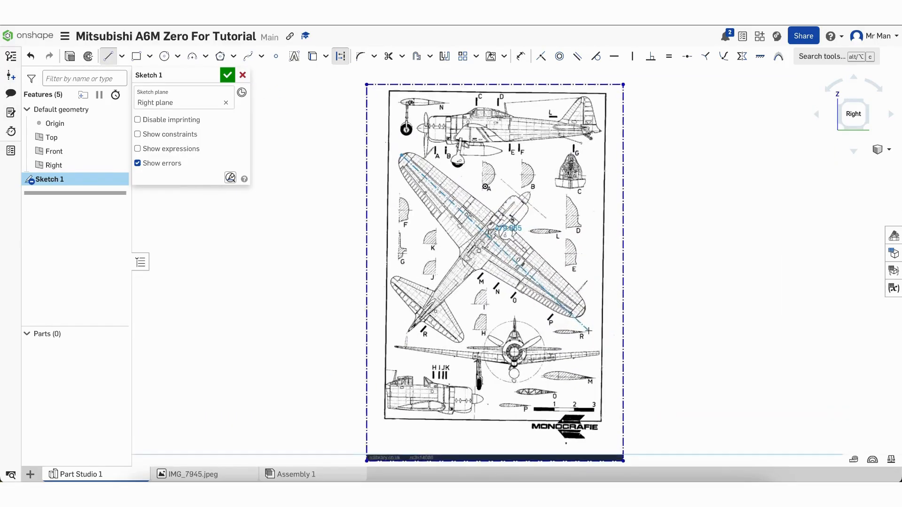
{"action": "scroll", "coordinate": [588, 331], "scroll_direction": "up", "scroll_amount": 5}
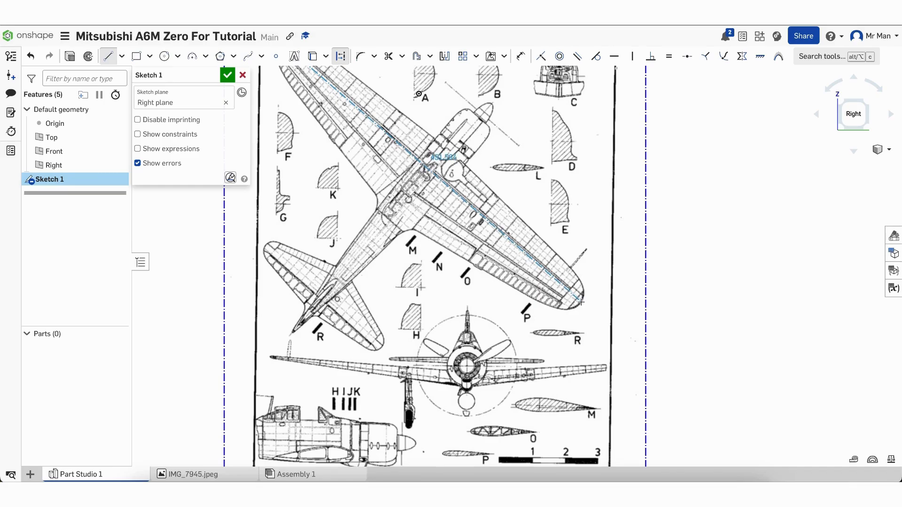
{"action": "left_click", "coordinate": [581, 302]}
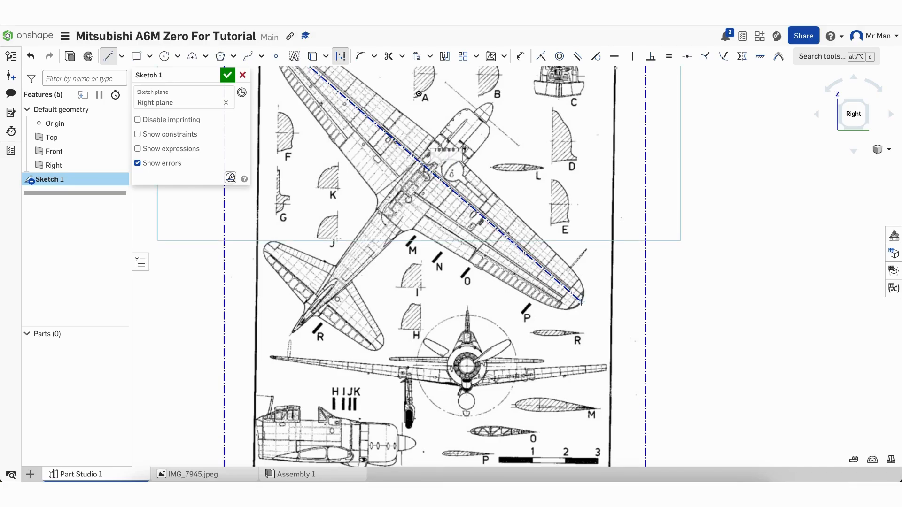
{"action": "right_click", "coordinate": [581, 302]}
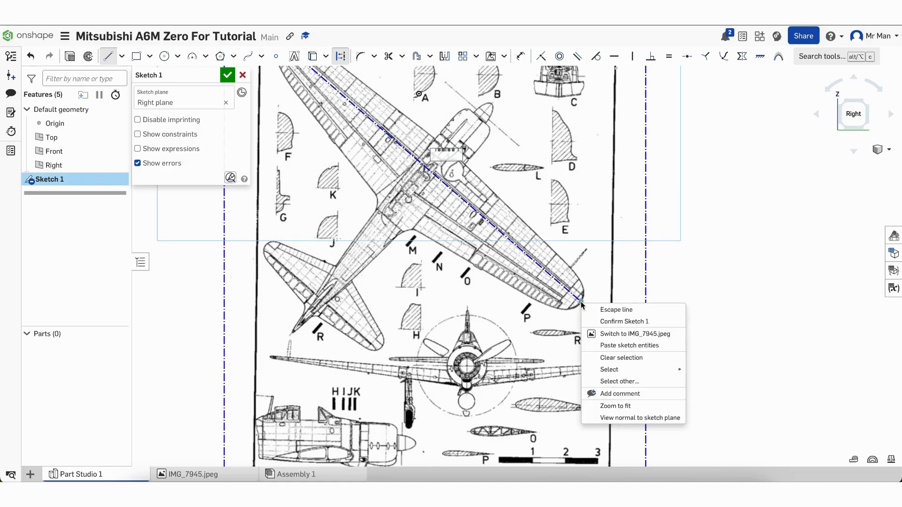
{"action": "left_click", "coordinate": [594, 309]}
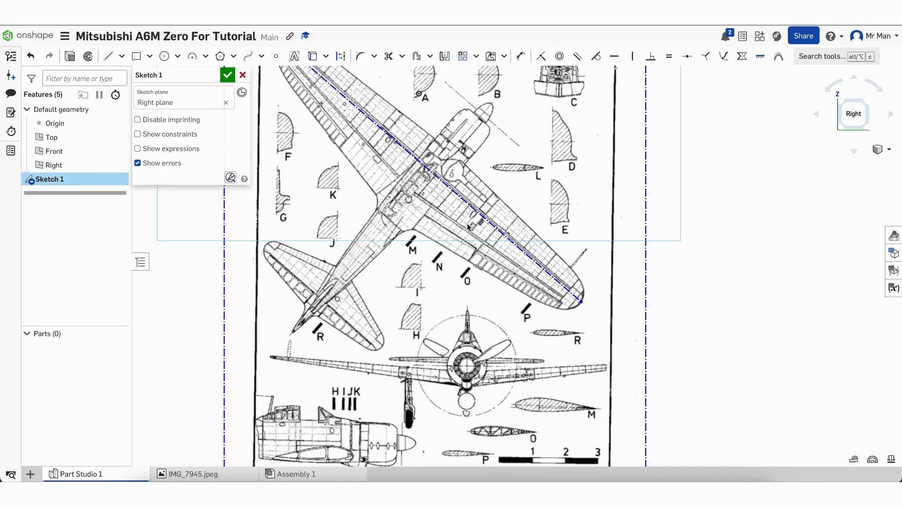
{"action": "scroll", "coordinate": [464, 233], "scroll_direction": "down", "scroll_amount": 5}
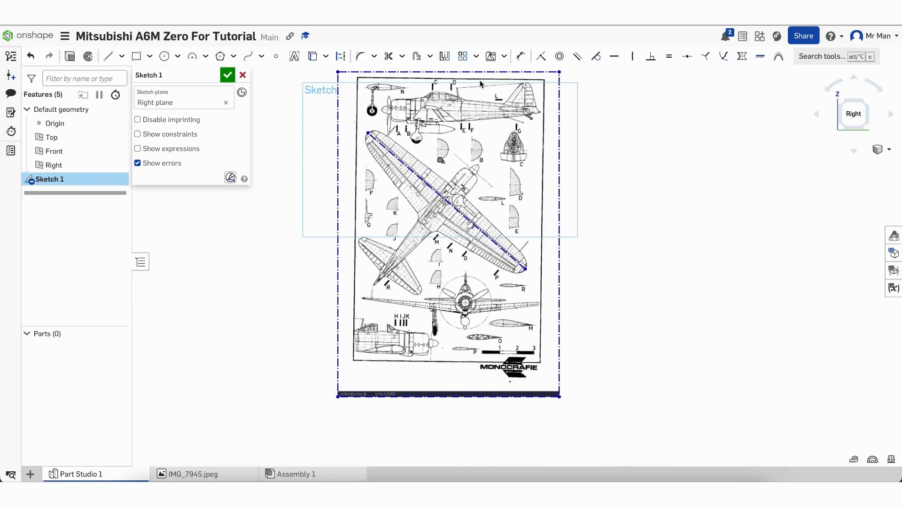
{"action": "scroll", "coordinate": [480, 83], "scroll_direction": "down", "scroll_amount": 1}
{"action": "scroll", "coordinate": [281, 302], "scroll_direction": "down", "scroll_amount": 1}
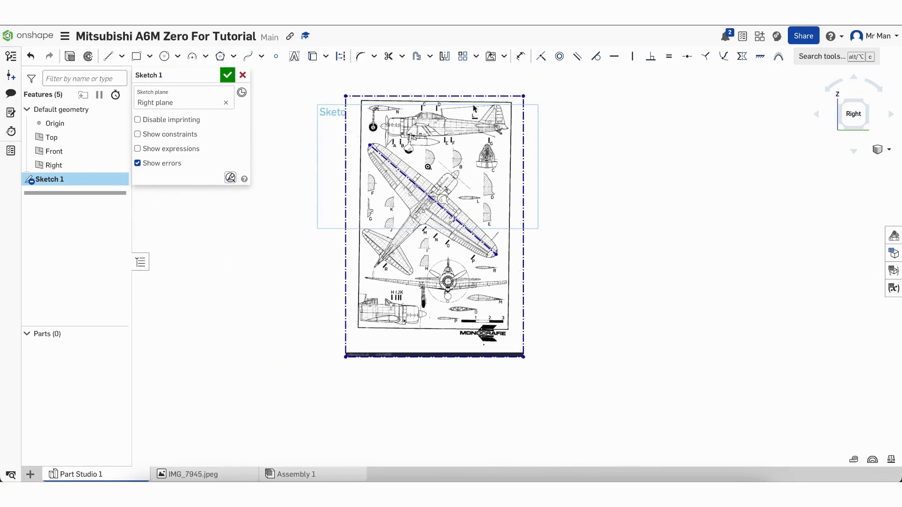
{"action": "left_click", "coordinate": [517, 58]}
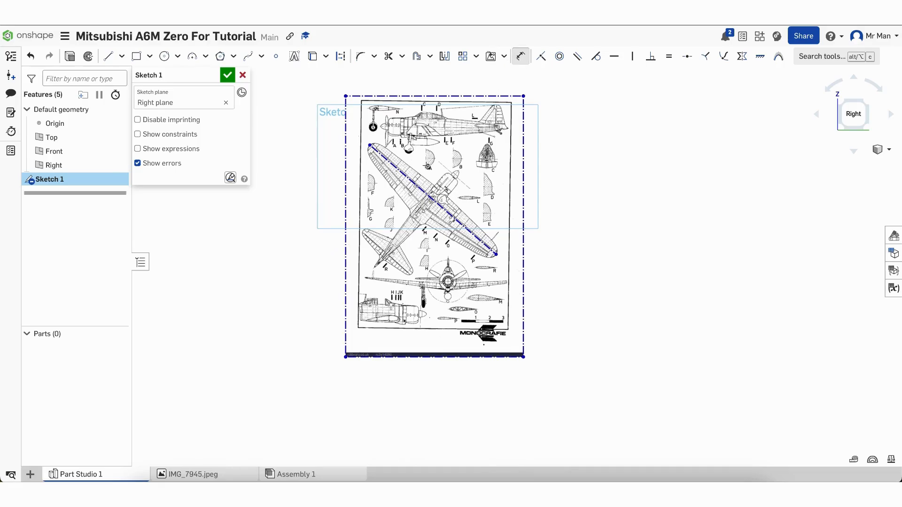
Dimension the fuselage line to 1200 mm, rescaling the blueprint
{"action": "left_click", "coordinate": [424, 193]}
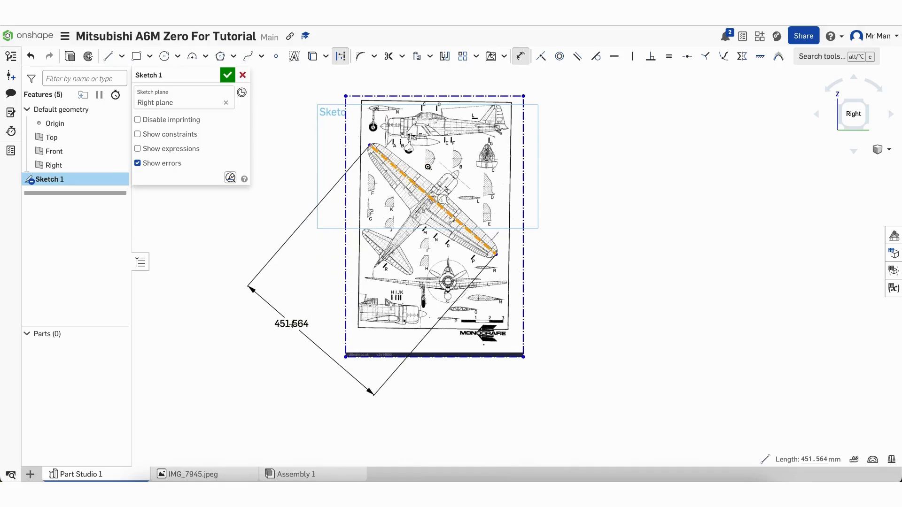
{"action": "left_click", "coordinate": [291, 323]}
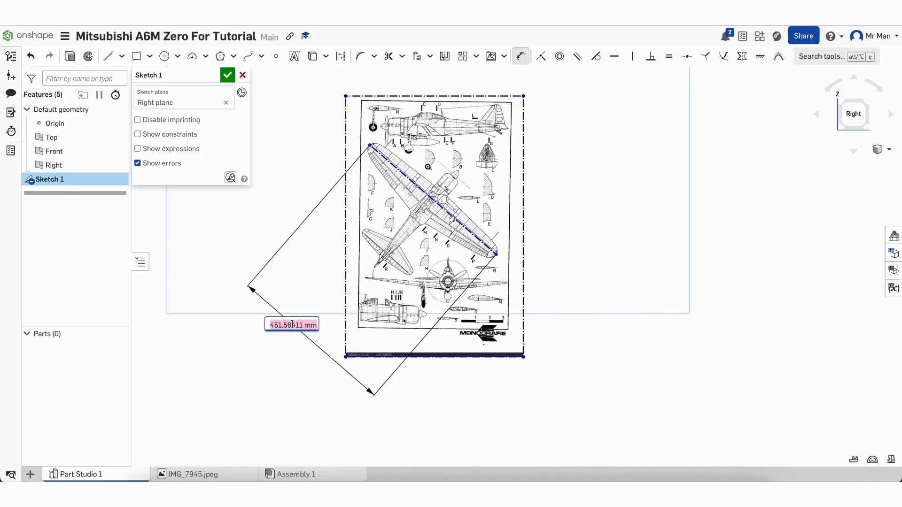
{"action": "type", "text": "1200"}
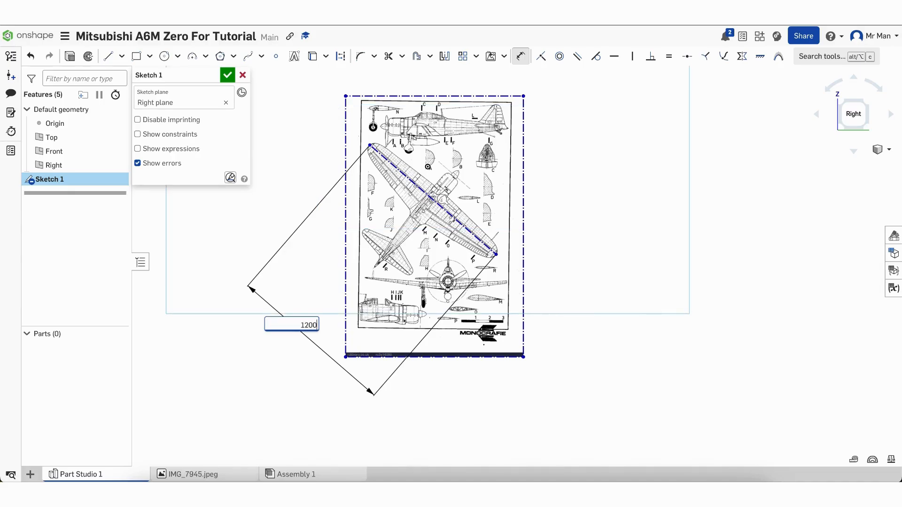
{"action": "key", "text": "Return"}
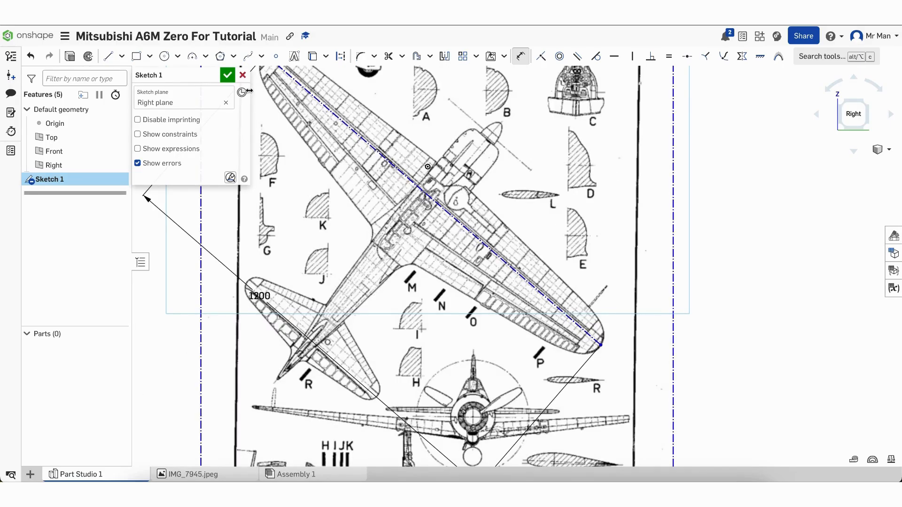
Close Sketch 1 and zoom out
{"action": "left_click", "coordinate": [227, 75]}
{"action": "scroll", "coordinate": [456, 285], "scroll_direction": "down", "scroll_amount": 3}
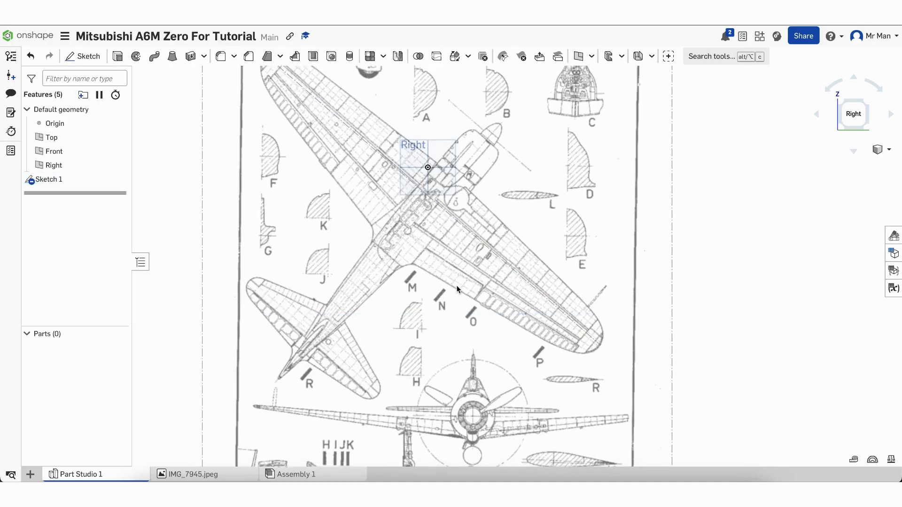
{"action": "scroll", "coordinate": [447, 110], "scroll_direction": "down", "scroll_amount": 2}
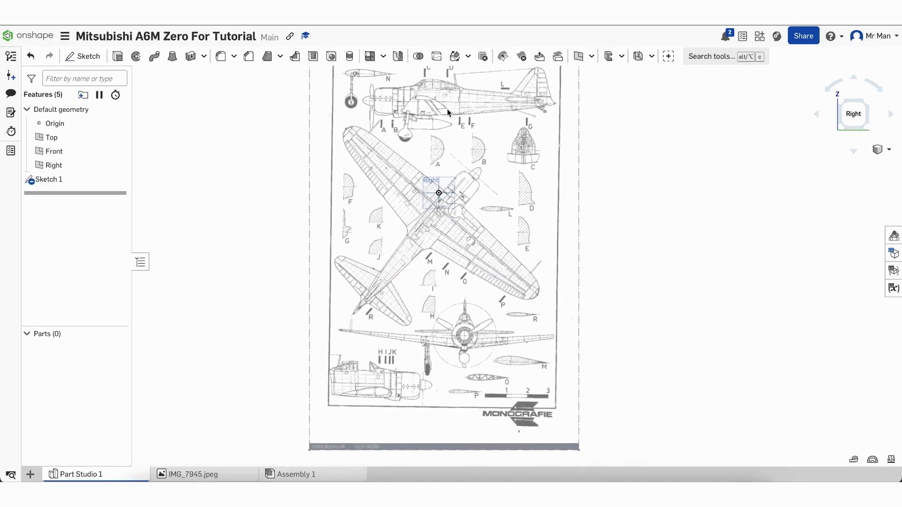
{"action": "scroll", "coordinate": [447, 108], "scroll_direction": "down", "scroll_amount": 3}
{"action": "scroll", "coordinate": [337, 301], "scroll_direction": "down", "scroll_amount": 2}
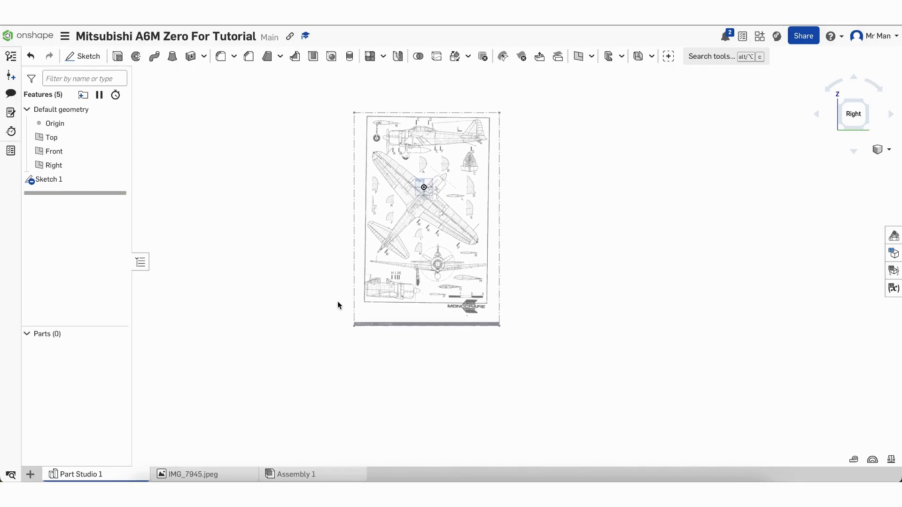
Start Sketch 2 on the Right plane and zoom in on section A
{"action": "left_click", "coordinate": [83, 56]}
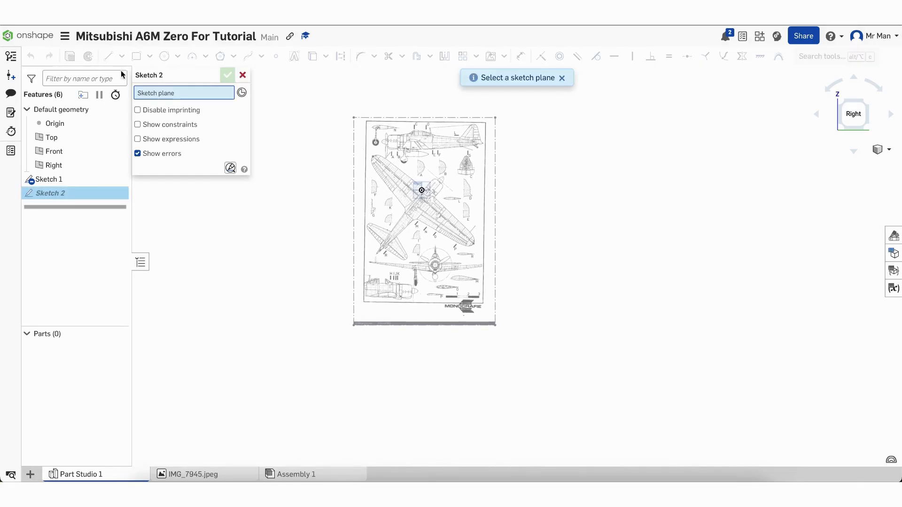
{"action": "left_click", "coordinate": [424, 190]}
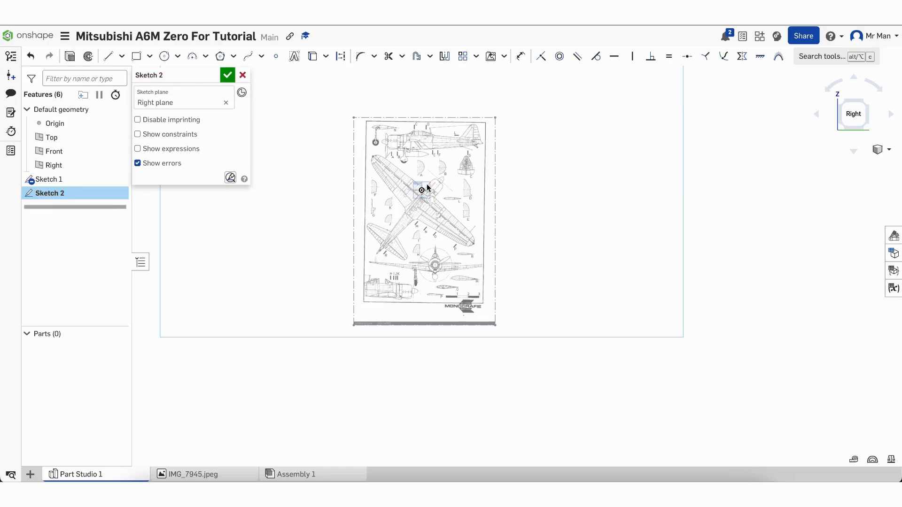
{"action": "scroll", "coordinate": [432, 175], "scroll_direction": "up", "scroll_amount": 1}
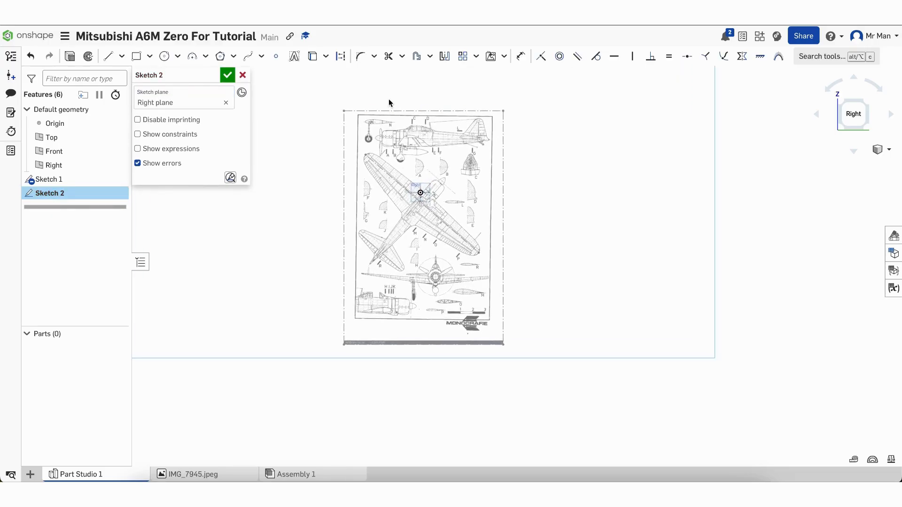
{"action": "scroll", "coordinate": [380, 136], "scroll_direction": "up", "scroll_amount": 8}
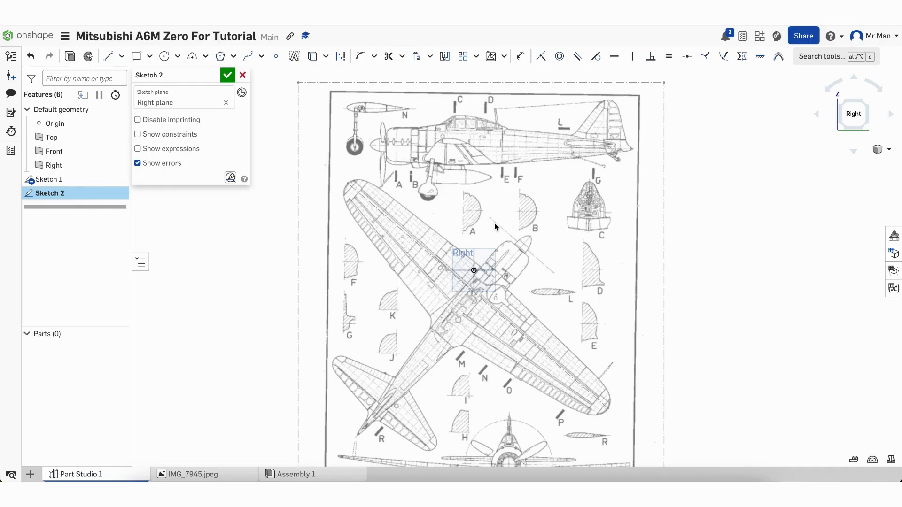
{"action": "scroll", "coordinate": [495, 205], "scroll_direction": "up", "scroll_amount": 10}
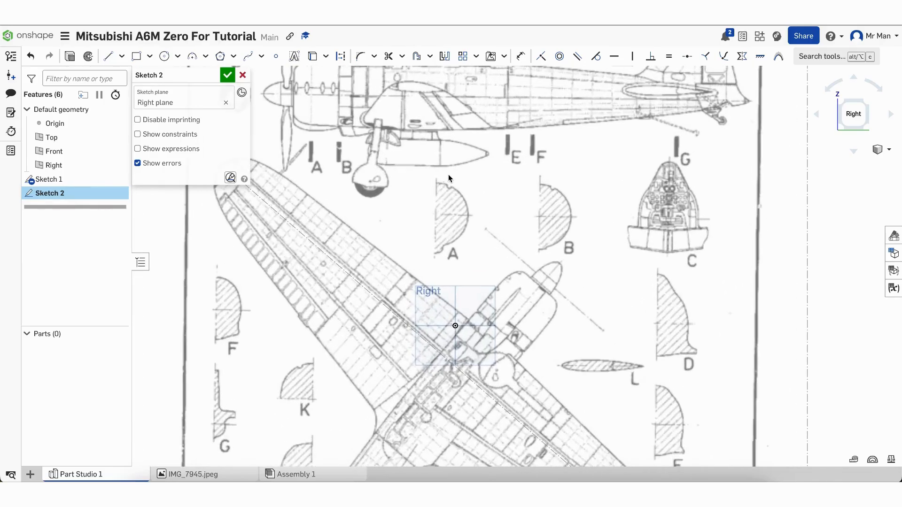
{"action": "scroll", "coordinate": [449, 175], "scroll_direction": "up", "scroll_amount": 2}
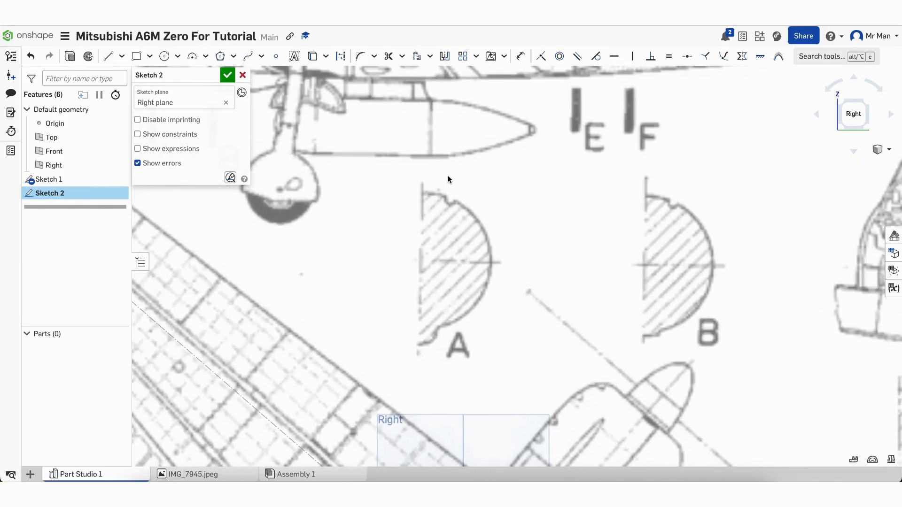
Draw a vertical construction line along section A's flat edge
{"action": "left_click", "coordinate": [108, 56]}
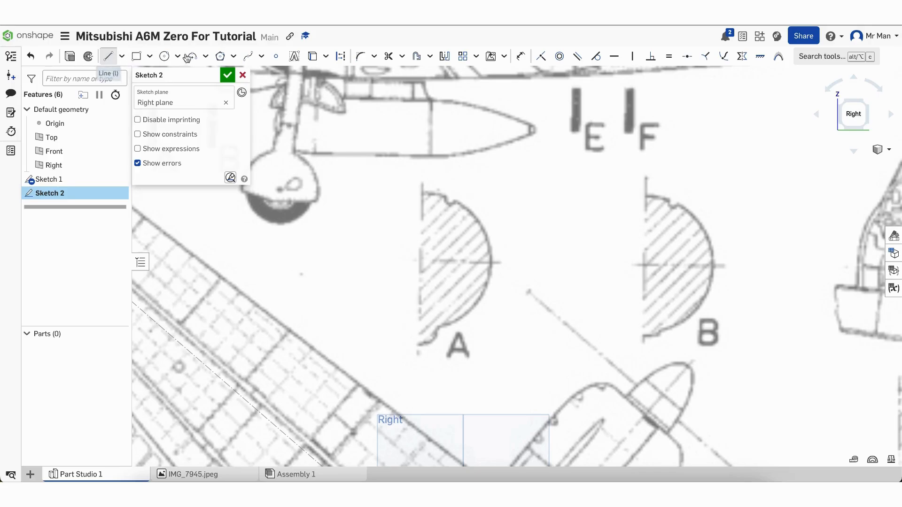
{"action": "left_click", "coordinate": [338, 57]}
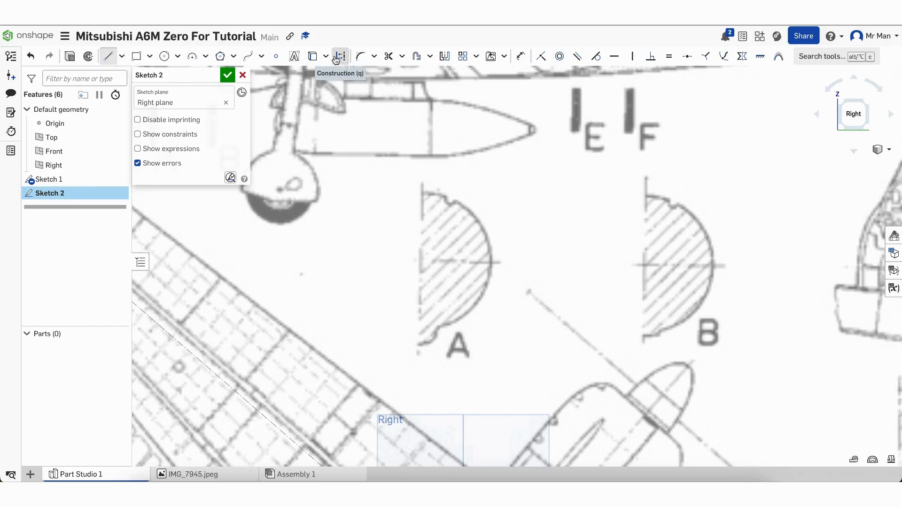
{"action": "left_click", "coordinate": [422, 192]}
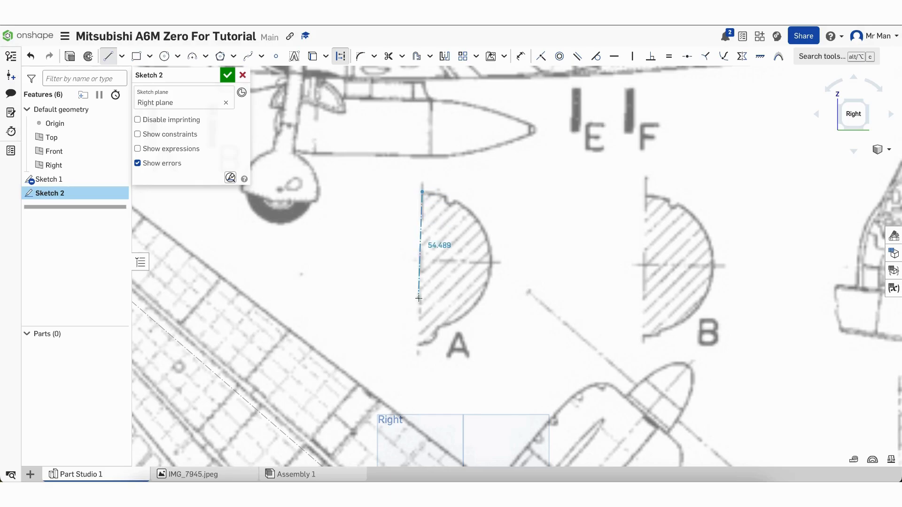
{"action": "left_click", "coordinate": [420, 326]}
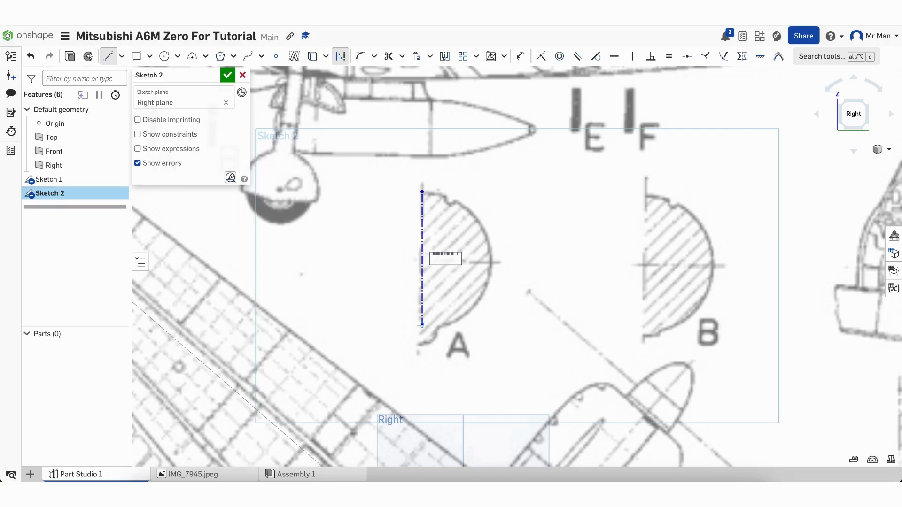
{"action": "key", "text": "Escape"}
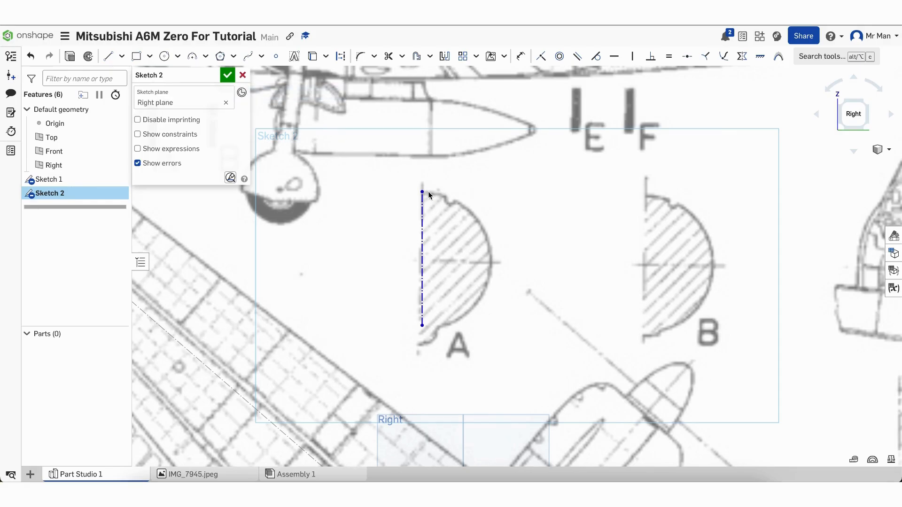
Trace section A's curved outline with a spline, then undo it
{"action": "left_click", "coordinate": [248, 56]}
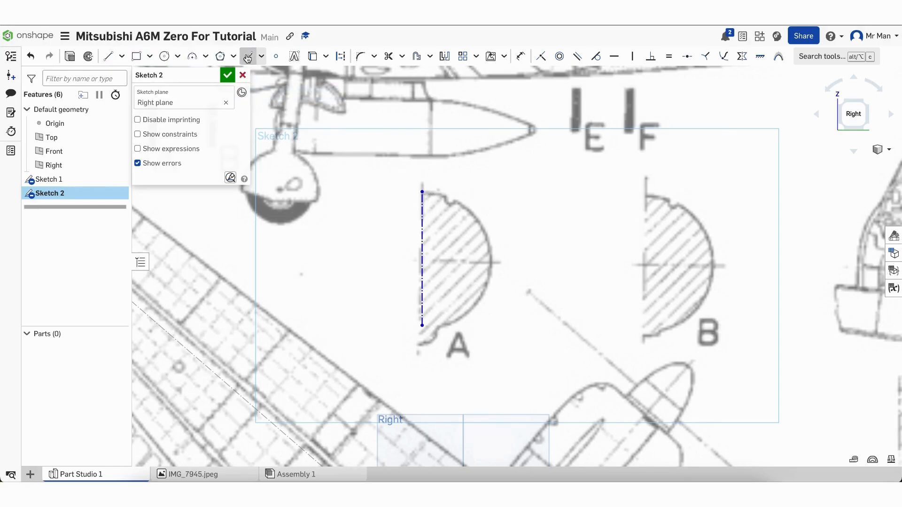
{"action": "left_click", "coordinate": [422, 192]}
{"action": "left_click", "coordinate": [441, 196]}
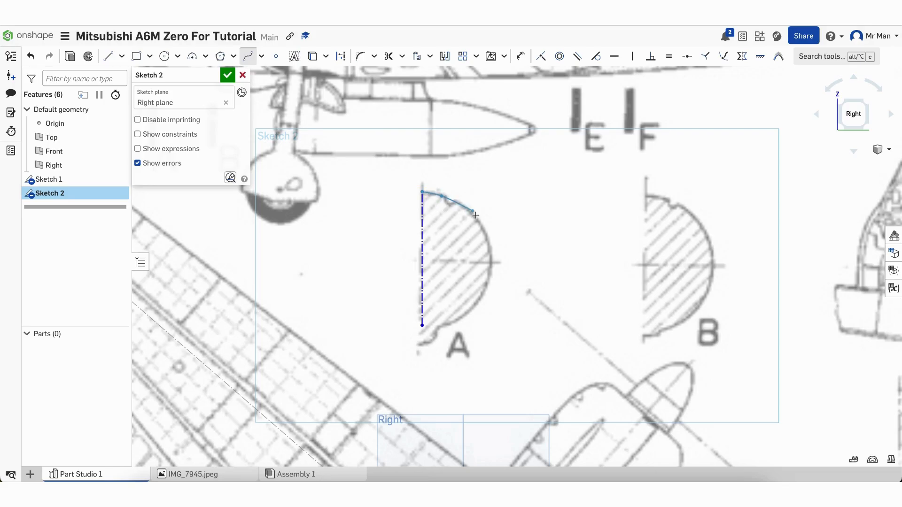
{"action": "left_click", "coordinate": [472, 215]}
{"action": "left_click", "coordinate": [489, 241]}
{"action": "left_click", "coordinate": [492, 271]}
{"action": "left_click", "coordinate": [481, 293]}
{"action": "left_click", "coordinate": [435, 299]}
{"action": "key", "text": "Escape"}
{"action": "left_click", "coordinate": [31, 56]}
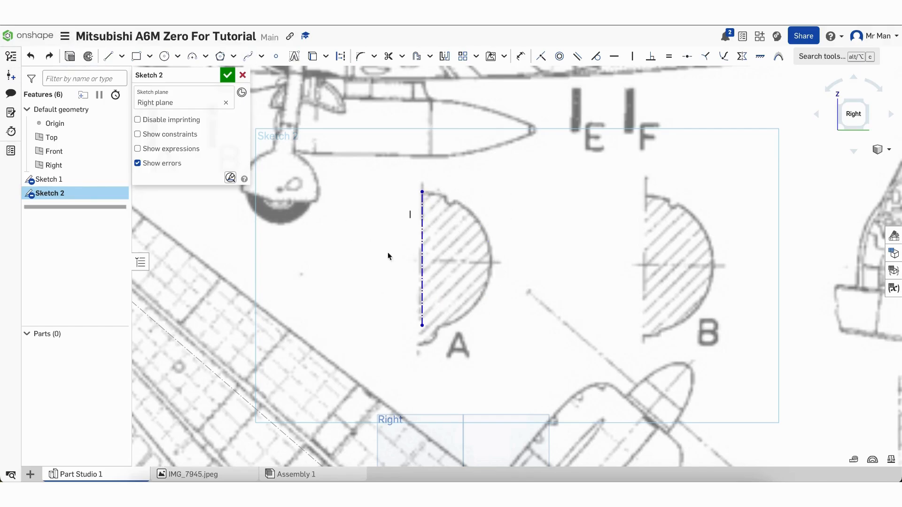
Draw a three-point arc between the construction line's ends, fitted to section A's curve
{"action": "left_click", "coordinate": [190, 58]}
{"action": "left_click", "coordinate": [422, 192]}
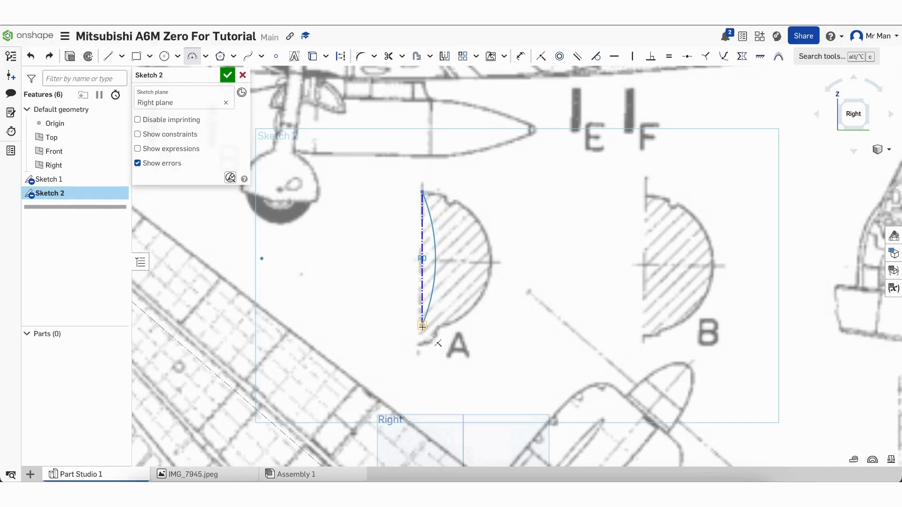
{"action": "left_click", "coordinate": [422, 326]}
{"action": "left_click", "coordinate": [482, 296]}
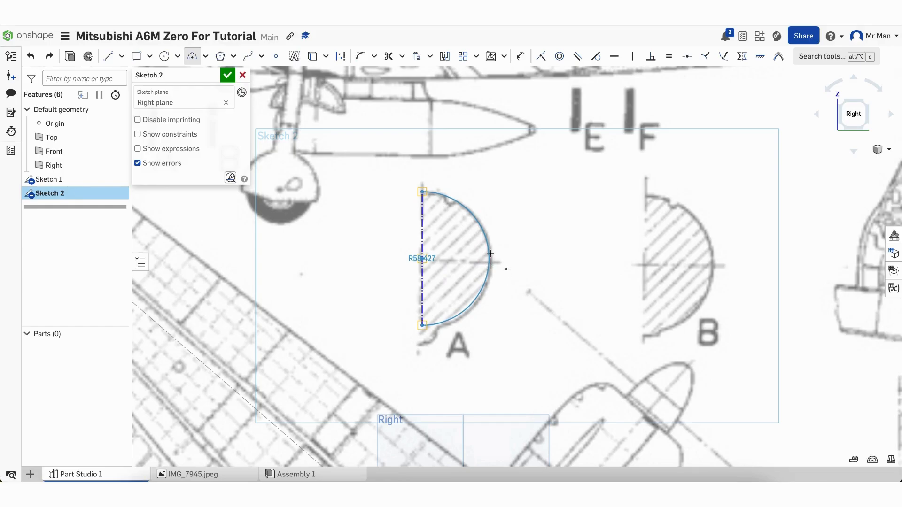
{"action": "left_click_drag", "start_coordinate": [491, 254], "coordinate": [483, 261]}
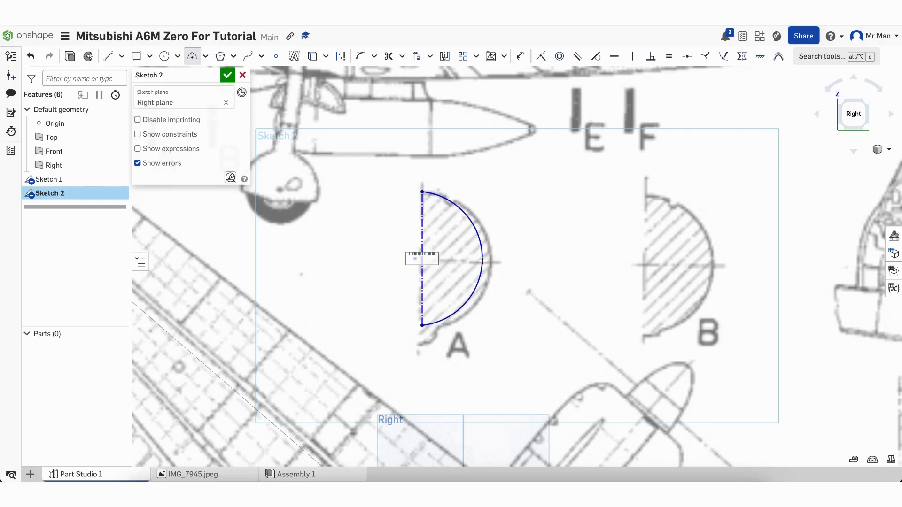
{"action": "key", "text": "Escape"}
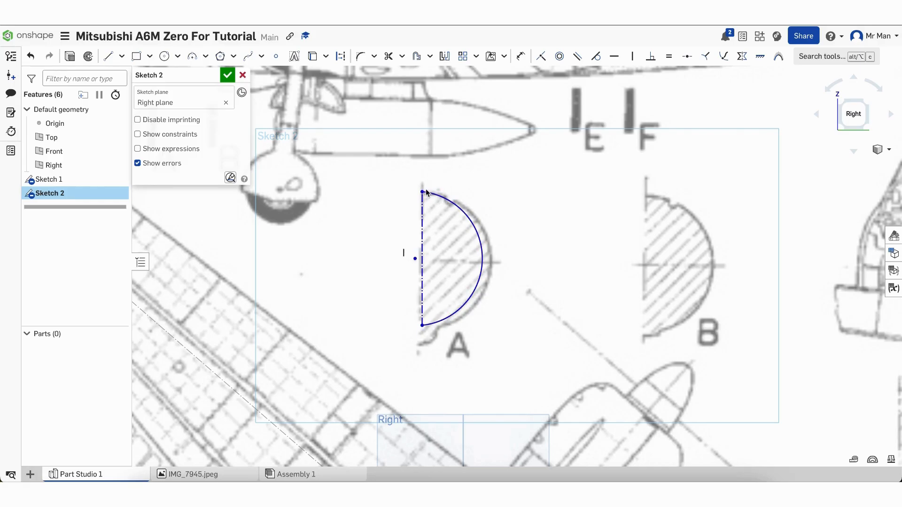
Mirror the arc across the construction line and centre the resulting circle
{"action": "left_click", "coordinate": [444, 56]}
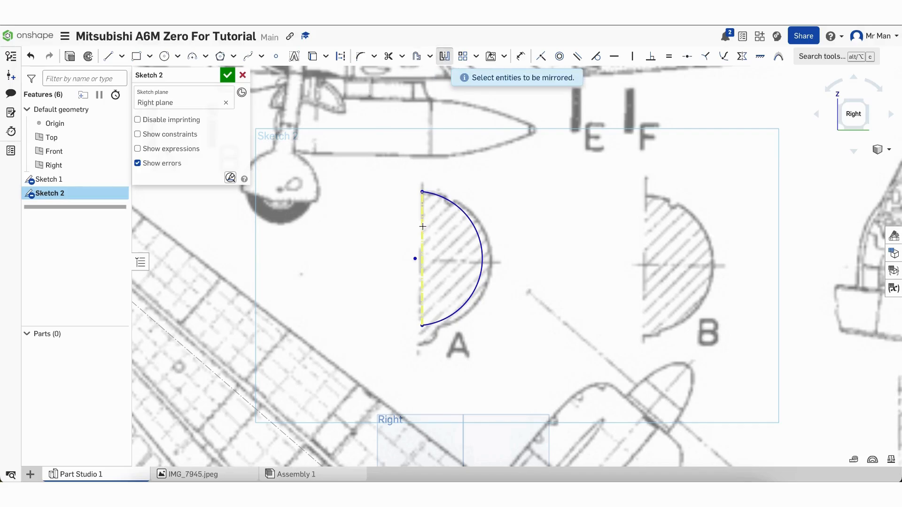
{"action": "left_click", "coordinate": [466, 219]}
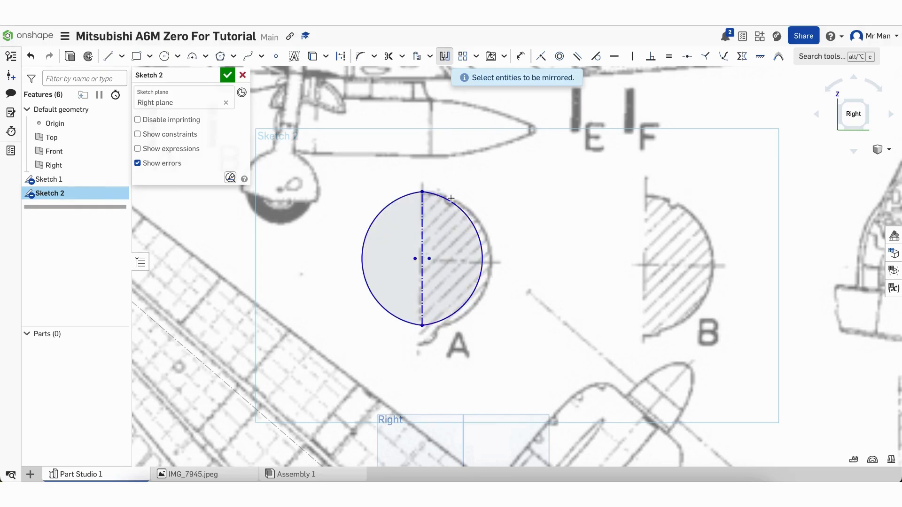
{"action": "key", "text": "Escape"}
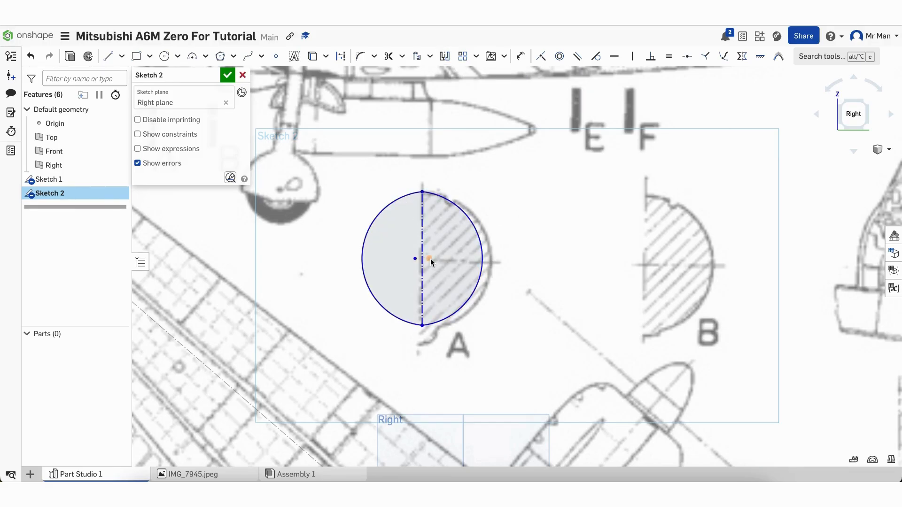
{"action": "left_click_drag", "start_coordinate": [432, 259], "coordinate": [425, 259]}
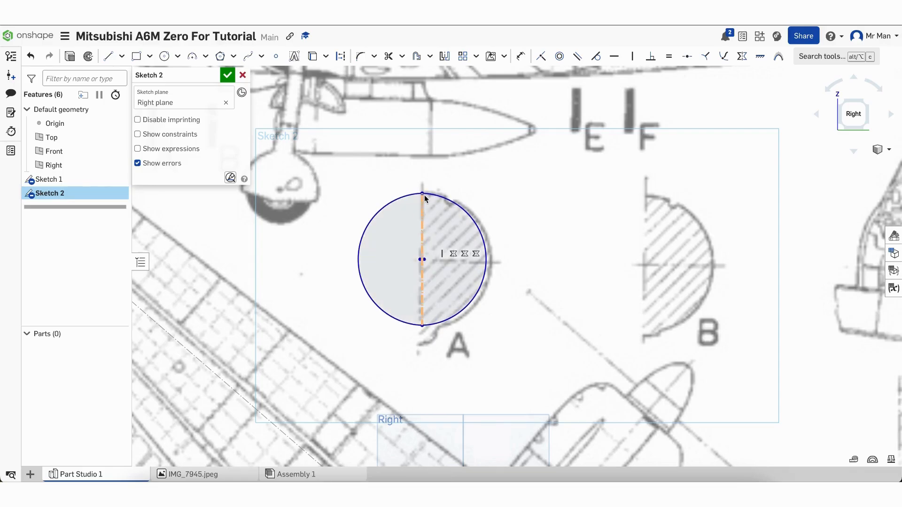
{"action": "scroll", "coordinate": [425, 195], "scroll_direction": "up", "scroll_amount": 10}
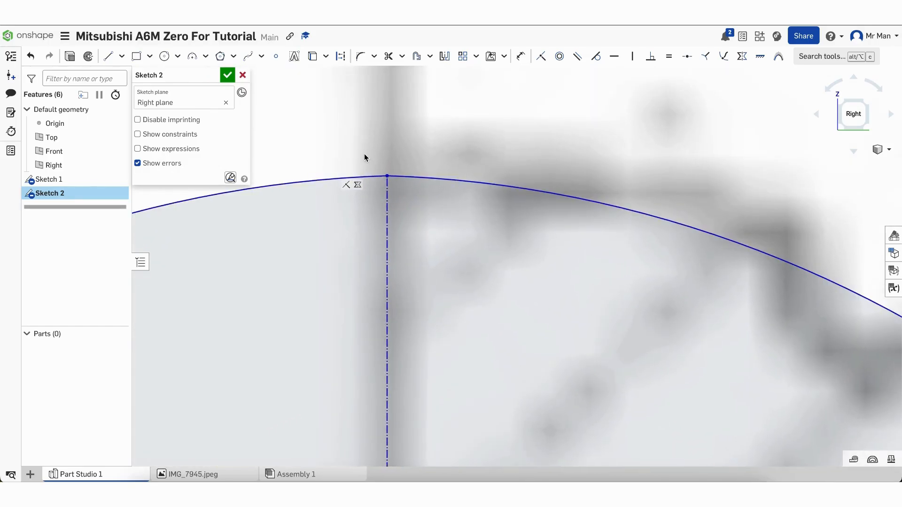
{"action": "scroll", "coordinate": [364, 154], "scroll_direction": "up", "scroll_amount": 5}
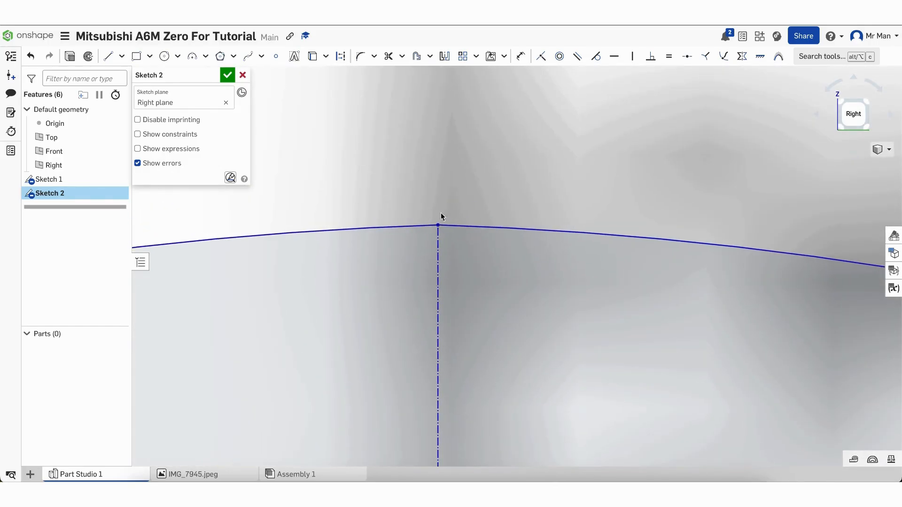
{"action": "left_click", "coordinate": [438, 225]}
{"action": "scroll", "coordinate": [431, 170], "scroll_direction": "down", "scroll_amount": 2}
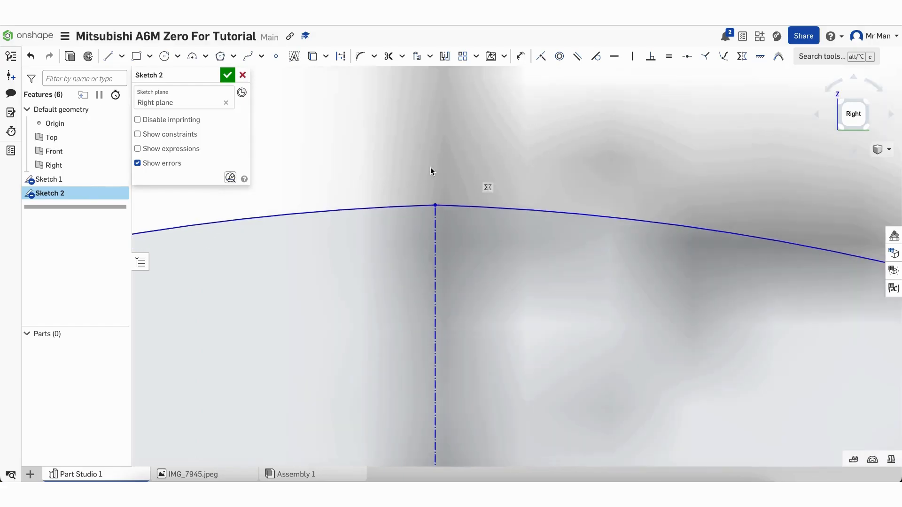
{"action": "scroll", "coordinate": [431, 171], "scroll_direction": "down", "scroll_amount": 5}
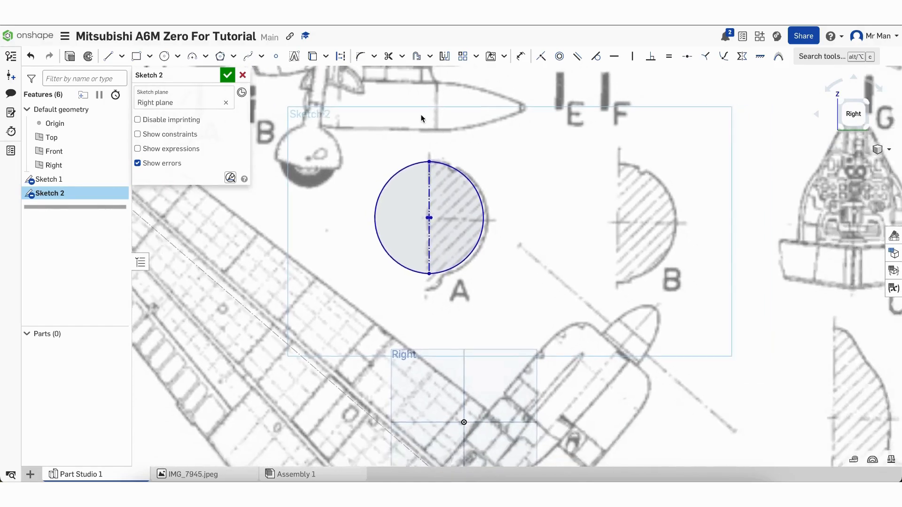
{"action": "scroll", "coordinate": [421, 114], "scroll_direction": "down", "scroll_amount": 2}
{"action": "scroll", "coordinate": [374, 317], "scroll_direction": "down", "scroll_amount": 2}
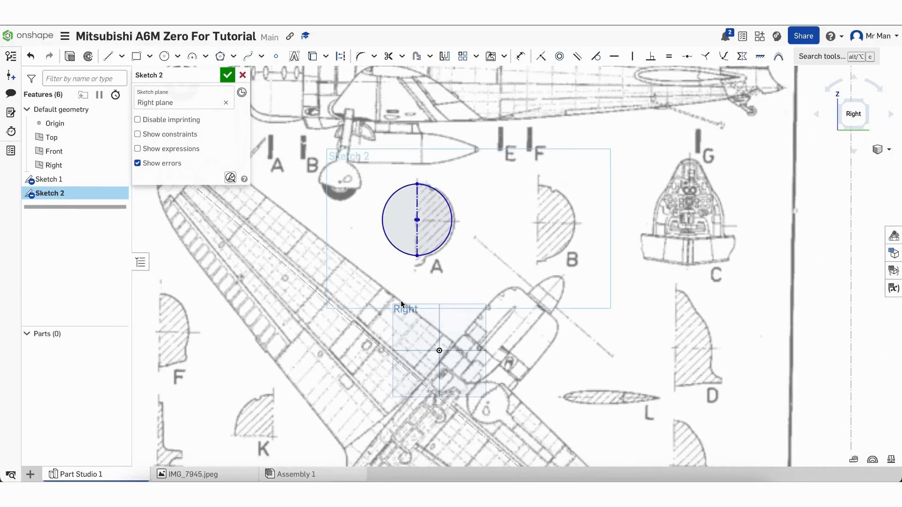
{"action": "scroll", "coordinate": [648, 182], "scroll_direction": "up", "scroll_amount": 4}
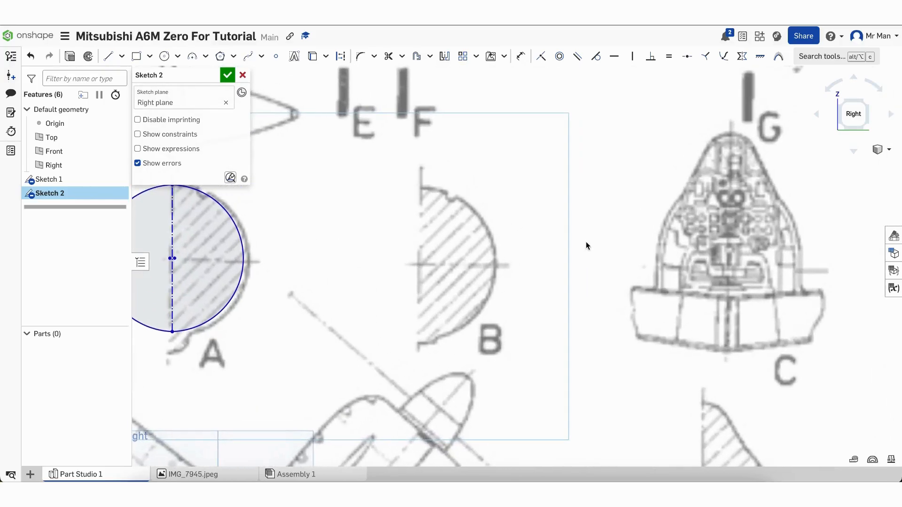
Draw a vertical construction line down section B's flat edge
{"action": "left_click", "coordinate": [108, 56]}
{"action": "left_click", "coordinate": [341, 57]}
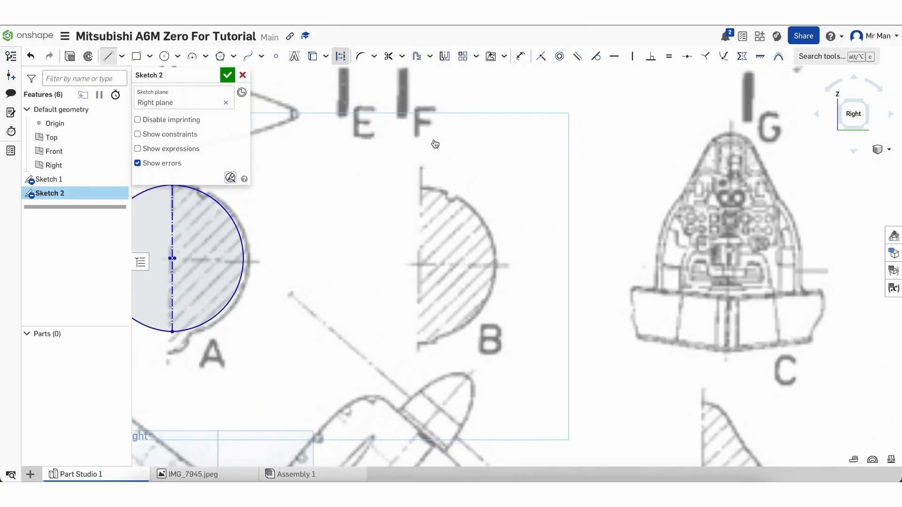
{"action": "left_click", "coordinate": [420, 187]}
{"action": "left_click", "coordinate": [420, 341]}
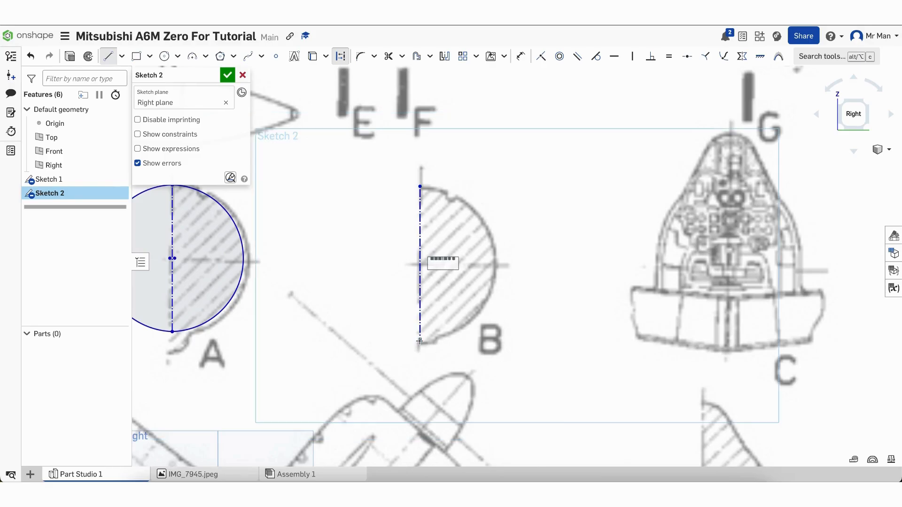
{"action": "key", "text": "Escape"}
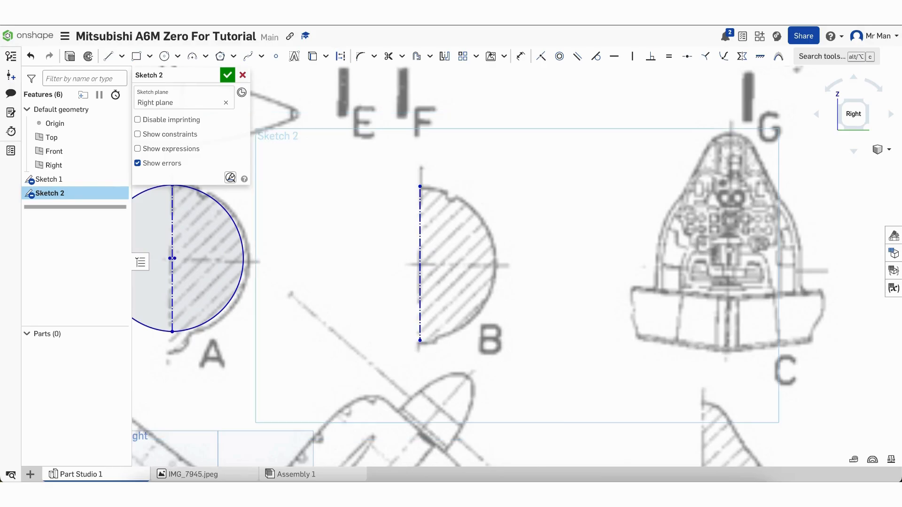
{"action": "left_click", "coordinate": [421, 260]}
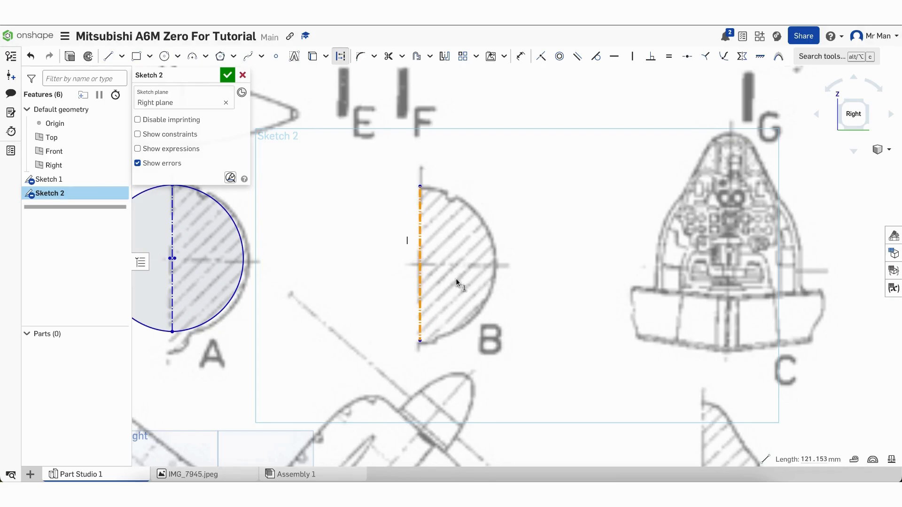
{"action": "left_click", "coordinate": [543, 281]}
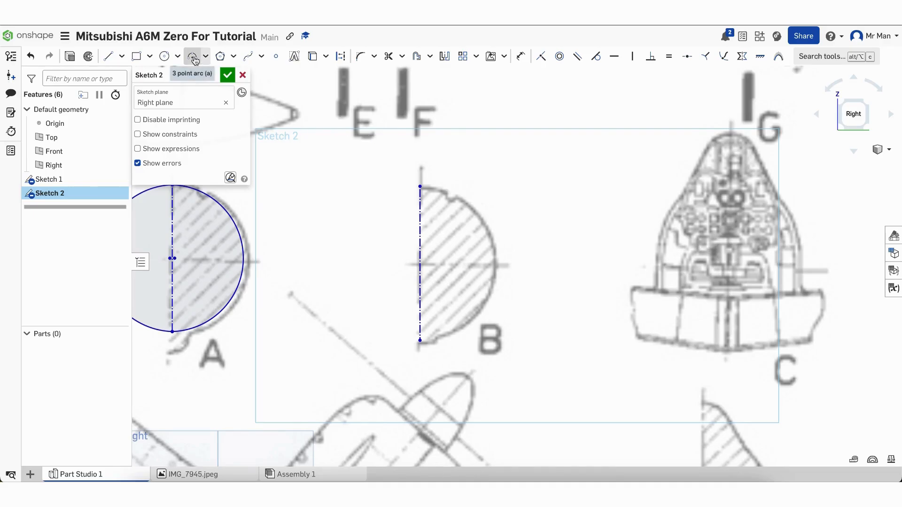
Add a three-point arc between the line's ends following section B's curve
{"action": "left_click", "coordinate": [193, 57]}
{"action": "left_click", "coordinate": [420, 187]}
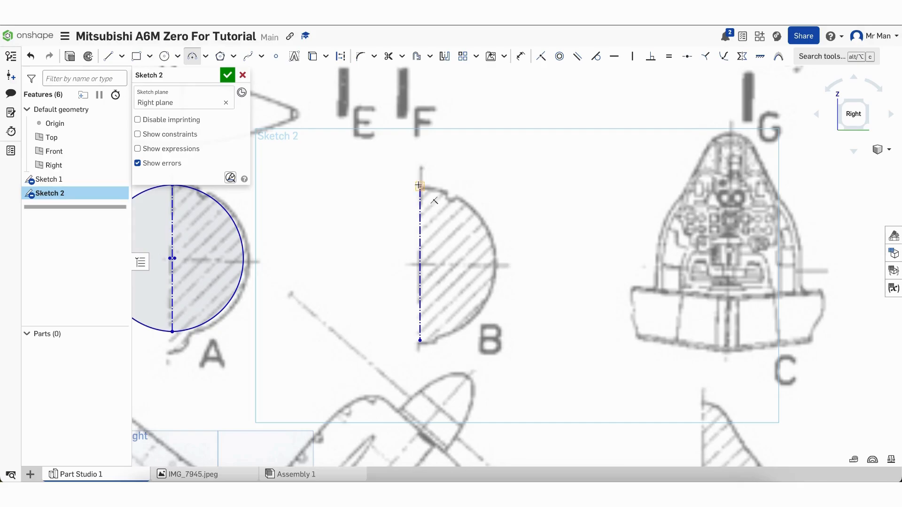
{"action": "left_click", "coordinate": [421, 341]}
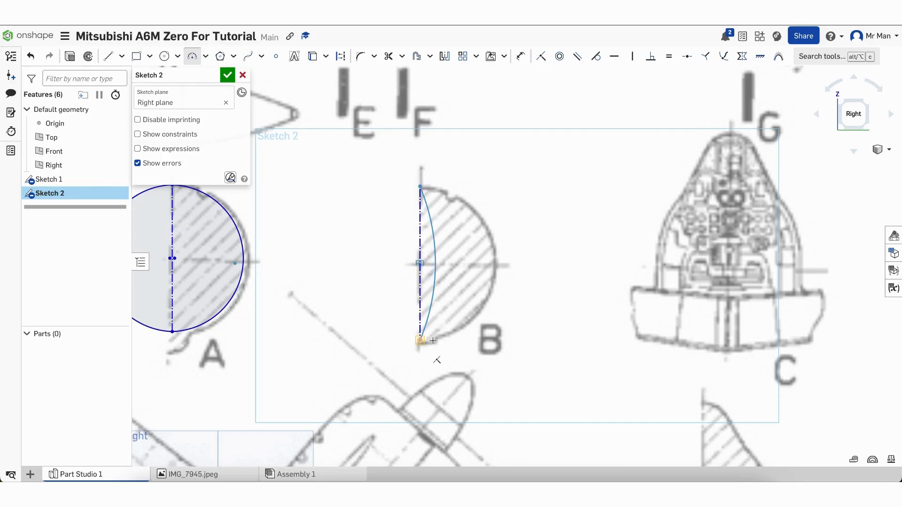
{"action": "left_click", "coordinate": [489, 284]}
{"action": "key", "text": "Escape"}
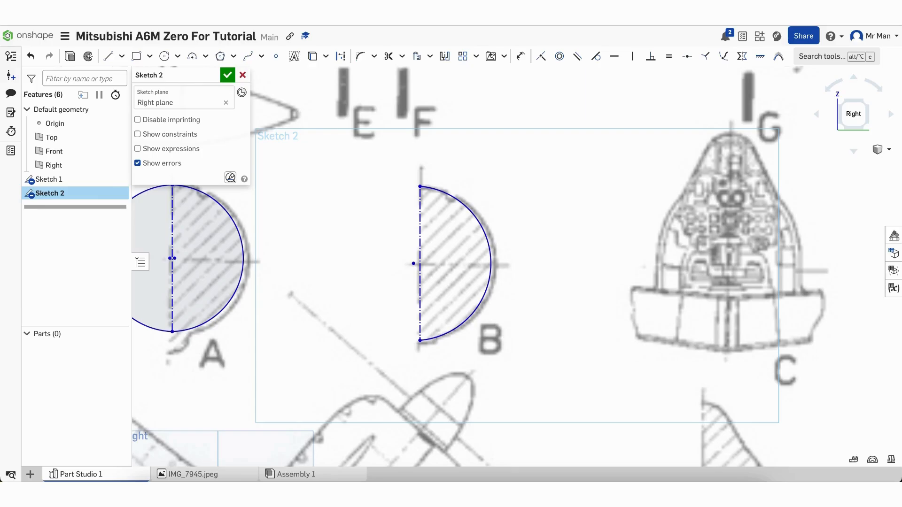
Mirror the arc across the construction line and shift the circle's centre to fit
{"action": "left_click", "coordinate": [445, 56]}
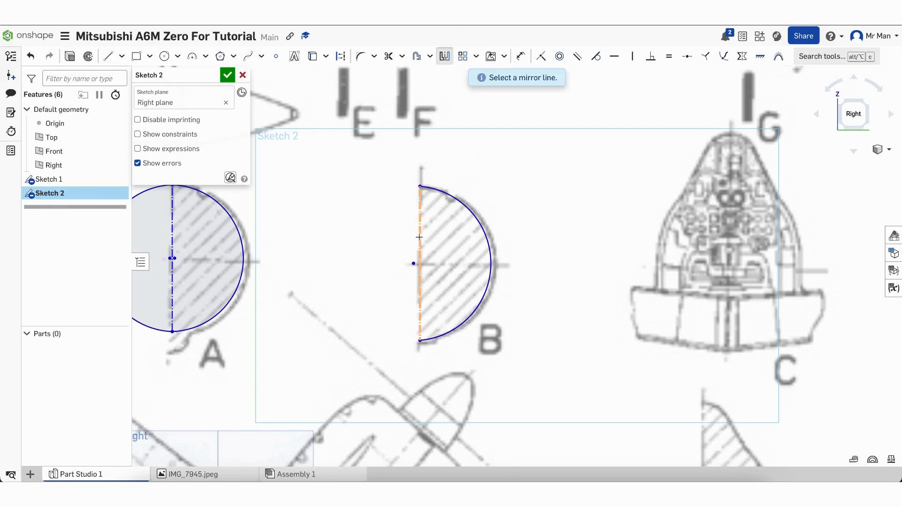
{"action": "left_click", "coordinate": [420, 242]}
{"action": "left_click", "coordinate": [479, 214]}
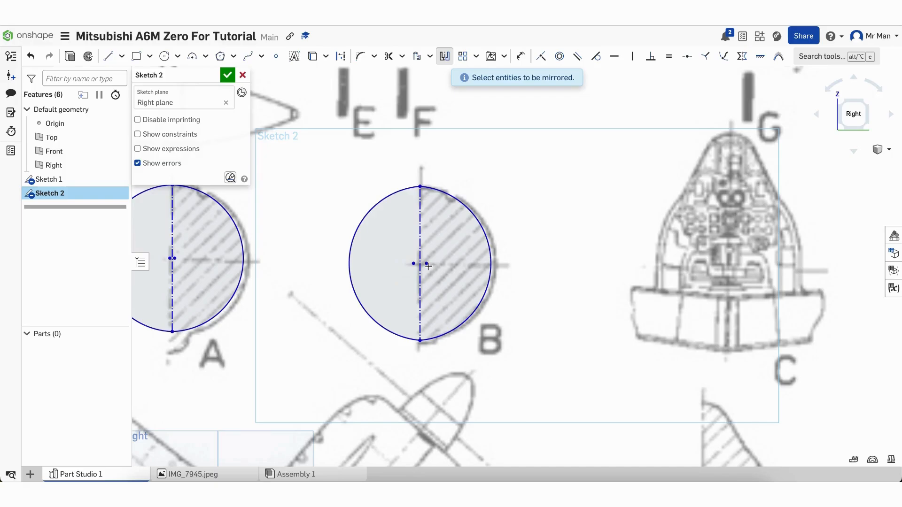
{"action": "key", "text": "Escape"}
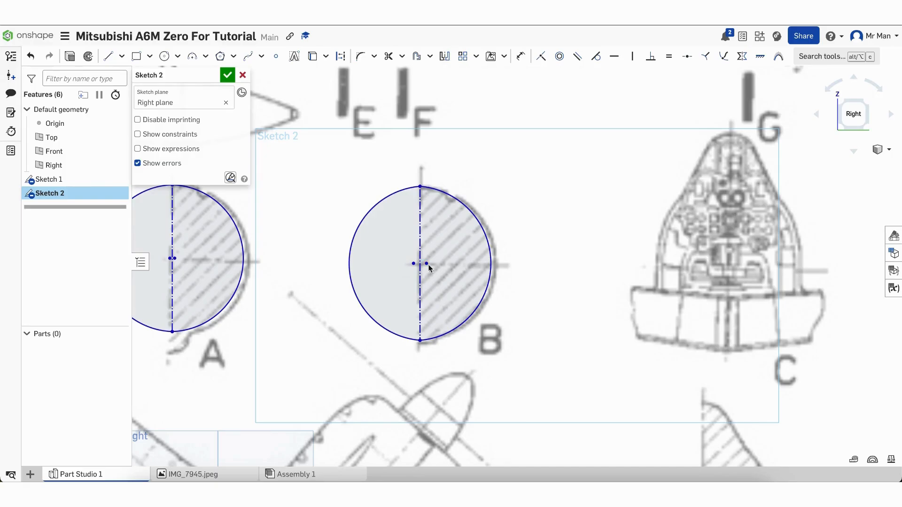
{"action": "left_click_drag", "start_coordinate": [426, 265], "coordinate": [423, 266]}
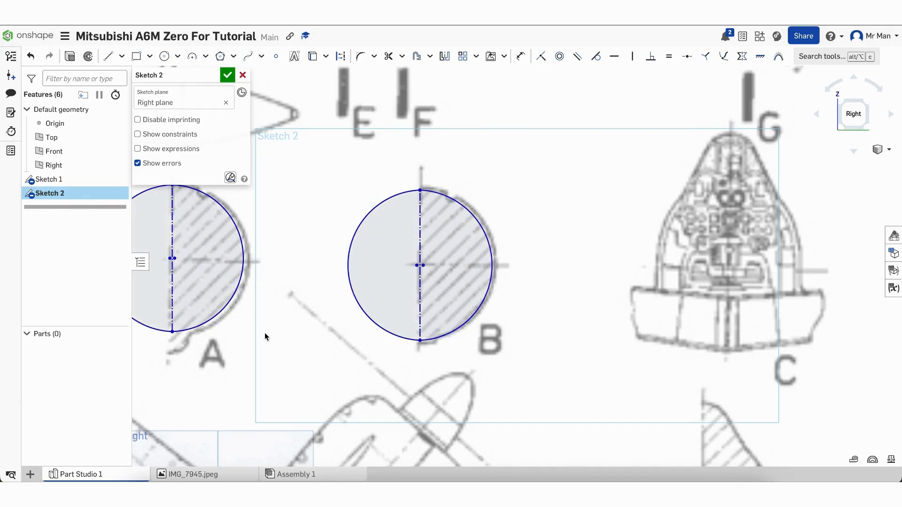
{"action": "scroll", "coordinate": [589, 209], "scroll_direction": "down", "scroll_amount": 6}
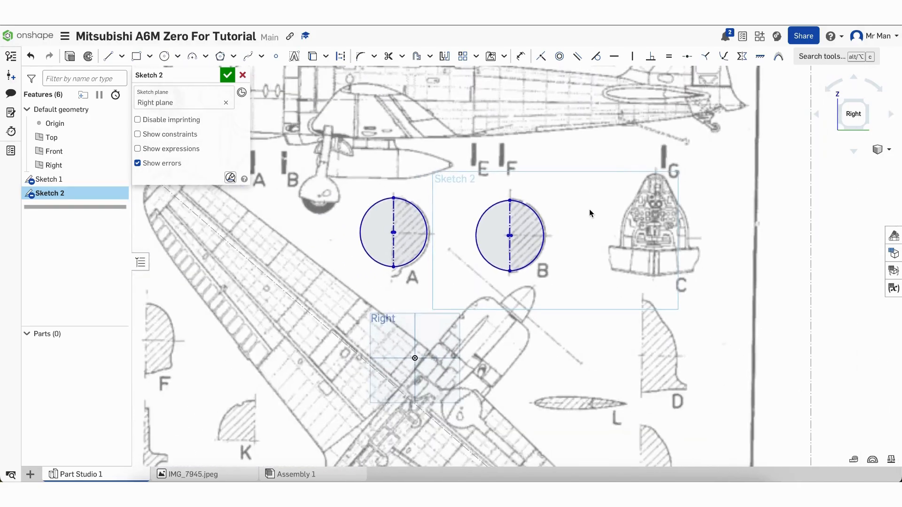
{"action": "scroll", "coordinate": [373, 108], "scroll_direction": "down", "scroll_amount": 3}
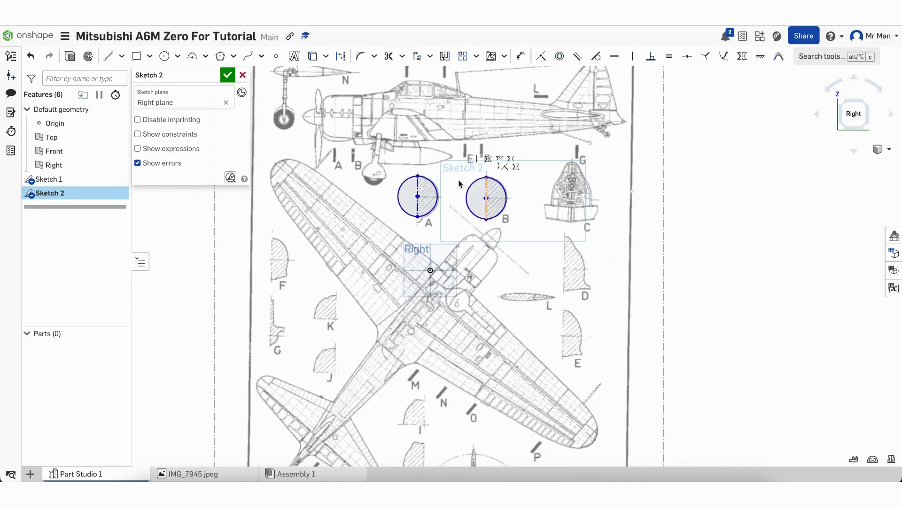
{"action": "scroll", "coordinate": [365, 103], "scroll_direction": "down", "scroll_amount": 5}
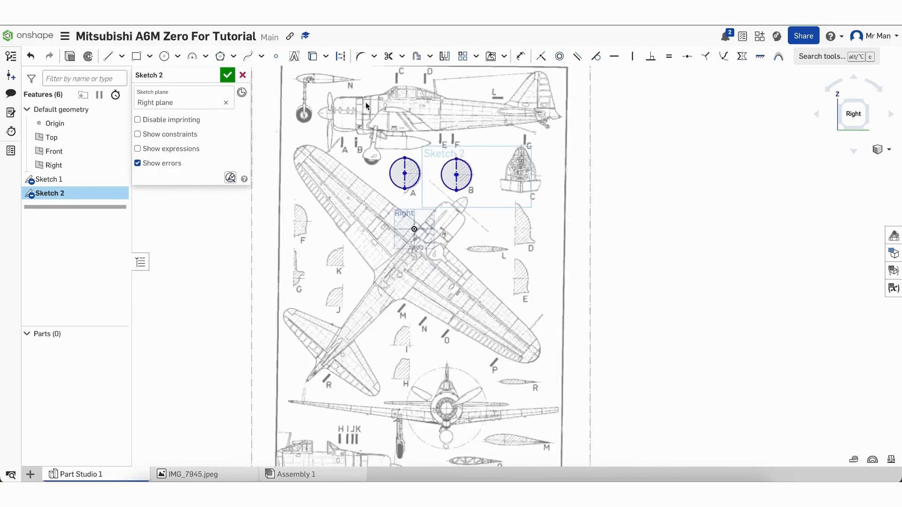
{"action": "scroll", "coordinate": [393, 74], "scroll_direction": "up", "scroll_amount": 4}
{"action": "scroll", "coordinate": [393, 74], "scroll_direction": "up", "scroll_amount": 2}
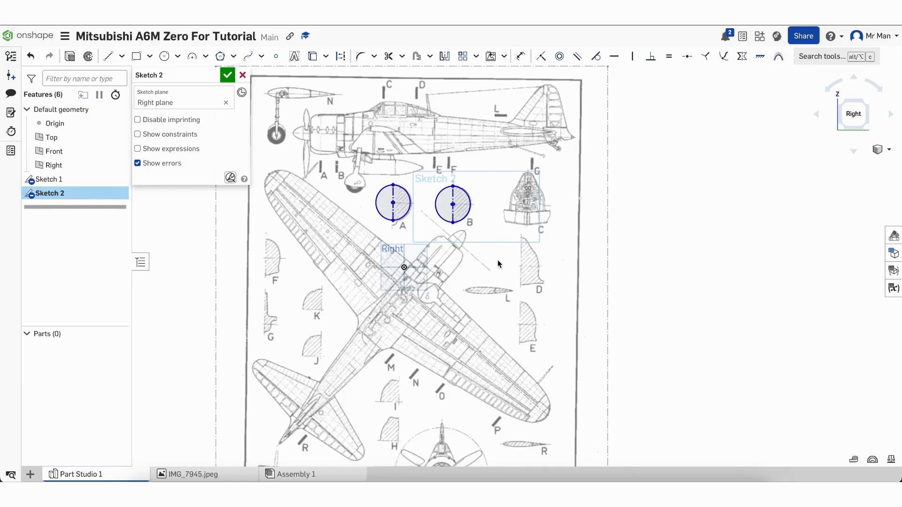
{"action": "scroll", "coordinate": [498, 260], "scroll_direction": "down", "scroll_amount": 3}
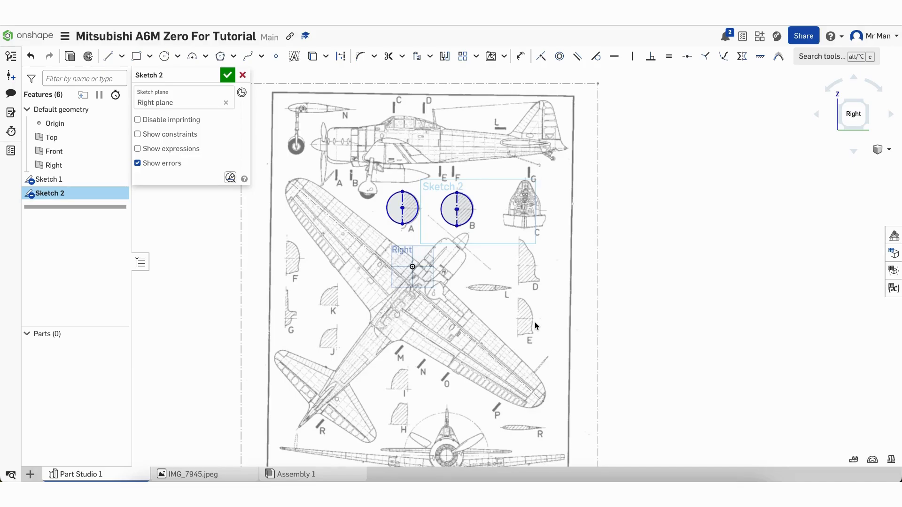
{"action": "scroll", "coordinate": [535, 323], "scroll_direction": "up", "scroll_amount": 5}
{"action": "scroll", "coordinate": [515, 340], "scroll_direction": "up", "scroll_amount": 5}
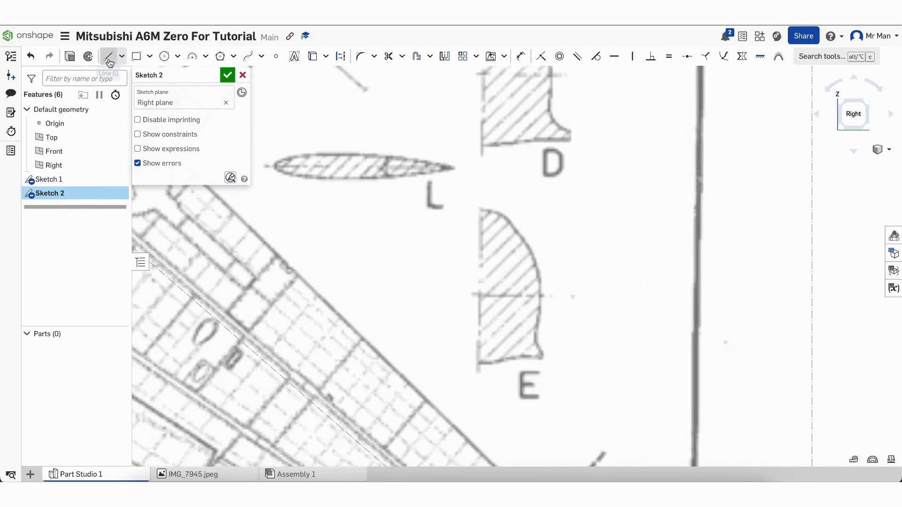
{"action": "left_click", "coordinate": [108, 56]}
Draw a vertical construction line from section E's top to its bottom
{"action": "left_click", "coordinate": [342, 57]}
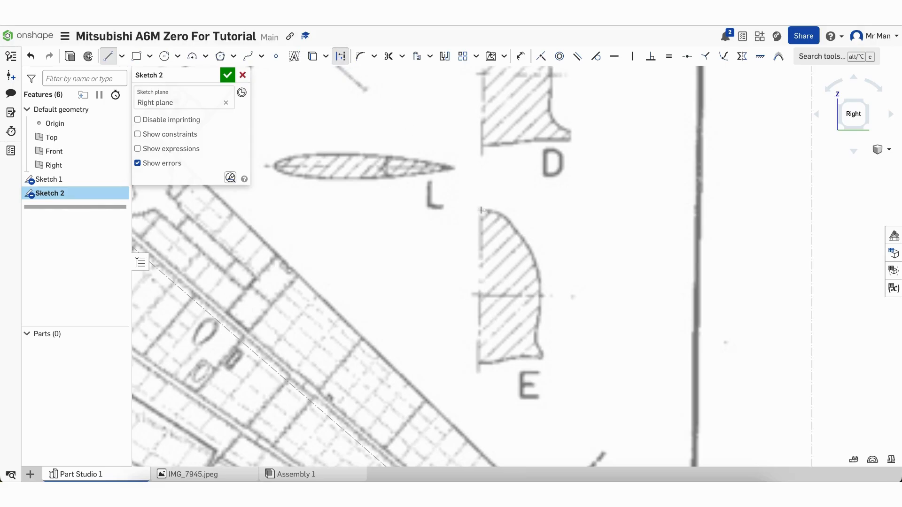
{"action": "left_click", "coordinate": [481, 210]}
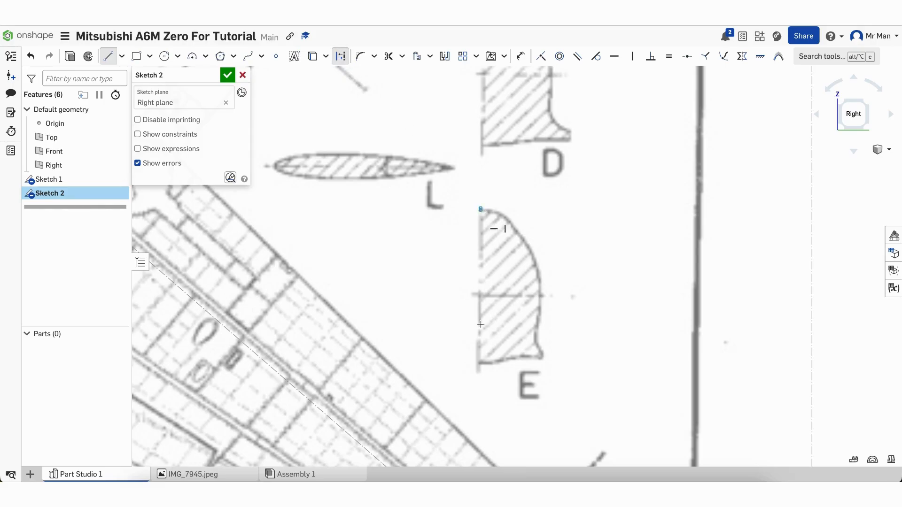
{"action": "left_click", "coordinate": [480, 363]}
{"action": "key", "text": "Escape"}
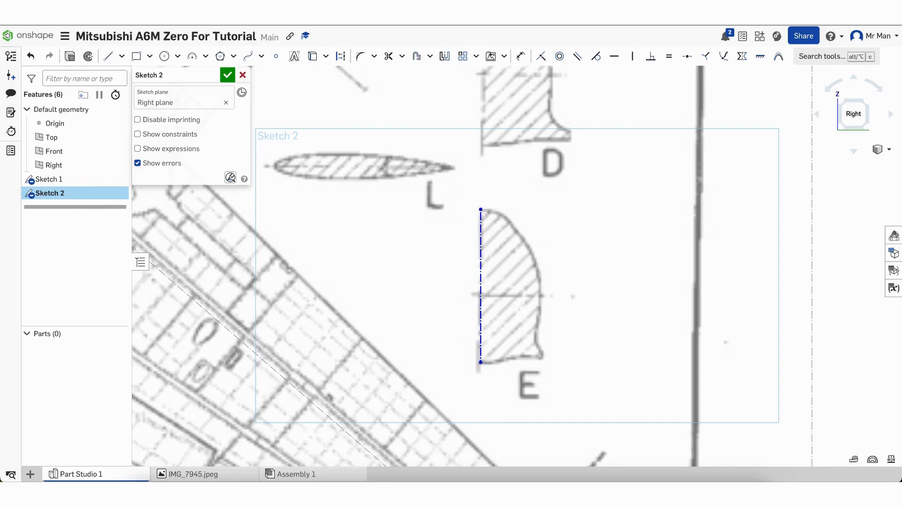
Begin a spline at the centreline's top, tracing section E's upper right outline
{"action": "left_click", "coordinate": [248, 55]}
{"action": "scroll", "coordinate": [487, 211], "scroll_direction": "up", "scroll_amount": 5}
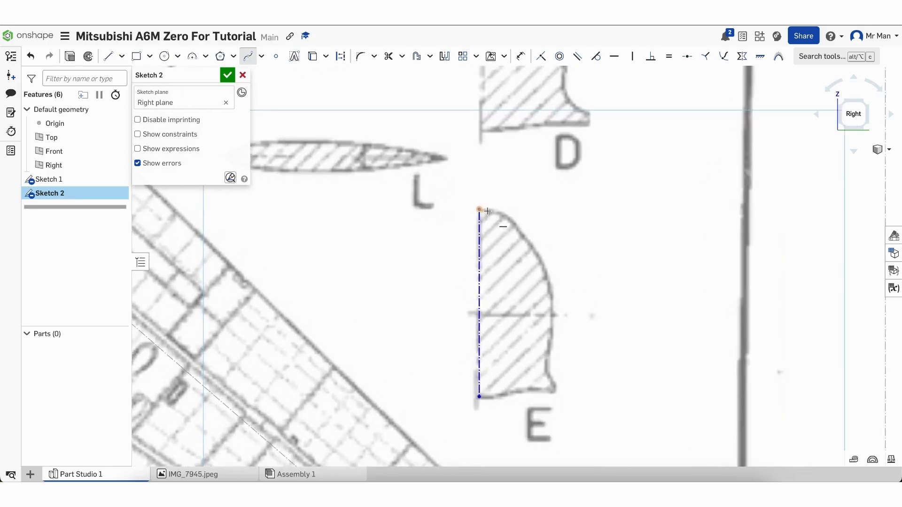
{"action": "left_click", "coordinate": [456, 205]}
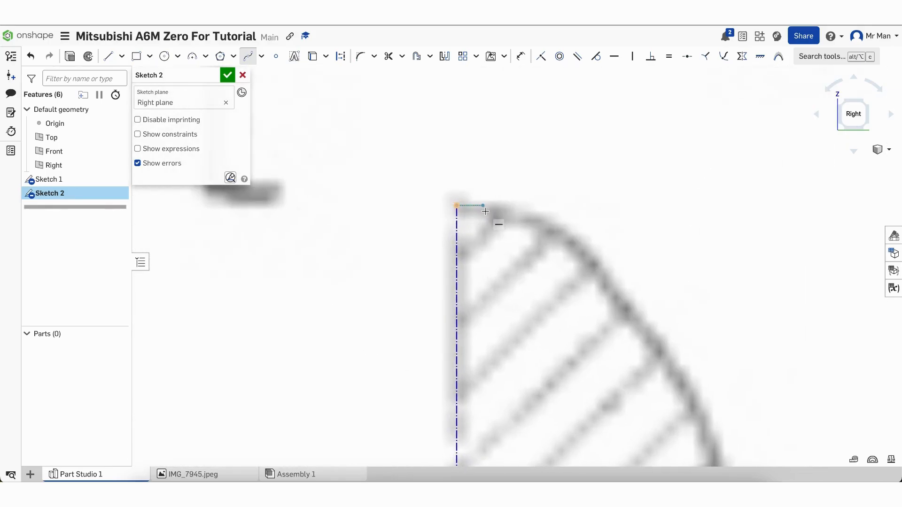
{"action": "left_click", "coordinate": [495, 211]}
{"action": "left_click", "coordinate": [548, 226]}
{"action": "left_click", "coordinate": [595, 263]}
{"action": "left_click", "coordinate": [672, 362]}
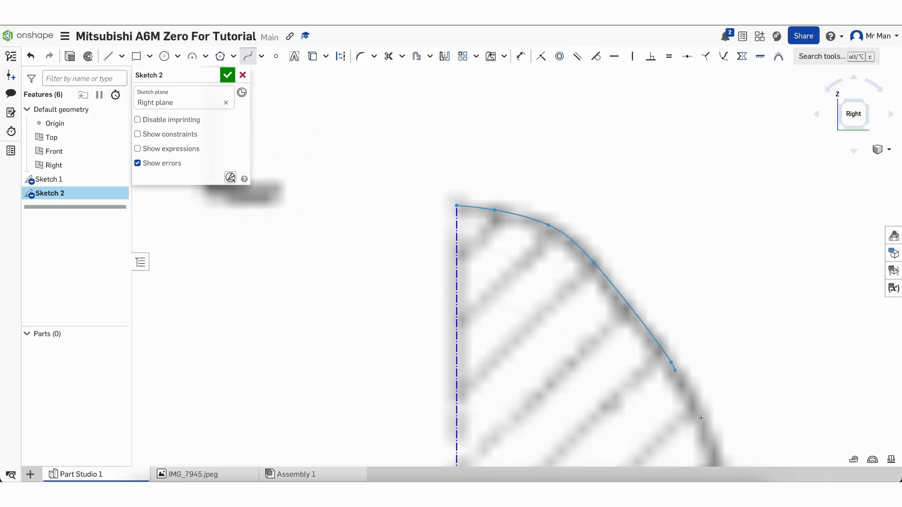
{"action": "scroll", "coordinate": [621, 105], "scroll_direction": "down", "scroll_amount": 5}
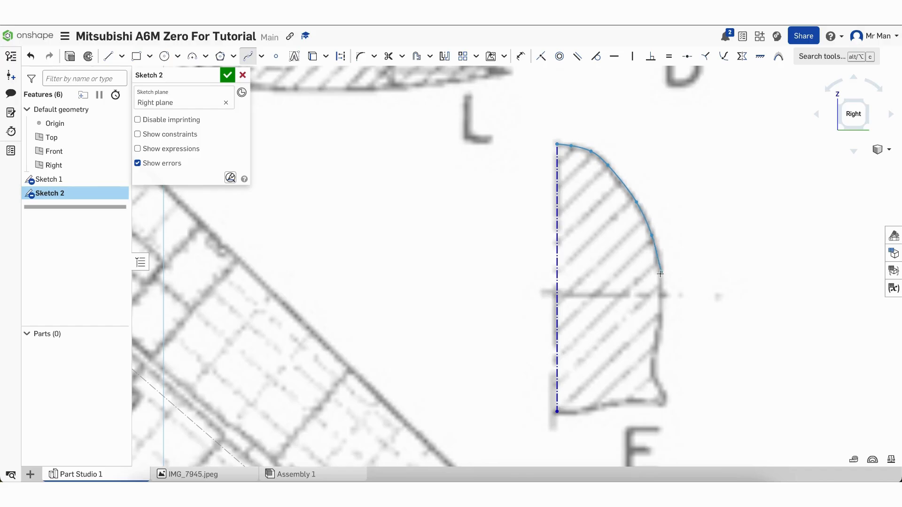
Continue the spline to the centreline's bottom, then nudge upper points onto the outline
{"action": "left_click", "coordinate": [660, 274]}
{"action": "left_click", "coordinate": [662, 321]}
{"action": "double_click", "coordinate": [644, 374]}
{"action": "left_click", "coordinate": [595, 407]}
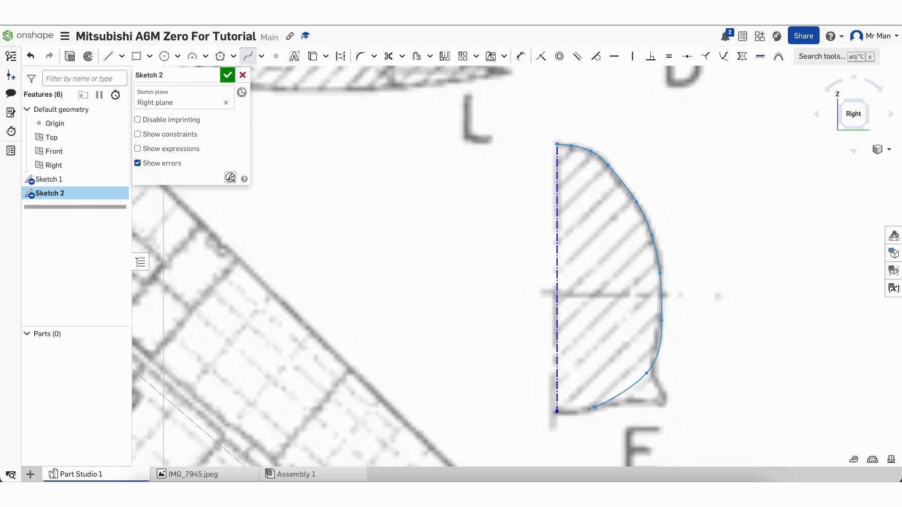
{"action": "double_click", "coordinate": [558, 412]}
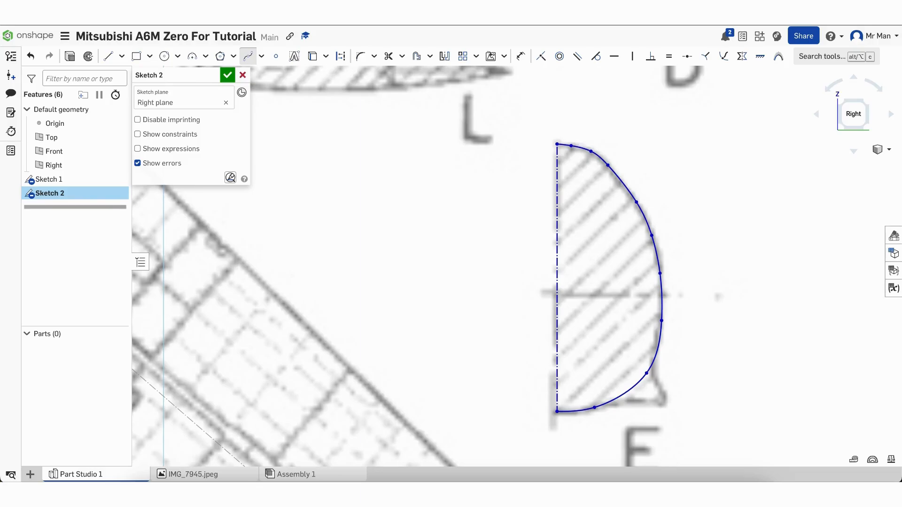
{"action": "key", "text": "Escape"}
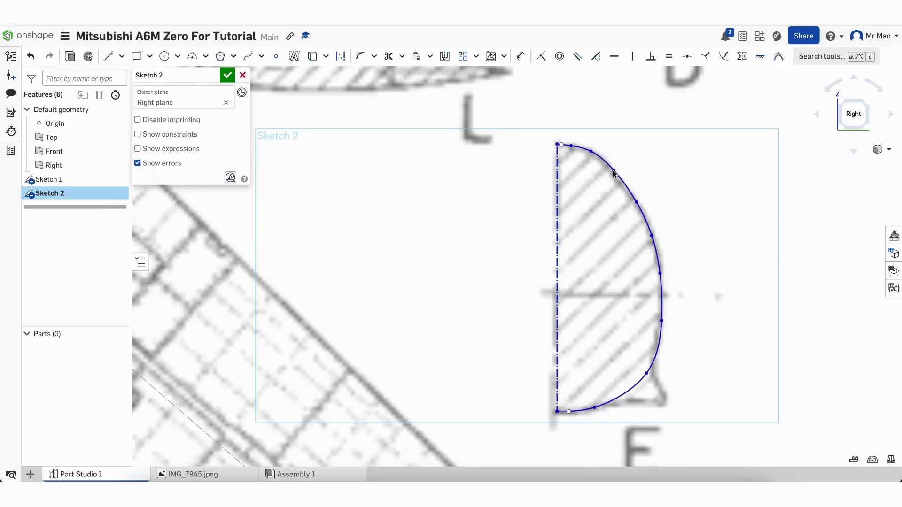
{"action": "left_click_drag", "start_coordinate": [591, 153], "coordinate": [596, 156]}
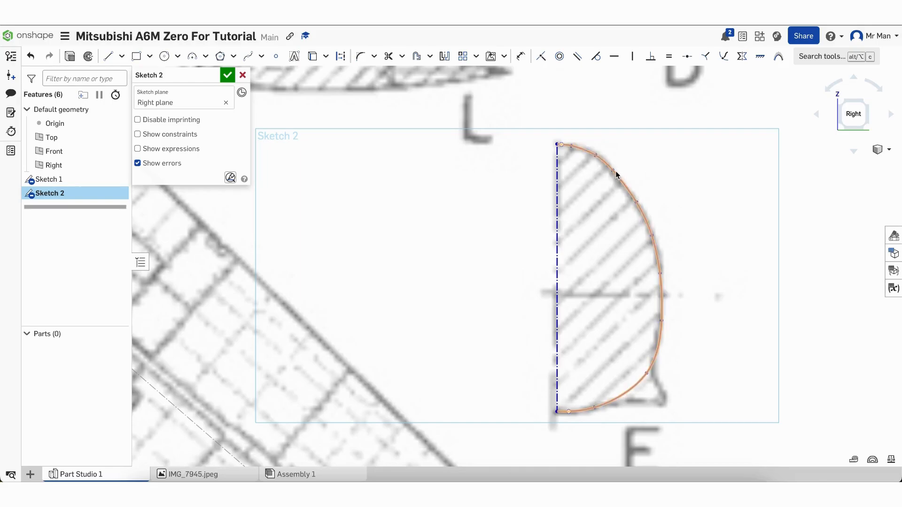
{"action": "left_click_drag", "start_coordinate": [613, 172], "coordinate": [620, 180]}
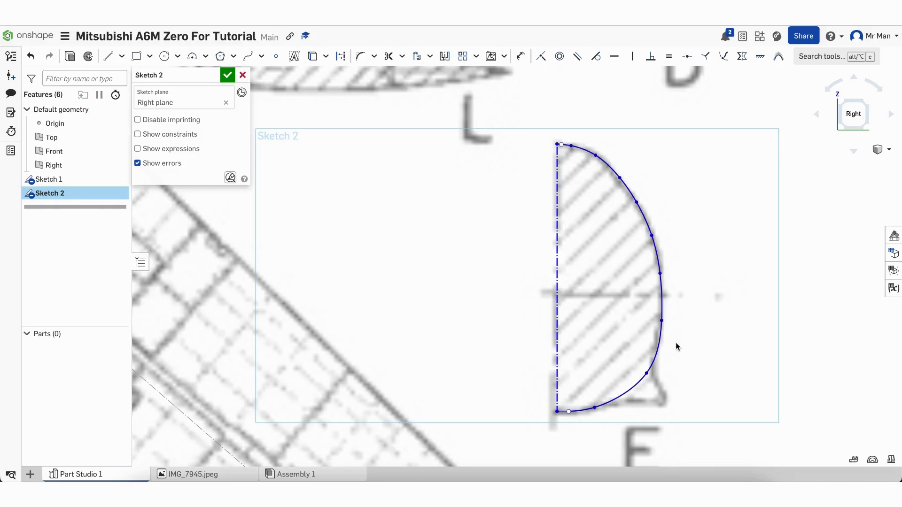
Mirror the traced spline across the vertical centreline to close section E
{"action": "left_click", "coordinate": [444, 56]}
{"action": "left_click", "coordinate": [557, 227]}
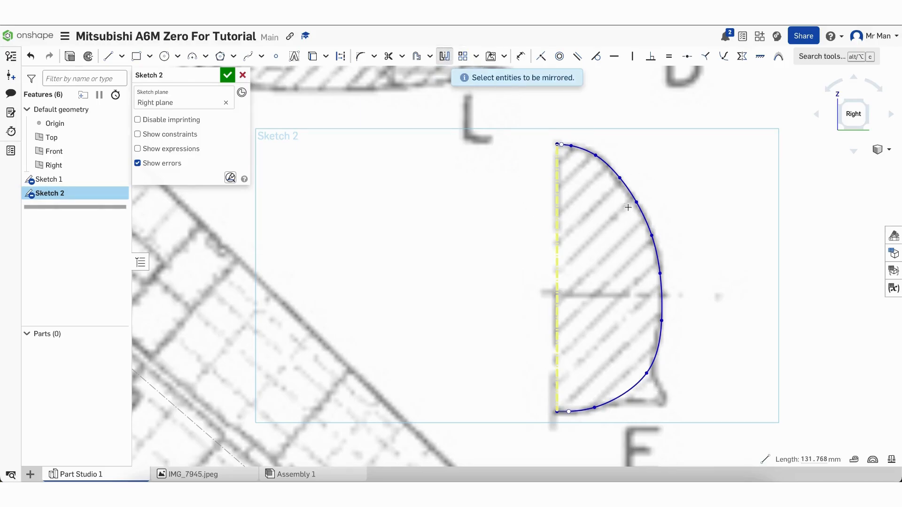
{"action": "left_click", "coordinate": [632, 191]}
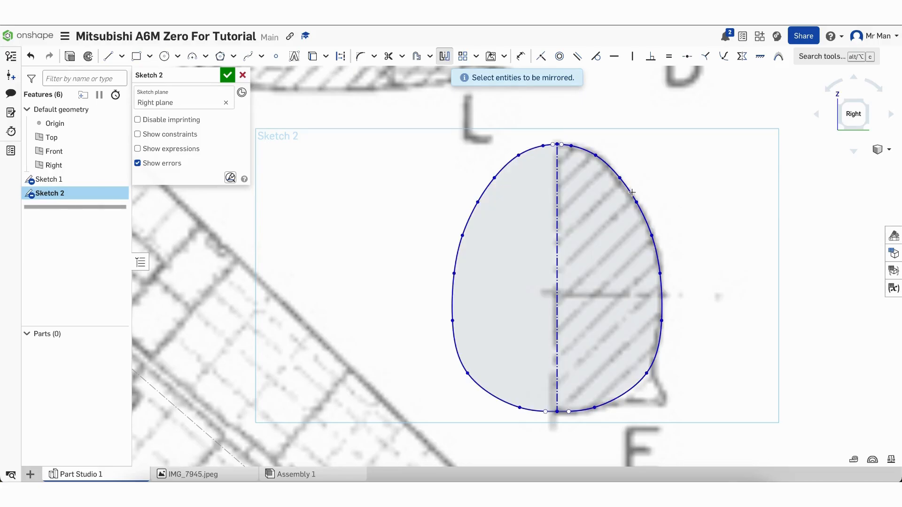
{"action": "key", "text": "Escape"}
Drag the two bottom spline points to smooth section E's lower curve into an egg shape
{"action": "scroll", "coordinate": [564, 160], "scroll_direction": "up", "scroll_amount": 5}
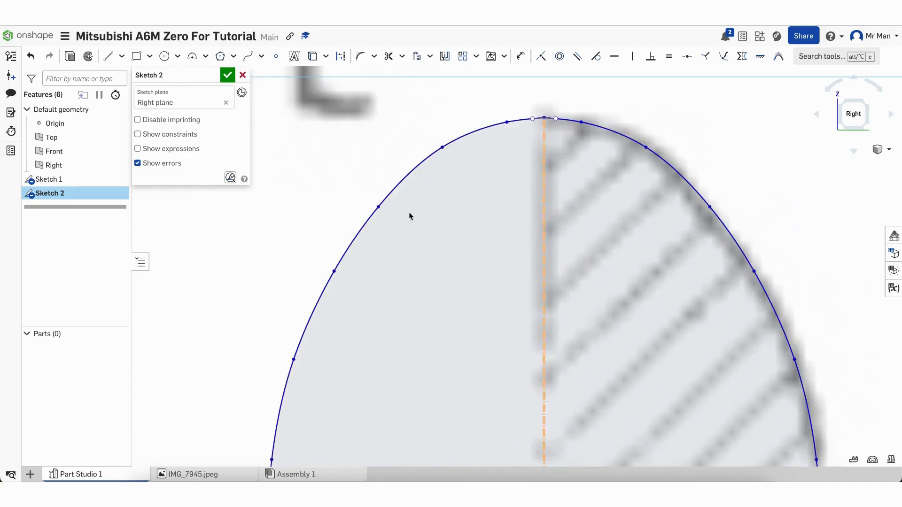
{"action": "scroll", "coordinate": [562, 100], "scroll_direction": "up", "scroll_amount": 5}
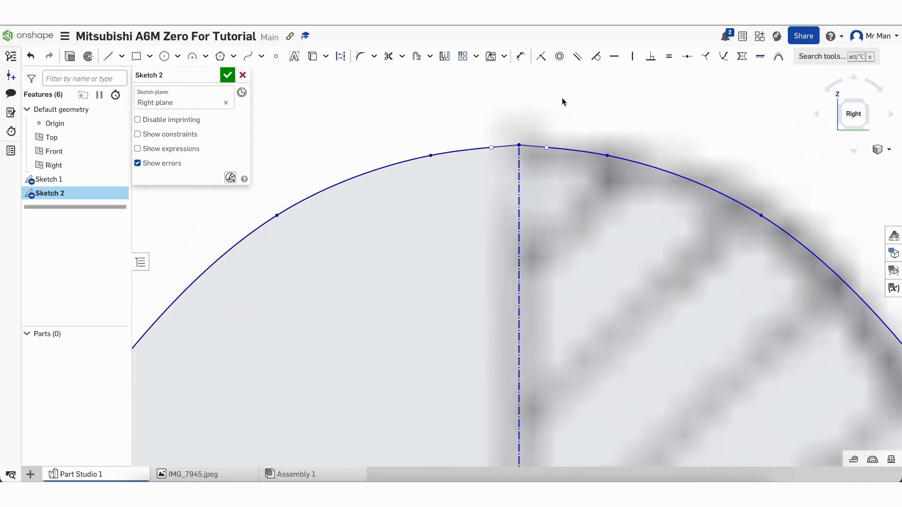
{"action": "scroll", "coordinate": [562, 97], "scroll_direction": "down", "scroll_amount": 5}
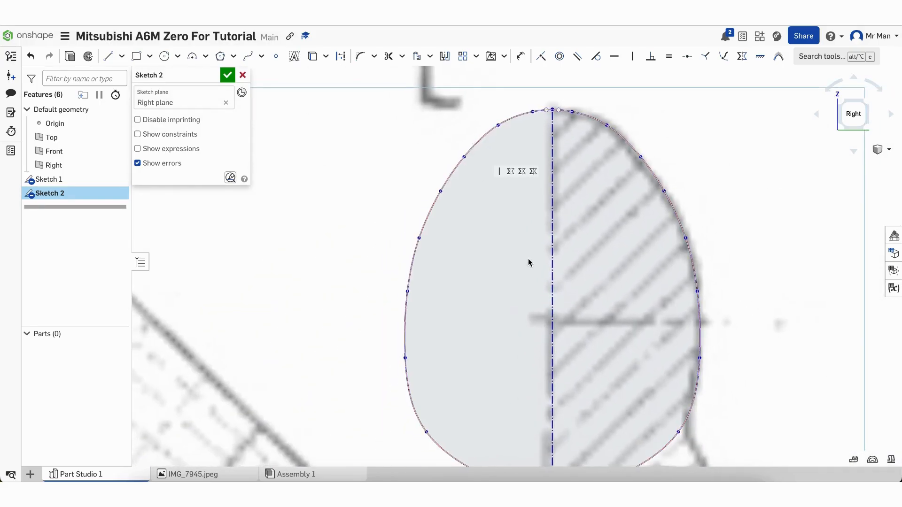
{"action": "scroll", "coordinate": [529, 262], "scroll_direction": "down", "scroll_amount": 3}
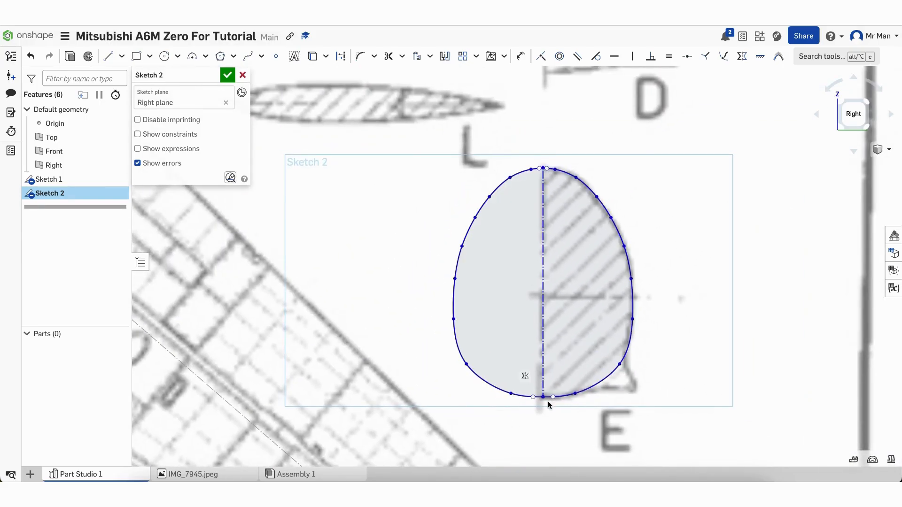
{"action": "scroll", "coordinate": [548, 402], "scroll_direction": "up", "scroll_amount": 4}
{"action": "scroll", "coordinate": [548, 401], "scroll_direction": "up", "scroll_amount": 4}
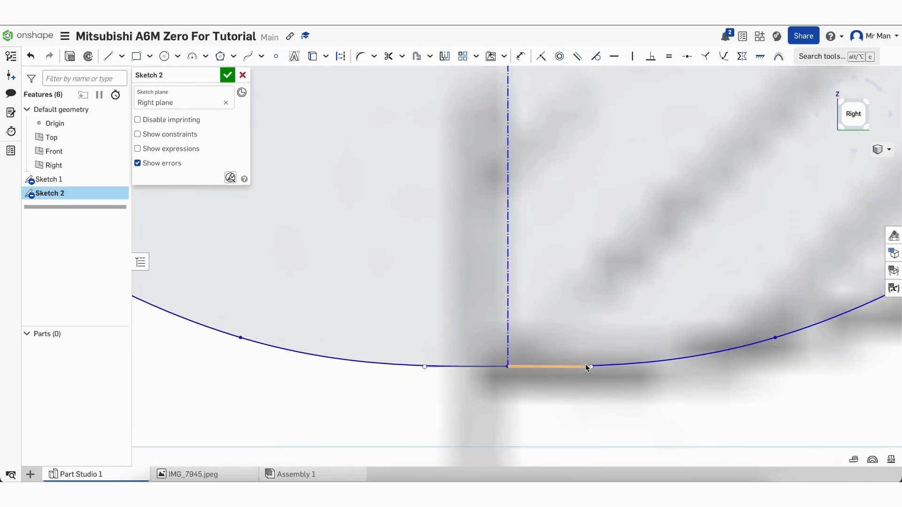
{"action": "left_click_drag", "start_coordinate": [593, 366], "coordinate": [552, 366]}
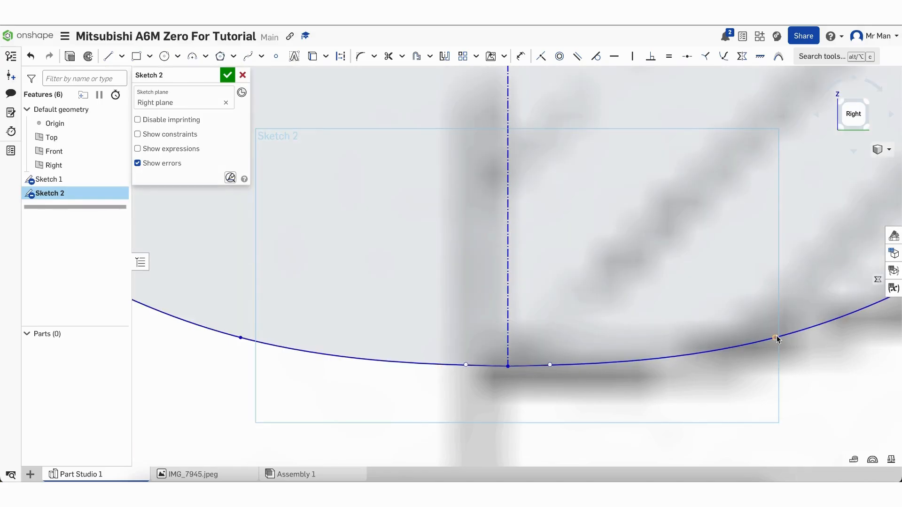
{"action": "left_click_drag", "start_coordinate": [776, 338], "coordinate": [784, 333]}
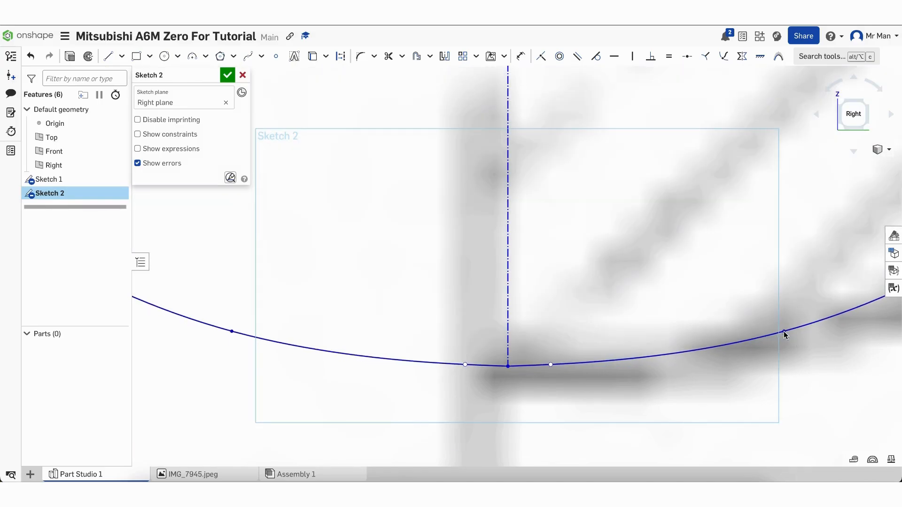
{"action": "scroll", "coordinate": [747, 400], "scroll_direction": "down", "scroll_amount": 6}
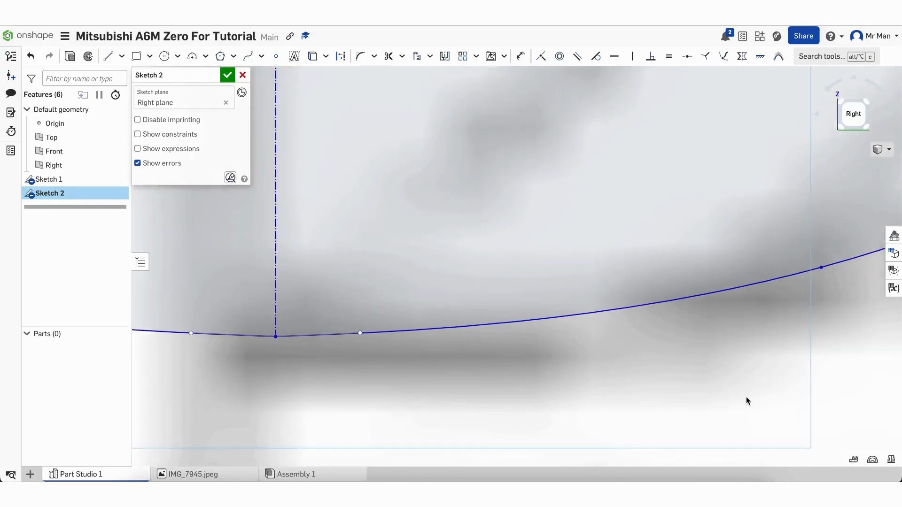
{"action": "scroll", "coordinate": [748, 399], "scroll_direction": "down", "scroll_amount": 5}
{"action": "scroll", "coordinate": [817, 314], "scroll_direction": "down", "scroll_amount": 2}
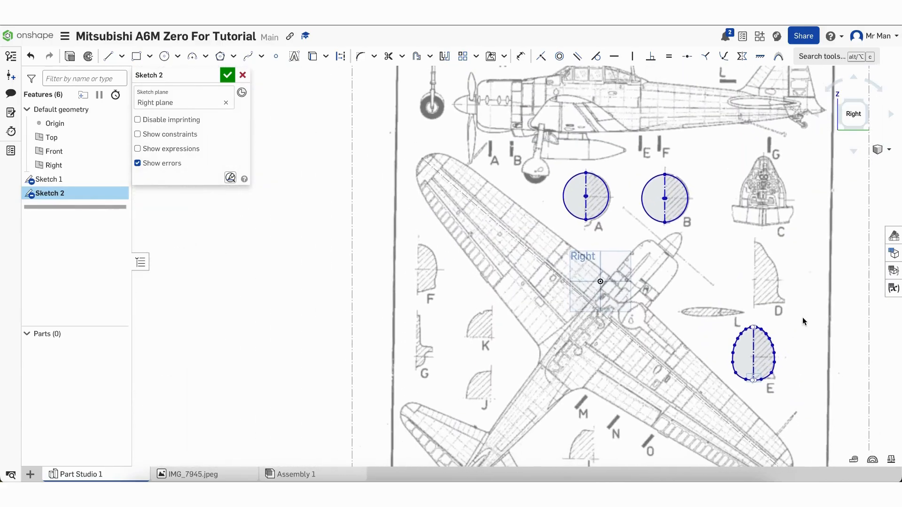
Zoom into the side view's tail and start a vertical construction line at the fuselage's lower edge
{"action": "scroll", "coordinate": [383, 306], "scroll_direction": "down", "scroll_amount": 3}
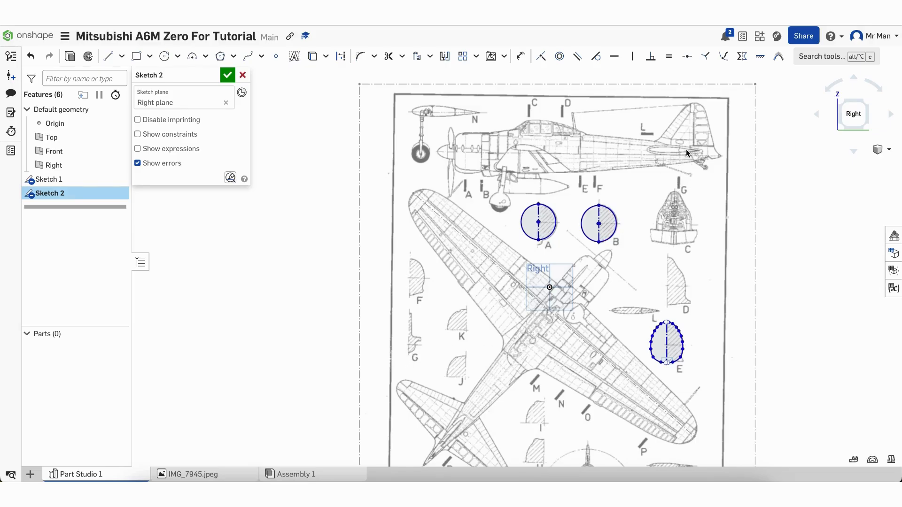
{"action": "scroll", "coordinate": [658, 164], "scroll_direction": "up", "scroll_amount": 8}
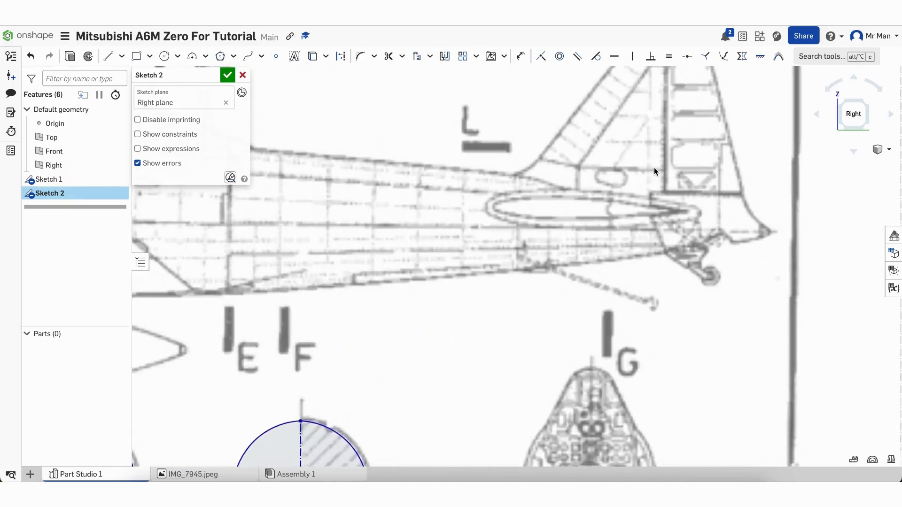
{"action": "scroll", "coordinate": [654, 168], "scroll_direction": "up", "scroll_amount": 3}
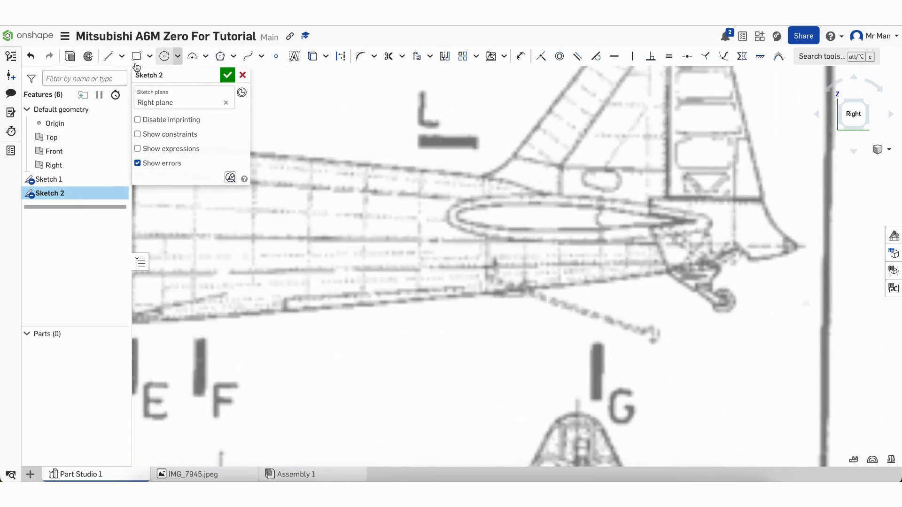
{"action": "left_click", "coordinate": [108, 56]}
{"action": "left_click", "coordinate": [343, 56]}
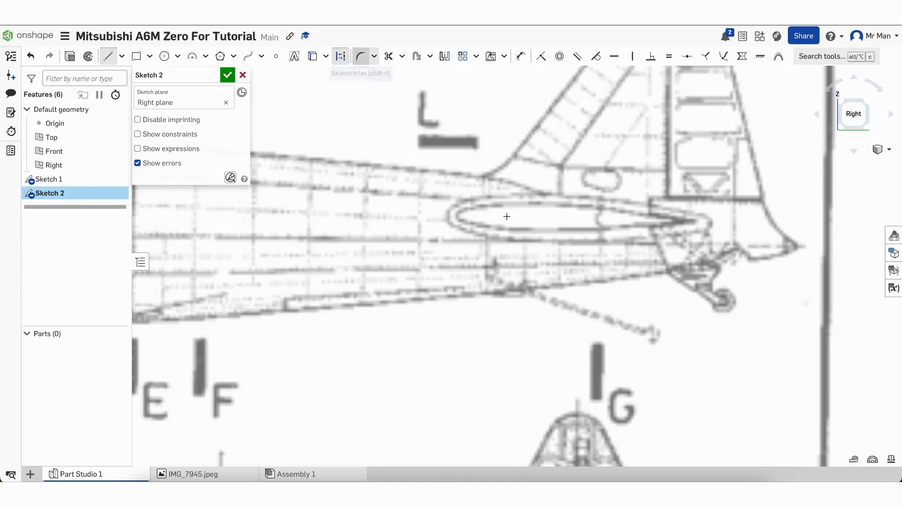
{"action": "left_click", "coordinate": [599, 282]}
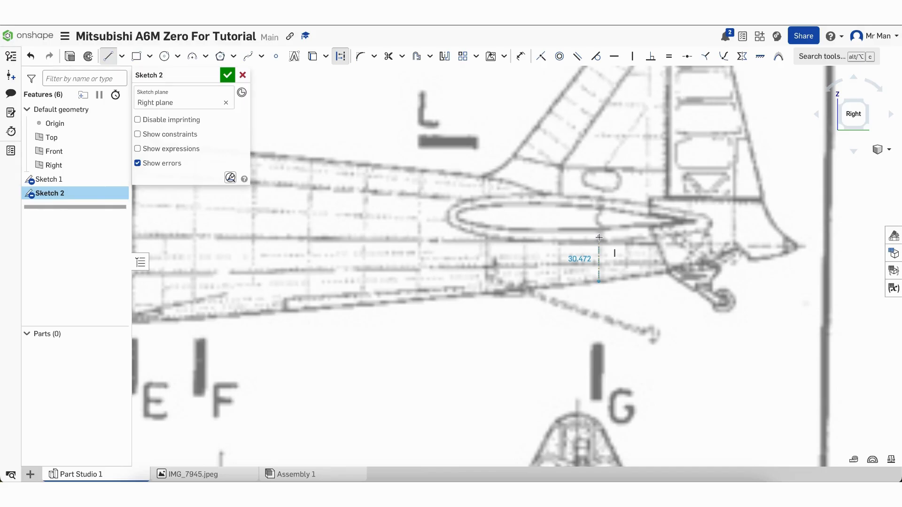
End the construction line at the fuselage's upper edge and trace the tail section's right half with a spline
{"action": "left_click", "coordinate": [598, 196]}
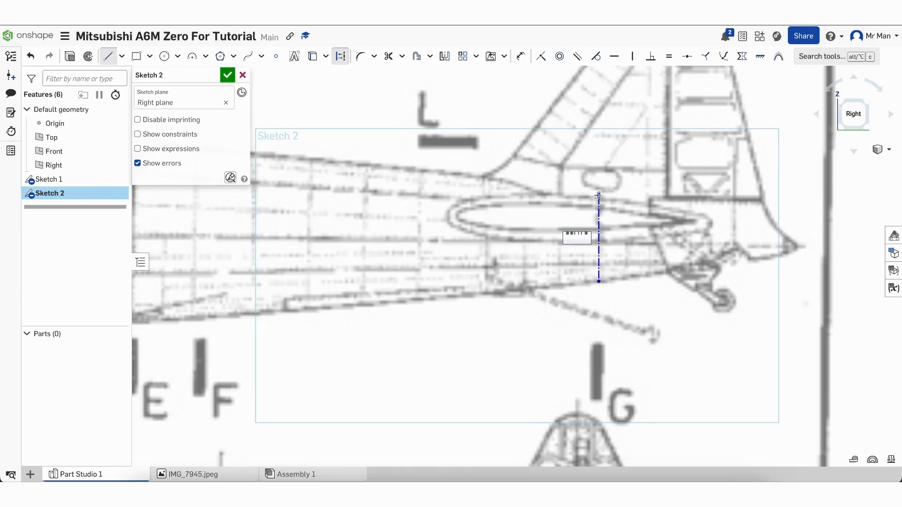
{"action": "key", "text": "Escape"}
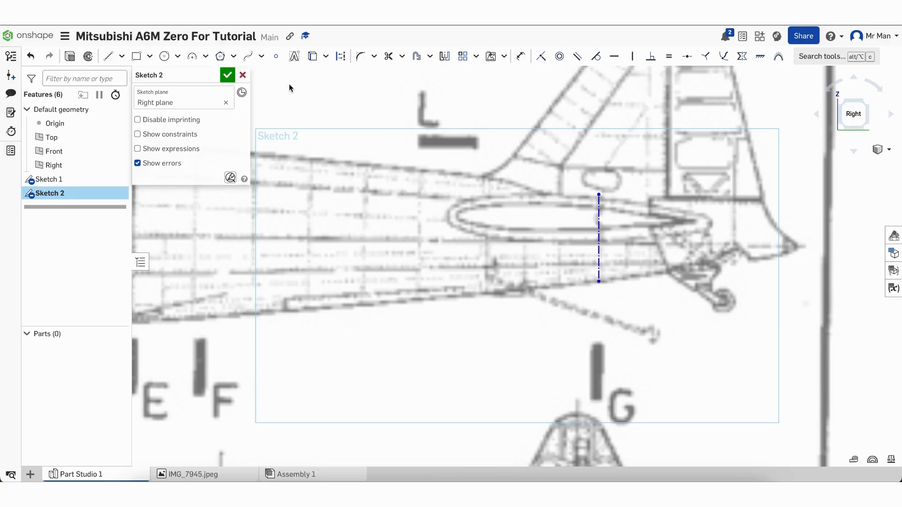
{"action": "left_click", "coordinate": [255, 57]}
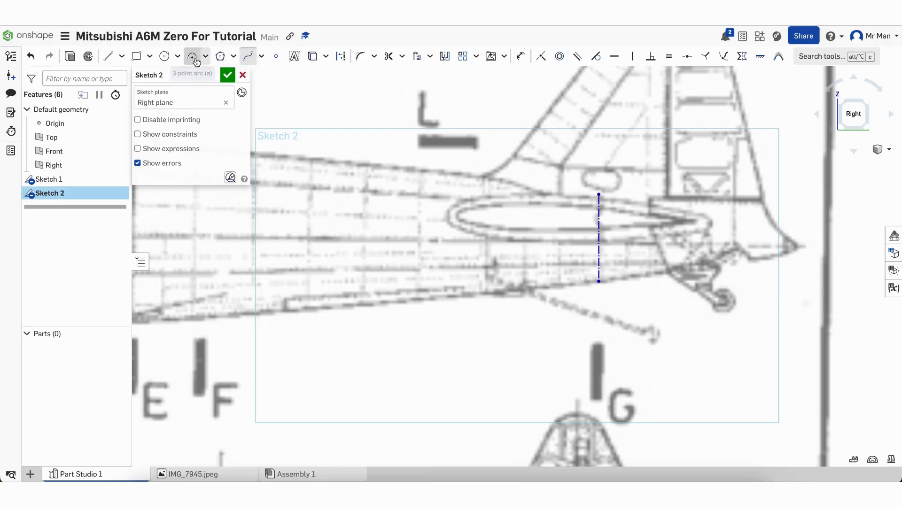
{"action": "left_click", "coordinate": [205, 57]}
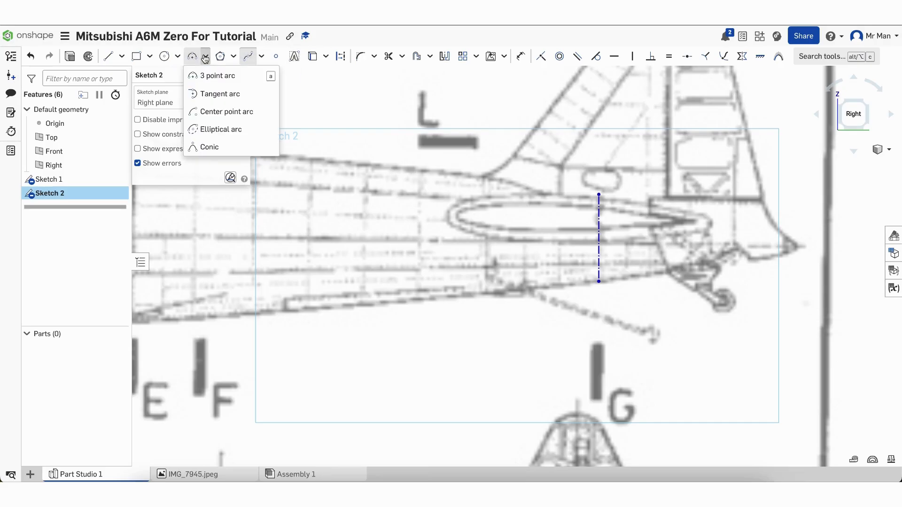
{"action": "left_click", "coordinate": [205, 57]}
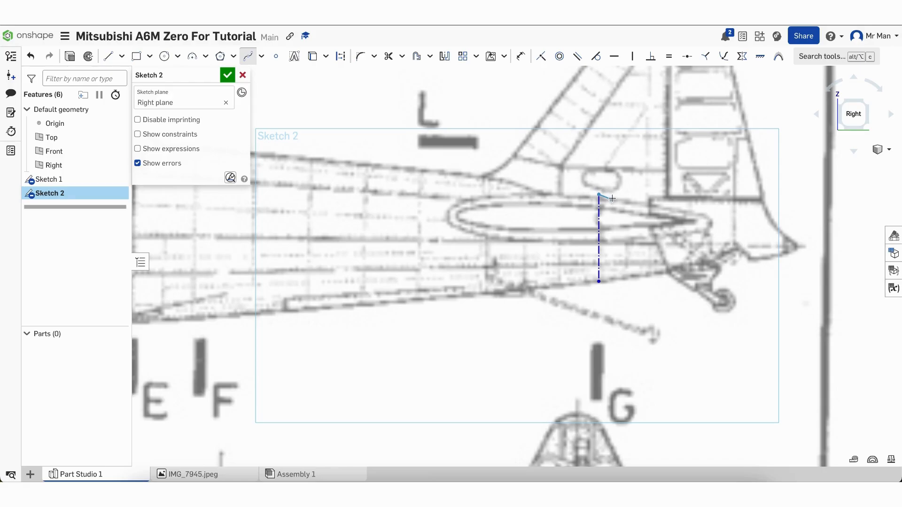
{"action": "left_click", "coordinate": [619, 238]}
{"action": "left_click", "coordinate": [608, 279]}
{"action": "left_click", "coordinate": [599, 281]}
{"action": "key", "text": "Escape"}
Adjust the spline's upper and lower points to refine the half outline
{"action": "scroll", "coordinate": [620, 216], "scroll_direction": "up", "scroll_amount": 5}
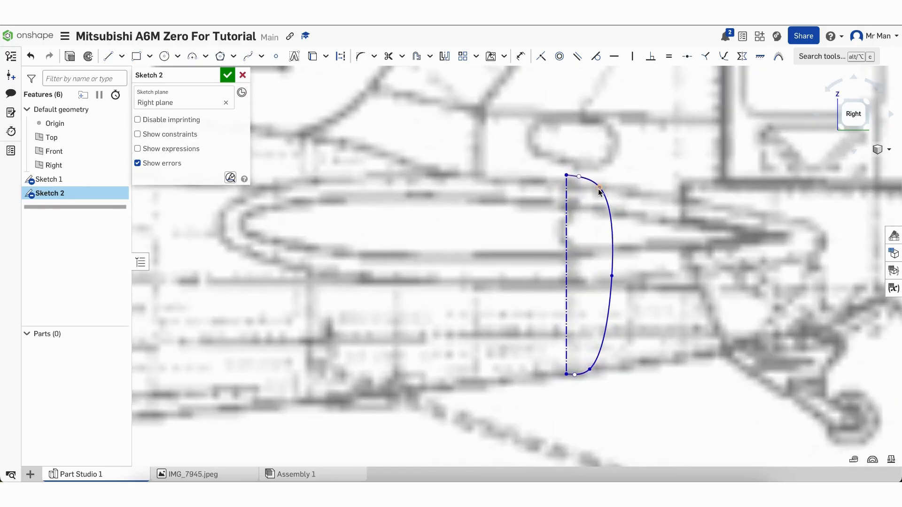
{"action": "left_click_drag", "start_coordinate": [599, 188], "coordinate": [592, 188]}
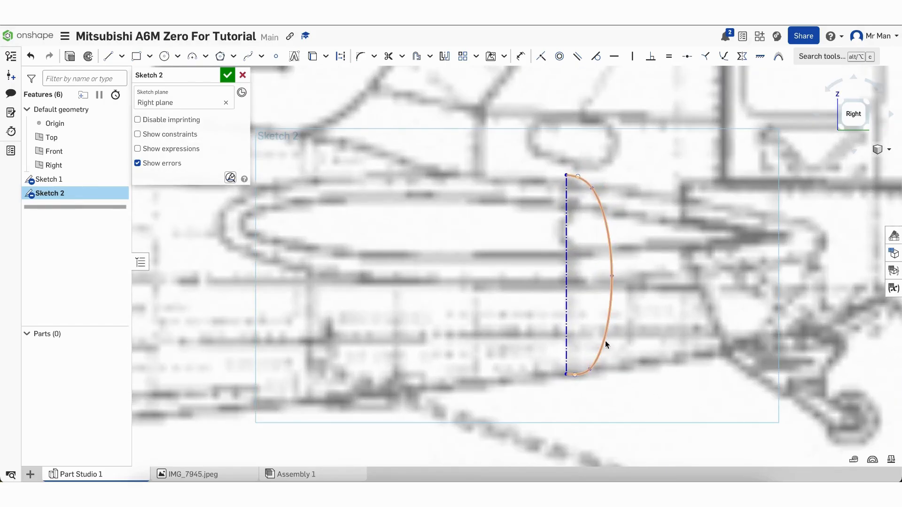
{"action": "left_click_drag", "start_coordinate": [591, 371], "coordinate": [592, 368]}
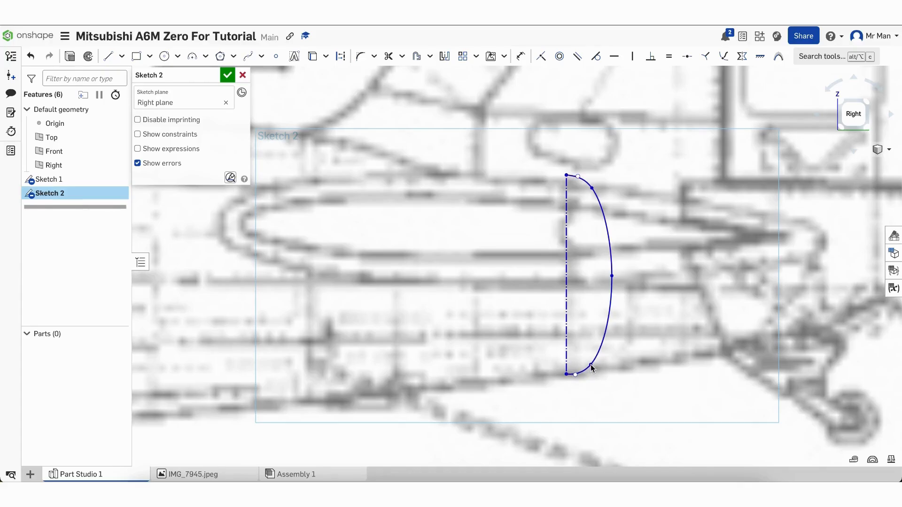
{"action": "left_click", "coordinate": [444, 56]}
Mirror the spline across the construction line into a closed tail section
{"action": "left_click", "coordinate": [565, 213]}
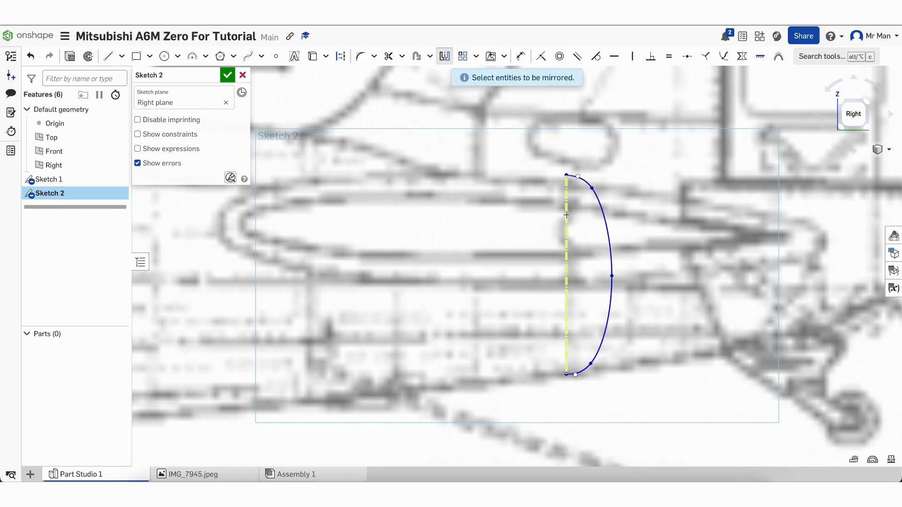
{"action": "left_click", "coordinate": [608, 226]}
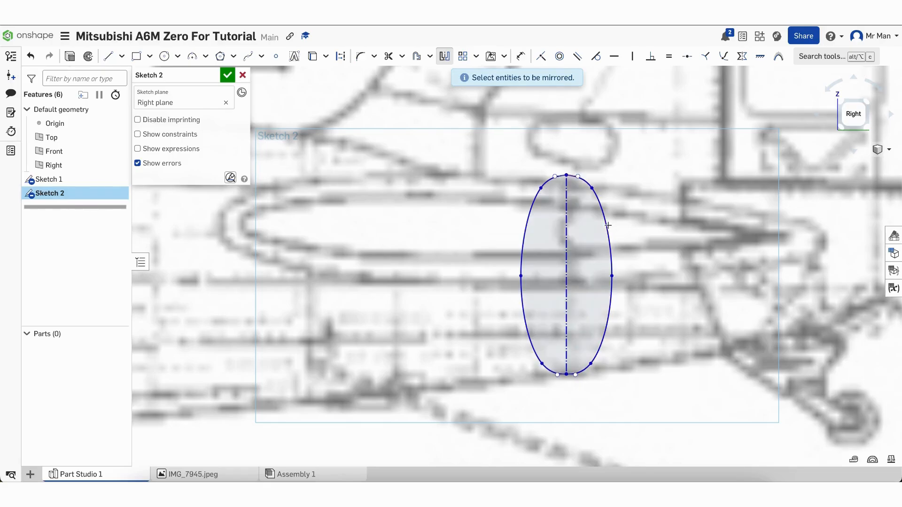
{"action": "key", "text": "Escape"}
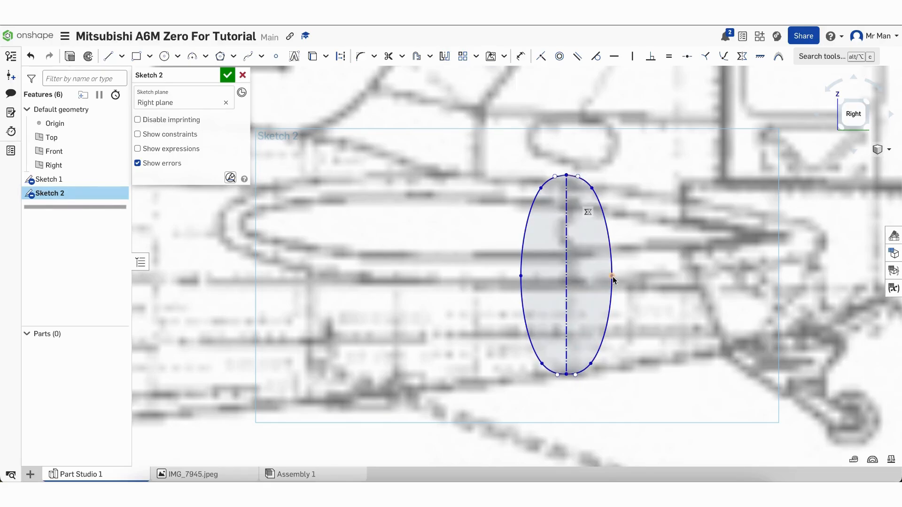
Drag the outline's side and shoulder points inward to slim it into an elongated oval
{"action": "left_click_drag", "start_coordinate": [613, 279], "coordinate": [602, 278]}
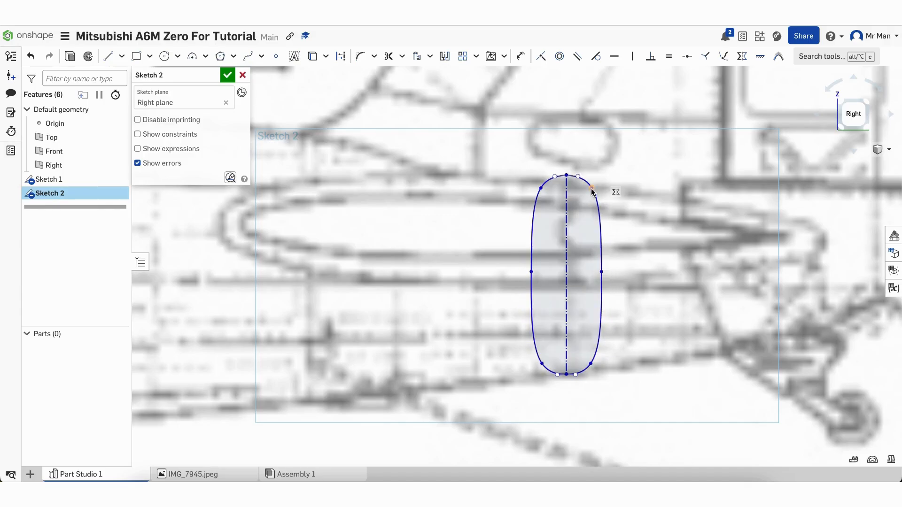
{"action": "left_click_drag", "start_coordinate": [592, 189], "coordinate": [587, 187]}
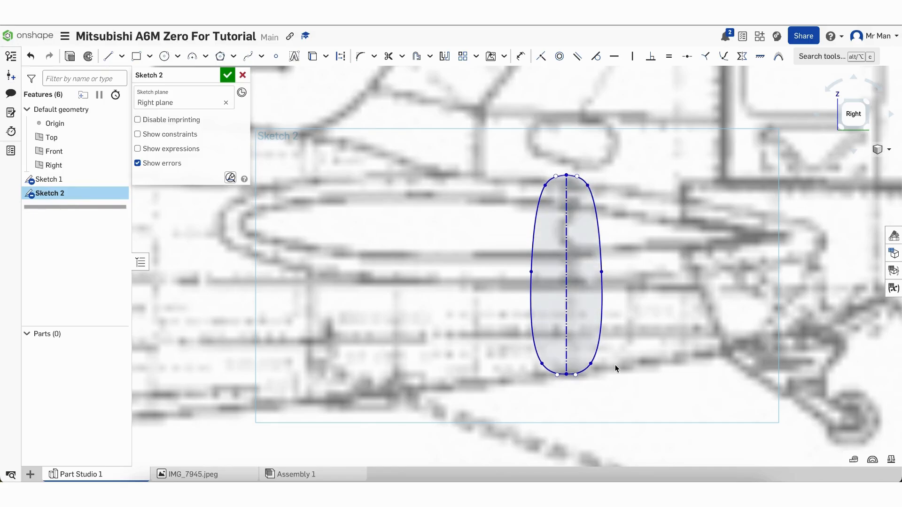
{"action": "left_click_drag", "start_coordinate": [591, 366], "coordinate": [591, 367]}
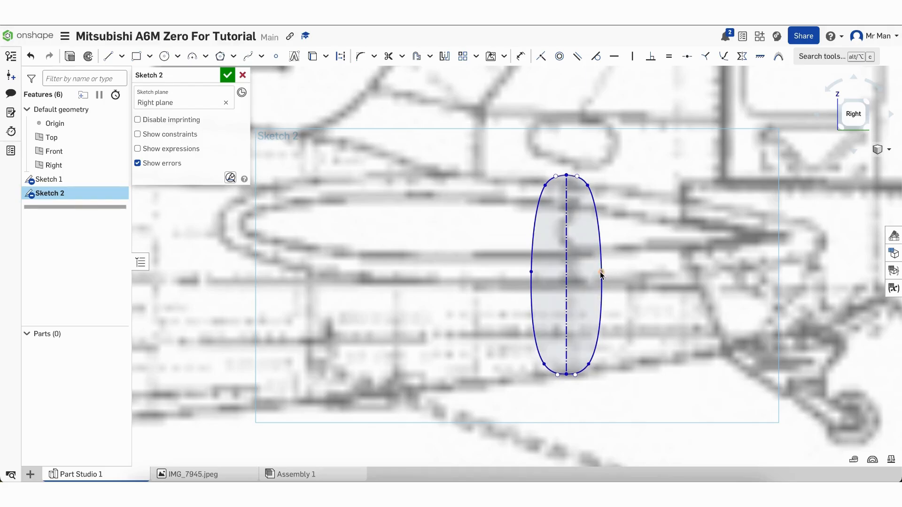
{"action": "left_click_drag", "start_coordinate": [601, 273], "coordinate": [601, 279]}
{"action": "scroll", "coordinate": [596, 372], "scroll_direction": "up", "scroll_amount": 4}
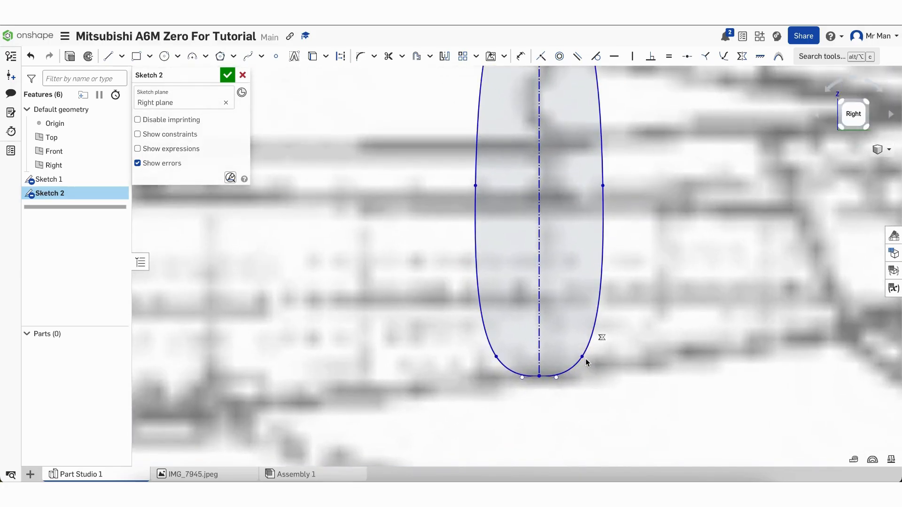
{"action": "left_click_drag", "start_coordinate": [583, 358], "coordinate": [556, 378]}
{"action": "scroll", "coordinate": [556, 379], "scroll_direction": "down", "scroll_amount": 4}
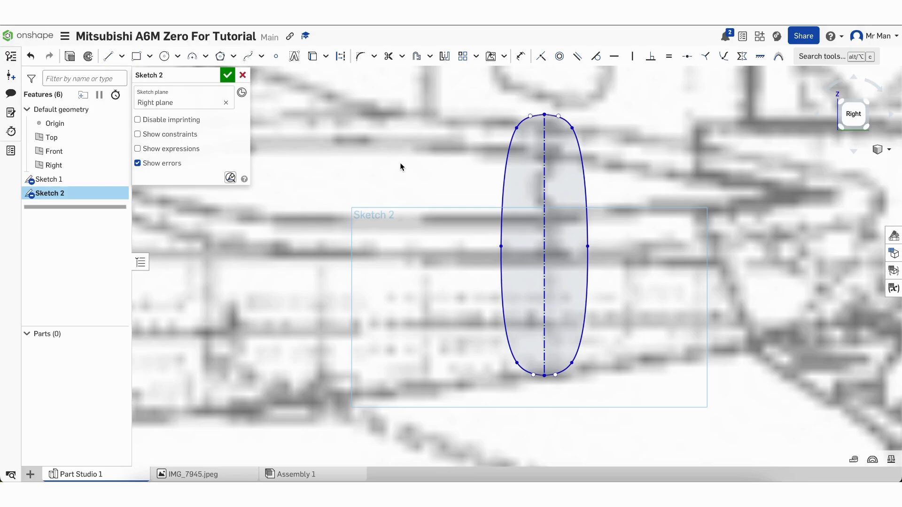
{"action": "left_click", "coordinate": [110, 56]}
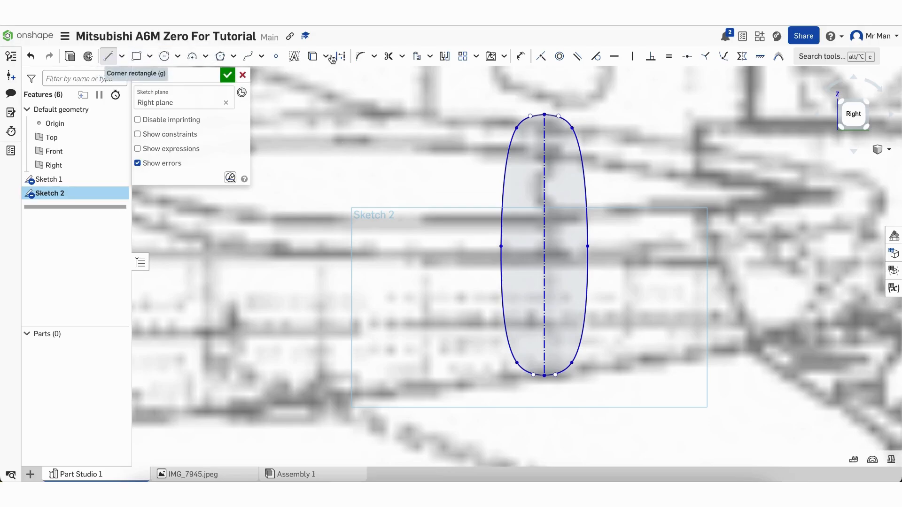
Gauge the tail outline's width with a trial line, then cancel it
{"action": "left_click", "coordinate": [502, 246]}
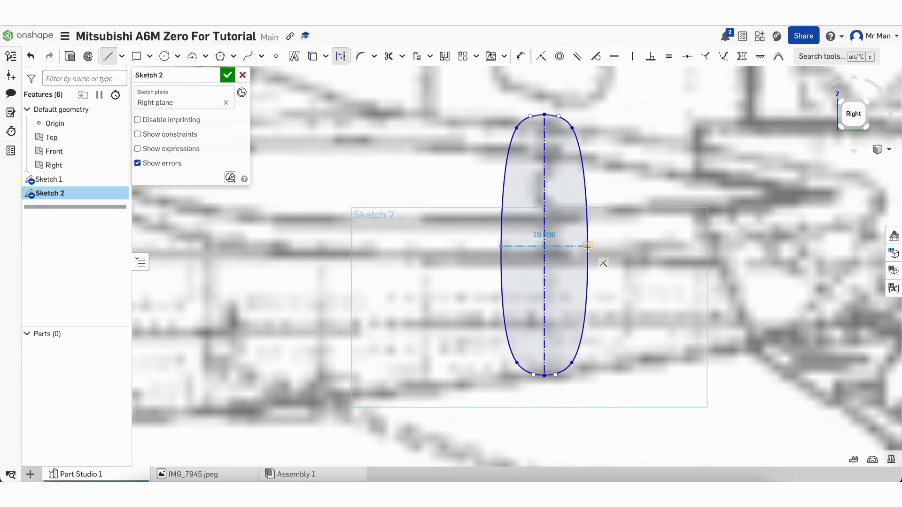
{"action": "key", "text": "Escape"}
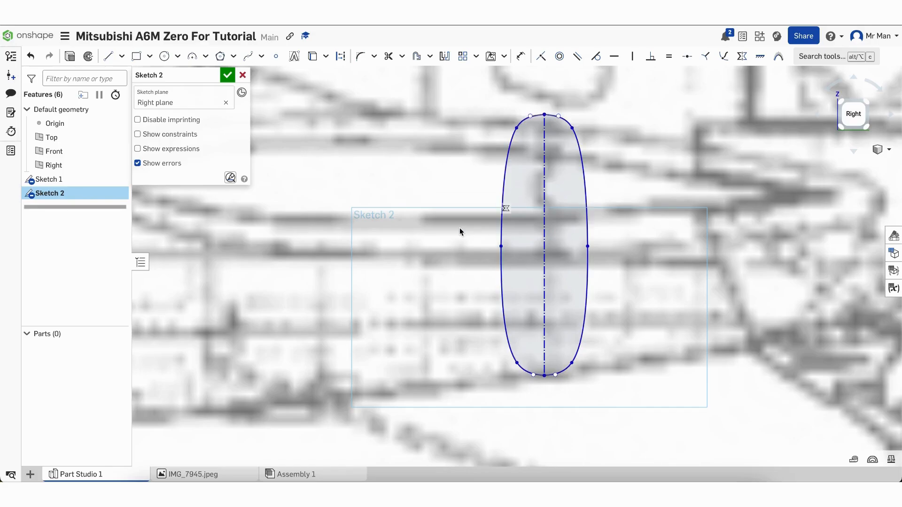
{"action": "scroll", "coordinate": [460, 227], "scroll_direction": "down", "scroll_amount": 2}
{"action": "scroll", "coordinate": [459, 228], "scroll_direction": "down", "scroll_amount": 3}
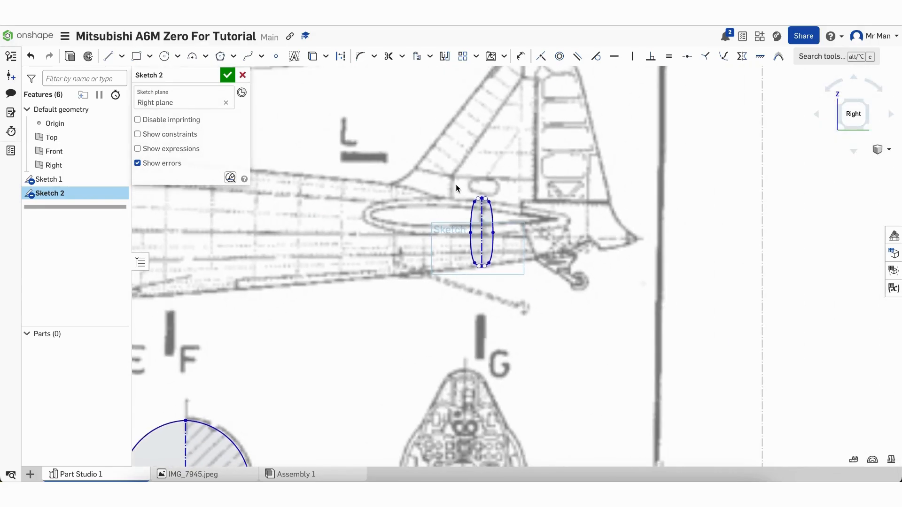
{"action": "scroll", "coordinate": [456, 187], "scroll_direction": "up", "scroll_amount": 3}
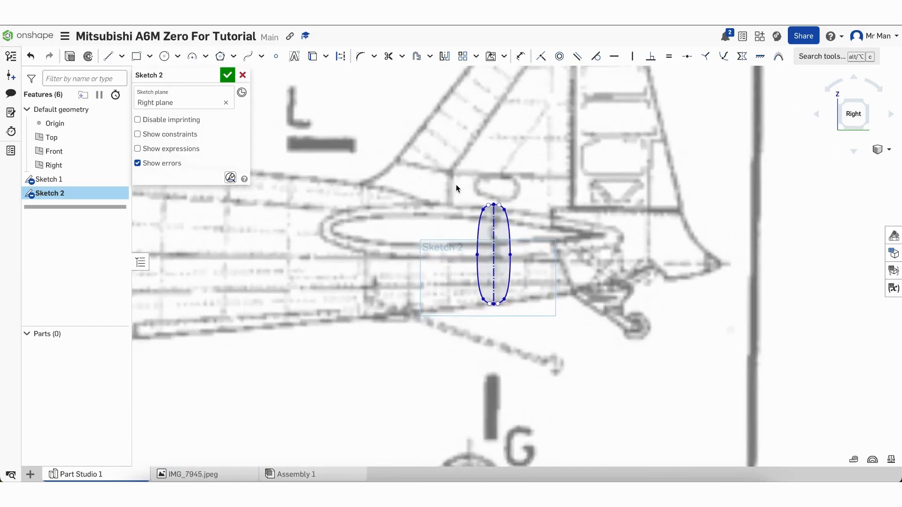
{"action": "scroll", "coordinate": [456, 188], "scroll_direction": "up", "scroll_amount": 3}
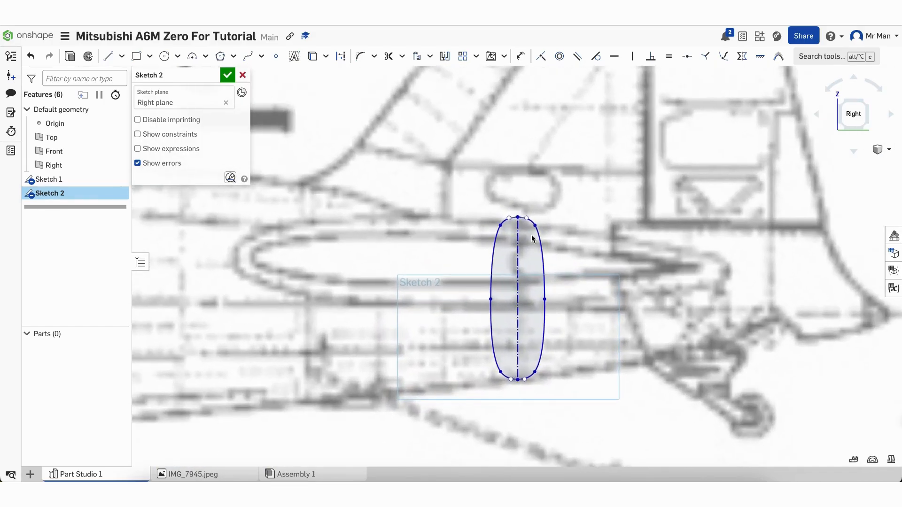
Pull the side, top, bottom and shoulder points inward into a narrow slot, rechecking the width
{"action": "left_click_drag", "start_coordinate": [544, 300], "coordinate": [541, 302]}
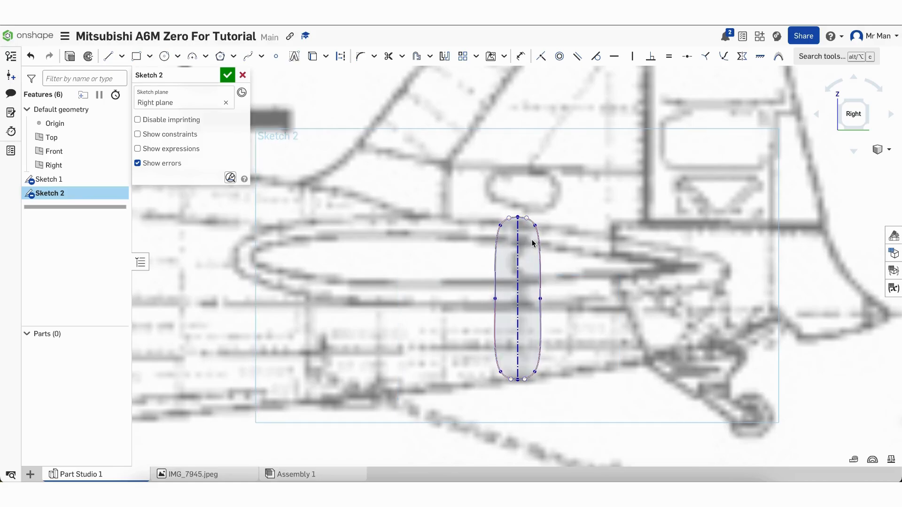
{"action": "scroll", "coordinate": [534, 243], "scroll_direction": "up", "scroll_amount": 1}
{"action": "left_click_drag", "start_coordinate": [536, 225], "coordinate": [534, 223]}
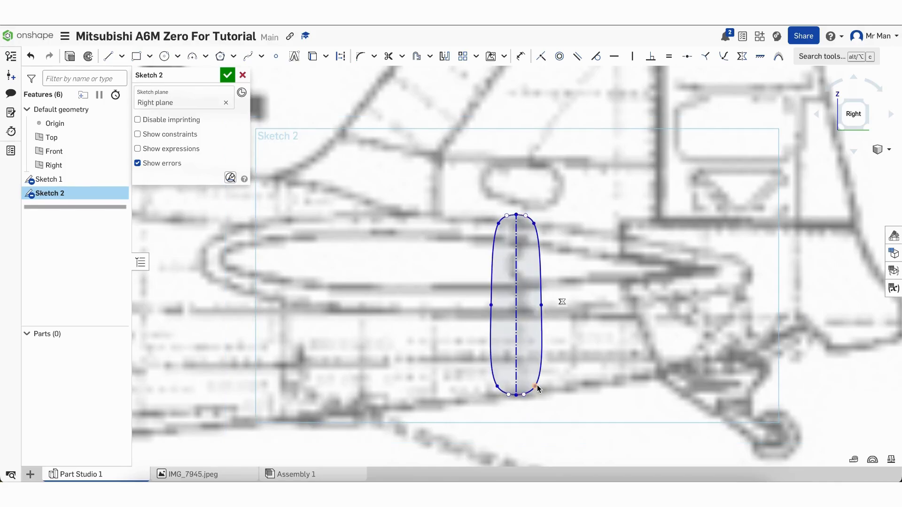
{"action": "left_click_drag", "start_coordinate": [536, 385], "coordinate": [533, 386]}
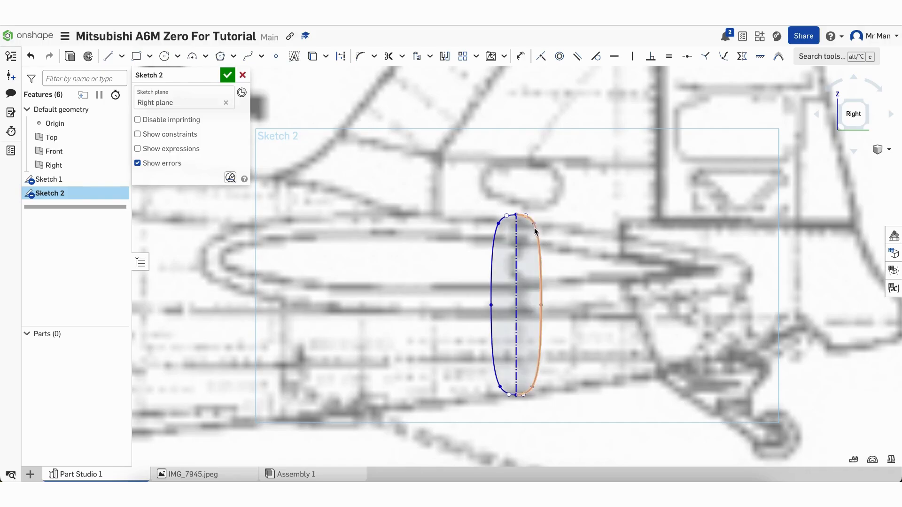
{"action": "left_click_drag", "start_coordinate": [535, 226], "coordinate": [534, 226]}
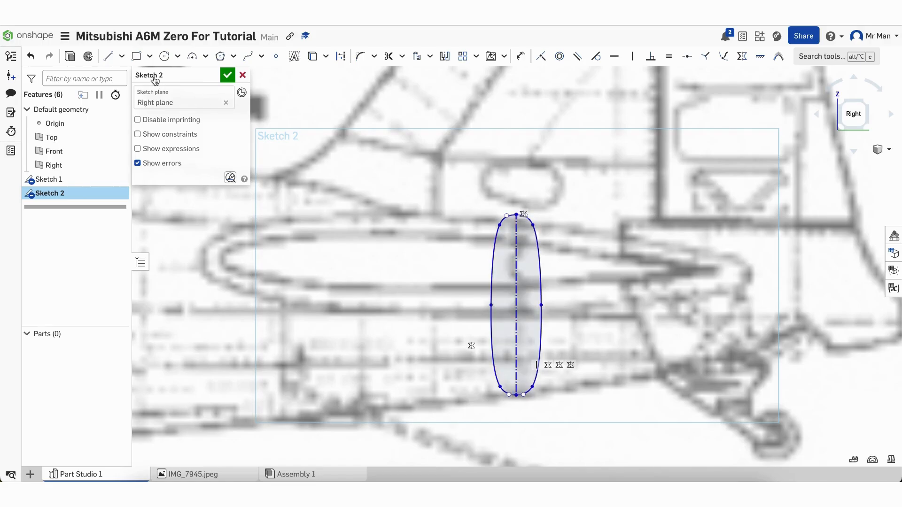
{"action": "left_click", "coordinate": [108, 56]}
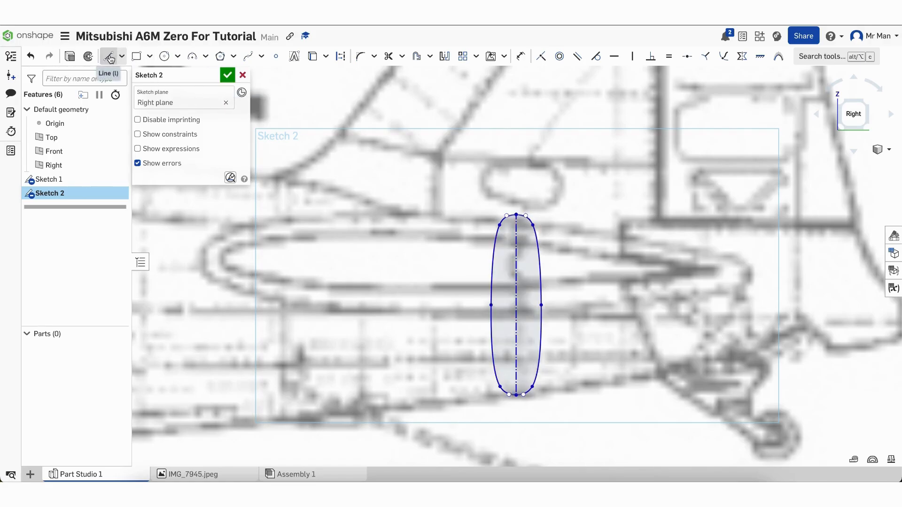
{"action": "left_click", "coordinate": [492, 305]}
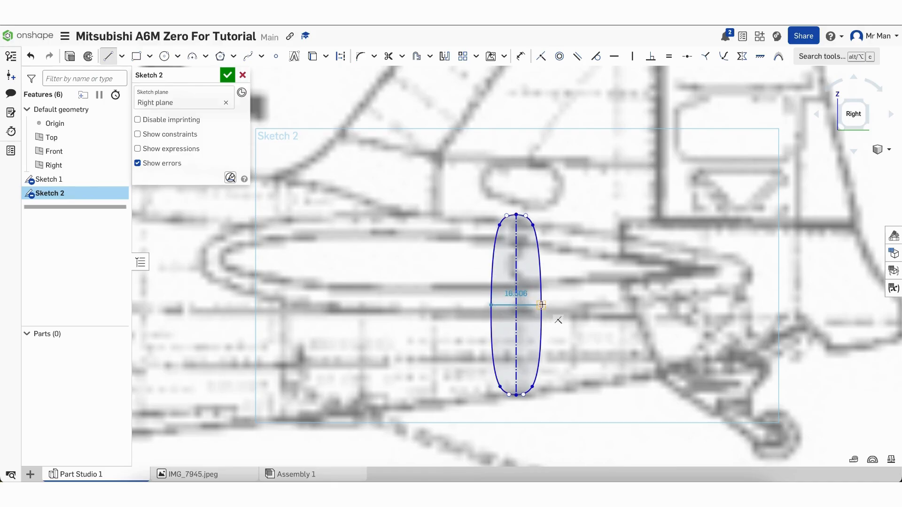
{"action": "key", "text": "Escape"}
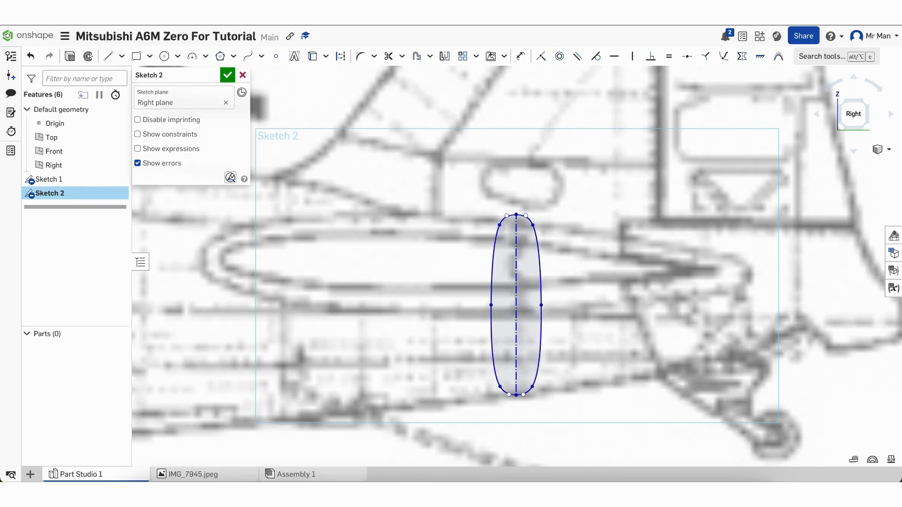
Zoom out to the full blueprint and close Sketch 2
{"action": "scroll", "coordinate": [623, 309], "scroll_direction": "down", "scroll_amount": 10}
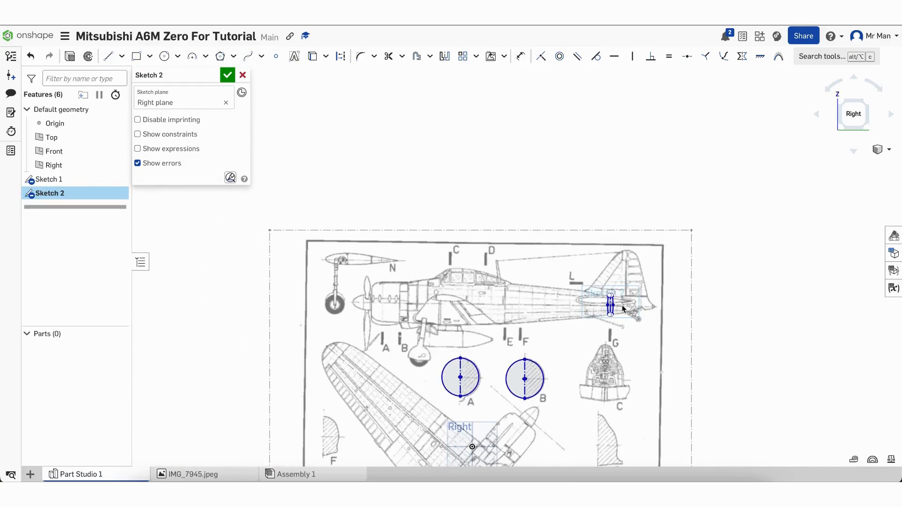
{"action": "scroll", "coordinate": [576, 382], "scroll_direction": "down", "scroll_amount": 5}
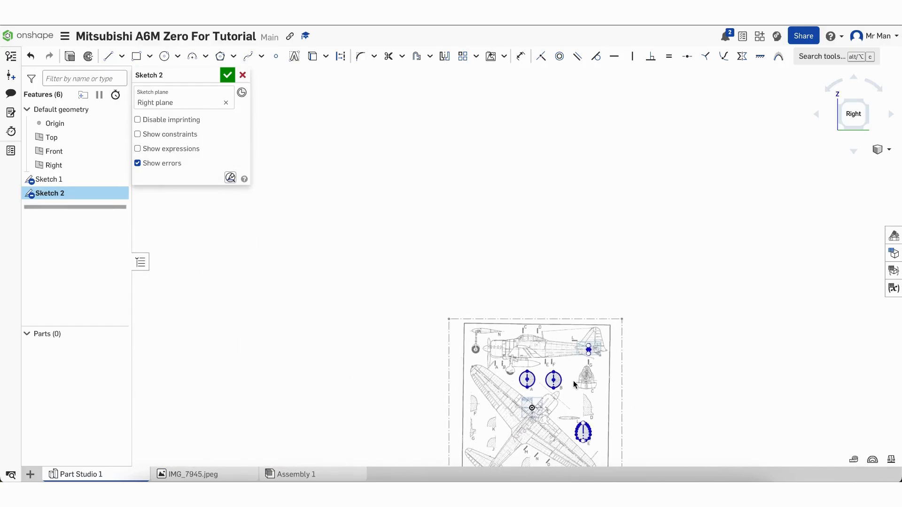
{"action": "scroll", "coordinate": [554, 253], "scroll_direction": "down", "scroll_amount": 3}
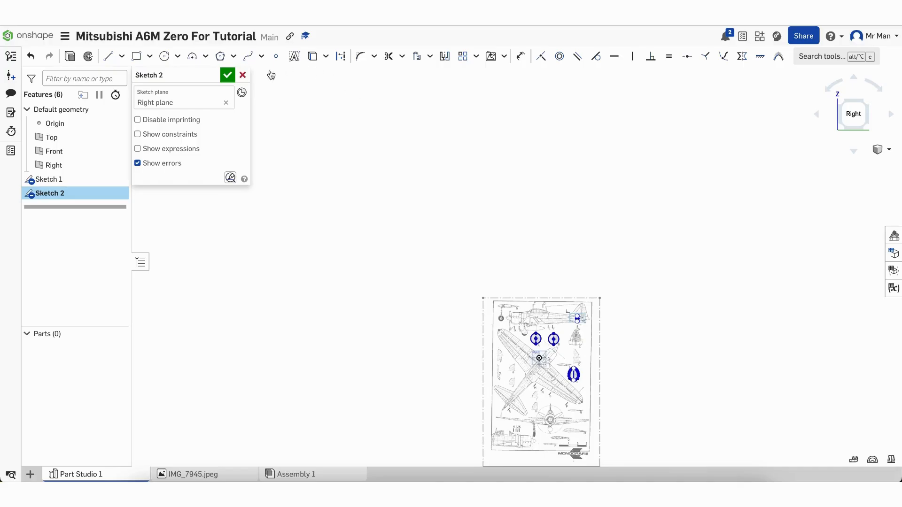
{"action": "left_click", "coordinate": [227, 76]}
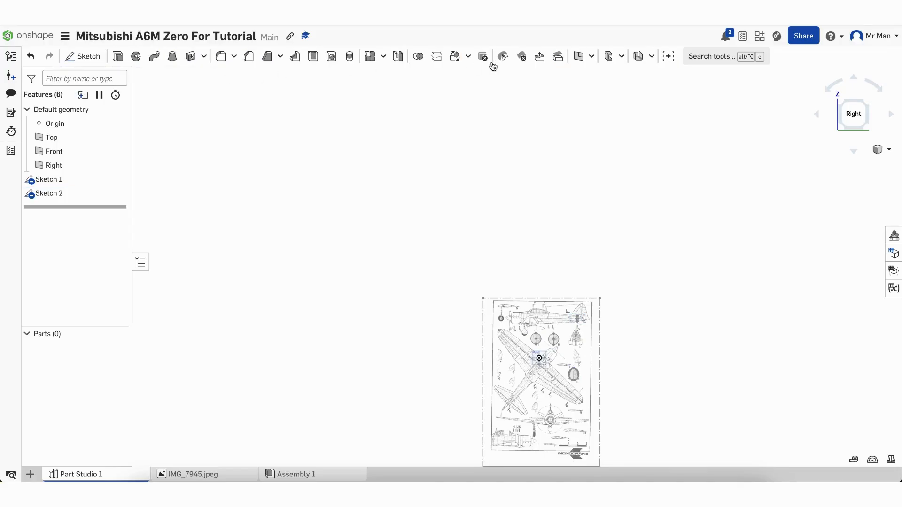
{"action": "left_click", "coordinate": [710, 58]}
Create a variable named foam with value 5 mm
{"action": "type", "text": "variable"}
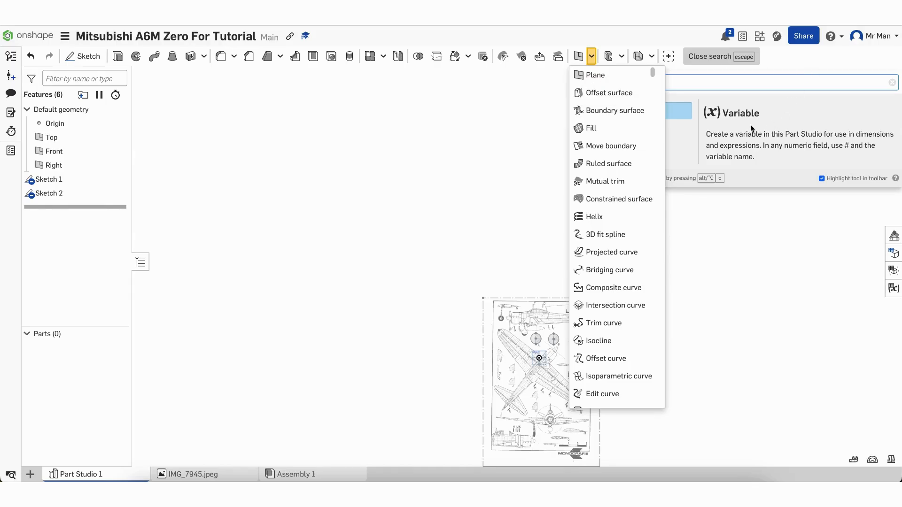
{"action": "left_click", "coordinate": [679, 116]}
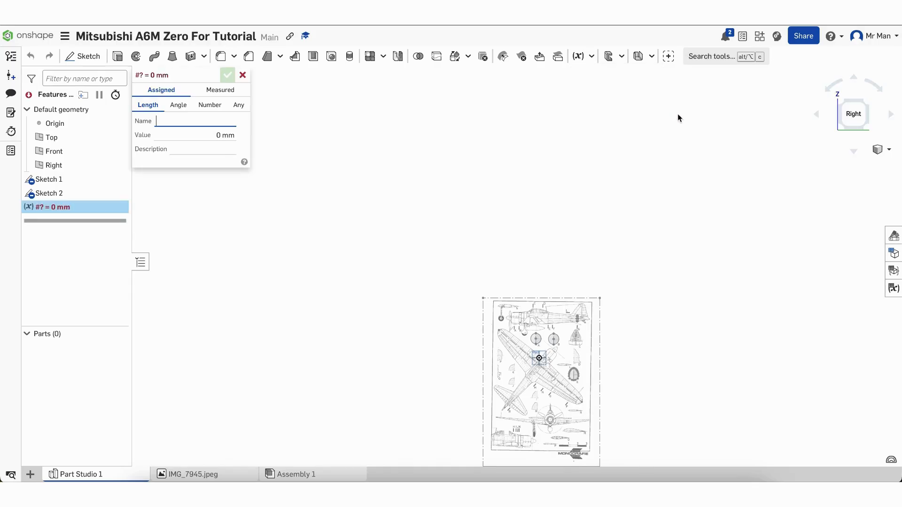
{"action": "scroll", "coordinate": [628, 311], "scroll_direction": "down", "scroll_amount": 3}
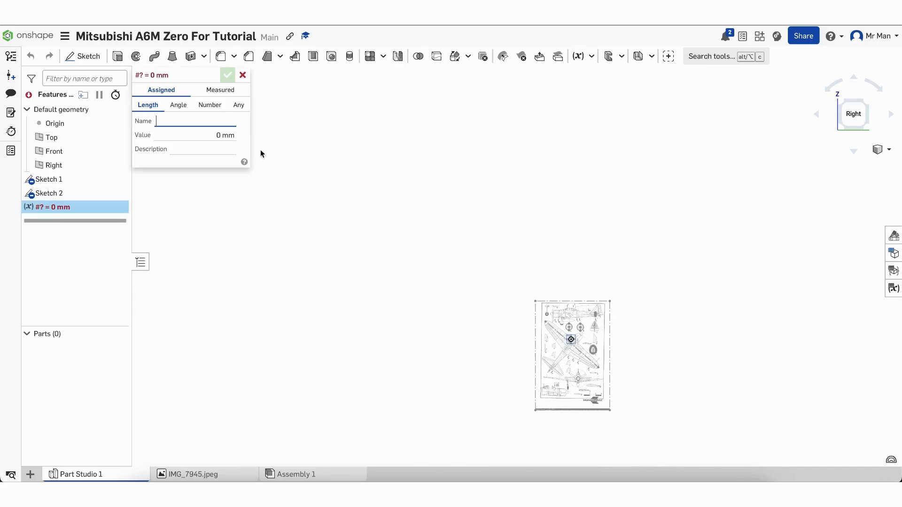
{"action": "type", "text": "foa"}
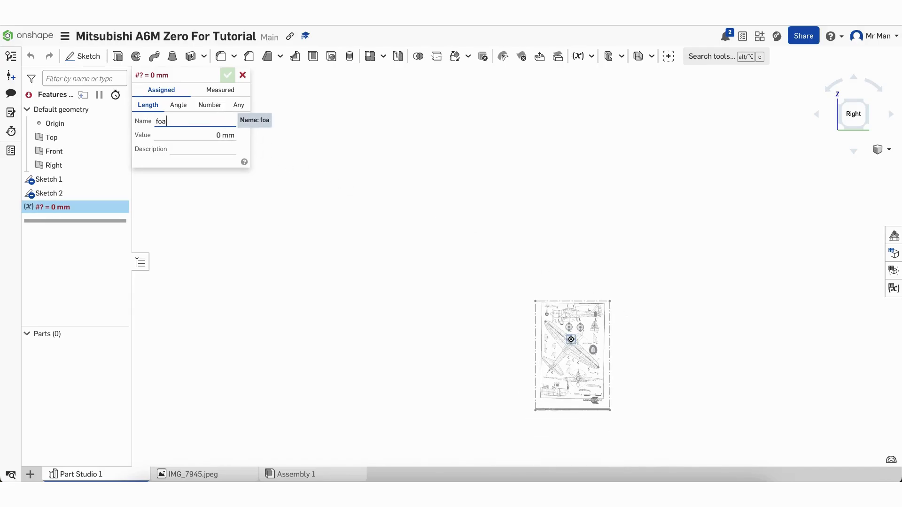
{"action": "type", "text": "m"}
{"action": "key", "text": "Tab"}
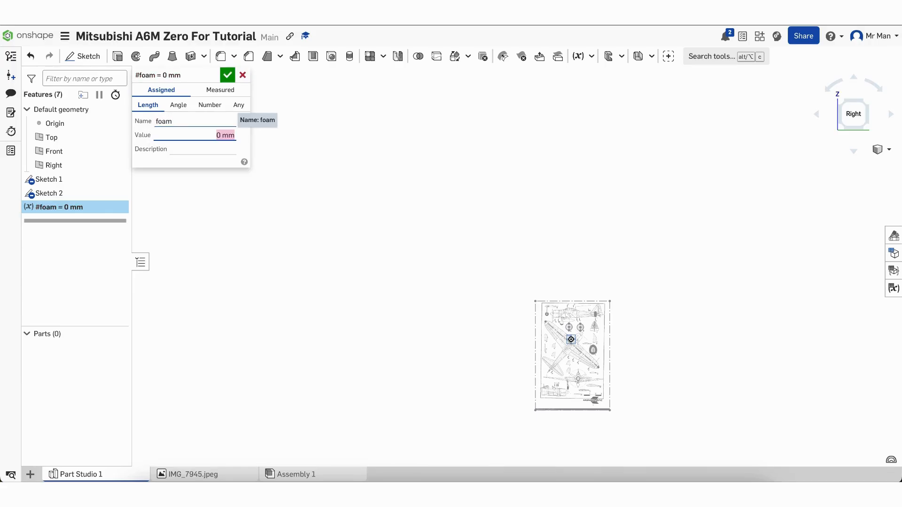
{"action": "type", "text": "5mm"}
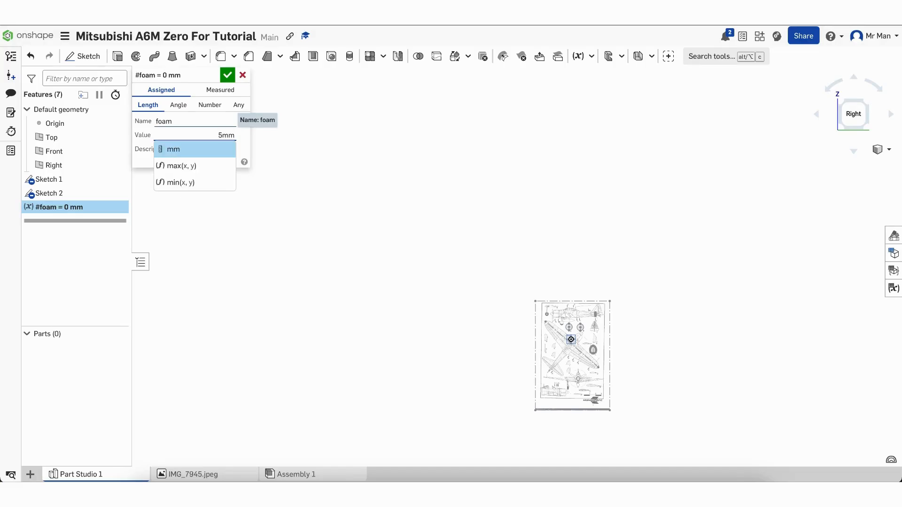
{"action": "left_click", "coordinate": [167, 148]}
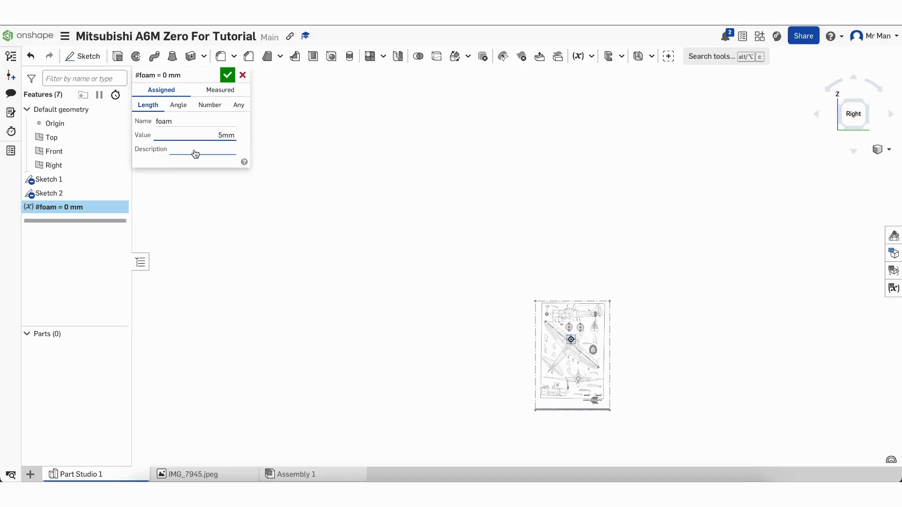
{"action": "left_click", "coordinate": [228, 78]}
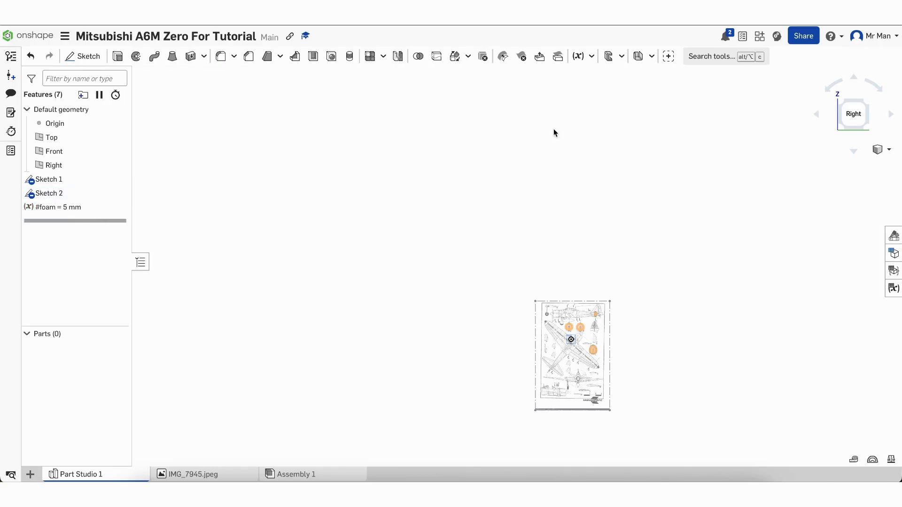
Add a second variable named skins with value 4.8 mm
{"action": "left_click", "coordinate": [707, 56]}
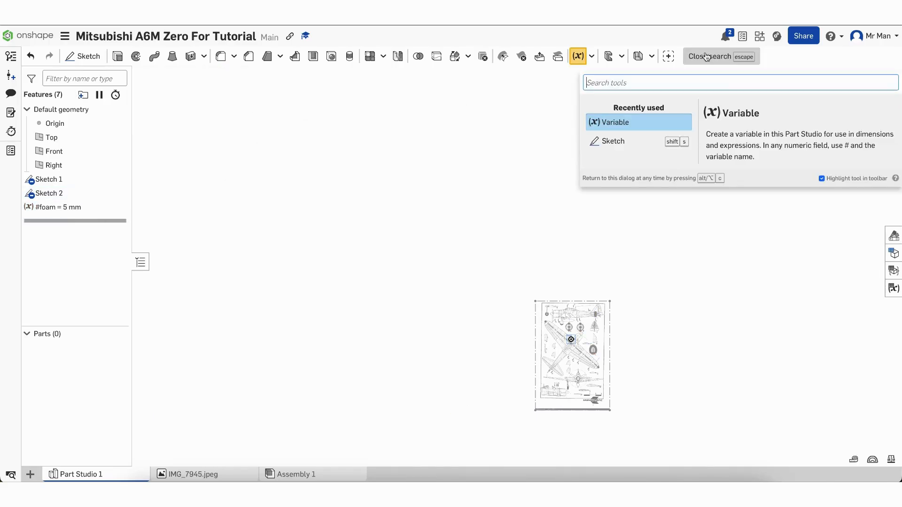
{"action": "left_click", "coordinate": [612, 128]}
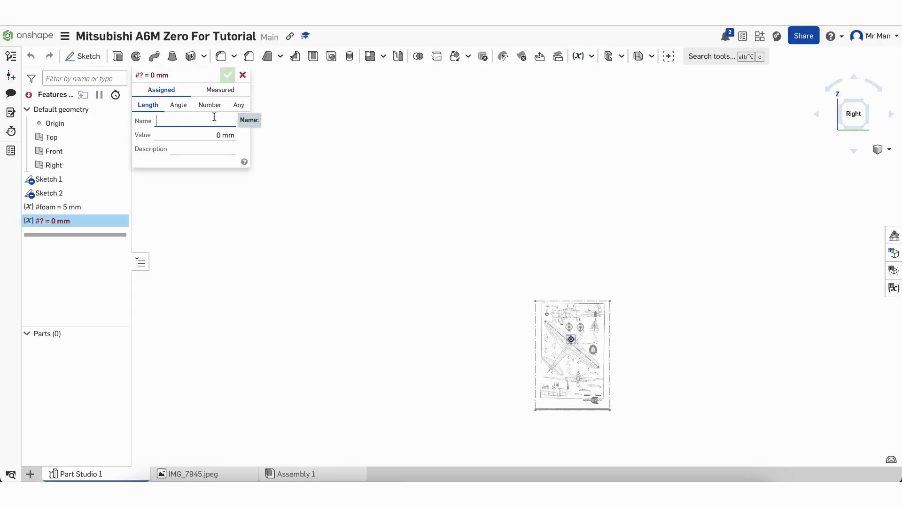
{"action": "type", "text": "skins"}
{"action": "left_click", "coordinate": [229, 144]}
{"action": "left_click", "coordinate": [226, 134]}
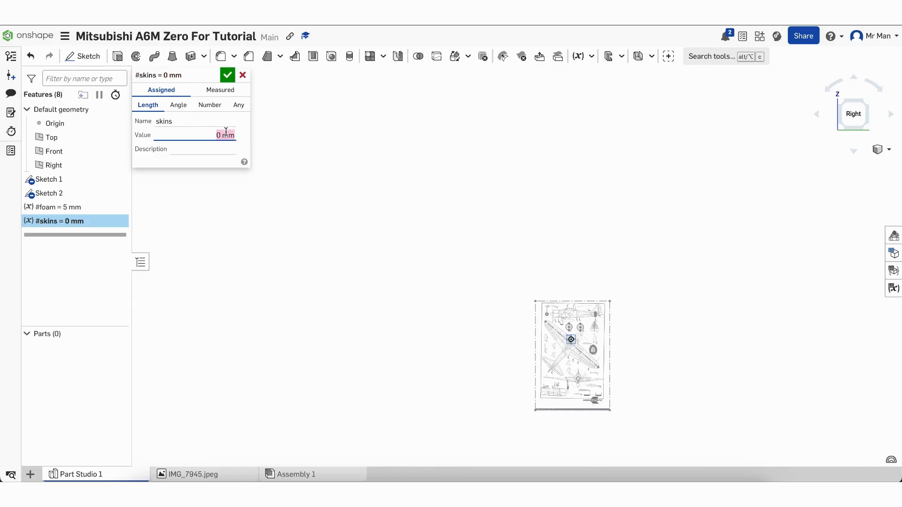
{"action": "type", "text": "4.8mm"}
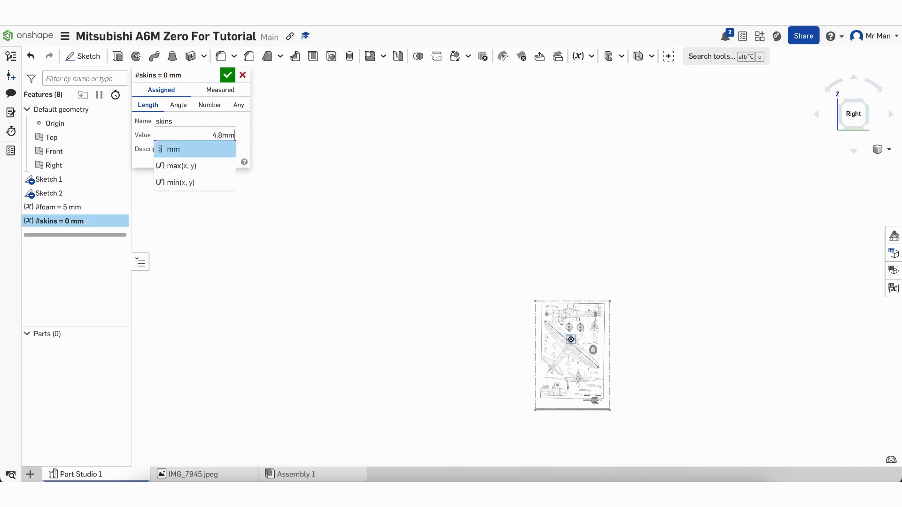
{"action": "left_click", "coordinate": [206, 151]}
{"action": "left_click", "coordinate": [227, 76]}
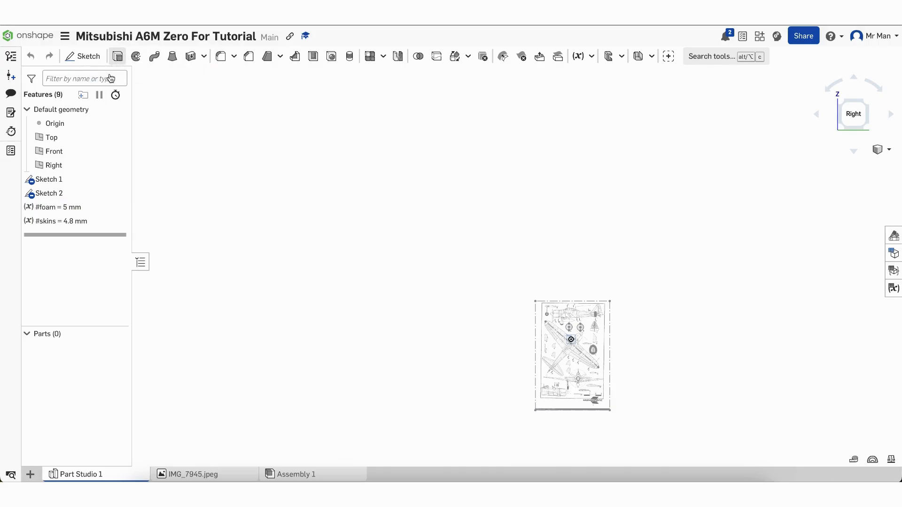
{"action": "left_click", "coordinate": [119, 56]}
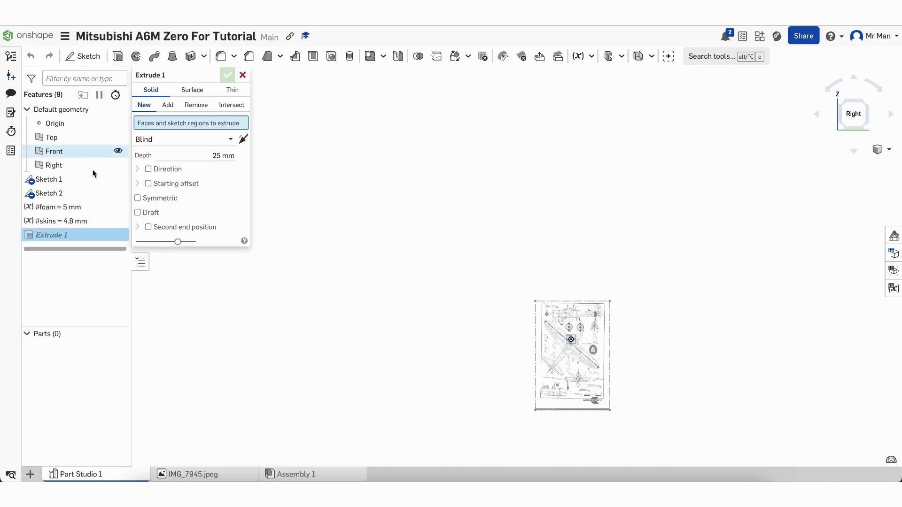
Extrude Sketch 2's four sections into parts with depth #foam
{"action": "left_click", "coordinate": [77, 194]}
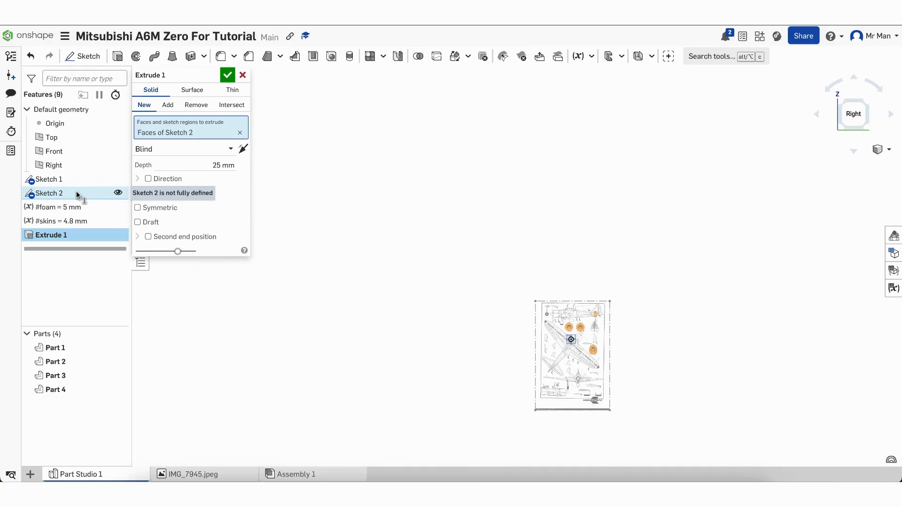
{"action": "left_click", "coordinate": [214, 164]}
{"action": "type", "text": "#"}
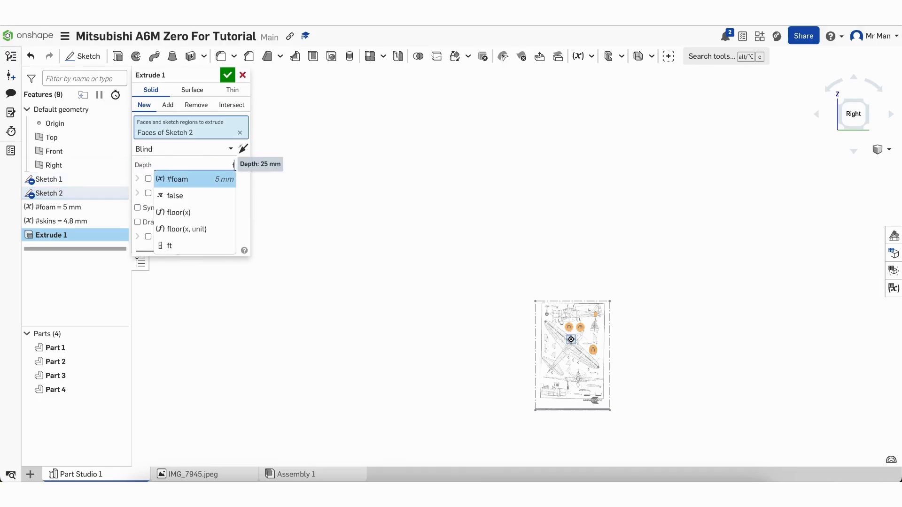
{"action": "left_click", "coordinate": [222, 179]}
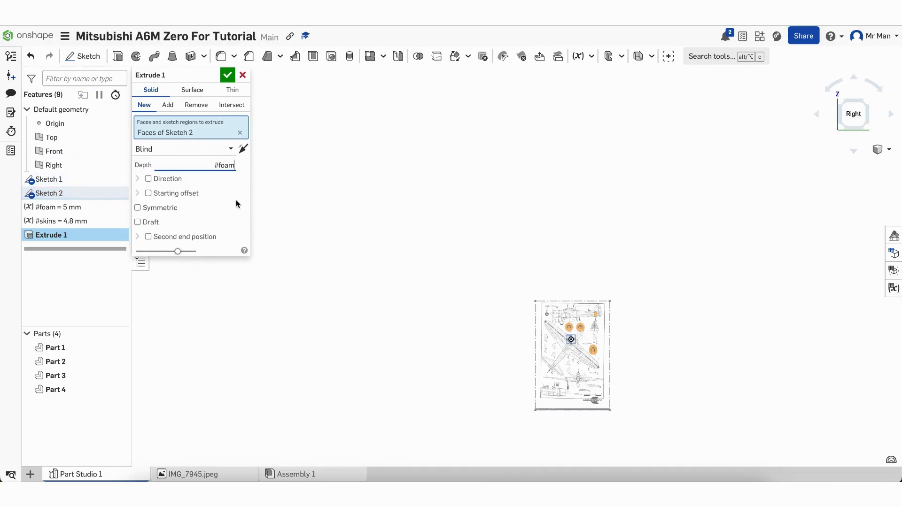
{"action": "left_click", "coordinate": [227, 76]}
Show Sketch 2 again over the new extruded parts
{"action": "scroll", "coordinate": [677, 384], "scroll_direction": "up", "scroll_amount": 5}
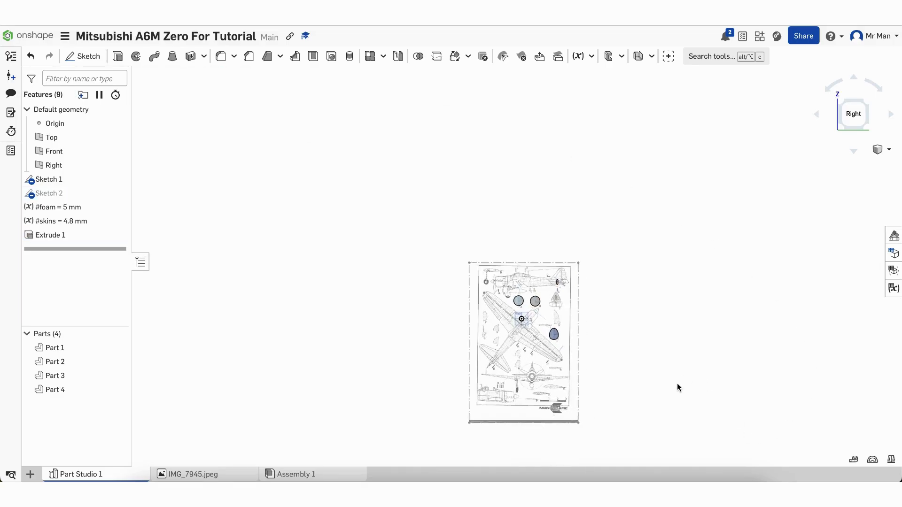
{"action": "scroll", "coordinate": [503, 425], "scroll_direction": "up", "scroll_amount": 2}
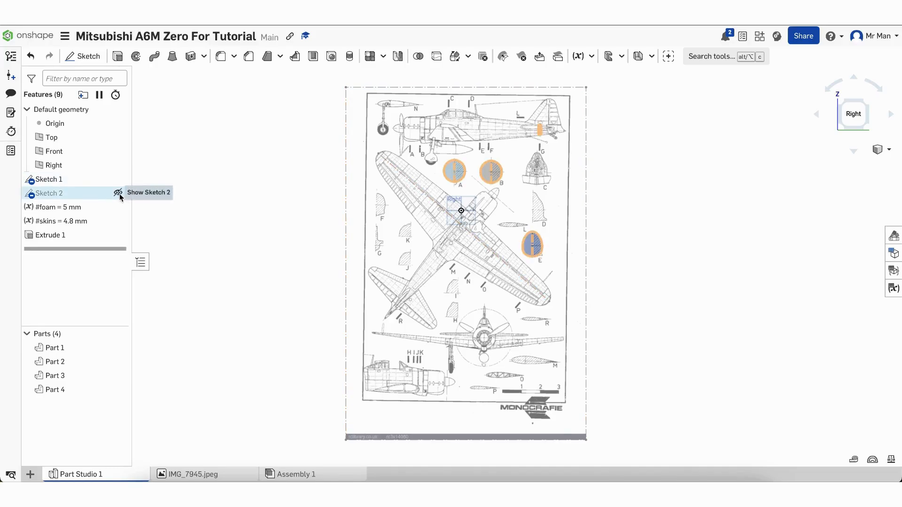
{"action": "left_click", "coordinate": [118, 194]}
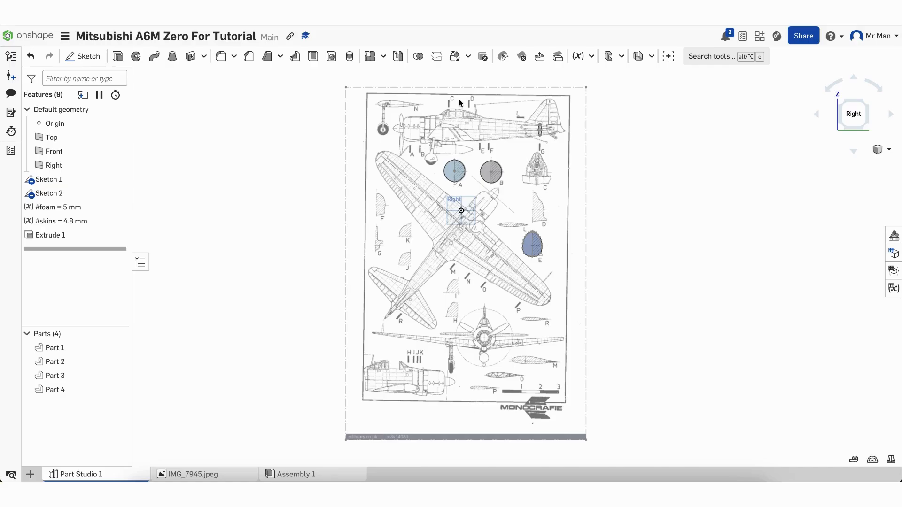
{"action": "left_click", "coordinate": [456, 59]}
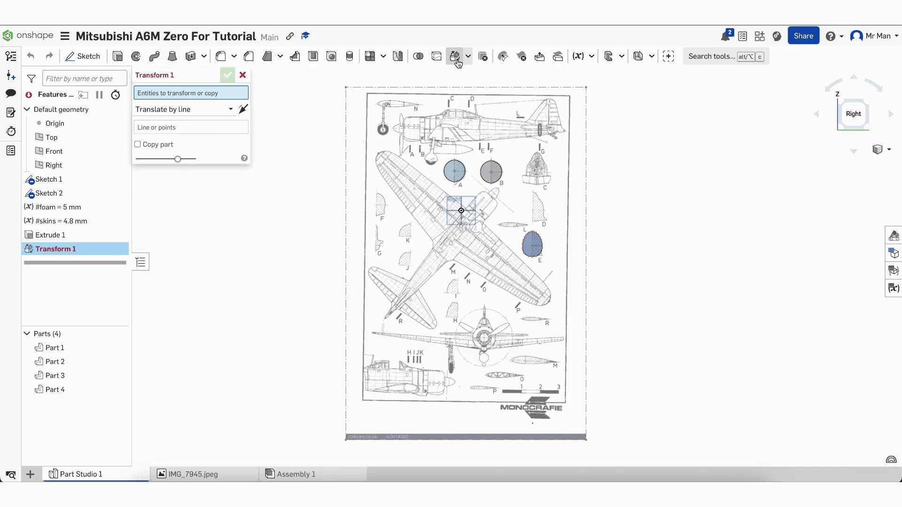
Rotate Part 1 (section A) 90° about the Sketch 2 line through circle A
{"action": "left_click", "coordinate": [217, 110]}
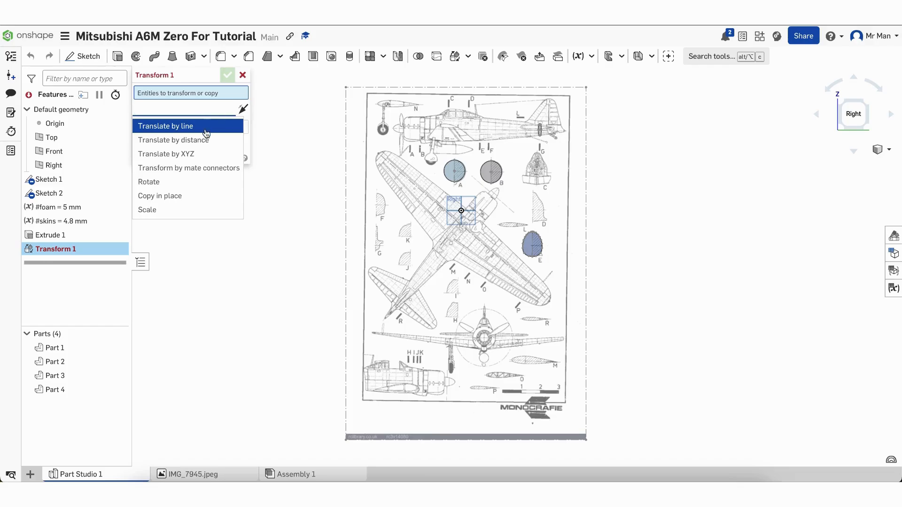
{"action": "left_click", "coordinate": [182, 183]}
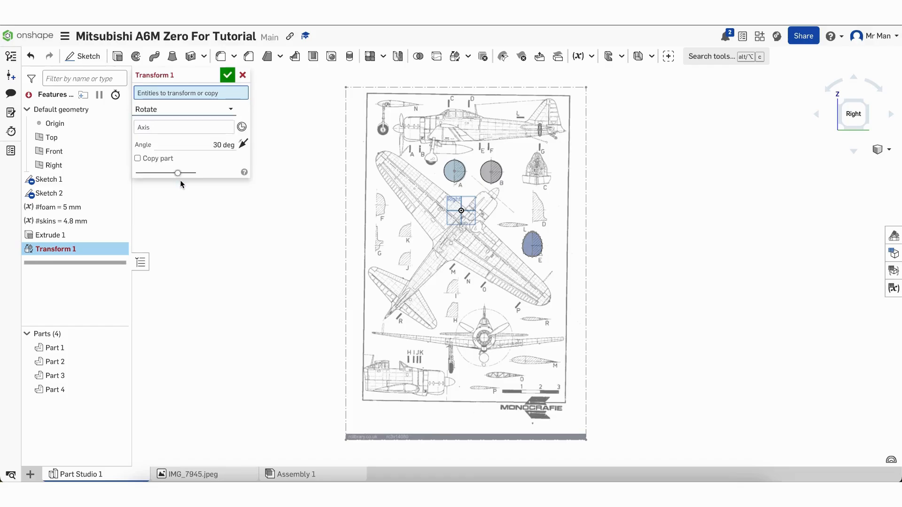
{"action": "left_click", "coordinate": [468, 174]}
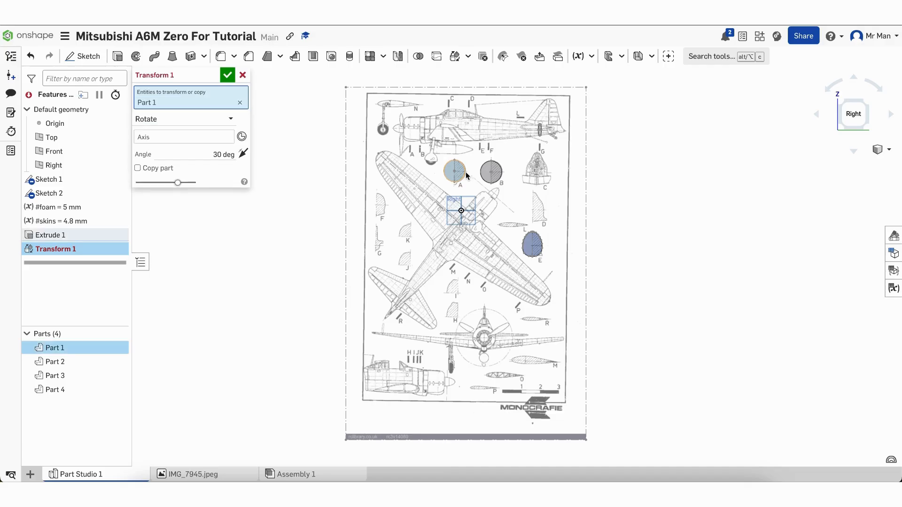
{"action": "scroll", "coordinate": [466, 172], "scroll_direction": "up", "scroll_amount": 5}
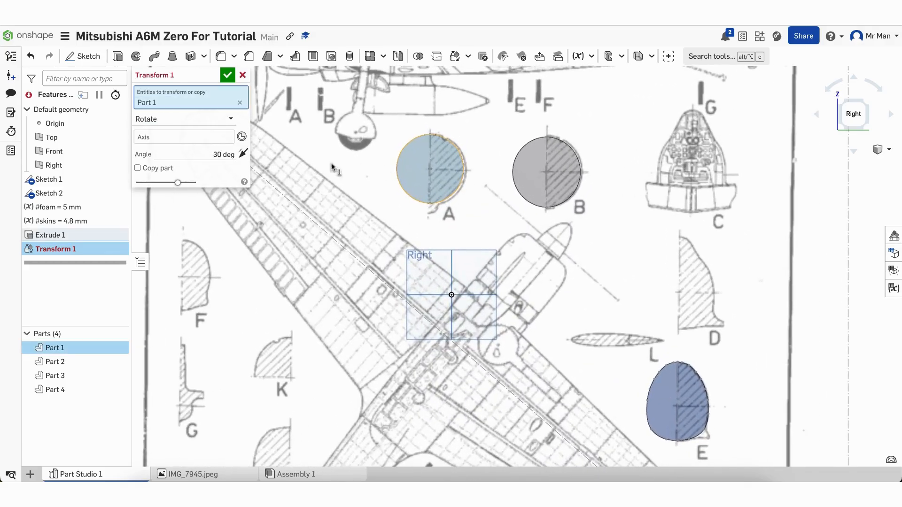
{"action": "left_click", "coordinate": [217, 140]}
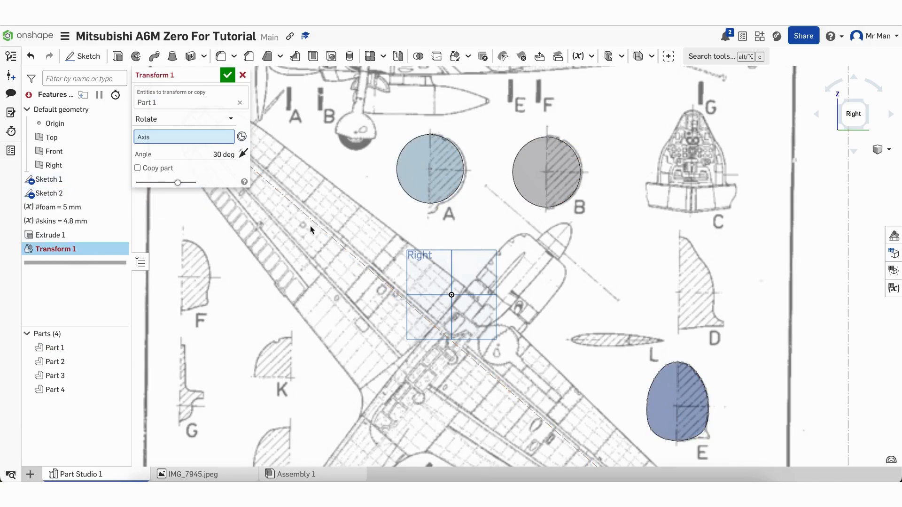
{"action": "left_click", "coordinate": [431, 158]}
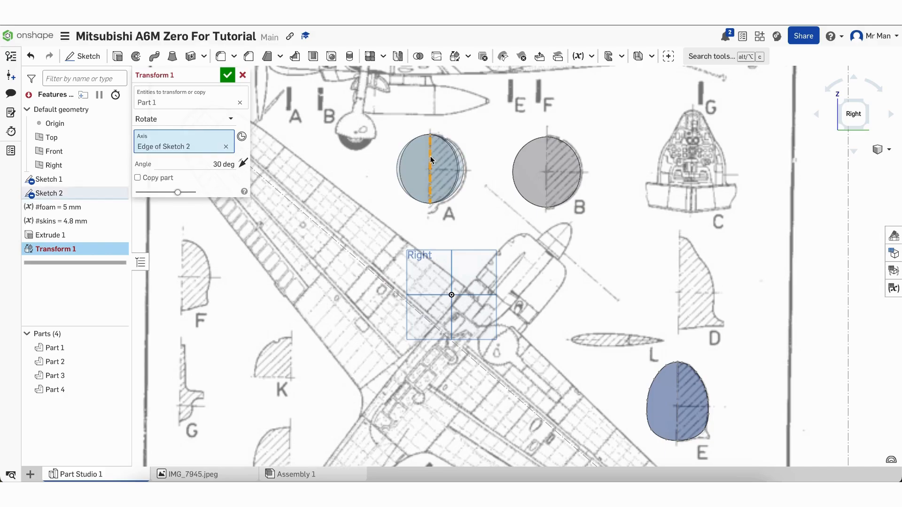
{"action": "left_click", "coordinate": [225, 163]}
{"action": "type", "text": "90"}
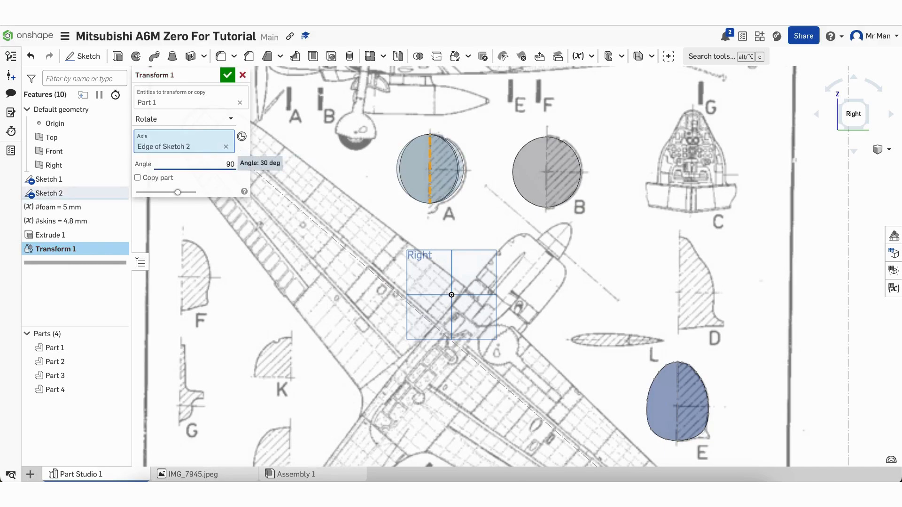
{"action": "key", "text": "Return"}
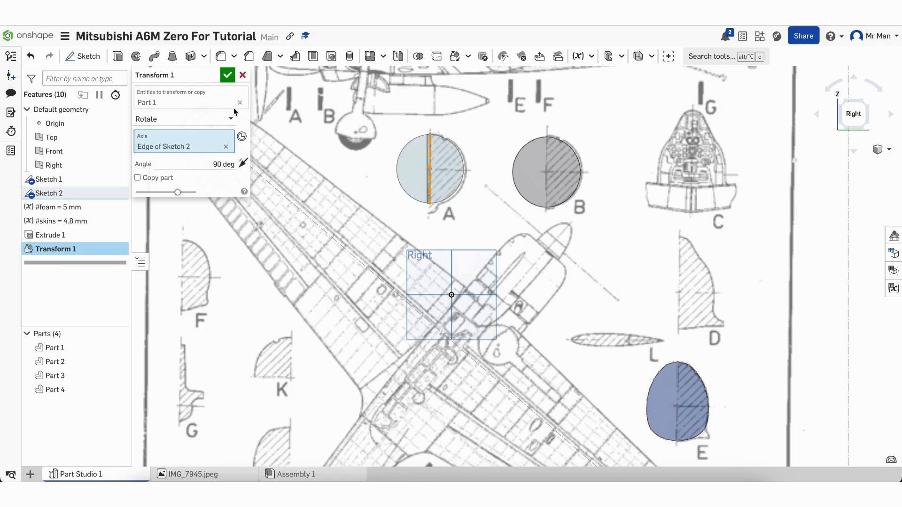
{"action": "left_click", "coordinate": [227, 76]}
{"action": "scroll", "coordinate": [617, 166], "scroll_direction": "up", "scroll_amount": 3}
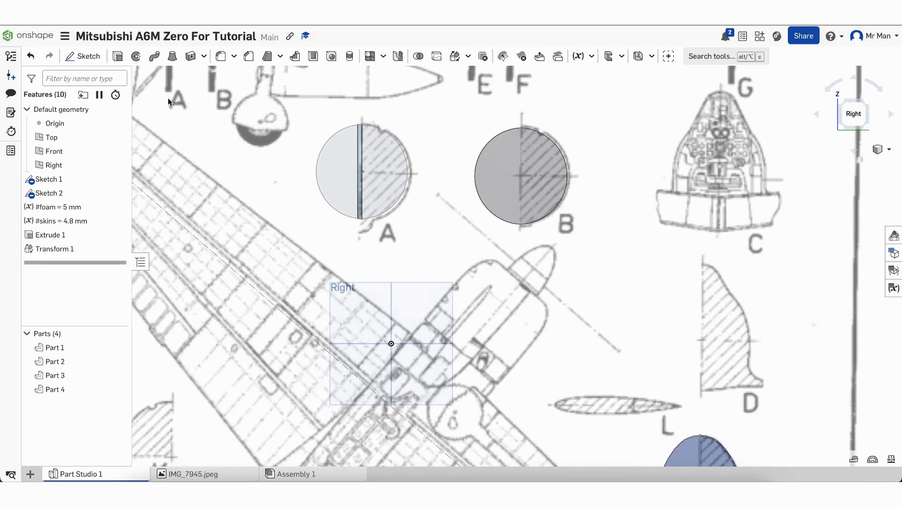
Add Transform 2 rotating Part 2 (section B) 90° about the Sketch 2 line through circle B
{"action": "left_click", "coordinate": [454, 56]}
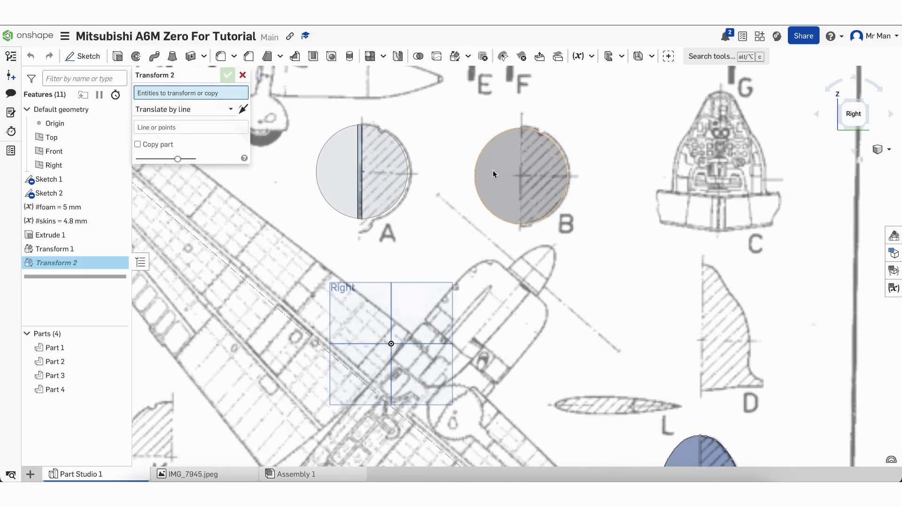
{"action": "left_click", "coordinate": [494, 171]}
{"action": "left_click", "coordinate": [195, 119]}
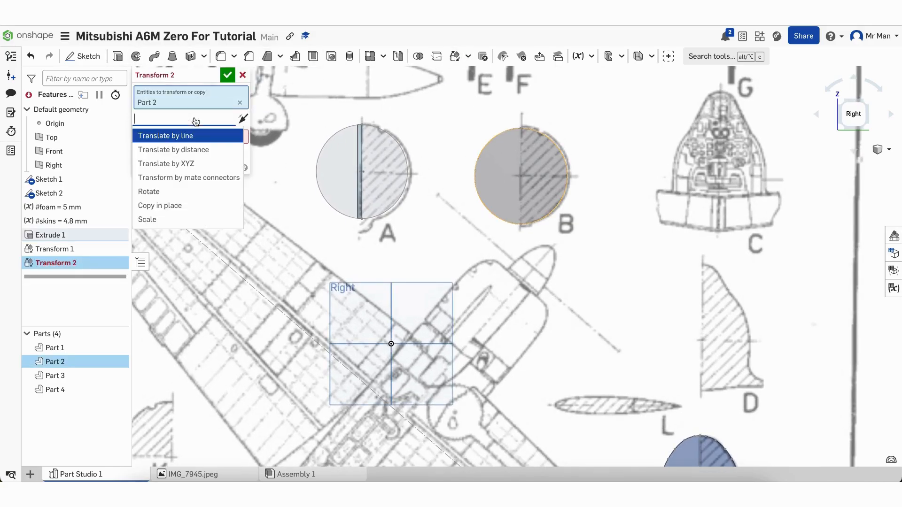
{"action": "left_click", "coordinate": [188, 192]}
{"action": "left_click", "coordinate": [224, 154]}
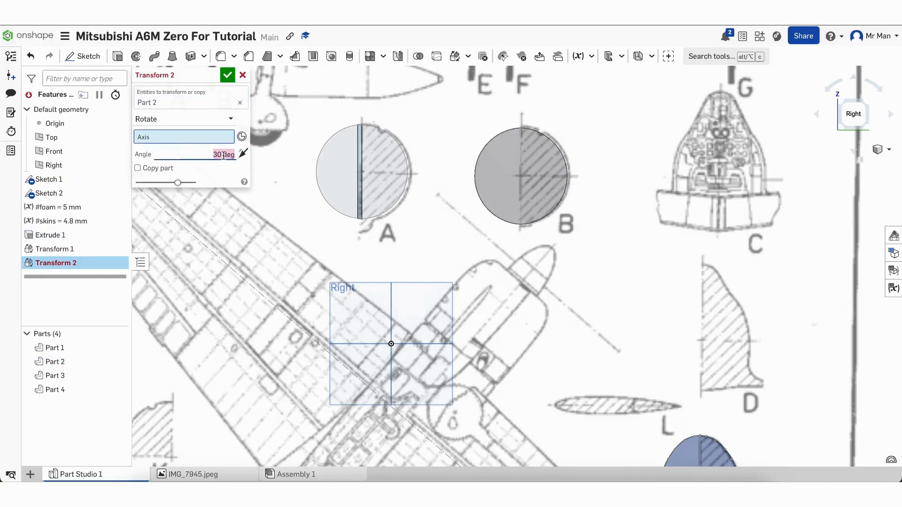
{"action": "type", "text": "90"}
{"action": "left_click", "coordinate": [521, 173]}
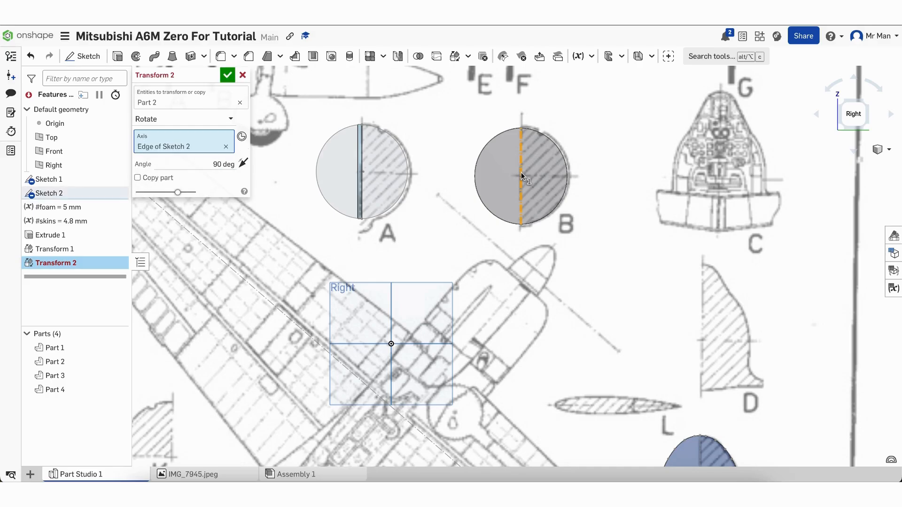
{"action": "left_click", "coordinate": [229, 74]}
{"action": "scroll", "coordinate": [597, 94], "scroll_direction": "down", "scroll_amount": 3}
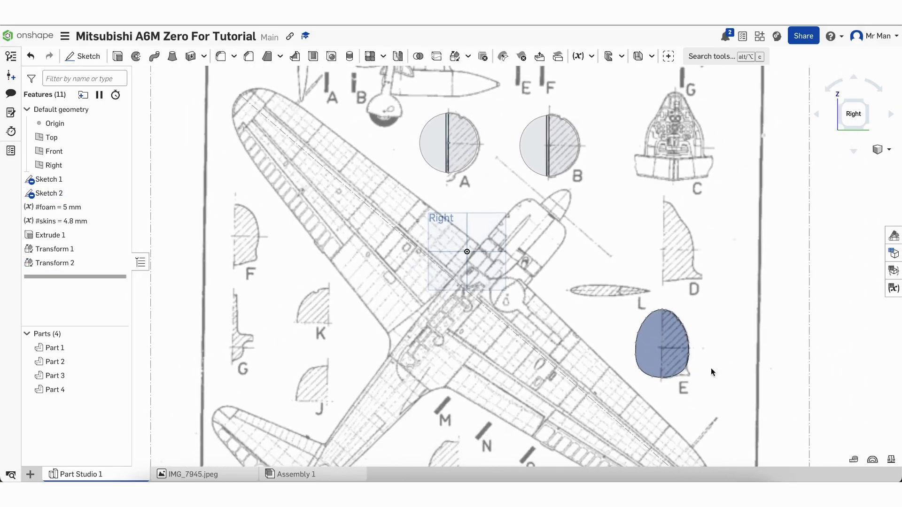
{"action": "scroll", "coordinate": [711, 370], "scroll_direction": "up", "scroll_amount": 5}
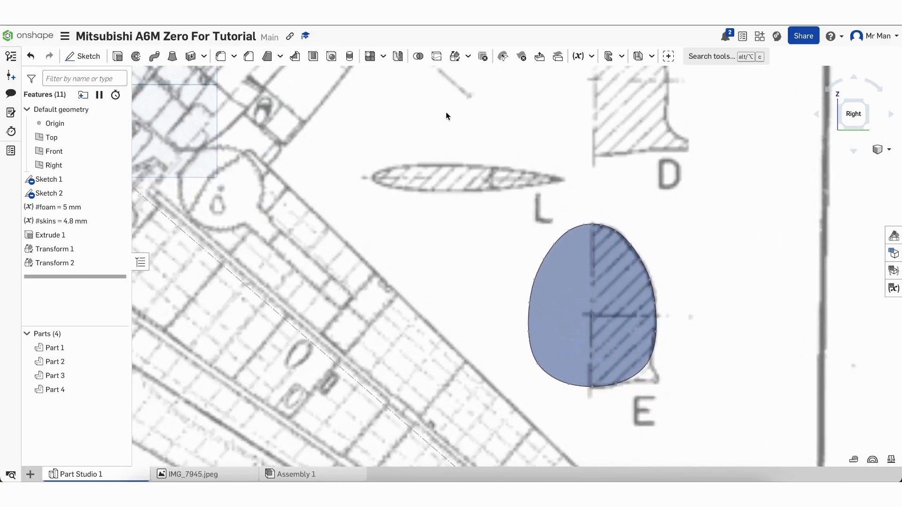
Rotate Part 3 (section E) 90° upright about the Sketch 2 edge
{"action": "left_click", "coordinate": [457, 58]}
{"action": "left_click", "coordinate": [548, 312]}
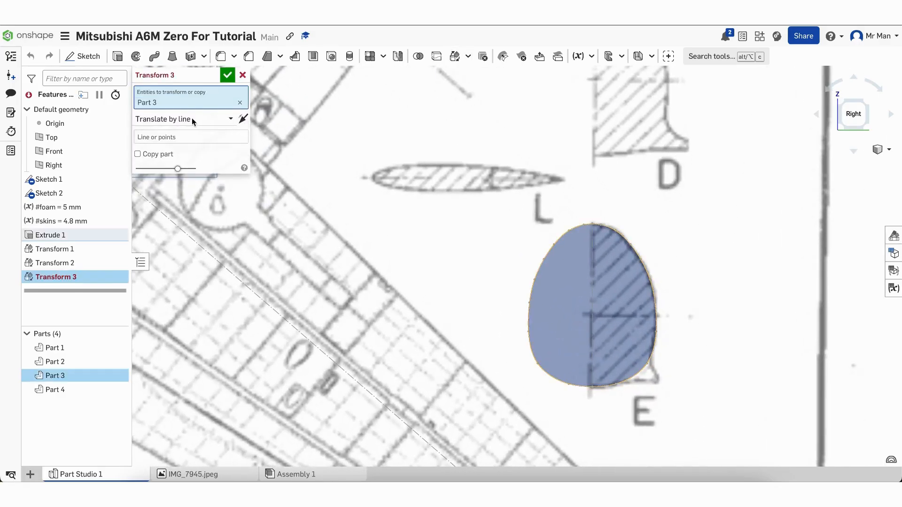
{"action": "left_click", "coordinate": [188, 121]}
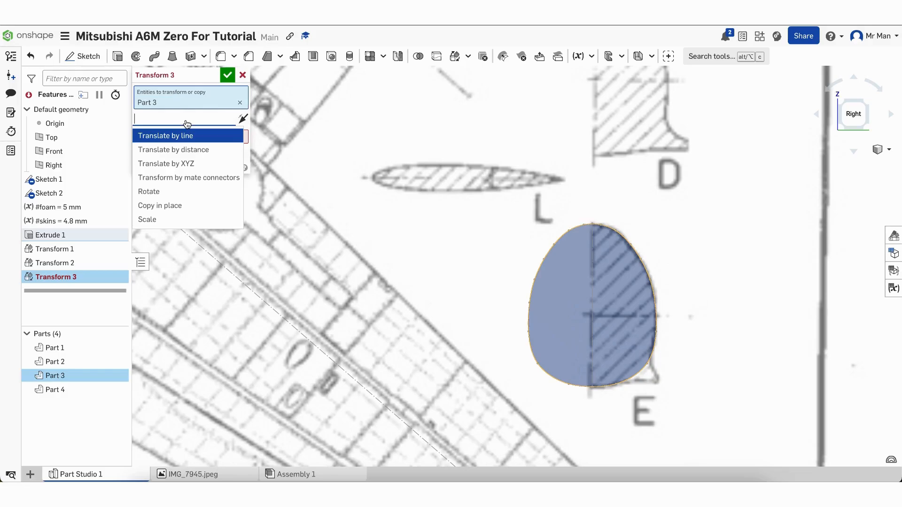
{"action": "left_click", "coordinate": [205, 192]}
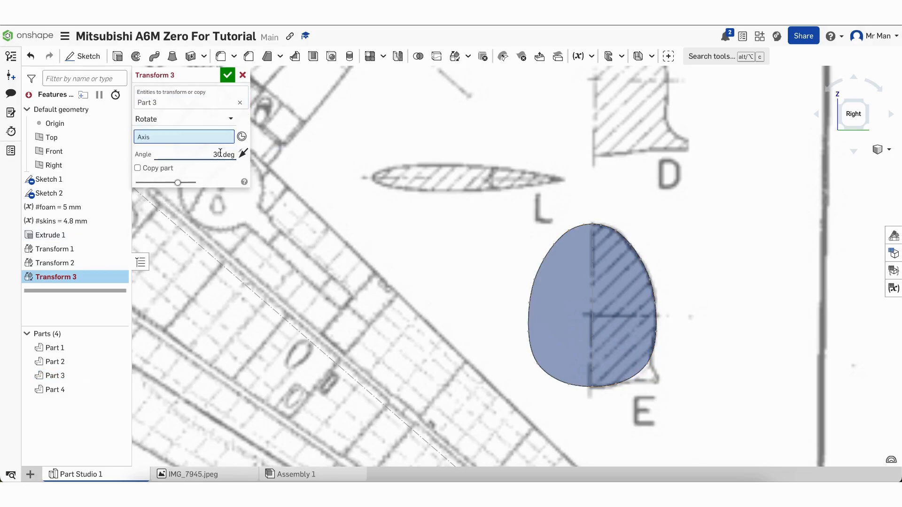
{"action": "left_click", "coordinate": [221, 153]}
{"action": "type", "text": "90"}
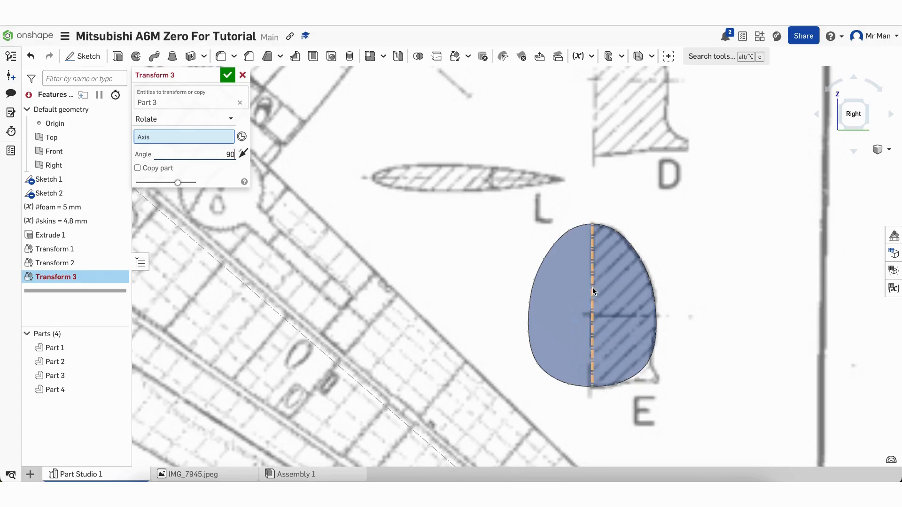
{"action": "left_click", "coordinate": [592, 273]}
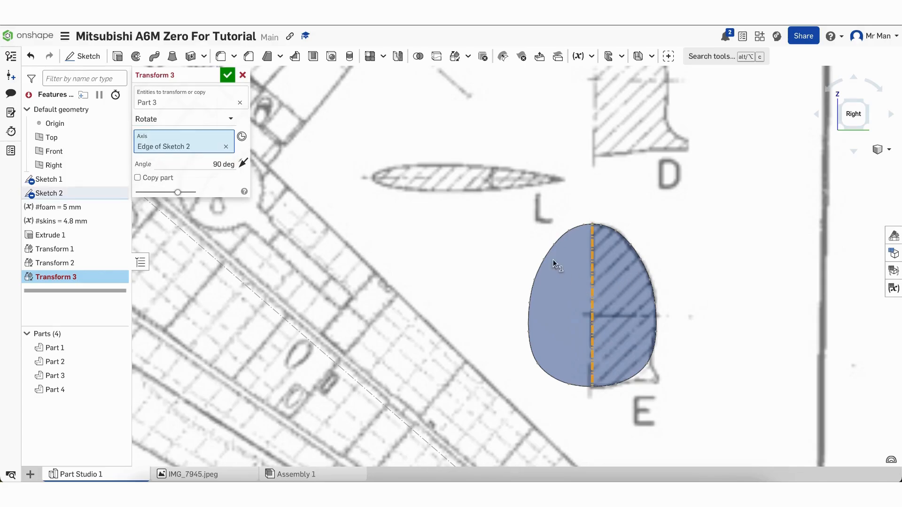
{"action": "left_click", "coordinate": [227, 76]}
{"action": "scroll", "coordinate": [287, 217], "scroll_direction": "down", "scroll_amount": 10}
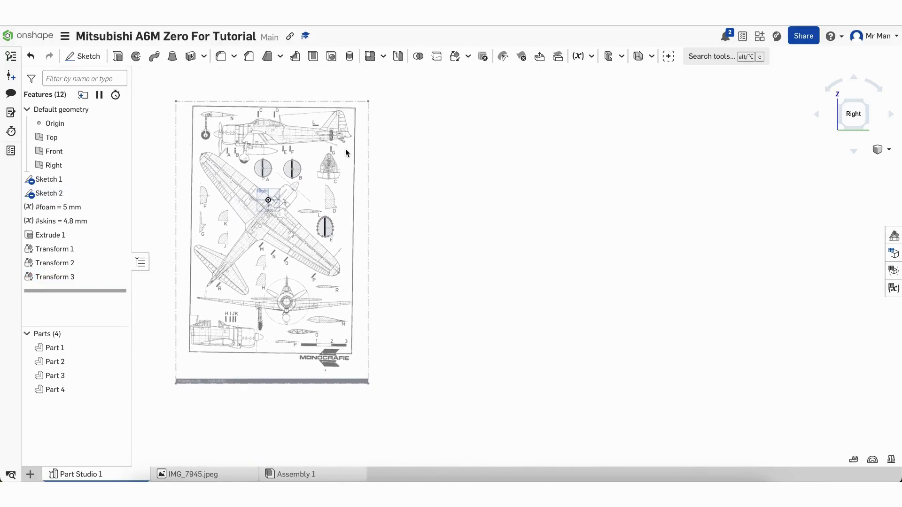
{"action": "scroll", "coordinate": [332, 122], "scroll_direction": "up", "scroll_amount": 10}
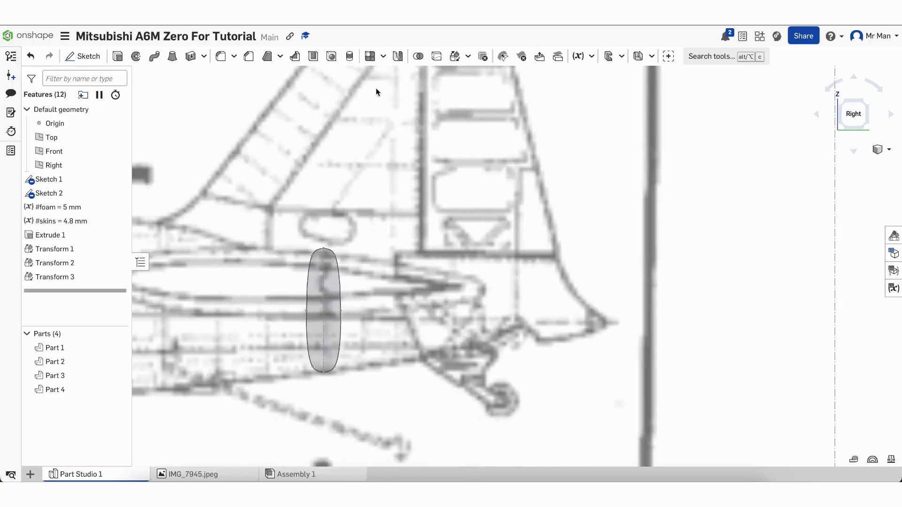
Rotate Part 4, the tail section, 90° about the Sketch 2 edge, then hide Sketch 2
{"action": "left_click", "coordinate": [455, 56]}
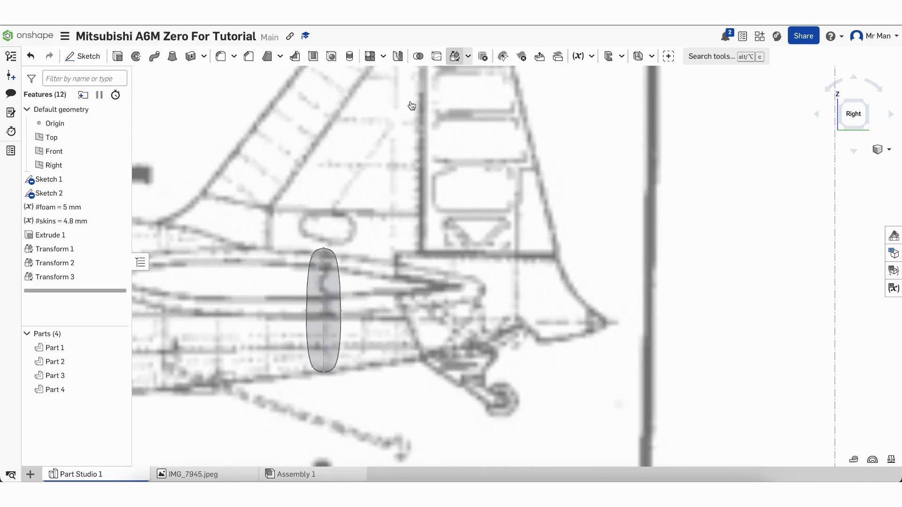
{"action": "left_click", "coordinate": [333, 313]}
{"action": "left_click", "coordinate": [202, 119]}
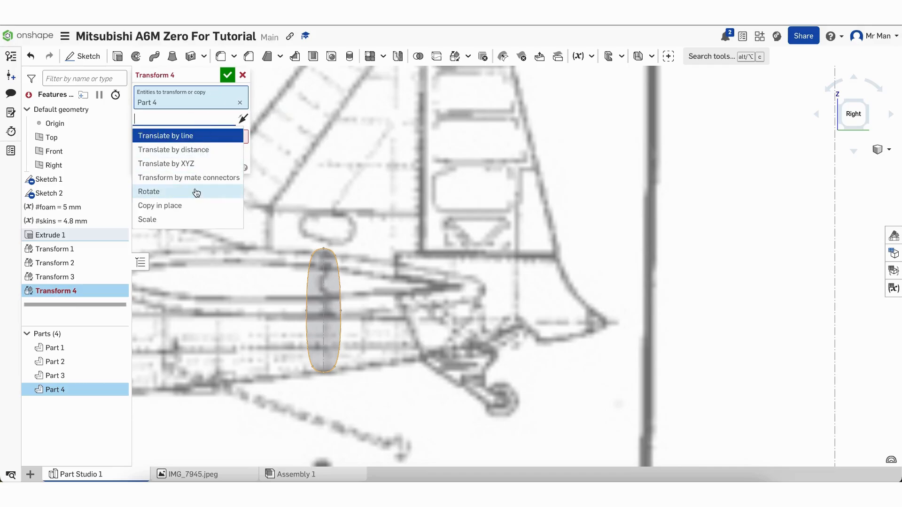
{"action": "left_click", "coordinate": [196, 192]}
{"action": "left_click", "coordinate": [217, 155]}
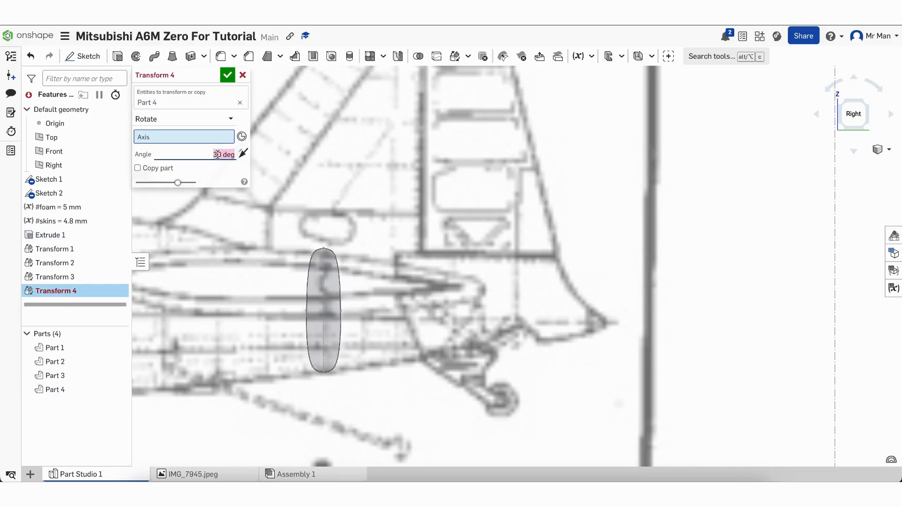
{"action": "type", "text": "90"}
{"action": "left_click", "coordinate": [322, 301]}
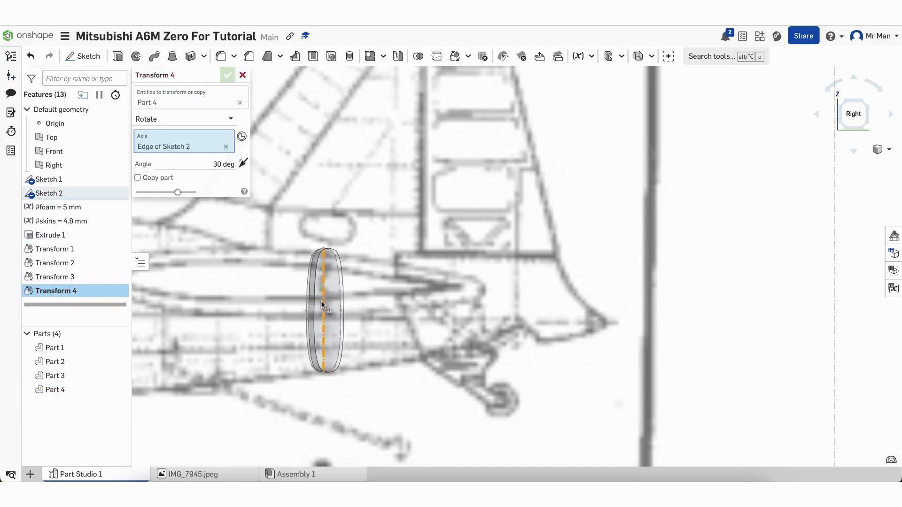
{"action": "left_click", "coordinate": [228, 76]}
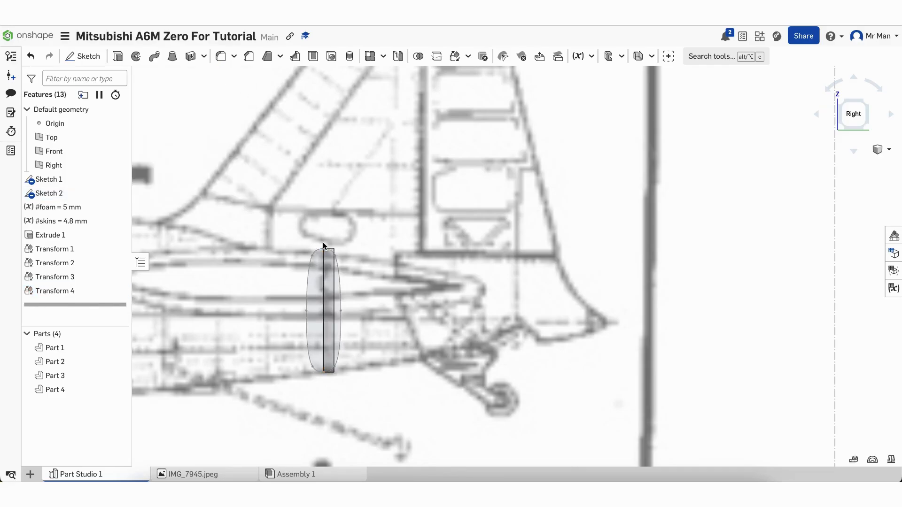
{"action": "scroll", "coordinate": [328, 233], "scroll_direction": "down", "scroll_amount": 2}
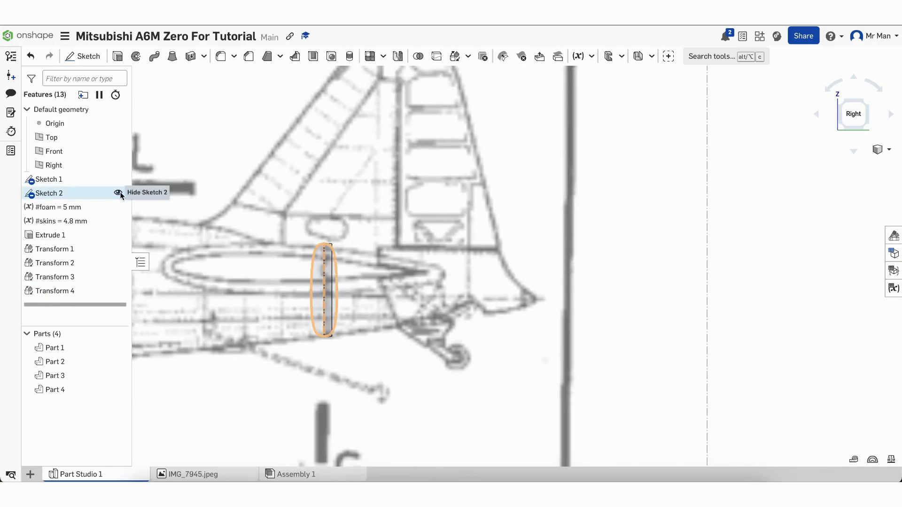
{"action": "left_click", "coordinate": [117, 194]}
Set up a Translate by XYZ transform on Part 1
{"action": "scroll", "coordinate": [322, 369], "scroll_direction": "down", "scroll_amount": 8}
{"action": "scroll", "coordinate": [321, 369], "scroll_direction": "down", "scroll_amount": 6}
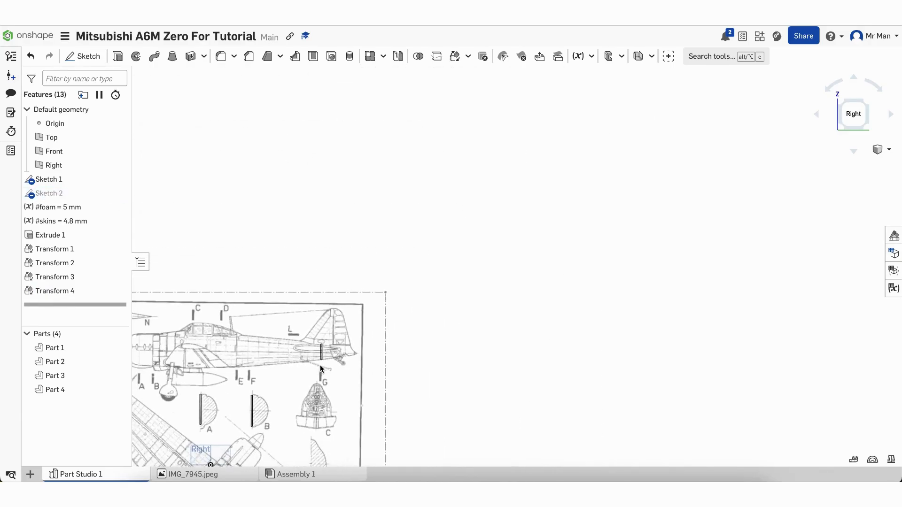
{"action": "scroll", "coordinate": [270, 418], "scroll_direction": "up", "scroll_amount": 10}
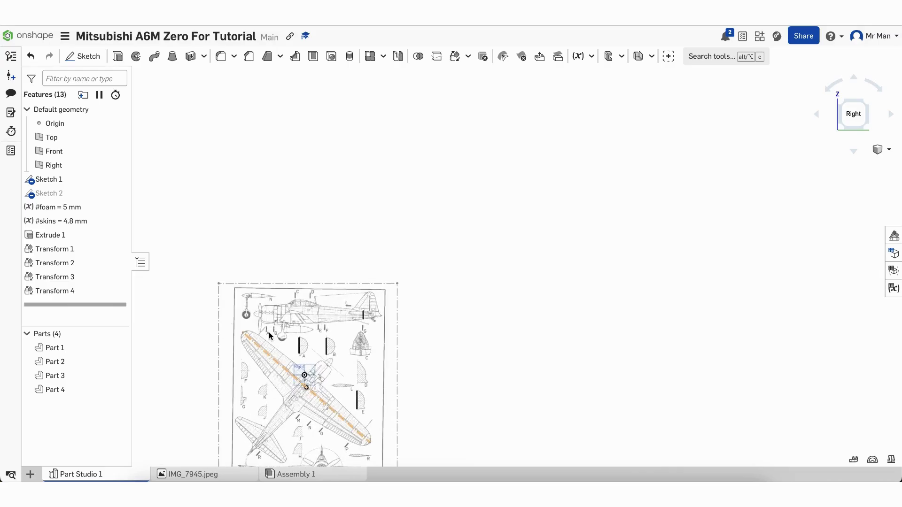
{"action": "scroll", "coordinate": [283, 366], "scroll_direction": "up", "scroll_amount": 1}
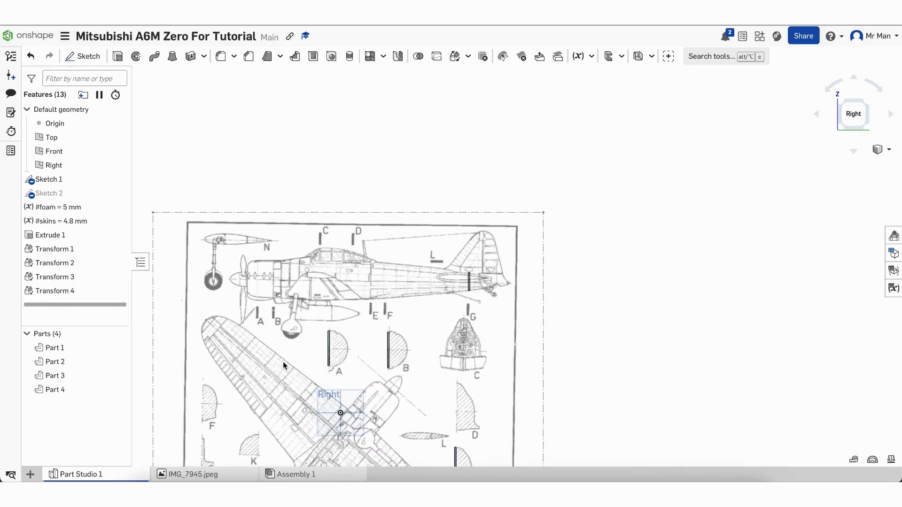
{"action": "left_click", "coordinate": [455, 58]}
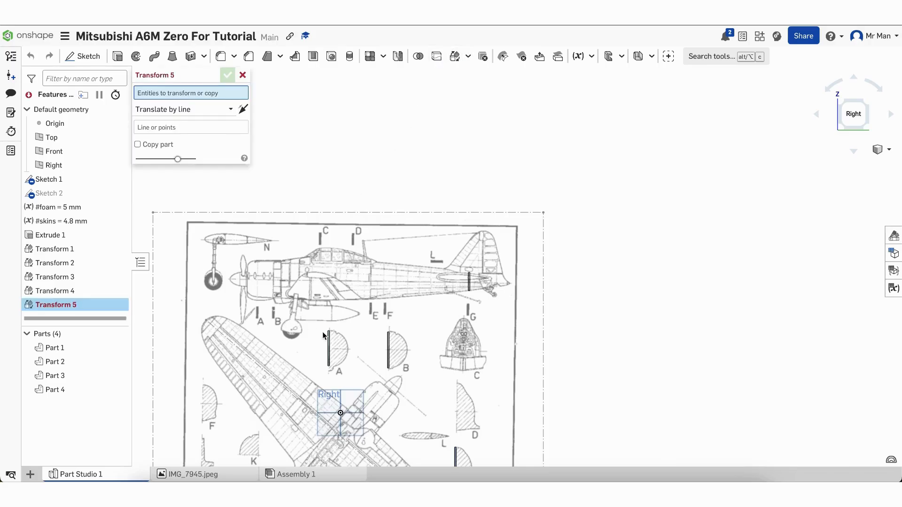
{"action": "left_click", "coordinate": [331, 344]}
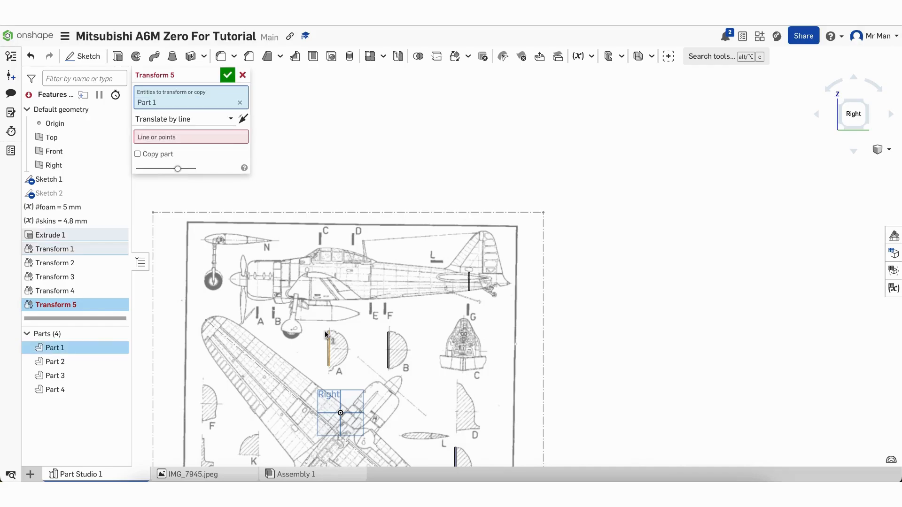
{"action": "left_click", "coordinate": [202, 119]}
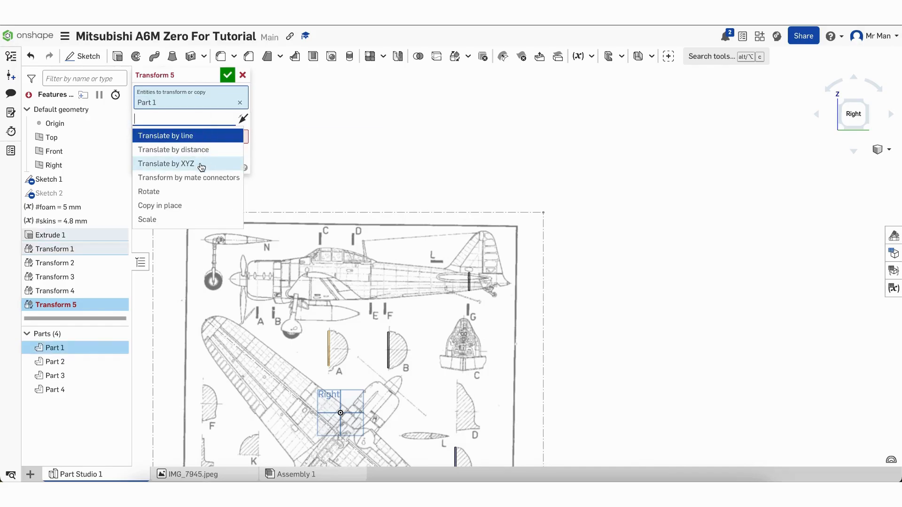
{"action": "left_click", "coordinate": [188, 169]}
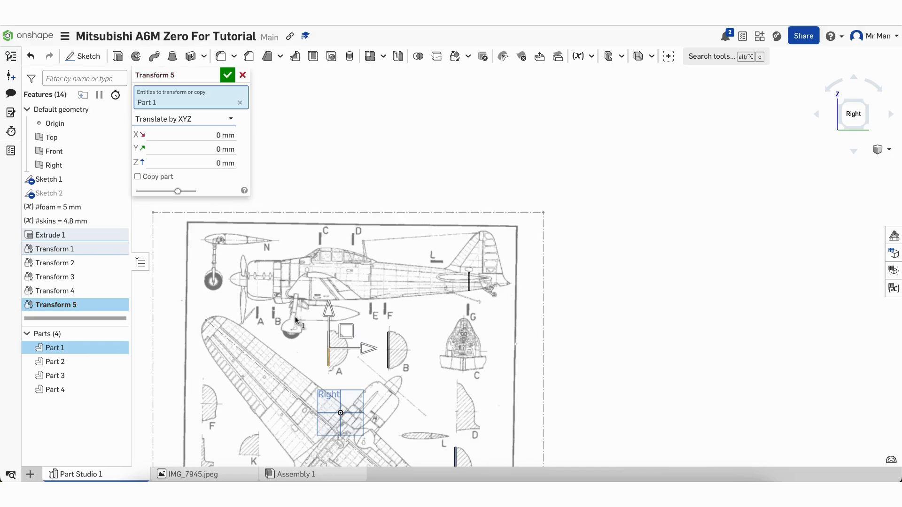
Drag Part 1 onto station A near the nose, at Y -234 mm and Z 228 mm
{"action": "left_click_drag", "start_coordinate": [346, 333], "coordinate": [263, 277]}
{"action": "scroll", "coordinate": [264, 276], "scroll_direction": "up", "scroll_amount": 8}
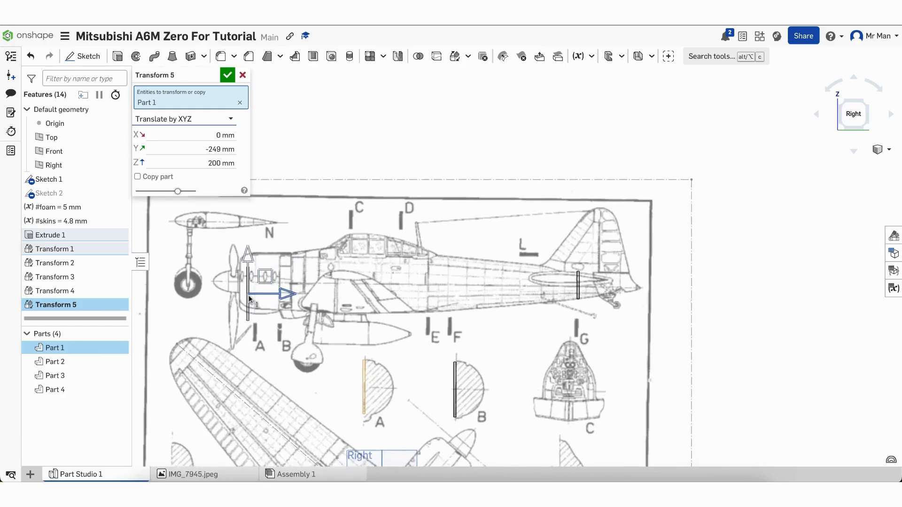
{"action": "scroll", "coordinate": [246, 293], "scroll_direction": "up", "scroll_amount": 2}
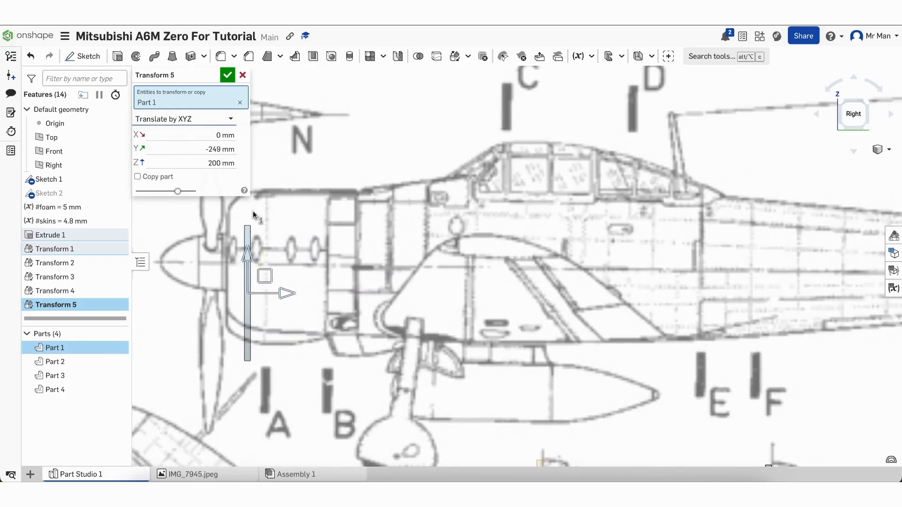
{"action": "left_click_drag", "start_coordinate": [290, 294], "coordinate": [308, 294]}
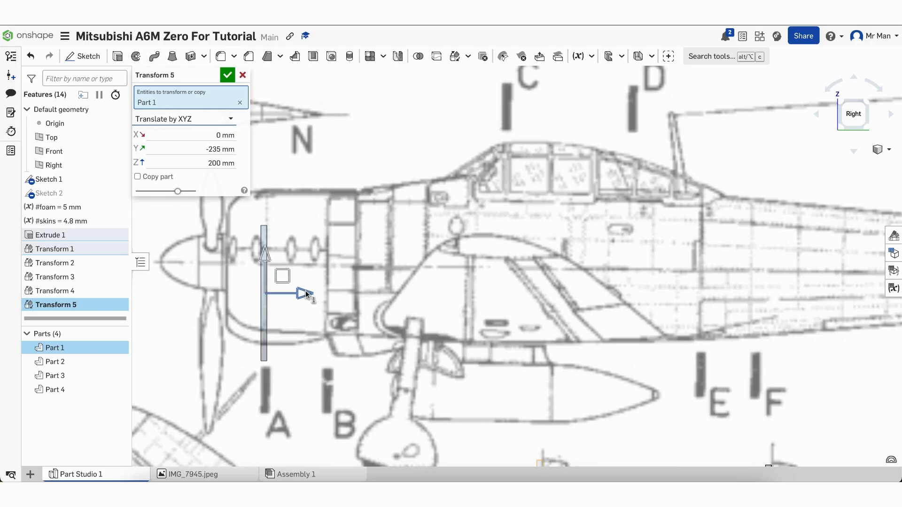
{"action": "left_click_drag", "start_coordinate": [266, 248], "coordinate": [264, 220]}
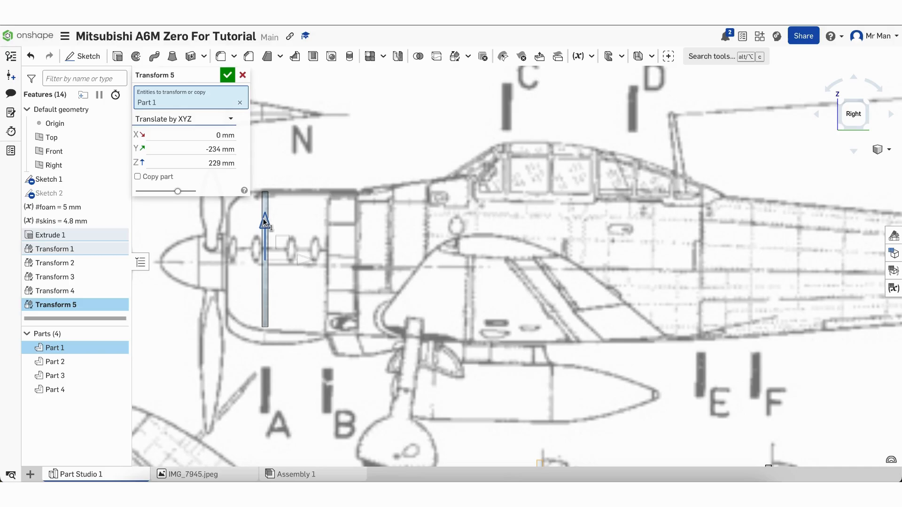
{"action": "left_click_drag", "start_coordinate": [265, 221], "coordinate": [265, 223]}
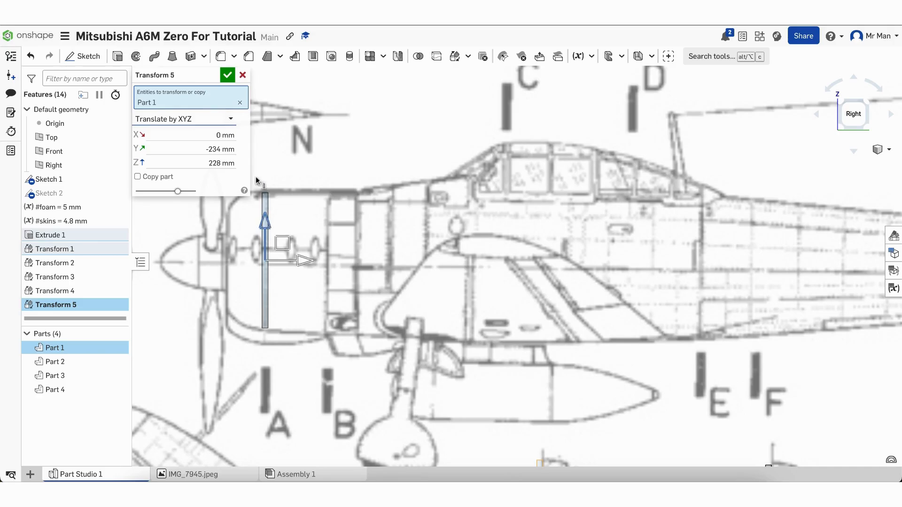
{"action": "left_click", "coordinate": [227, 77]}
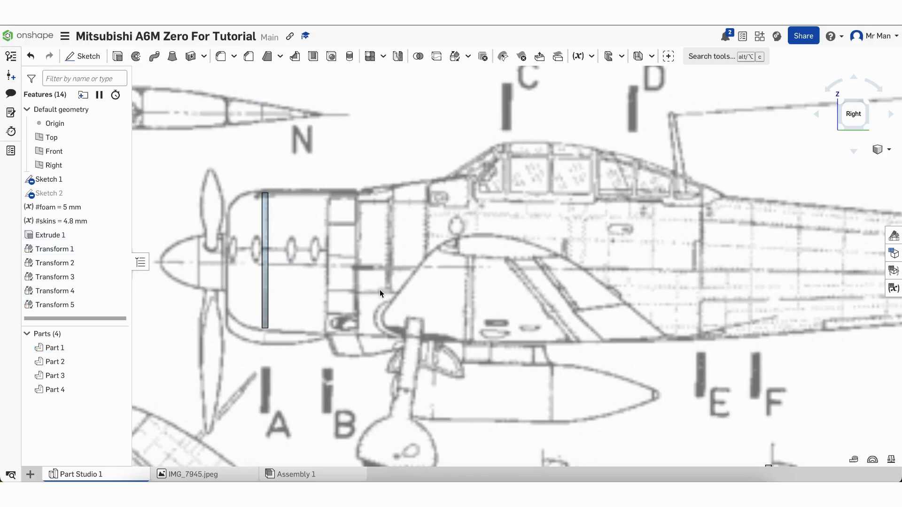
{"action": "scroll", "coordinate": [458, 365], "scroll_direction": "down", "scroll_amount": 10}
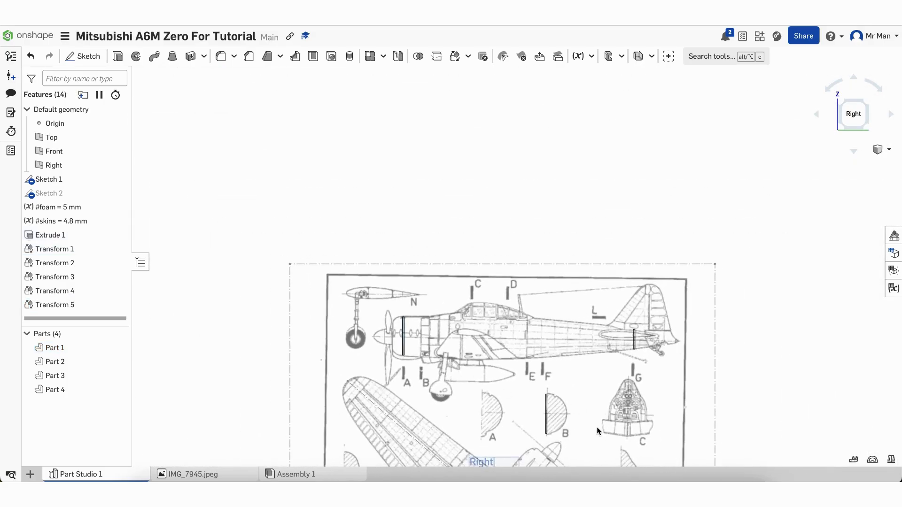
{"action": "scroll", "coordinate": [597, 427], "scroll_direction": "up", "scroll_amount": 5}
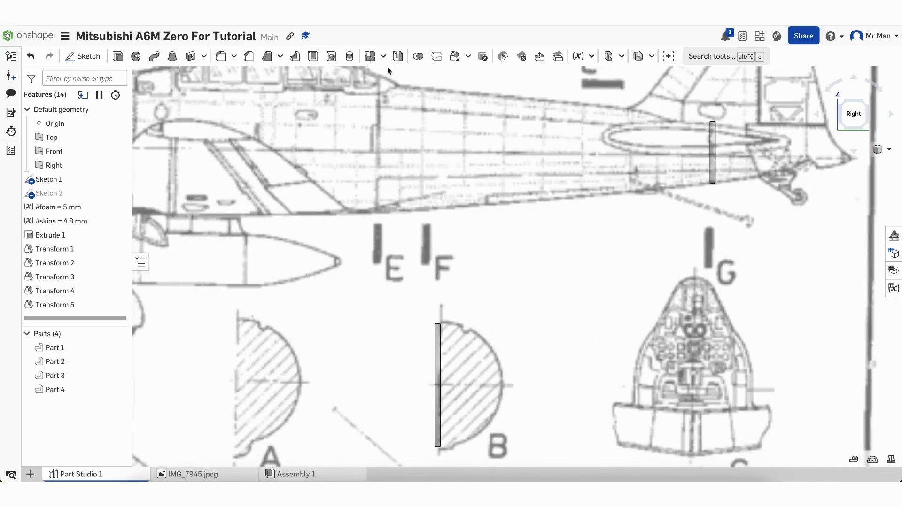
{"action": "left_click", "coordinate": [454, 56]}
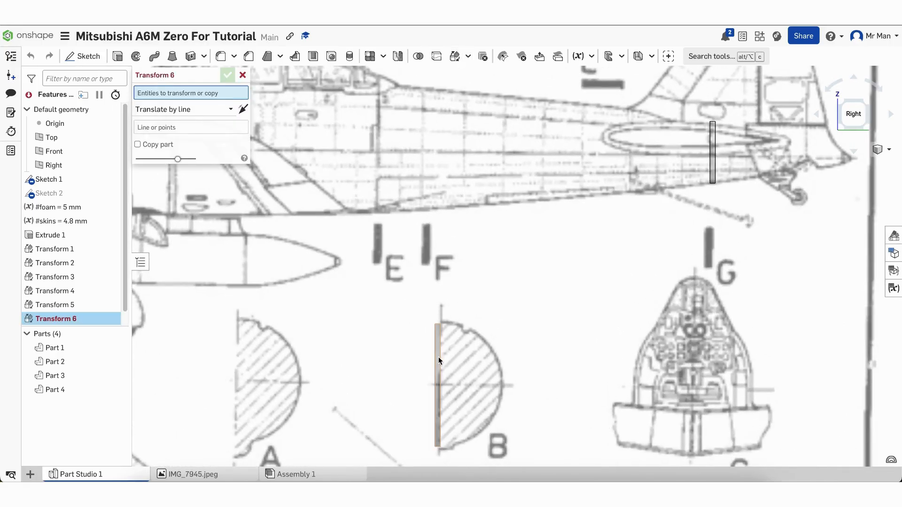
Translate Part 2 by XYZ, dragging it up toward the fuselage side view
{"action": "left_click", "coordinate": [437, 357]}
{"action": "left_click", "coordinate": [172, 128]}
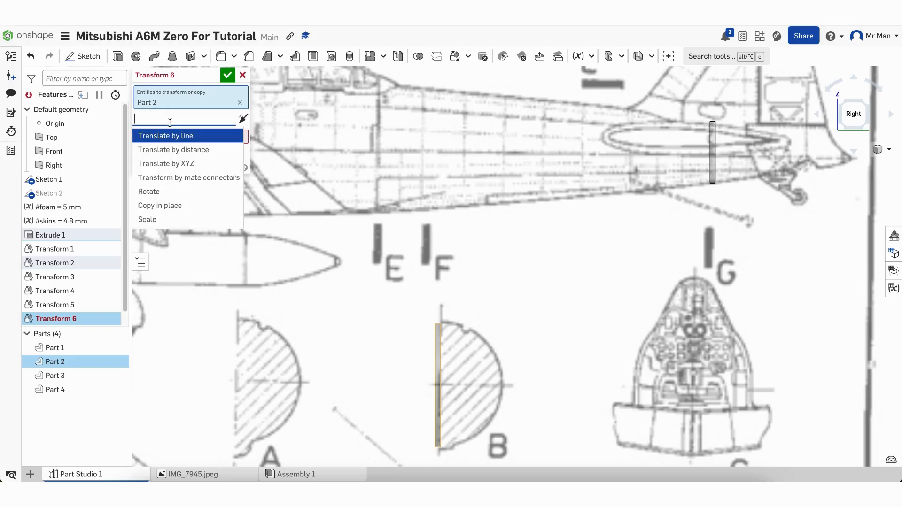
{"action": "left_click", "coordinate": [179, 165]}
{"action": "left_click_drag", "start_coordinate": [453, 378], "coordinate": [250, 233]}
{"action": "scroll", "coordinate": [249, 230], "scroll_direction": "down", "scroll_amount": 5}
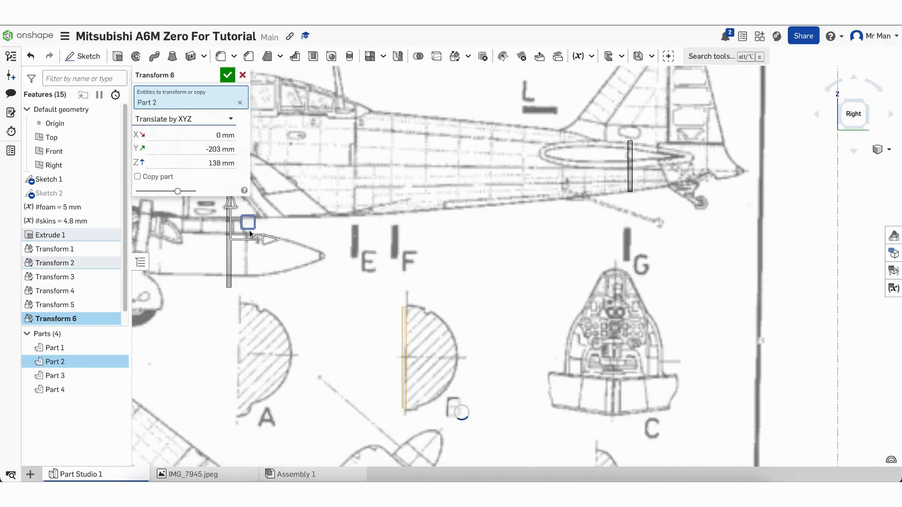
{"action": "scroll", "coordinate": [178, 334], "scroll_direction": "down", "scroll_amount": 5}
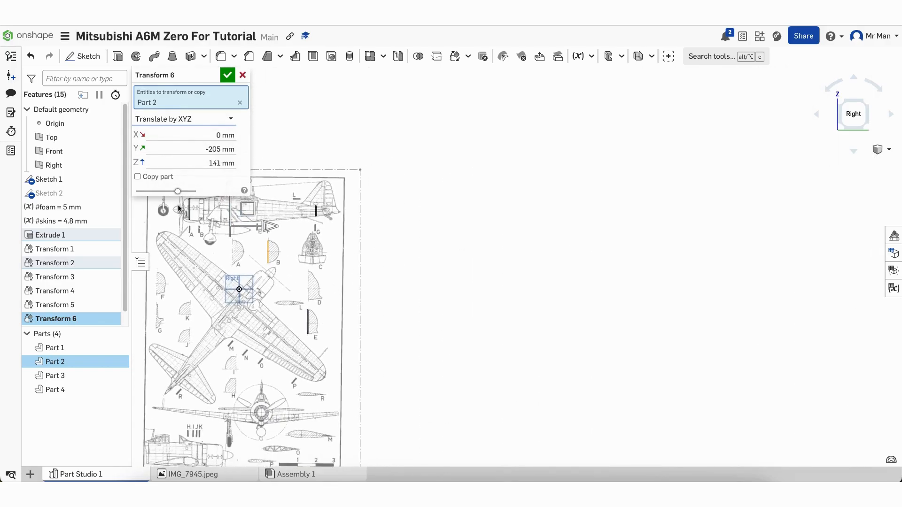
{"action": "scroll", "coordinate": [191, 265], "scroll_direction": "up", "scroll_amount": 3}
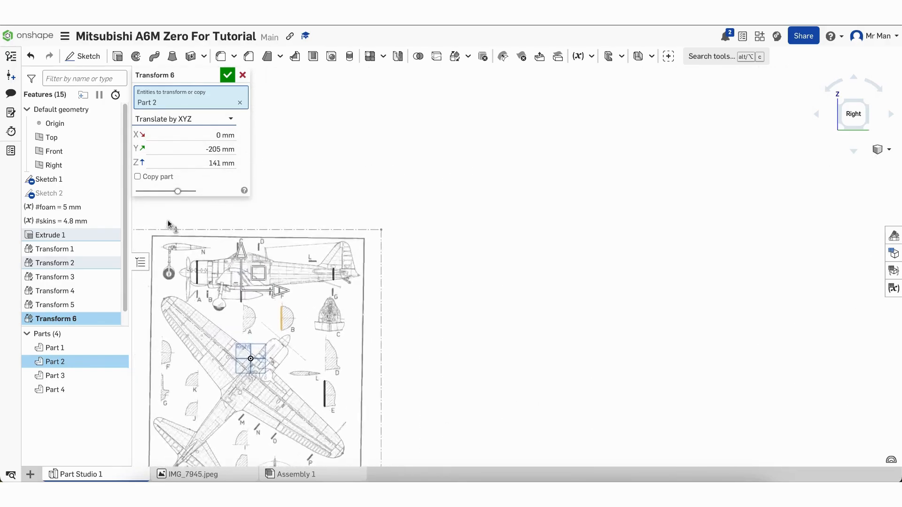
{"action": "scroll", "coordinate": [205, 340], "scroll_direction": "up", "scroll_amount": 5}
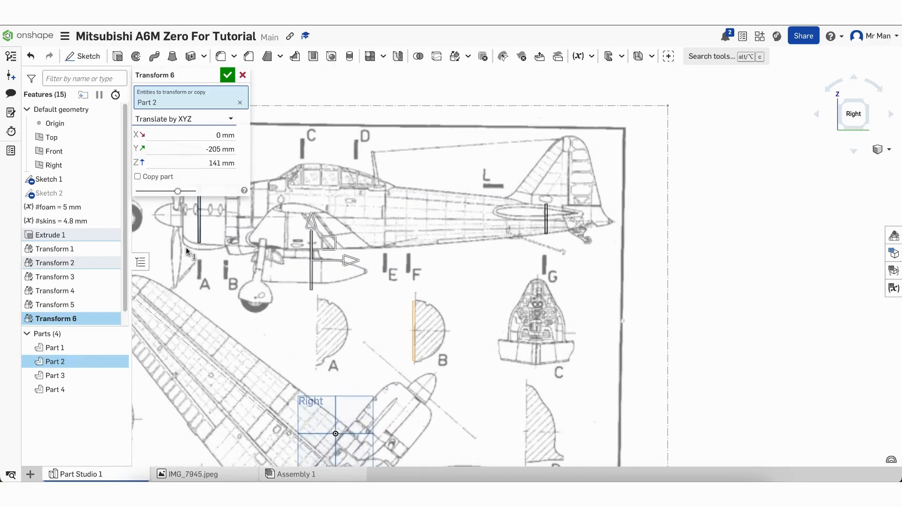
{"action": "scroll", "coordinate": [187, 253], "scroll_direction": "up", "scroll_amount": 5}
{"action": "scroll", "coordinate": [187, 253], "scroll_direction": "down", "scroll_amount": 3}
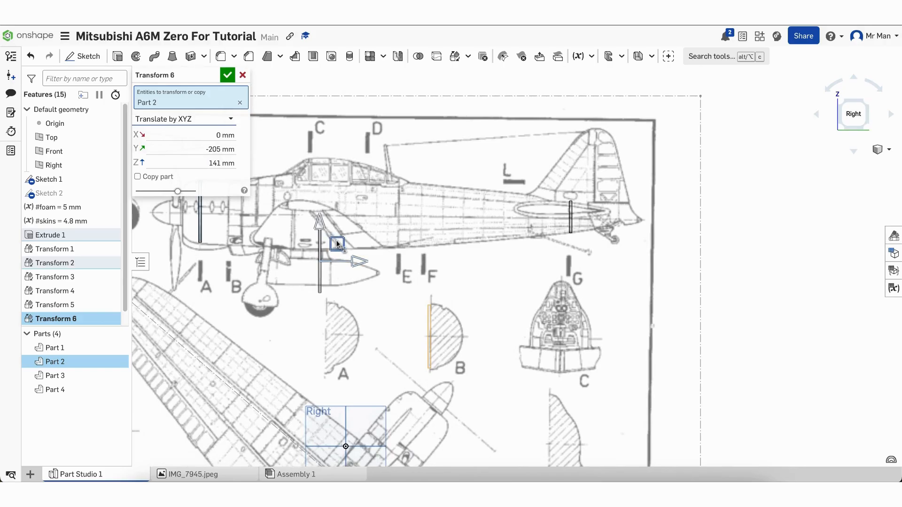
Place Part 2 on station B at Y -282 mm, Z 233 mm and confirm
{"action": "left_click_drag", "start_coordinate": [338, 244], "coordinate": [284, 197]}
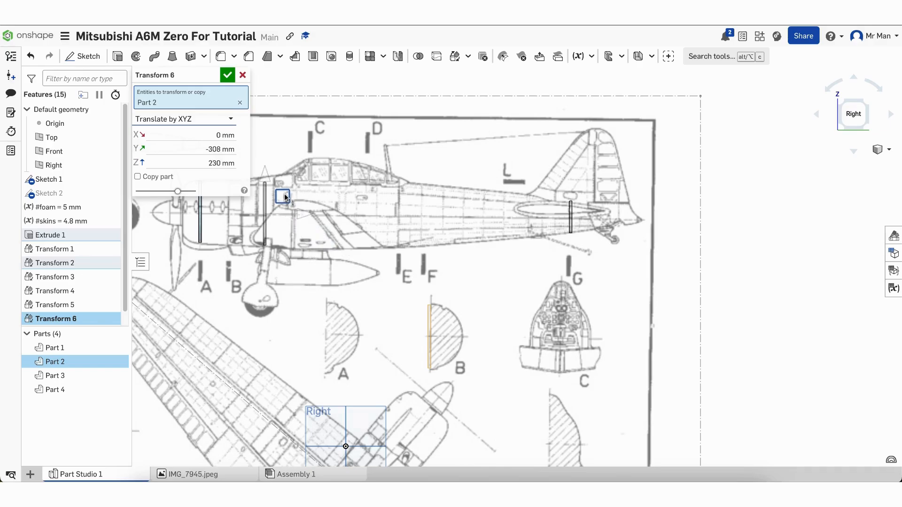
{"action": "left_click_drag", "start_coordinate": [285, 196], "coordinate": [299, 192]}
{"action": "scroll", "coordinate": [249, 252], "scroll_direction": "down", "scroll_amount": 5}
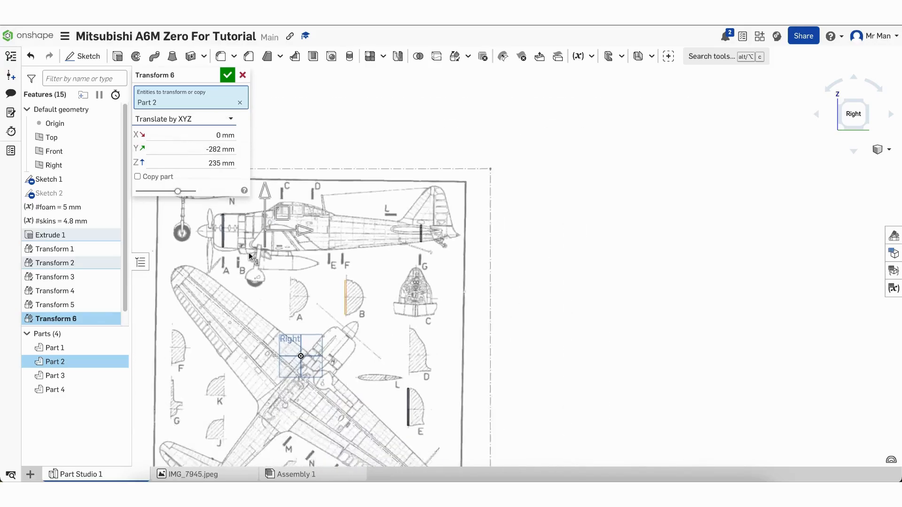
{"action": "scroll", "coordinate": [207, 230], "scroll_direction": "up", "scroll_amount": 7}
{"action": "scroll", "coordinate": [206, 231], "scroll_direction": "up", "scroll_amount": 1}
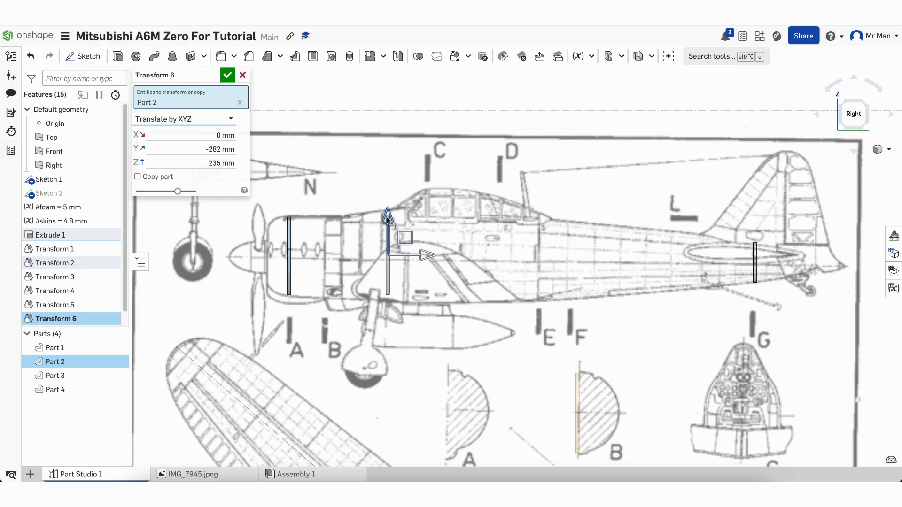
{"action": "left_click_drag", "start_coordinate": [387, 217], "coordinate": [387, 218]}
{"action": "left_click", "coordinate": [227, 75]}
Orbit to check the parts' orientation, then return to the straight side view
{"action": "mouse_move", "coordinate": [314, 314]}
{"action": "right_mouse_down"}
{"action": "mouse_move", "coordinate": [339, 316]}
{"action": "mouse_move", "coordinate": [324, 321]}
{"action": "right_mouse_up"}
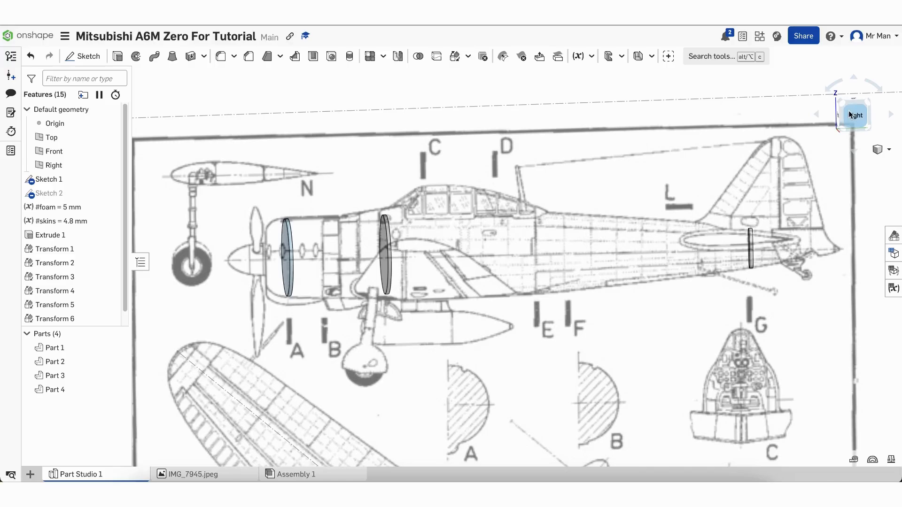
{"action": "left_click", "coordinate": [868, 117]}
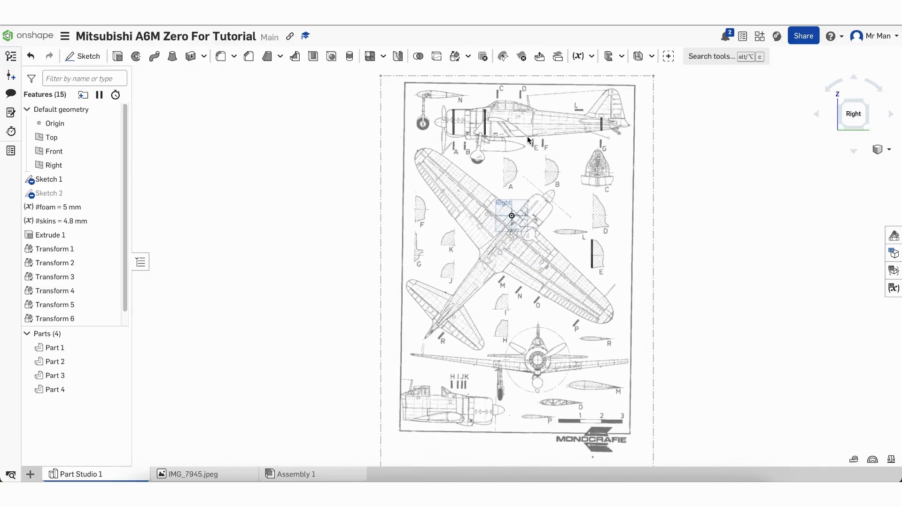
{"action": "left_click", "coordinate": [452, 59]}
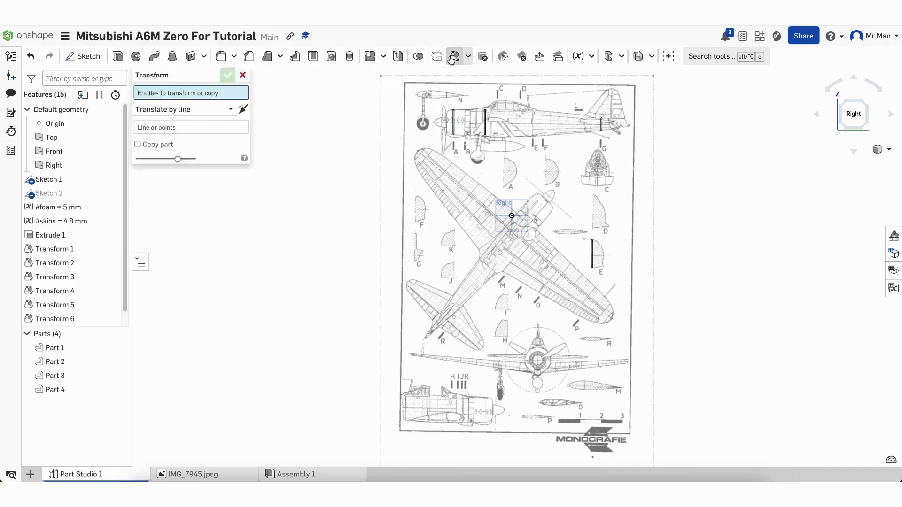
Translate Part 3 by XYZ, lifting it up into the fuselage side view
{"action": "left_click", "coordinate": [593, 258]}
{"action": "left_click", "coordinate": [207, 122]}
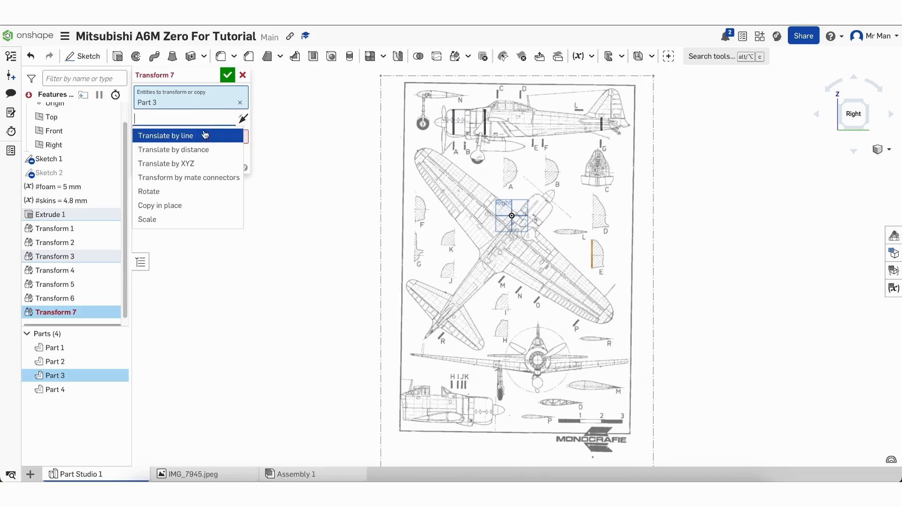
{"action": "left_click", "coordinate": [202, 166]}
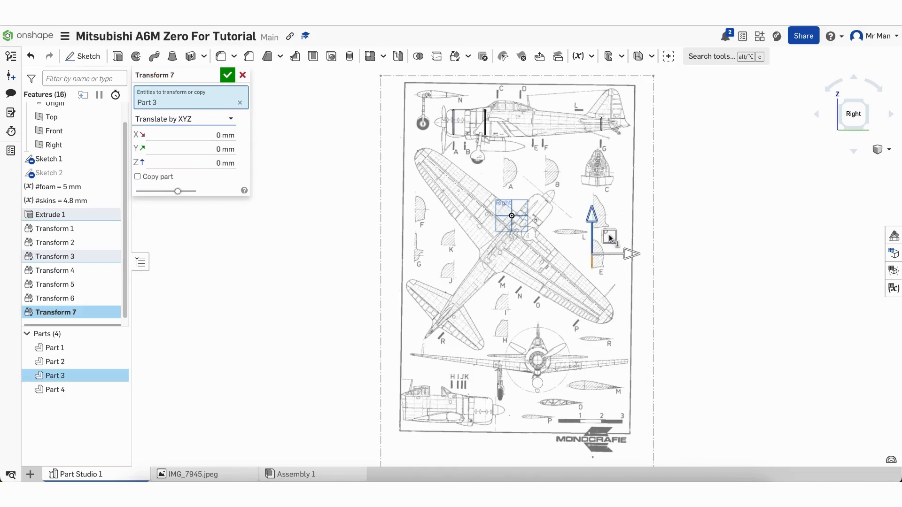
{"action": "left_click_drag", "start_coordinate": [613, 241], "coordinate": [568, 179]}
{"action": "left_click_drag", "start_coordinate": [537, 132], "coordinate": [543, 123]}
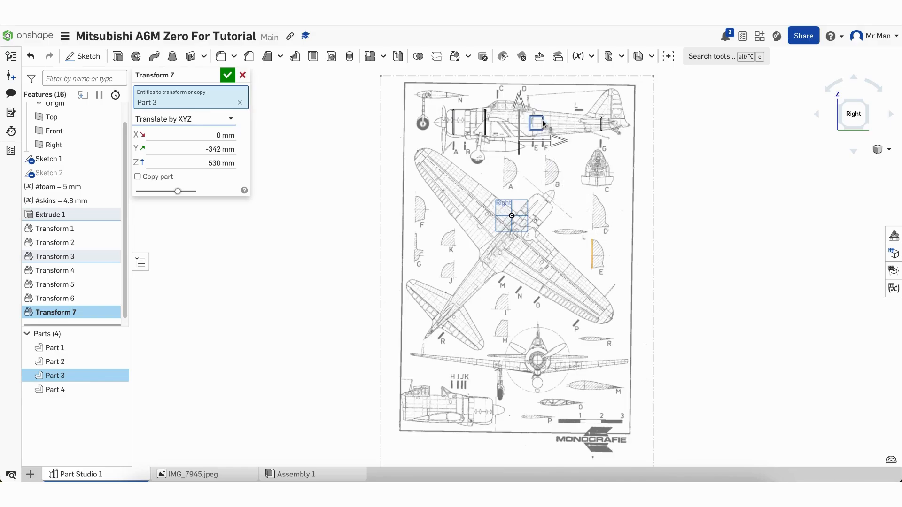
{"action": "scroll", "coordinate": [544, 123], "scroll_direction": "up", "scroll_amount": 8}
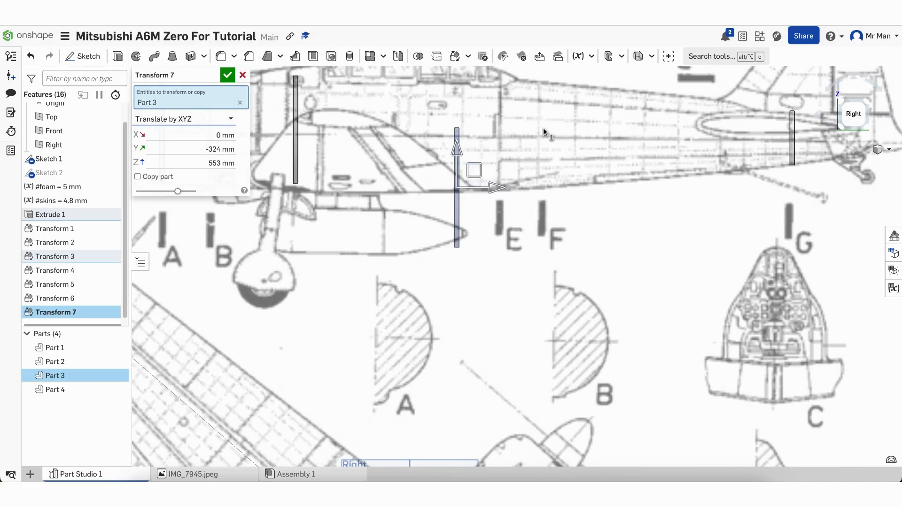
{"action": "scroll", "coordinate": [543, 125], "scroll_direction": "down", "scroll_amount": 10}
{"action": "scroll", "coordinate": [524, 325], "scroll_direction": "down", "scroll_amount": 2}
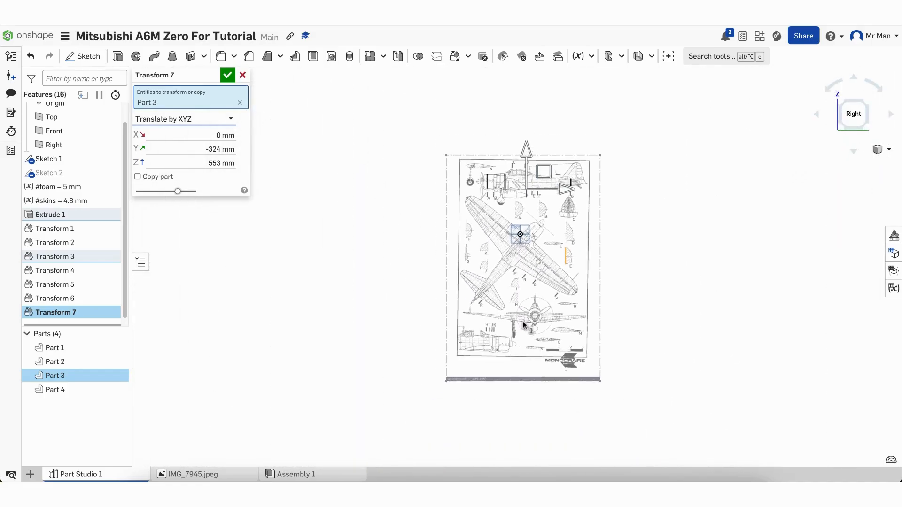
{"action": "scroll", "coordinate": [555, 156], "scroll_direction": "up", "scroll_amount": 6}
{"action": "scroll", "coordinate": [478, 255], "scroll_direction": "up", "scroll_amount": 5}
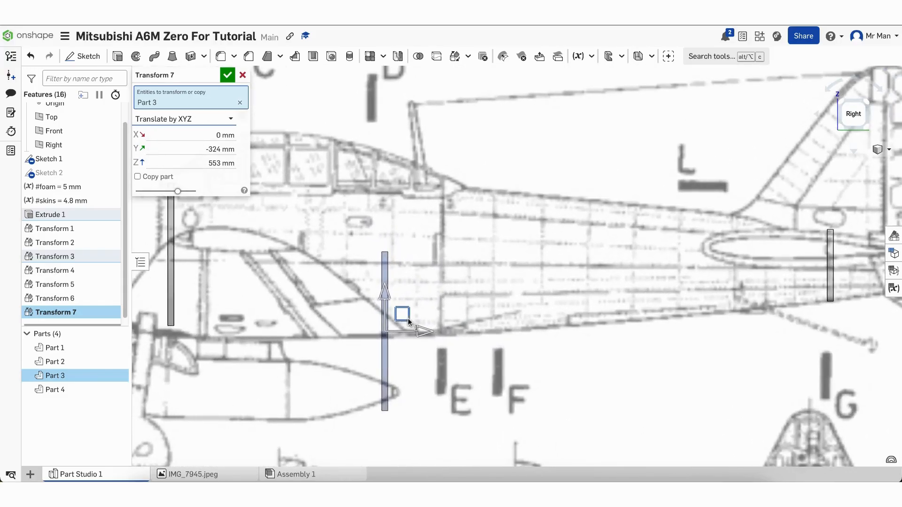
Position Part 3 on station E at Y -279 mm, Z 615 mm and confirm
{"action": "left_click_drag", "start_coordinate": [402, 313], "coordinate": [453, 245]}
{"action": "scroll", "coordinate": [453, 245], "scroll_direction": "down", "scroll_amount": 5}
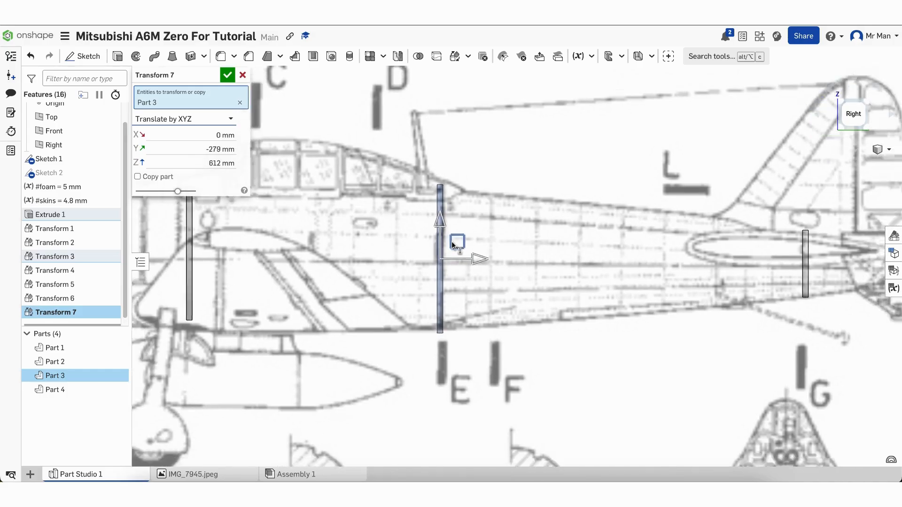
{"action": "scroll", "coordinate": [453, 245], "scroll_direction": "up", "scroll_amount": 3}
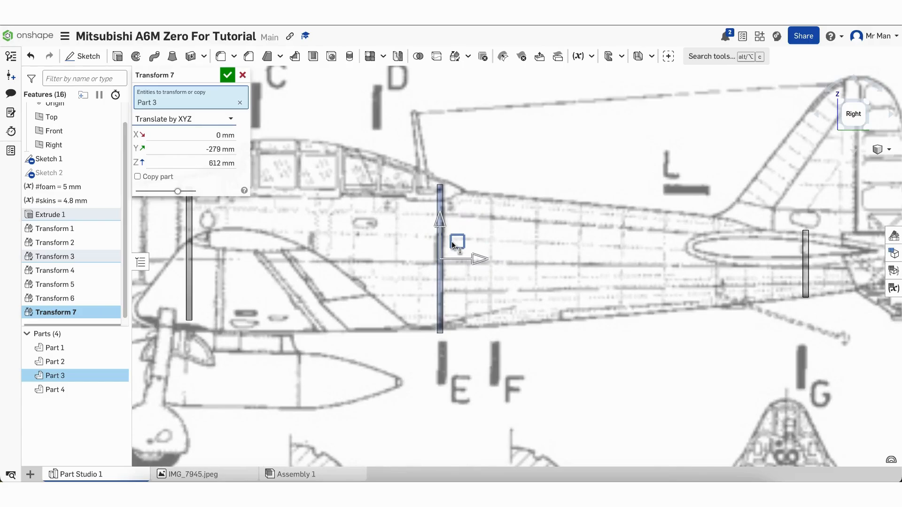
{"action": "scroll", "coordinate": [453, 244], "scroll_direction": "down", "scroll_amount": 2}
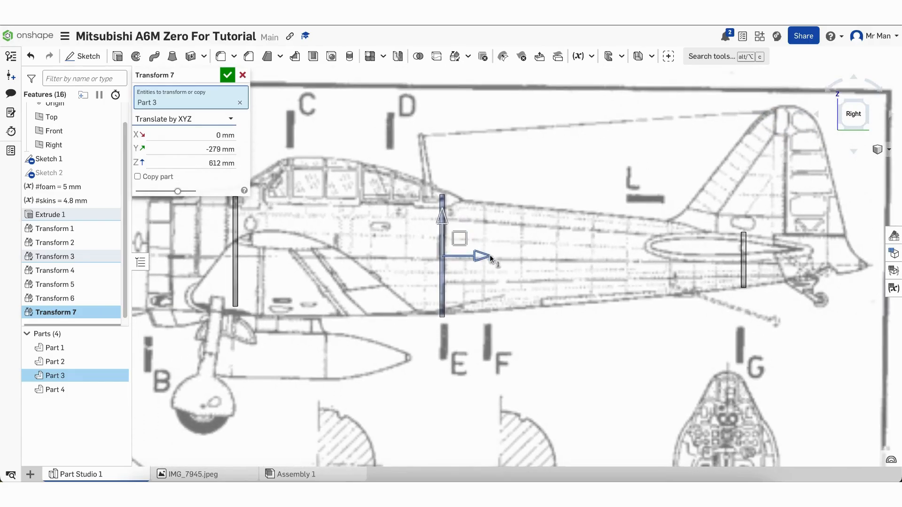
{"action": "left_click_drag", "start_coordinate": [441, 217], "coordinate": [441, 213]}
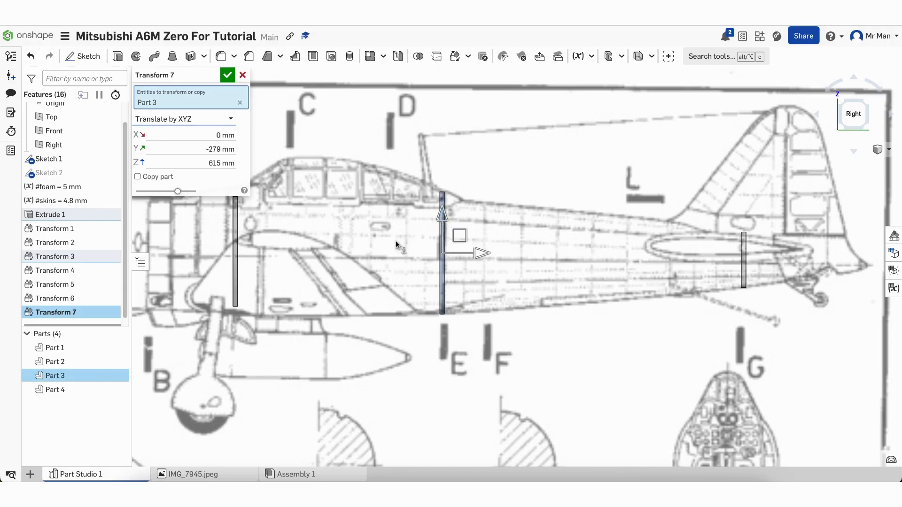
{"action": "scroll", "coordinate": [380, 253], "scroll_direction": "down", "scroll_amount": 3}
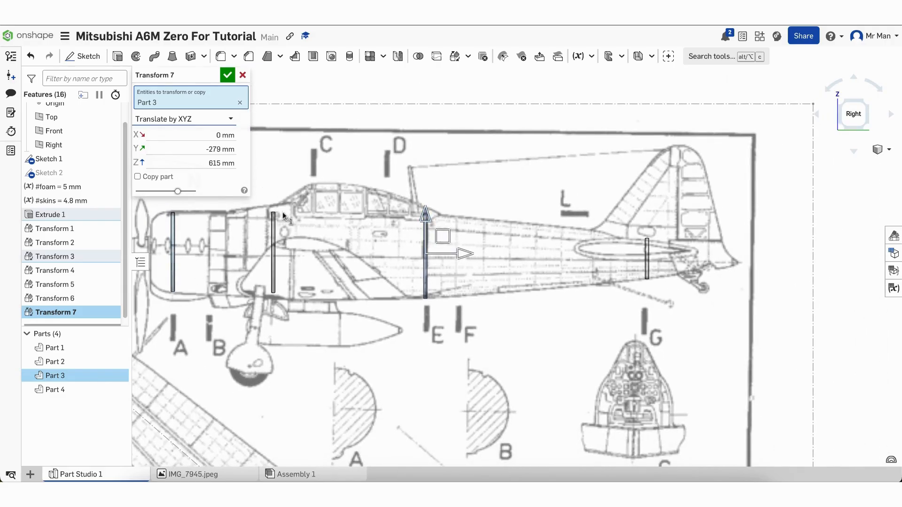
{"action": "left_click", "coordinate": [227, 75]}
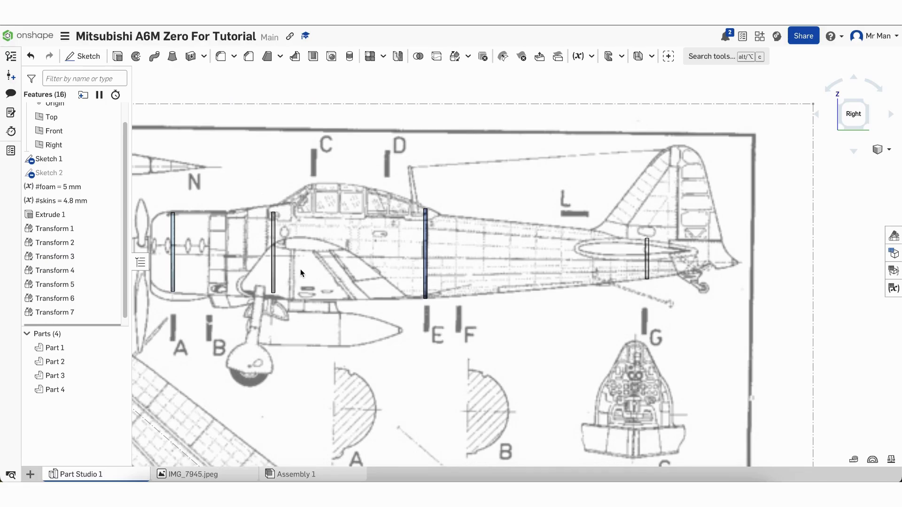
Open Sketch 2 for editing from the feature list
{"action": "left_click", "coordinate": [47, 229]}
{"action": "scroll", "coordinate": [42, 222], "scroll_direction": "down", "scroll_amount": 1}
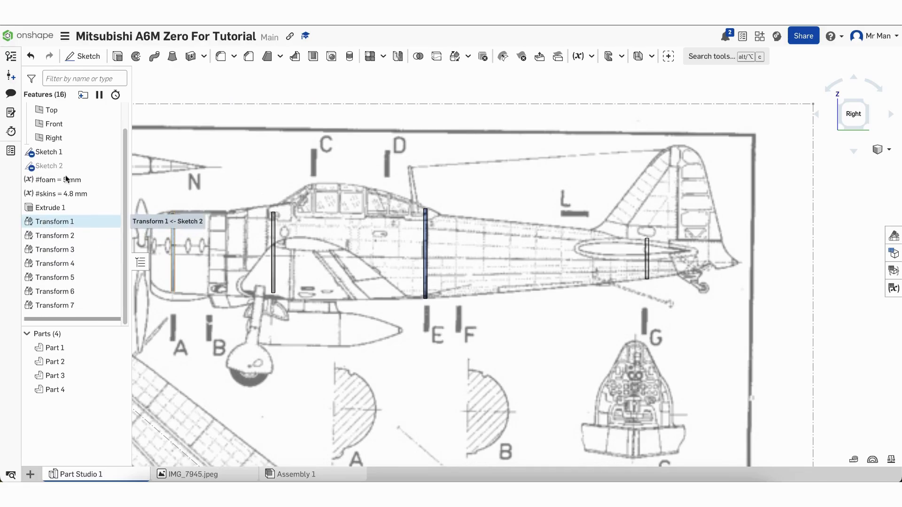
{"action": "double_click", "coordinate": [50, 166]}
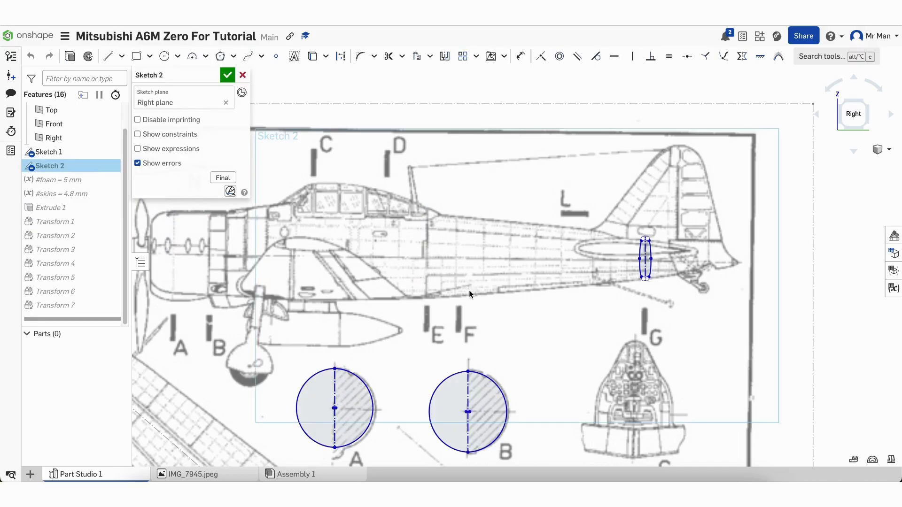
{"action": "scroll", "coordinate": [469, 289], "scroll_direction": "down", "scroll_amount": 5}
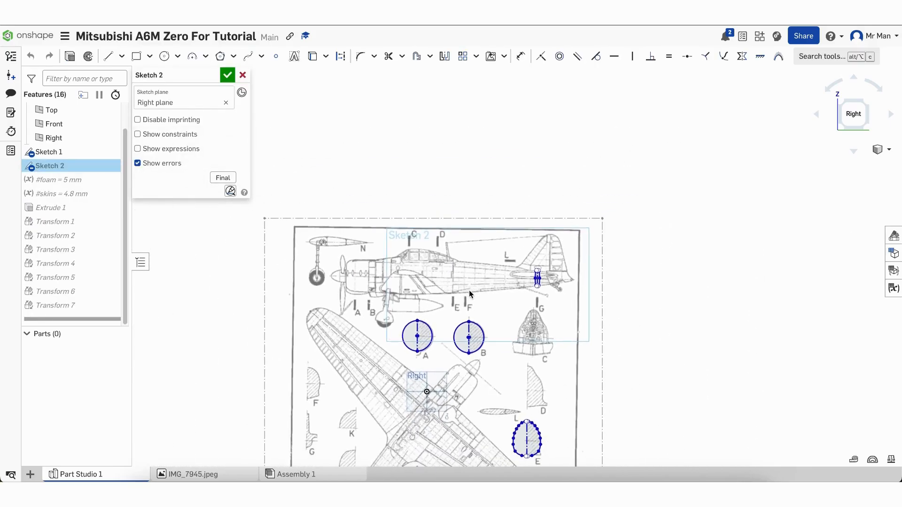
{"action": "scroll", "coordinate": [568, 419], "scroll_direction": "down", "scroll_amount": 5}
{"action": "scroll", "coordinate": [570, 428], "scroll_direction": "up", "scroll_amount": 2}
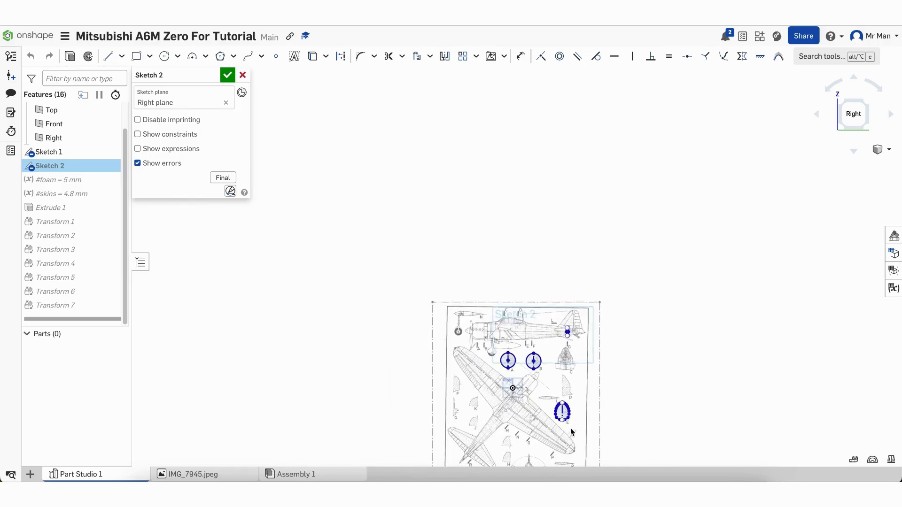
{"action": "scroll", "coordinate": [570, 428], "scroll_direction": "up", "scroll_amount": 10}
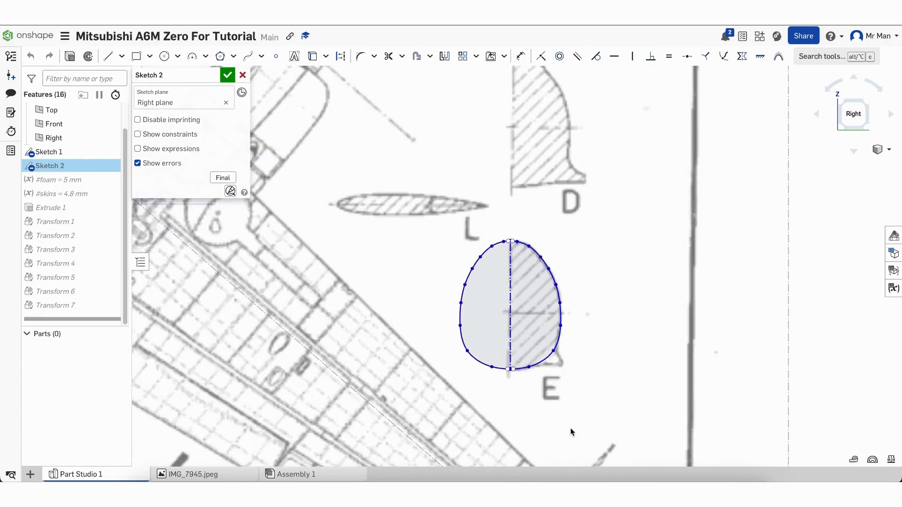
{"action": "scroll", "coordinate": [570, 428], "scroll_direction": "up", "scroll_amount": 5}
{"action": "scroll", "coordinate": [577, 200], "scroll_direction": "up", "scroll_amount": 2}
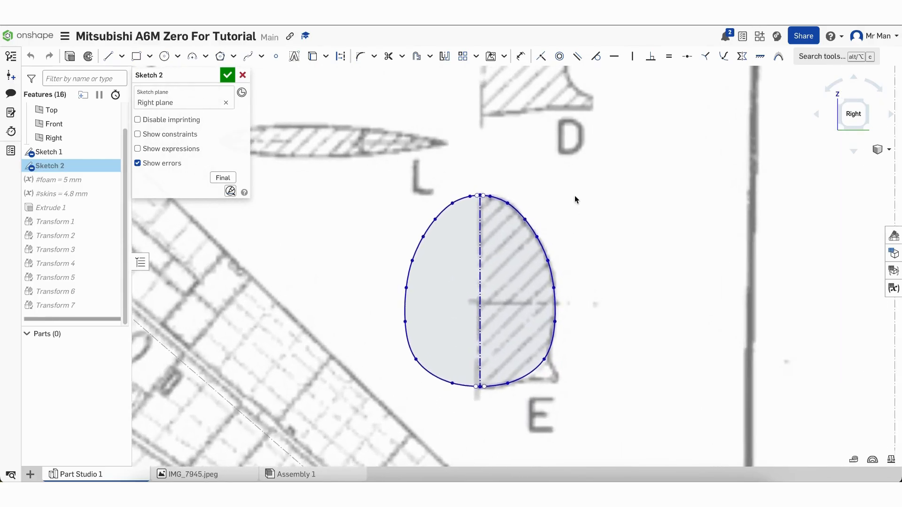
{"action": "scroll", "coordinate": [577, 200], "scroll_direction": "up", "scroll_amount": 6}
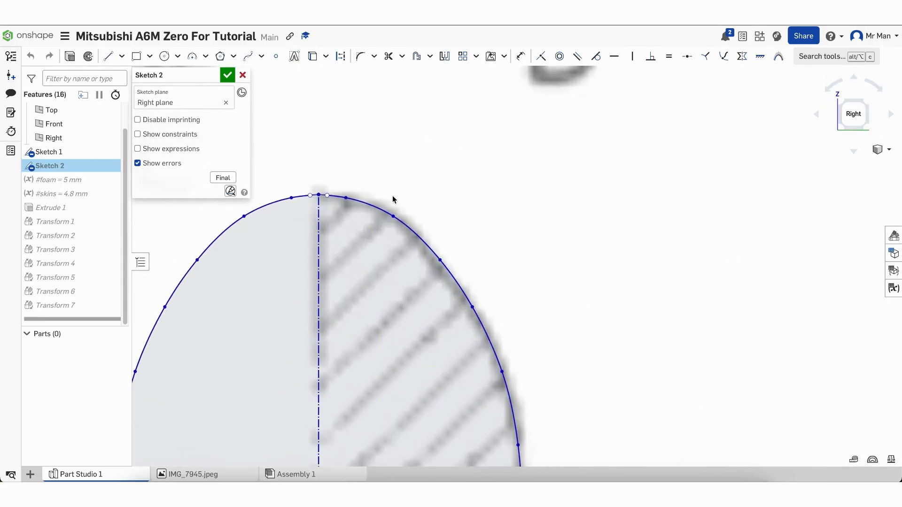
Delete the spline points forming profile E's top notch and smooth the top into one arch
{"action": "left_click_drag", "start_coordinate": [321, 196], "coordinate": [317, 266]}
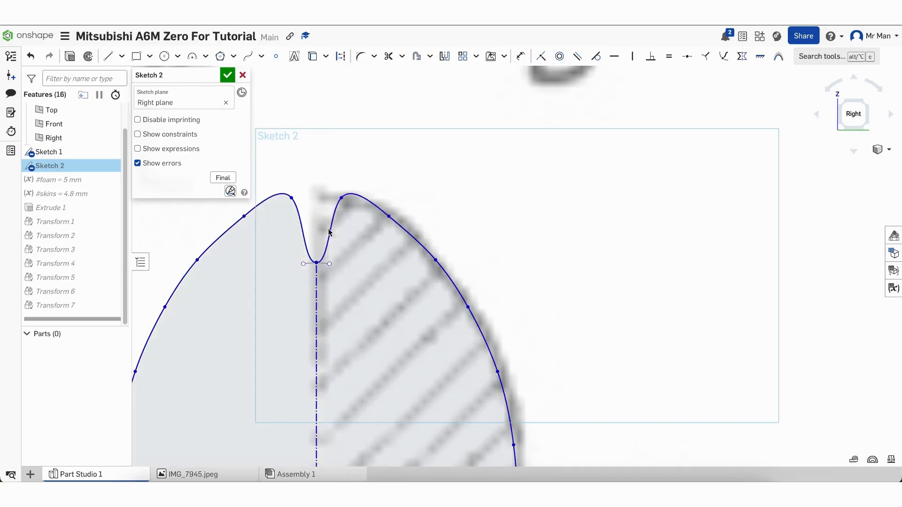
{"action": "left_click", "coordinate": [342, 199]}
{"action": "key", "text": "Delete"}
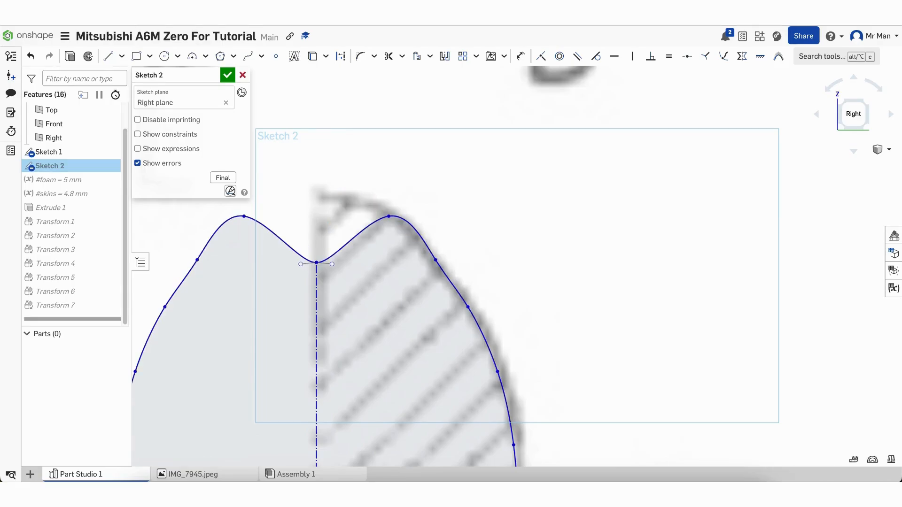
{"action": "left_click", "coordinate": [390, 216]}
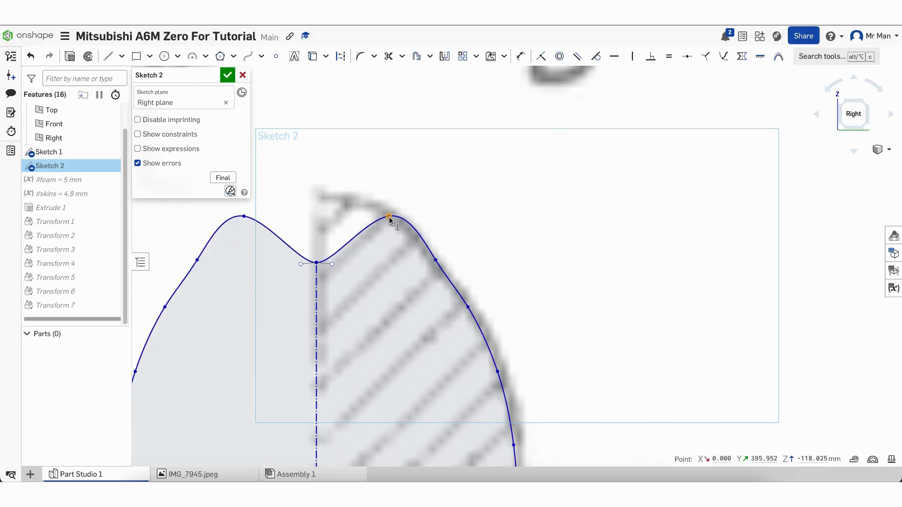
{"action": "key", "text": "Delete"}
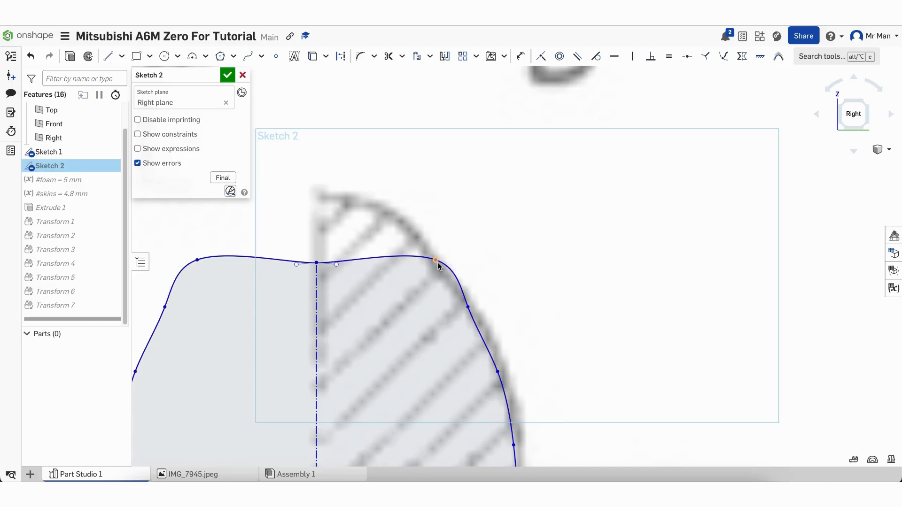
{"action": "left_click_drag", "start_coordinate": [431, 263], "coordinate": [395, 277]}
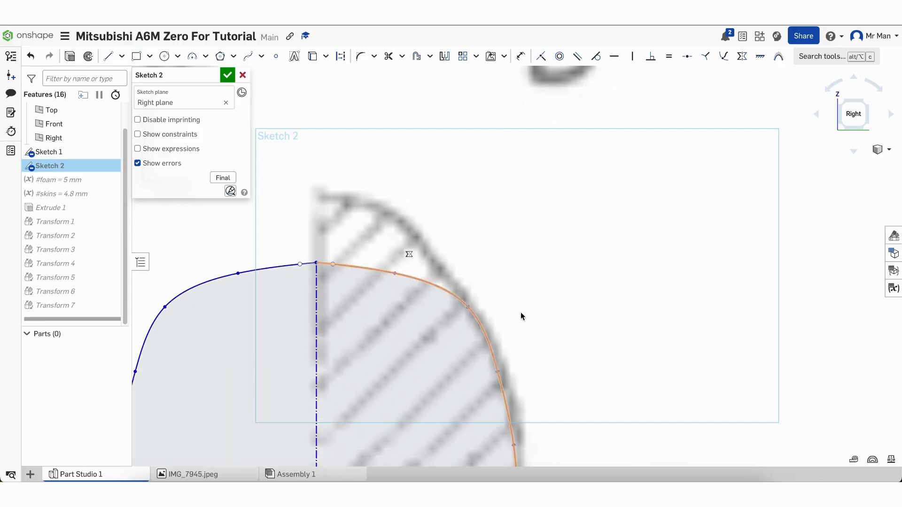
Drag the remaining spline points to trace the blueprint's top and right side, then close the sketch
{"action": "scroll", "coordinate": [520, 312], "scroll_direction": "down", "scroll_amount": 4}
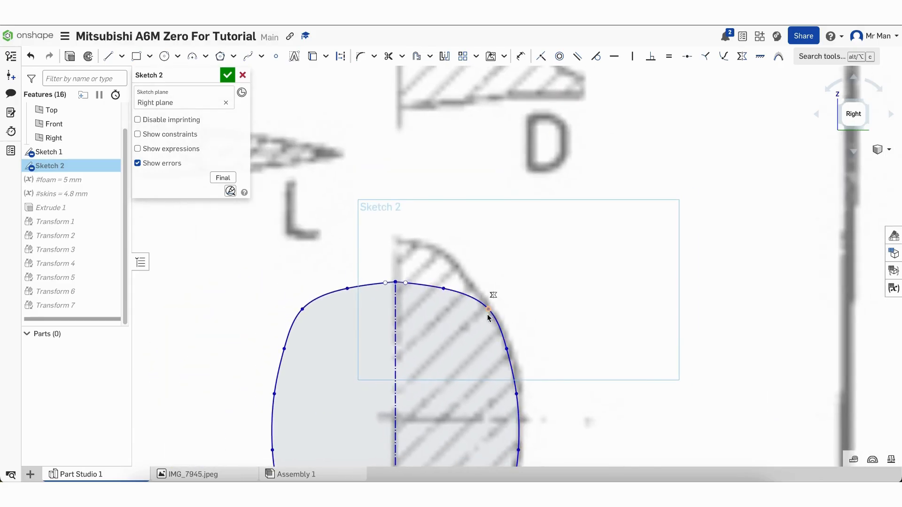
{"action": "left_click_drag", "start_coordinate": [489, 310], "coordinate": [481, 320]}
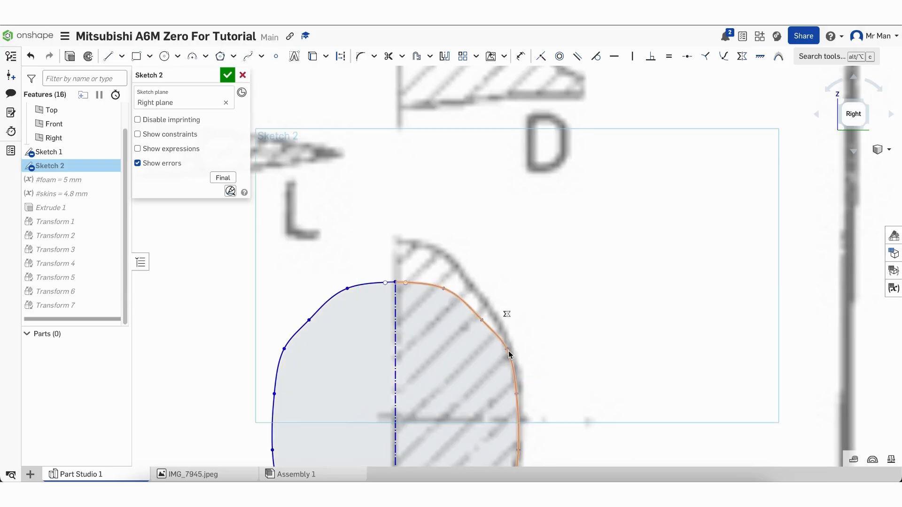
{"action": "left_click_drag", "start_coordinate": [507, 349], "coordinate": [503, 356]}
{"action": "scroll", "coordinate": [520, 396], "scroll_direction": "down", "scroll_amount": 10}
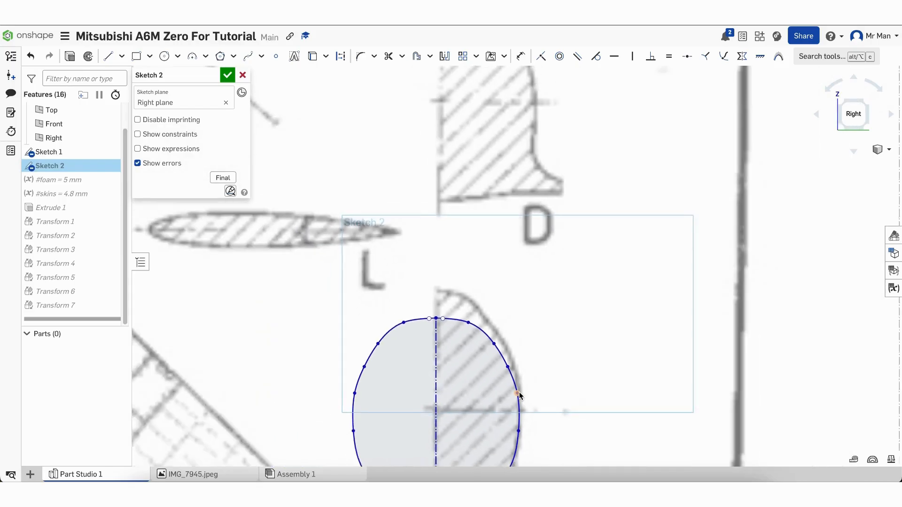
{"action": "scroll", "coordinate": [548, 241], "scroll_direction": "up", "scroll_amount": 5}
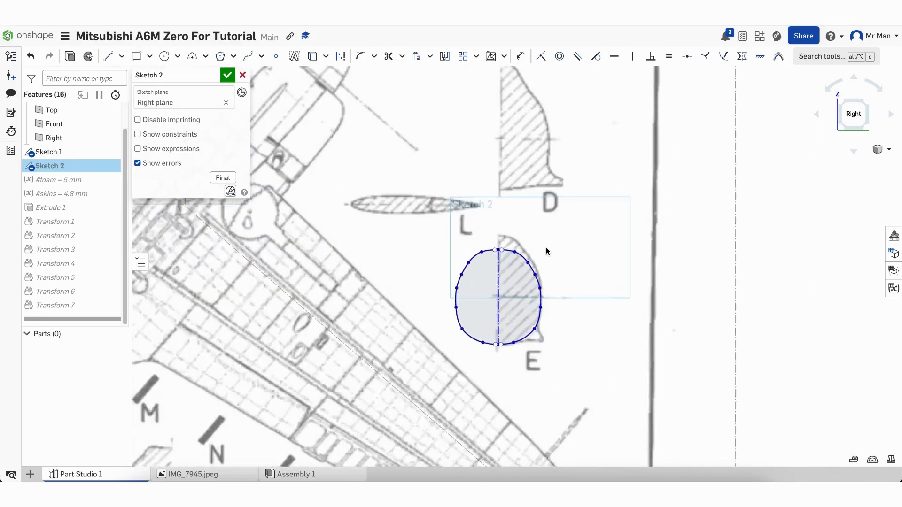
{"action": "scroll", "coordinate": [559, 346], "scroll_direction": "down", "scroll_amount": 2}
{"action": "scroll", "coordinate": [526, 404], "scroll_direction": "up", "scroll_amount": 6}
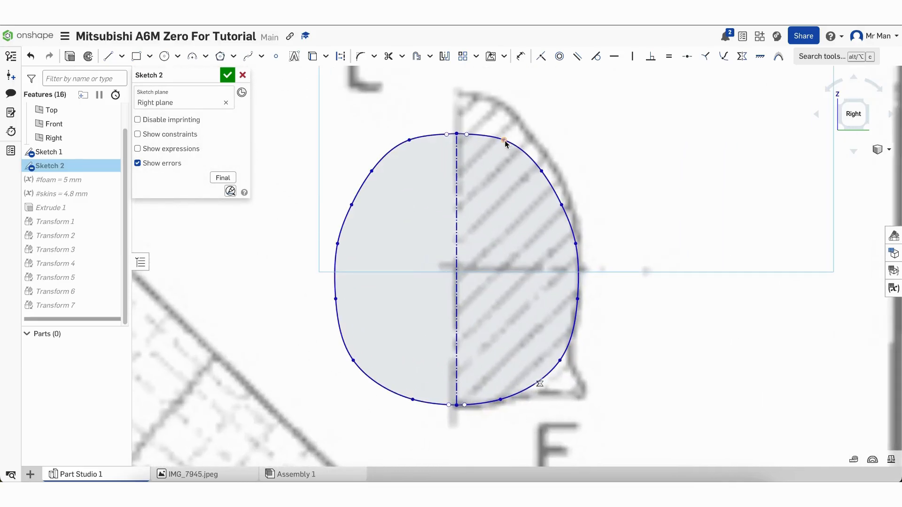
{"action": "left_click_drag", "start_coordinate": [504, 140], "coordinate": [496, 140]}
{"action": "left_click_drag", "start_coordinate": [541, 171], "coordinate": [556, 201]}
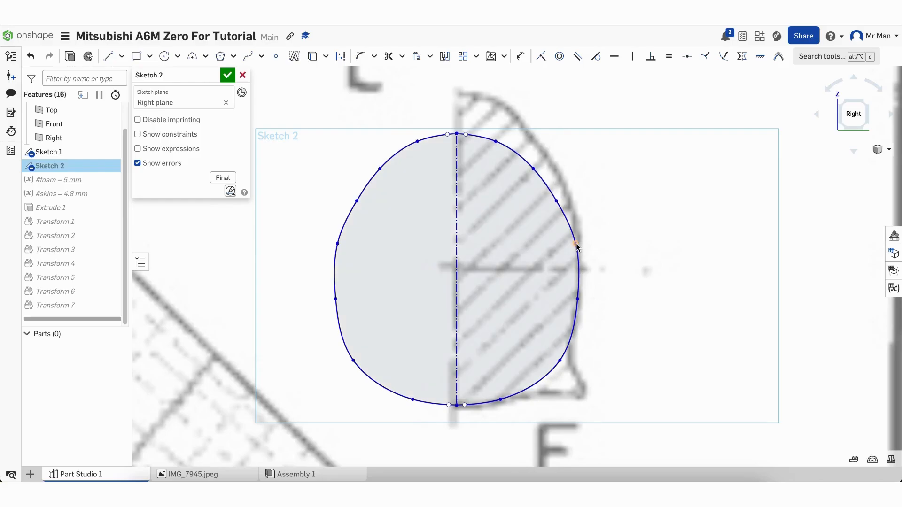
{"action": "left_click_drag", "start_coordinate": [577, 245], "coordinate": [574, 245]}
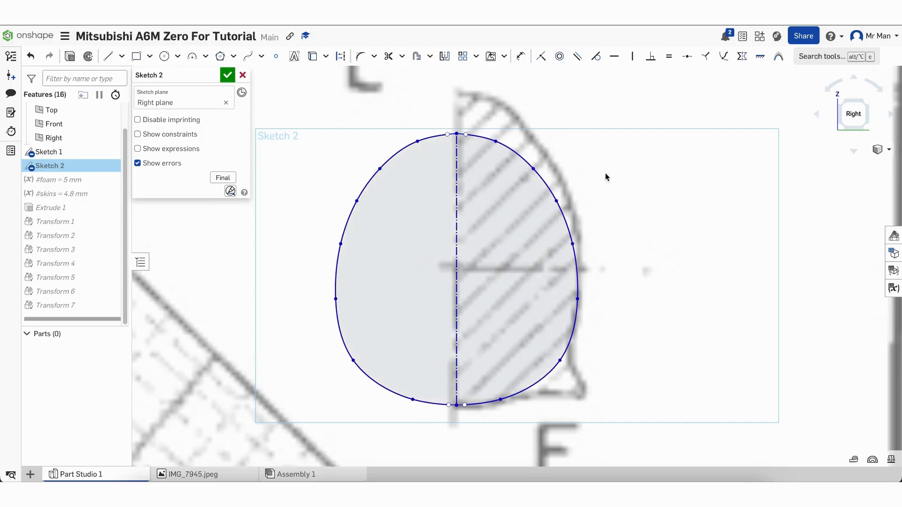
{"action": "scroll", "coordinate": [455, 131], "scroll_direction": "up", "scroll_amount": 8}
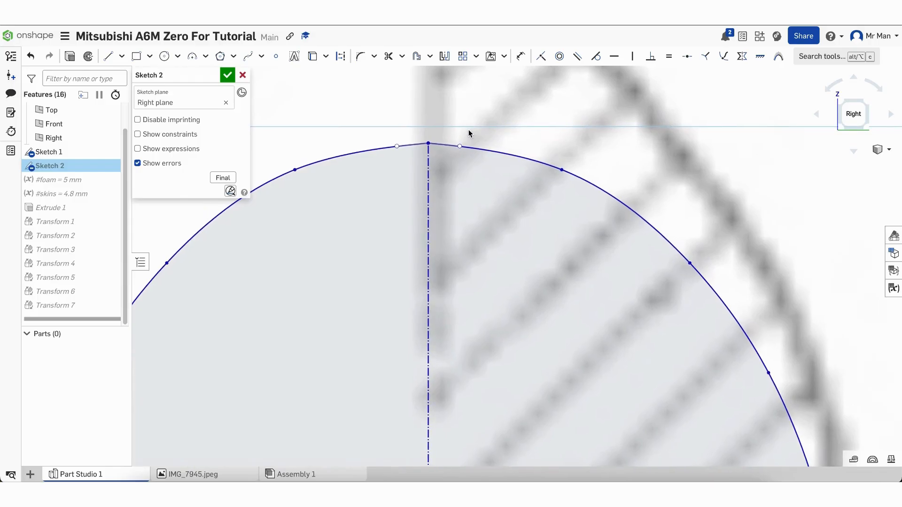
{"action": "scroll", "coordinate": [469, 94], "scroll_direction": "down", "scroll_amount": 8}
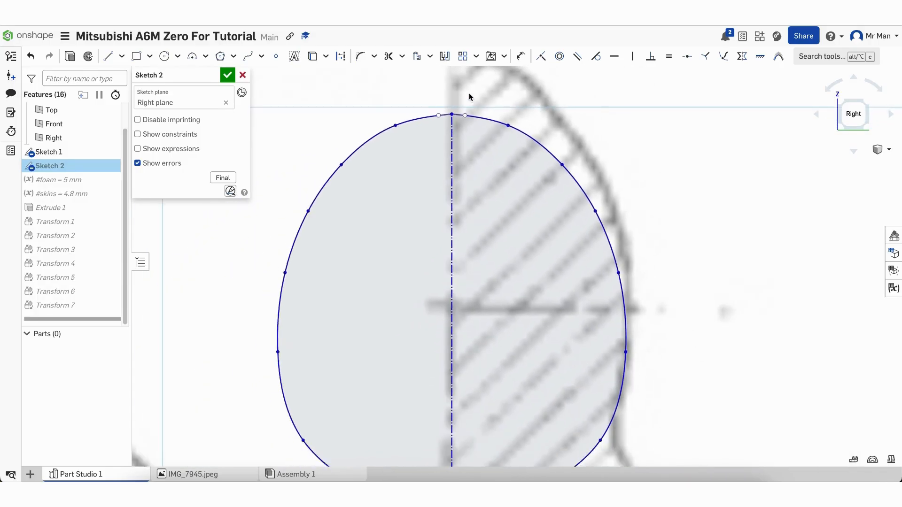
{"action": "left_click", "coordinate": [228, 76]}
Zoom out to the blueprint and select the reshaped section E part at fuselage station E
{"action": "scroll", "coordinate": [480, 227], "scroll_direction": "down", "scroll_amount": 10}
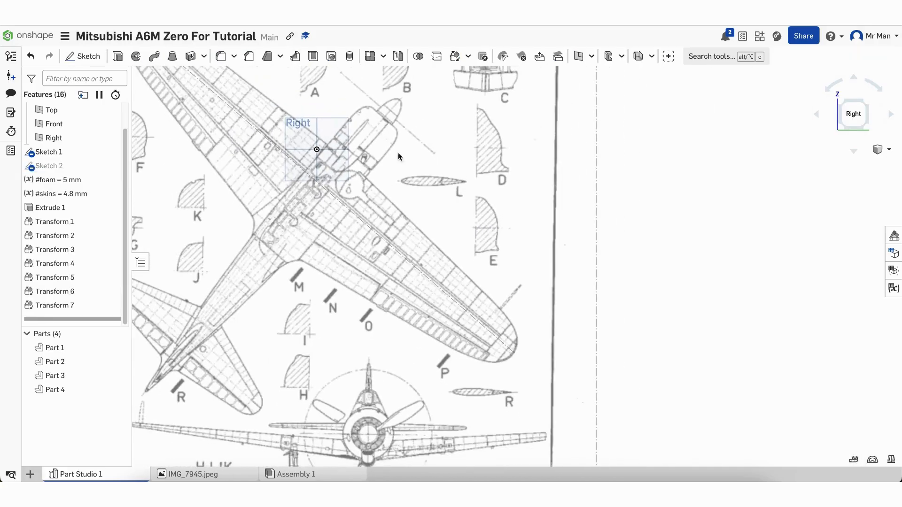
{"action": "scroll", "coordinate": [337, 111], "scroll_direction": "down", "scroll_amount": 10}
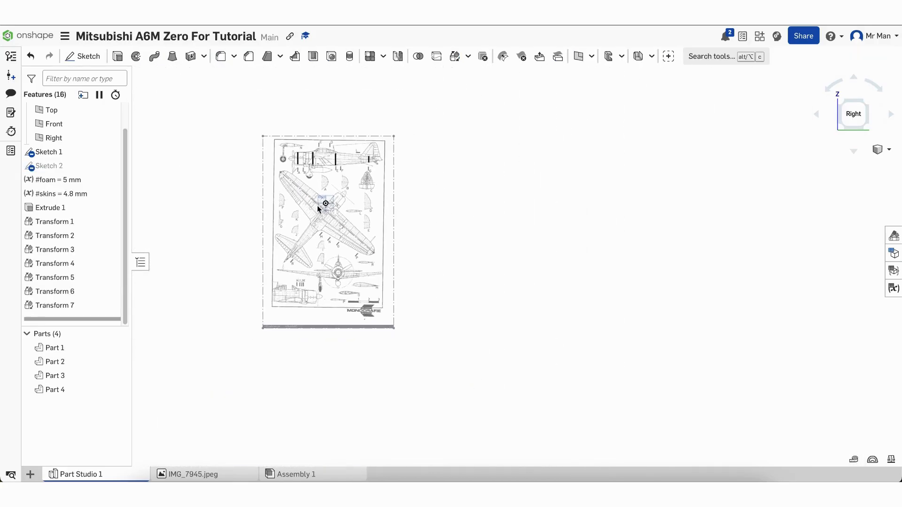
{"action": "scroll", "coordinate": [321, 181], "scroll_direction": "up", "scroll_amount": 10}
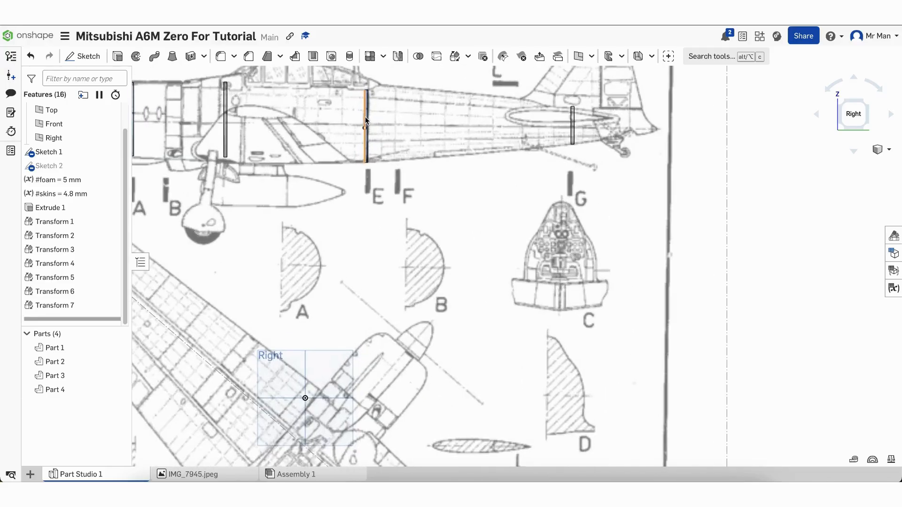
{"action": "left_click", "coordinate": [366, 121]}
{"action": "scroll", "coordinate": [343, 362], "scroll_direction": "down", "scroll_amount": 8}
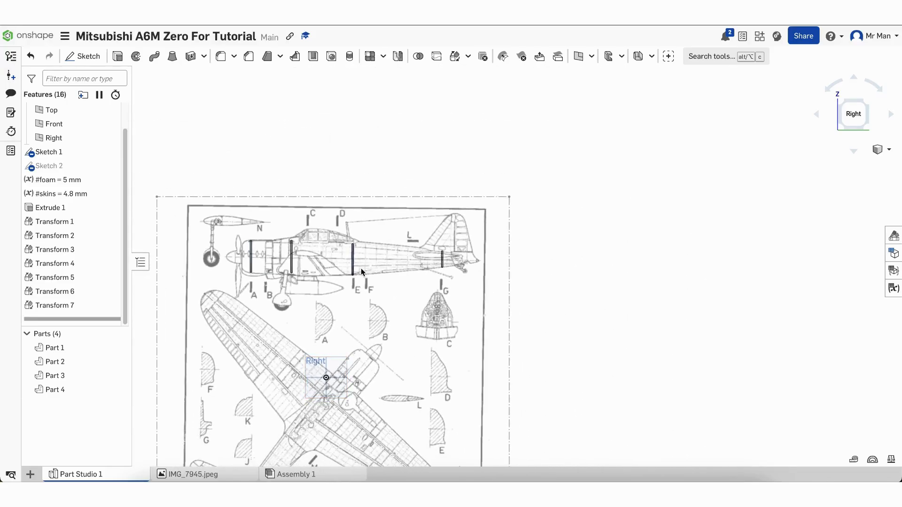
{"action": "scroll", "coordinate": [361, 268], "scroll_direction": "up", "scroll_amount": 12}
{"action": "scroll", "coordinate": [361, 269], "scroll_direction": "down", "scroll_amount": 2}
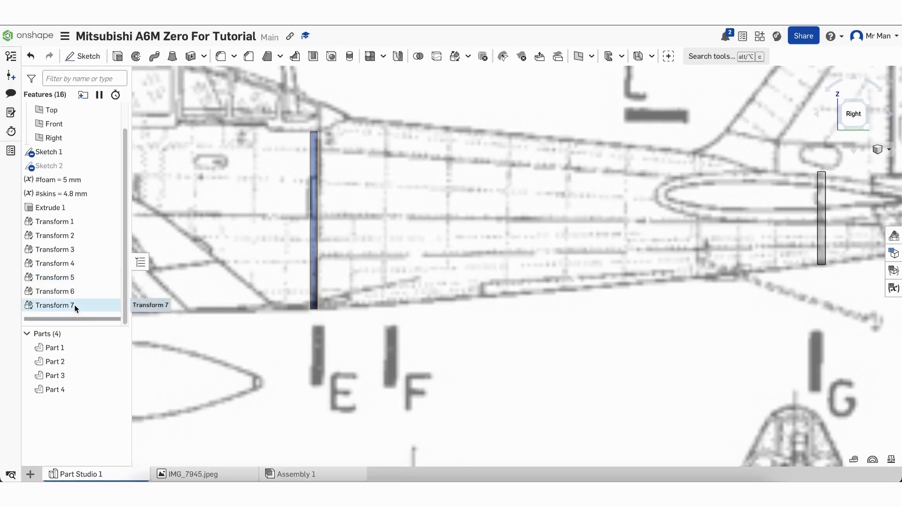
Edit Transform 7 to nudge Part 3 to Y -275 mm, Z 617 mm on station E
{"action": "double_click", "coordinate": [74, 305]}
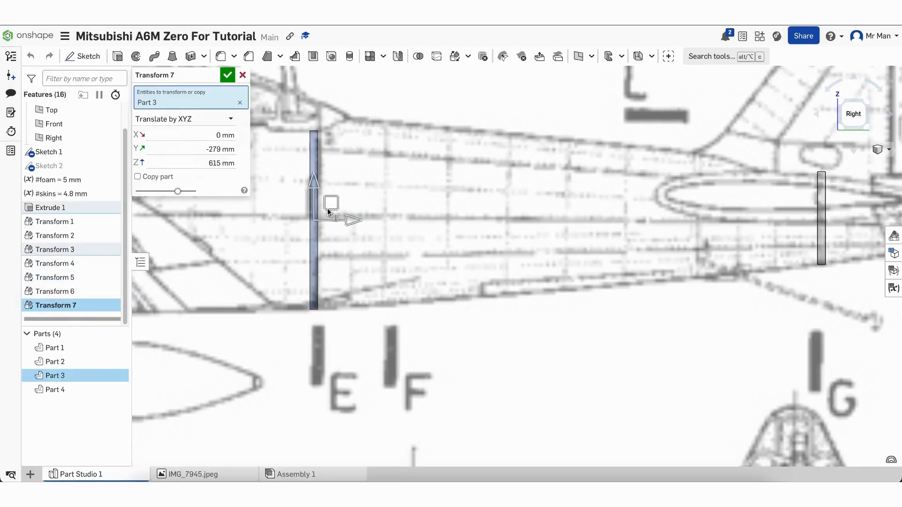
{"action": "left_click_drag", "start_coordinate": [351, 218], "coordinate": [356, 219]}
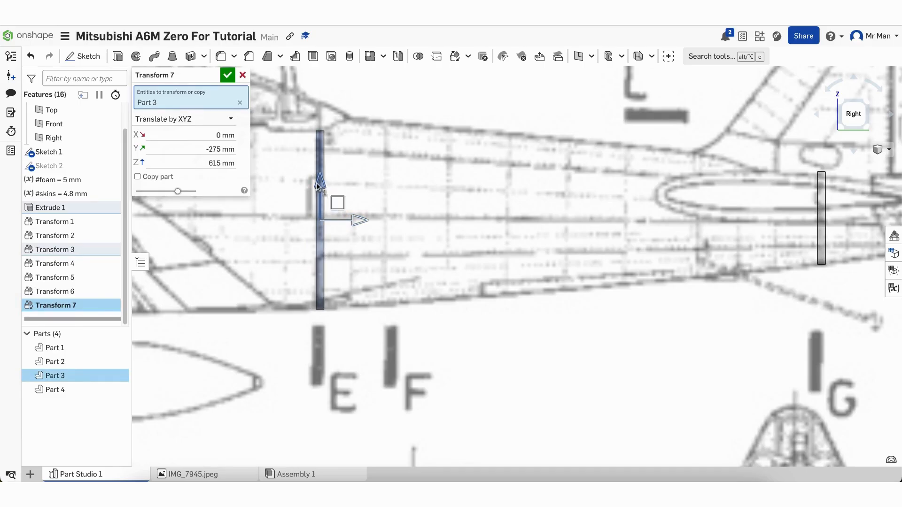
{"action": "left_click_drag", "start_coordinate": [318, 185], "coordinate": [318, 183]}
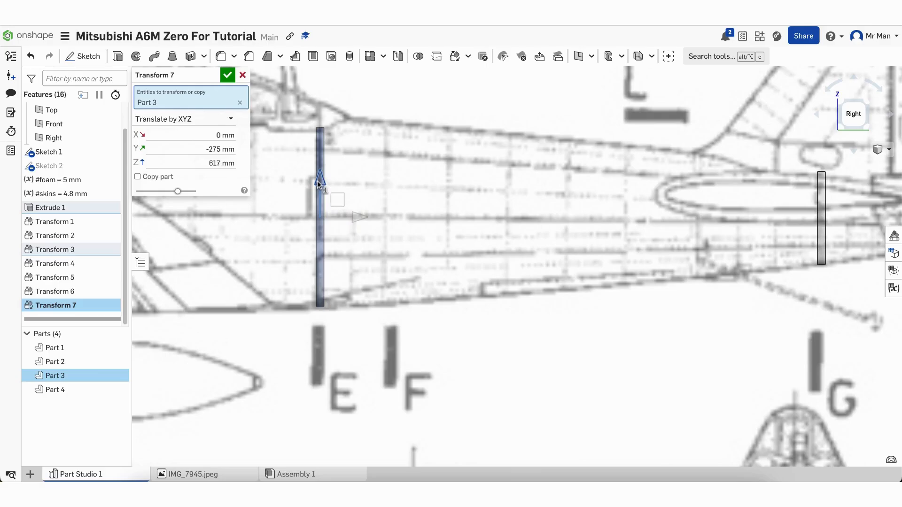
{"action": "left_click", "coordinate": [227, 75]}
{"action": "scroll", "coordinate": [371, 261], "scroll_direction": "down", "scroll_amount": 3}
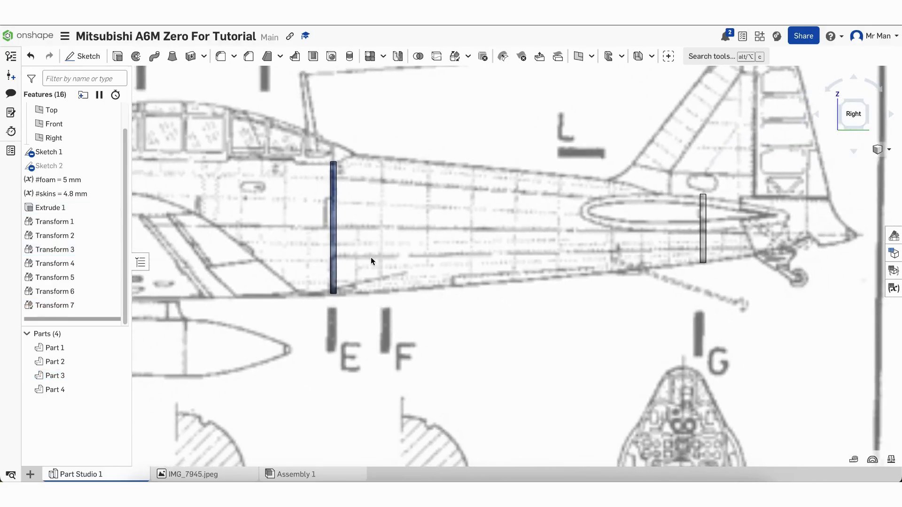
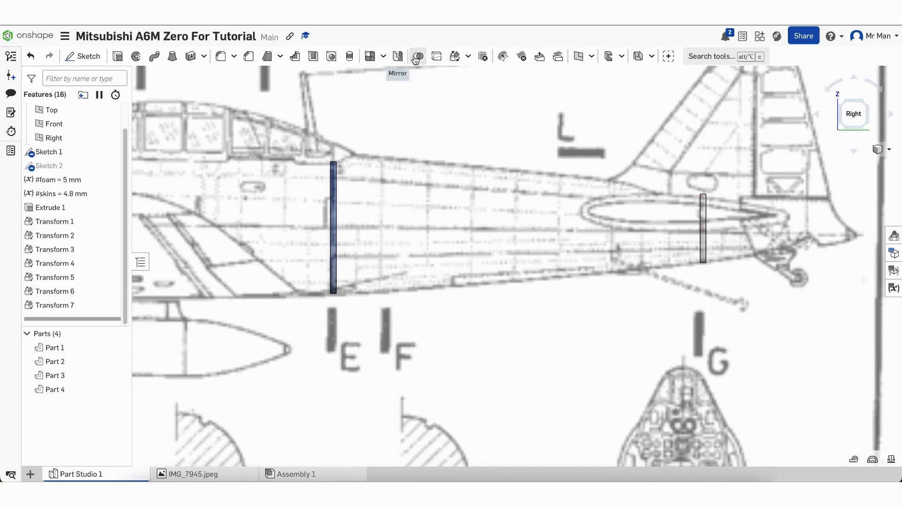
Translate Part 4, the tail ring, by -5 mm in Y with Transform 8
{"action": "left_click", "coordinate": [705, 213]}
{"action": "left_click", "coordinate": [210, 117]}
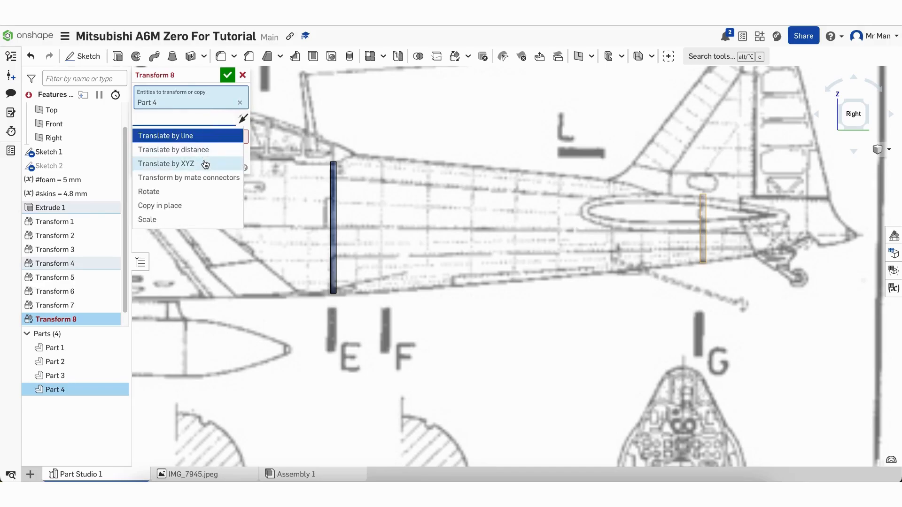
{"action": "left_click", "coordinate": [206, 164]}
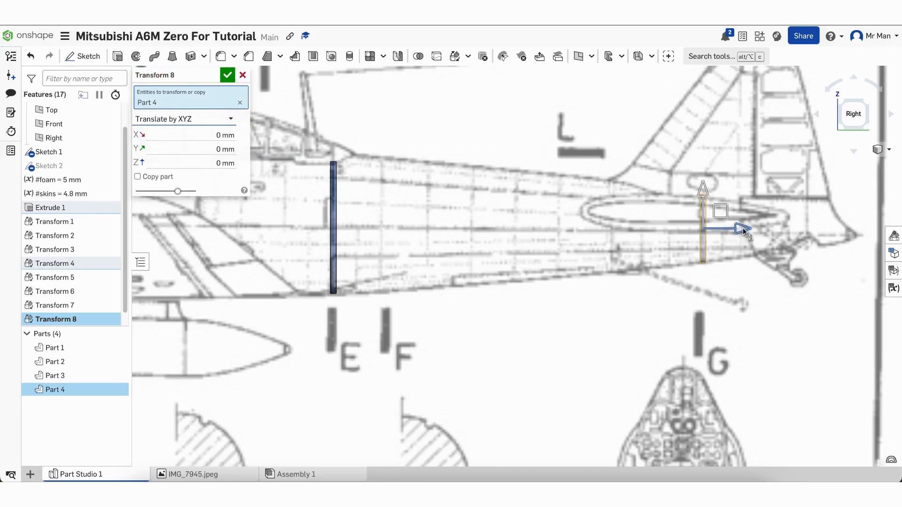
{"action": "left_click_drag", "start_coordinate": [739, 230], "coordinate": [737, 232]}
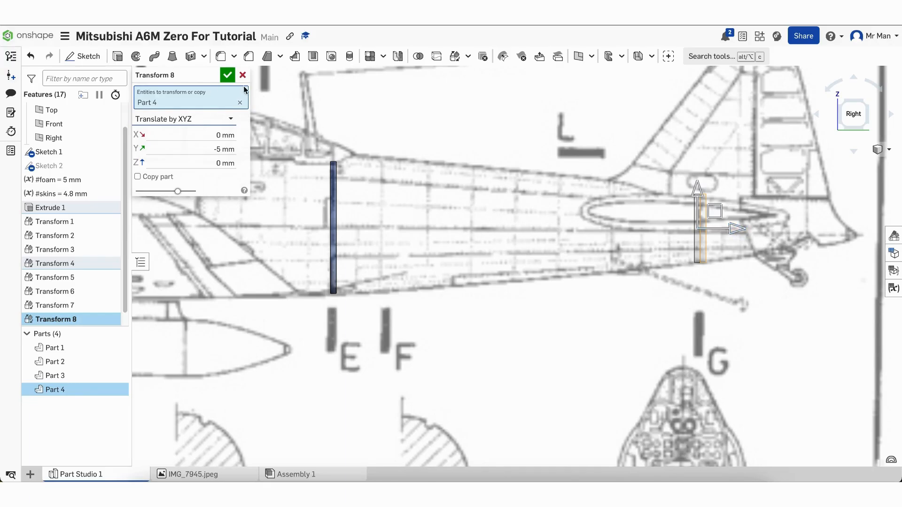
{"action": "left_click", "coordinate": [228, 76]}
{"action": "scroll", "coordinate": [507, 226], "scroll_direction": "down", "scroll_amount": 5}
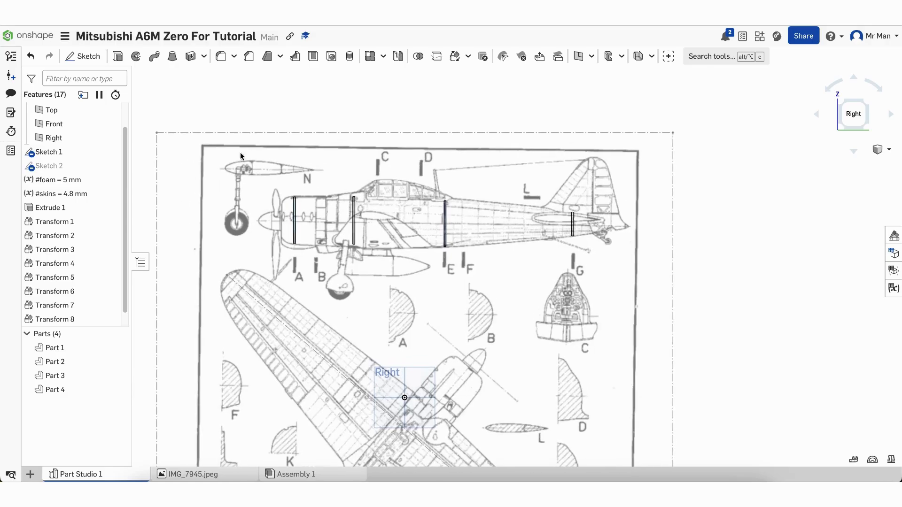
{"action": "left_click", "coordinate": [175, 58]}
Set up a thin loft between the front ellipse and the second section ellipse
{"action": "right_click_drag", "start_coordinate": [315, 269], "coordinate": [338, 274]}
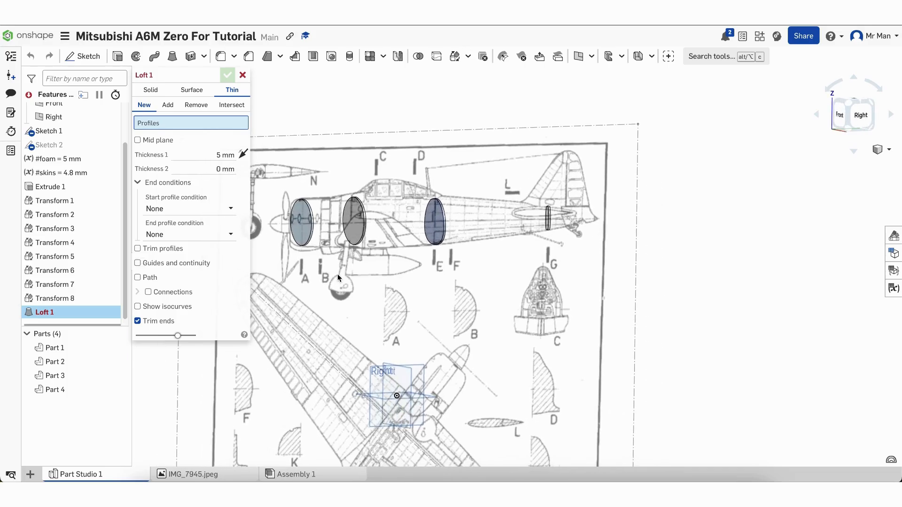
{"action": "left_click", "coordinate": [207, 92]}
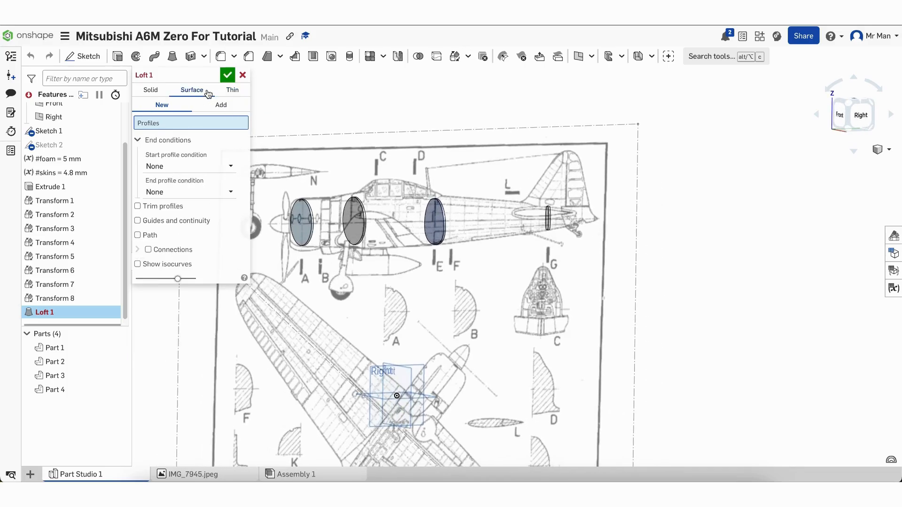
{"action": "left_click", "coordinate": [162, 91]}
{"action": "left_click", "coordinate": [230, 93]}
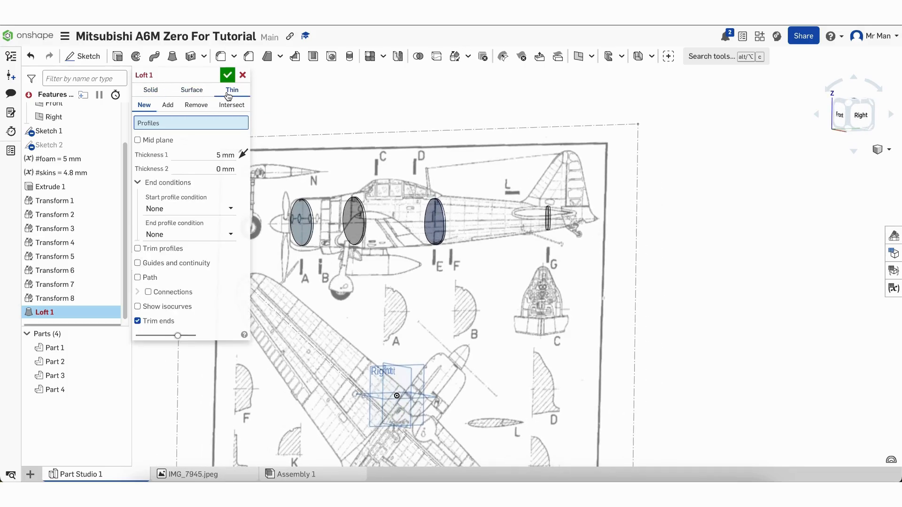
{"action": "left_click", "coordinate": [303, 221]}
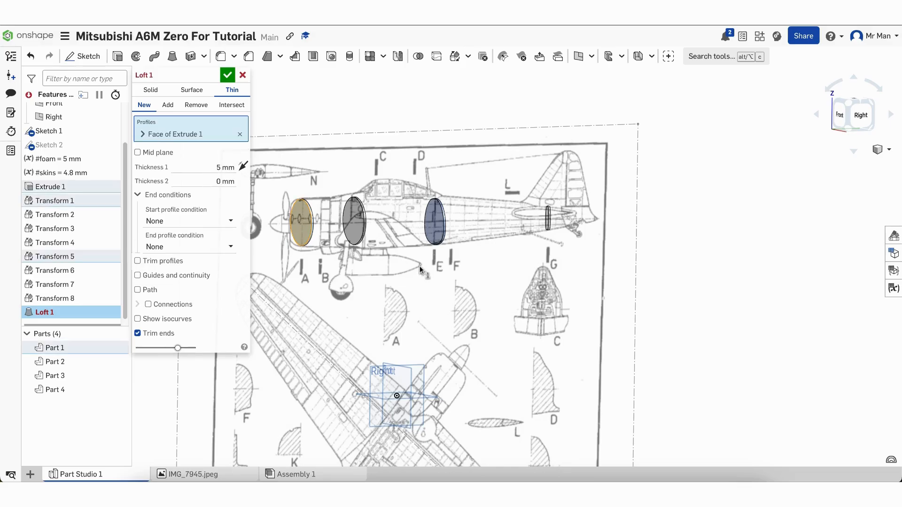
{"action": "right_click_drag", "start_coordinate": [419, 267], "coordinate": [376, 268]}
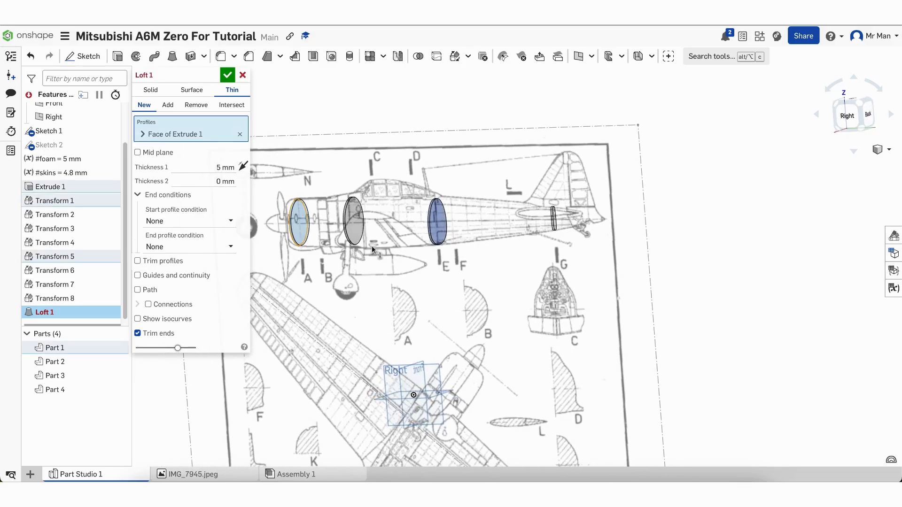
{"action": "left_click", "coordinate": [357, 222]}
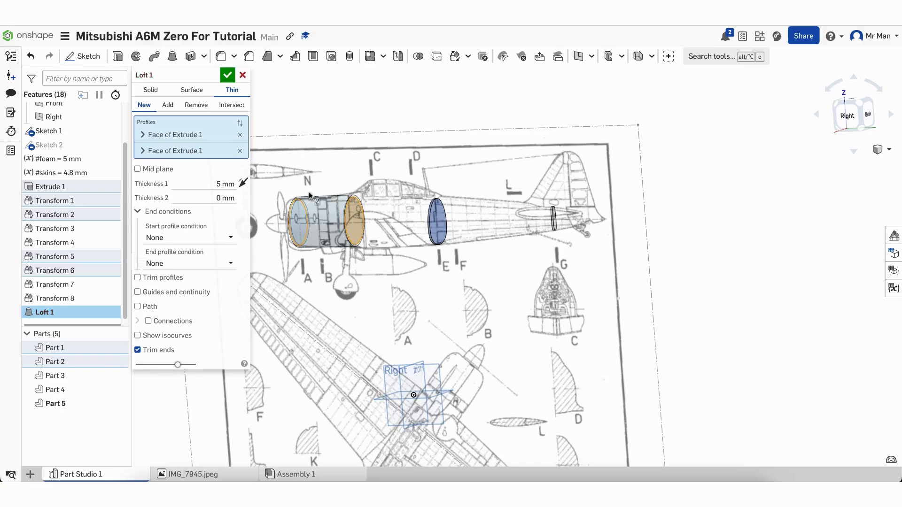
Set the loft wall thickness to #skins (4.8 mm) and confirm Loft 1
{"action": "left_click", "coordinate": [228, 183]}
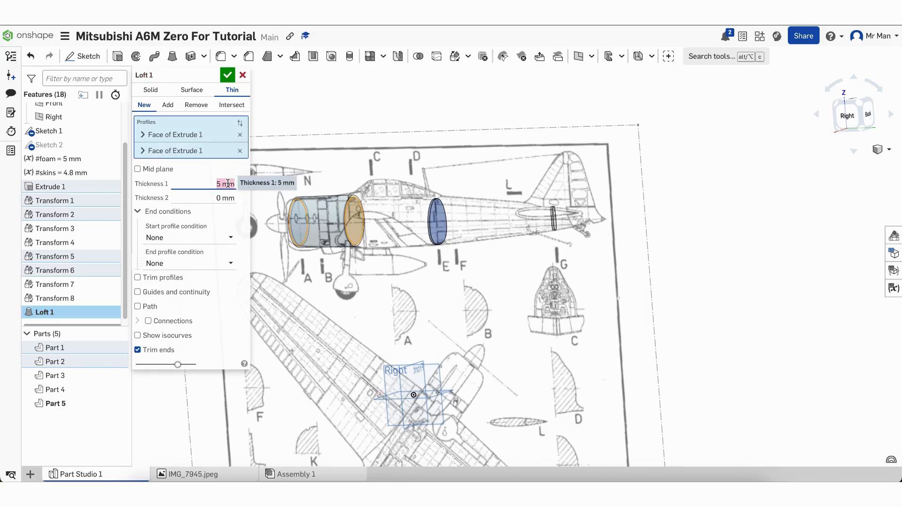
{"action": "type", "text": "#sk"}
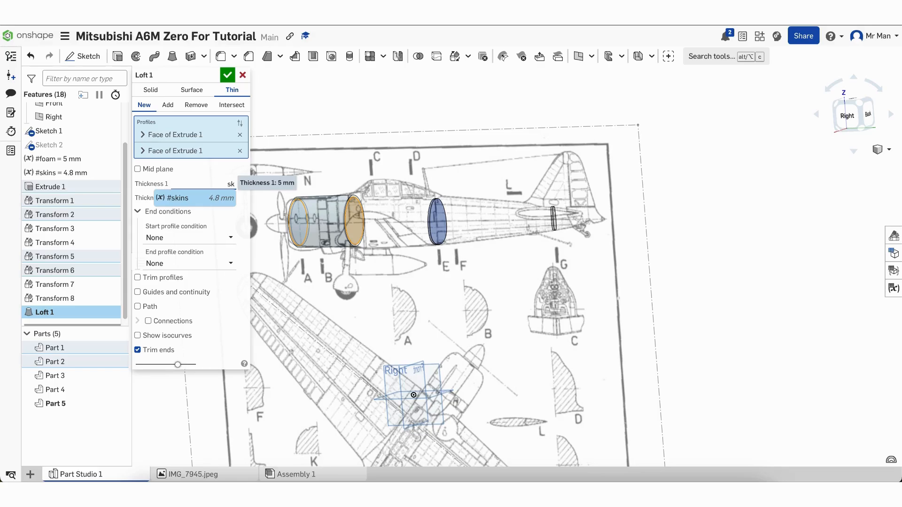
{"action": "left_click", "coordinate": [199, 198]}
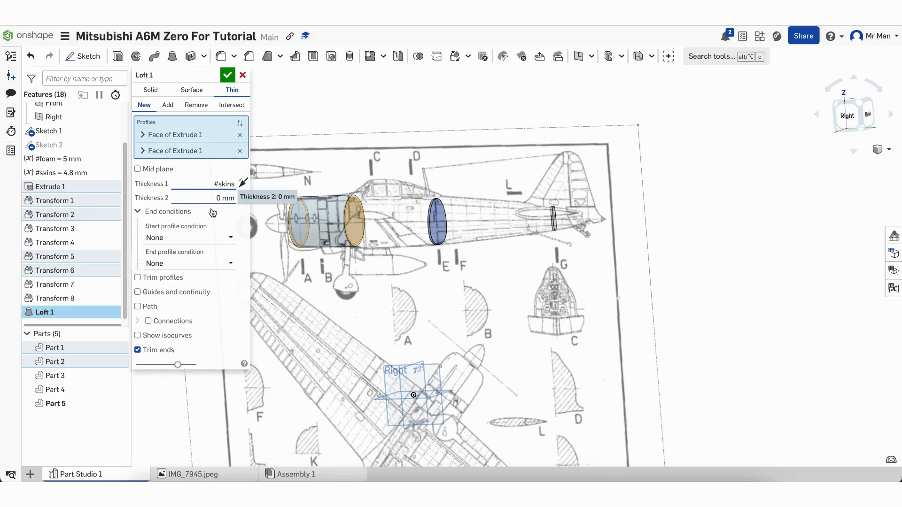
{"action": "key", "text": "Return"}
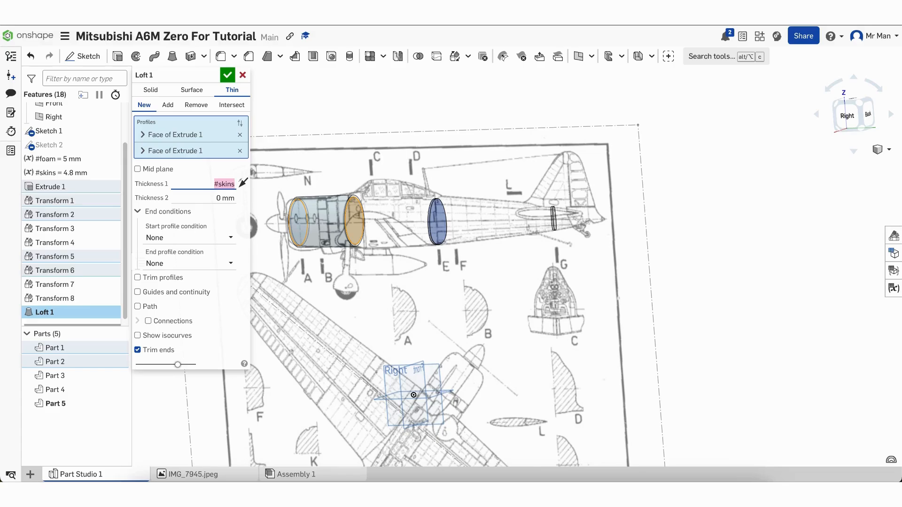
{"action": "left_click", "coordinate": [238, 223]}
{"action": "left_click", "coordinate": [228, 74]}
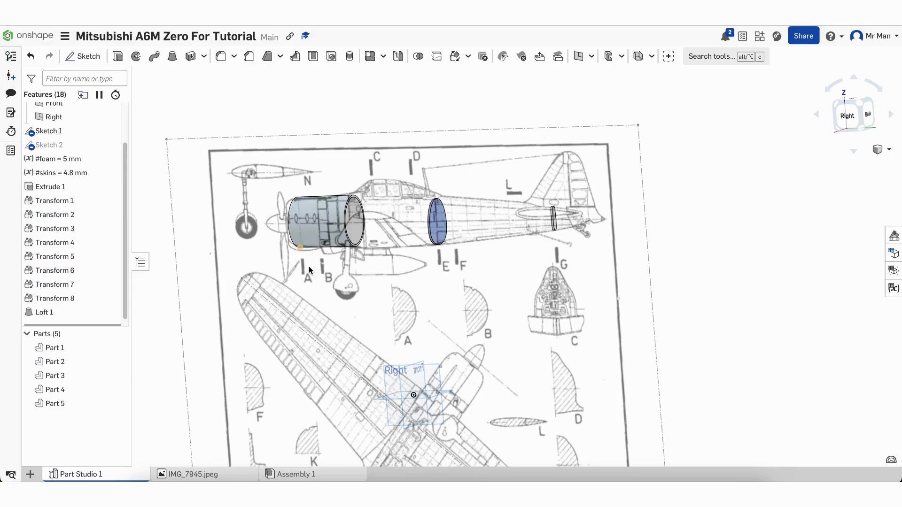
{"action": "scroll", "coordinate": [320, 265], "scroll_direction": "up", "scroll_amount": 5}
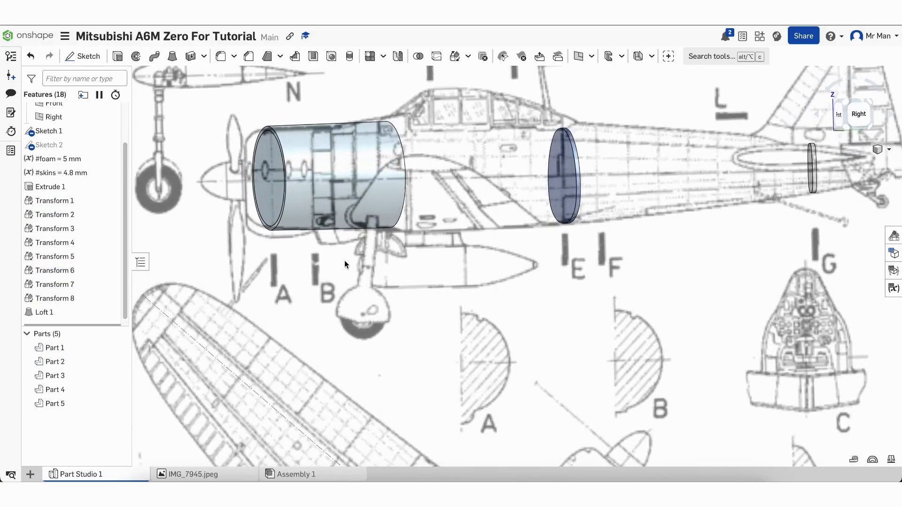
{"action": "right_click_drag", "start_coordinate": [344, 260], "coordinate": [313, 265]}
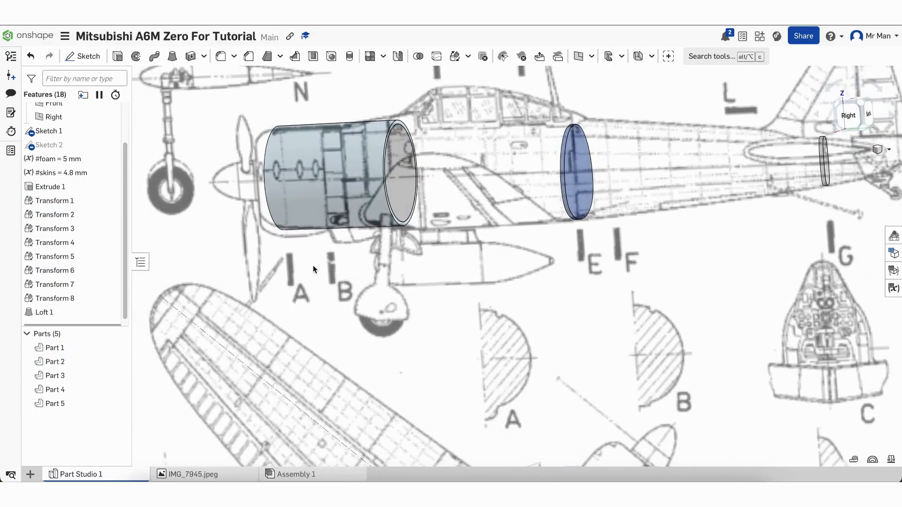
{"action": "left_click", "coordinate": [457, 57]}
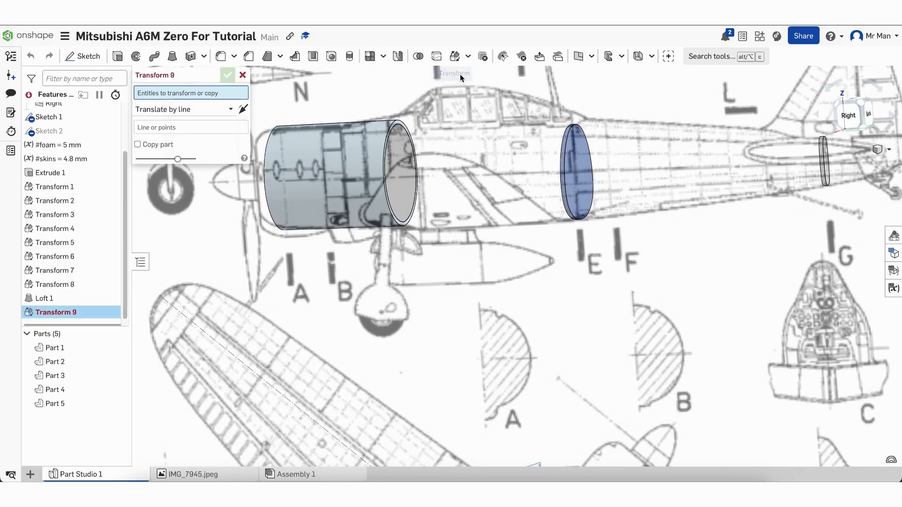
Loft a thin #skins (4.8 mm) skin from the second to the third section ellipse
{"action": "left_click", "coordinate": [242, 76]}
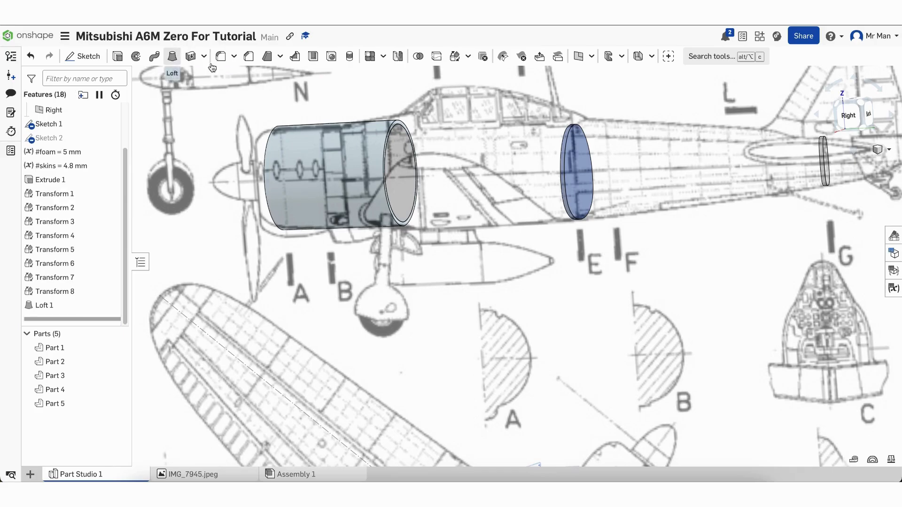
{"action": "left_click", "coordinate": [399, 169]}
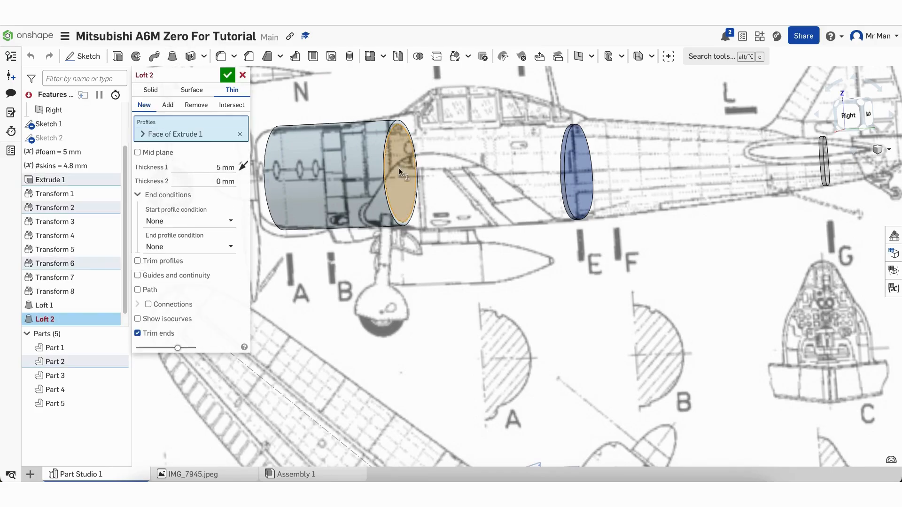
{"action": "left_click", "coordinate": [577, 170]}
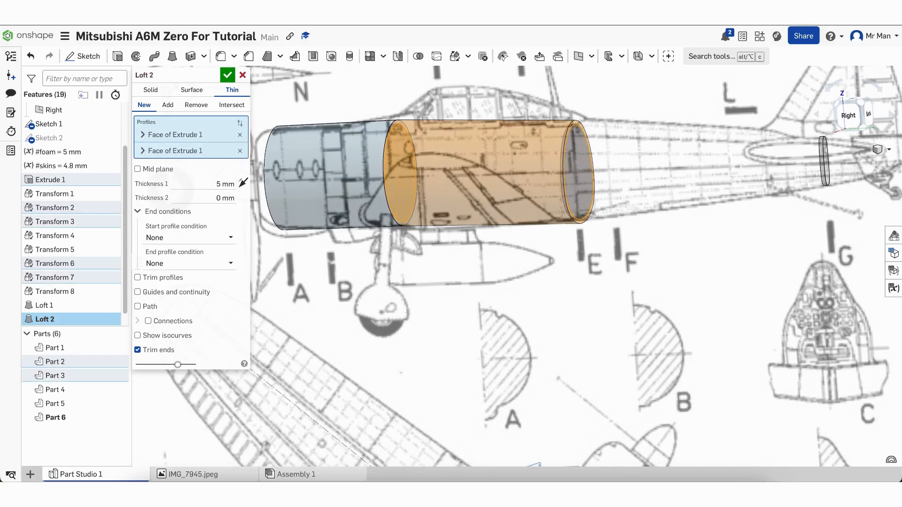
{"action": "left_click", "coordinate": [219, 185]}
{"action": "type", "text": "skin"}
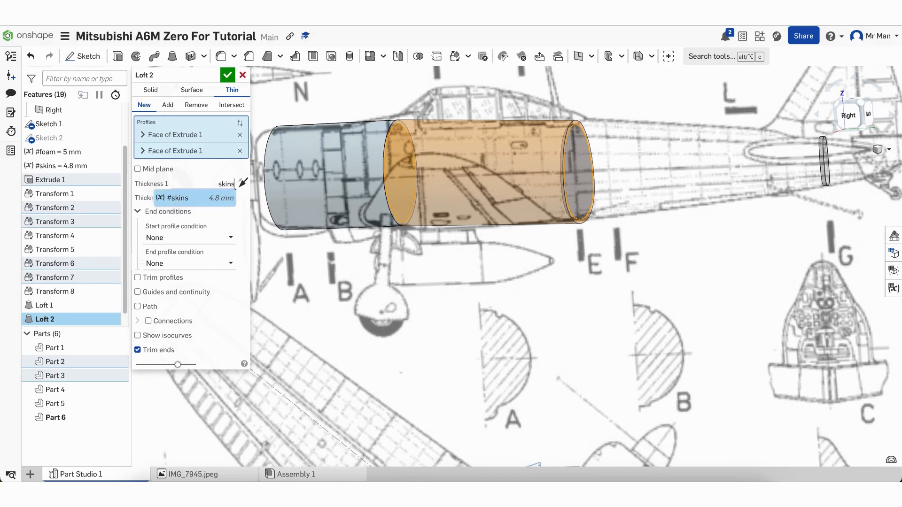
{"action": "type", "text": "s"}
{"action": "left_click", "coordinate": [217, 200]}
{"action": "left_click", "coordinate": [231, 214]}
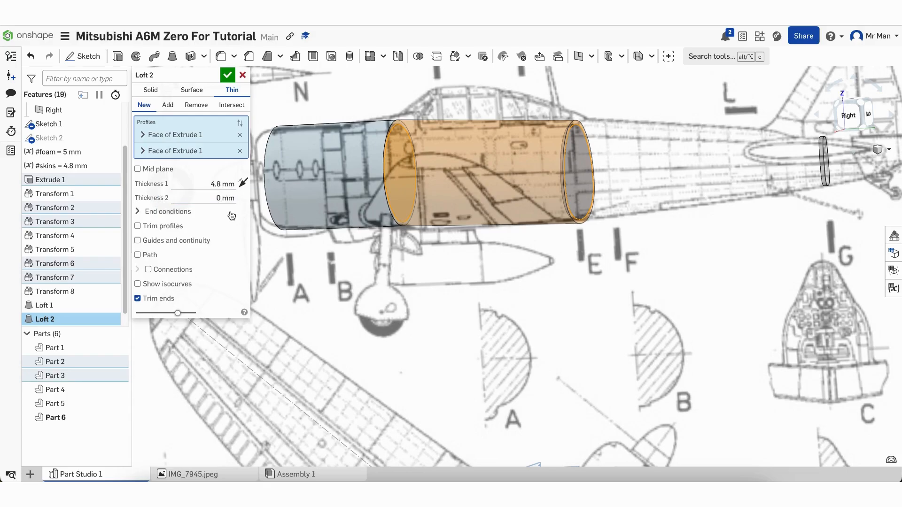
{"action": "left_click", "coordinate": [227, 76]}
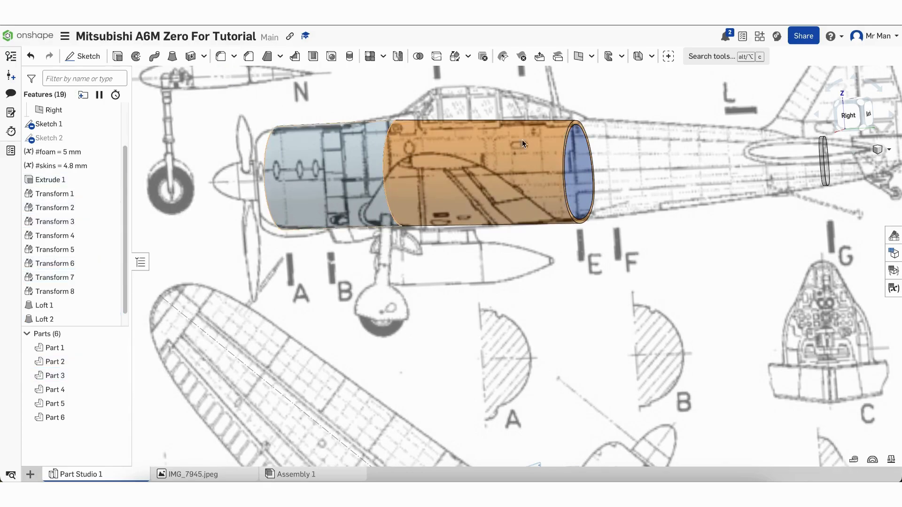
Loft a thin #skins skin from the third section ellipse to the tail ring, forming Part 7
{"action": "scroll", "coordinate": [640, 132], "scroll_direction": "down", "scroll_amount": 3}
{"action": "right_click_drag", "start_coordinate": [640, 128], "coordinate": [622, 130]}
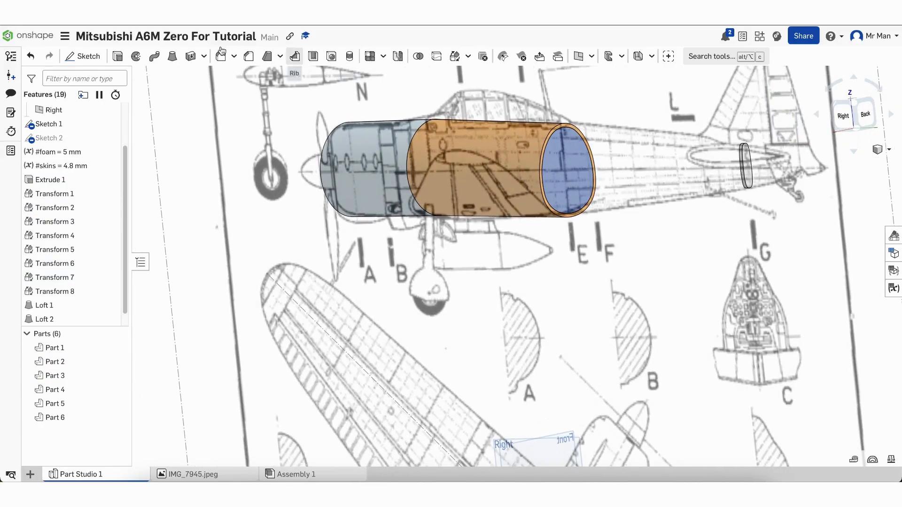
{"action": "left_click", "coordinate": [569, 165]}
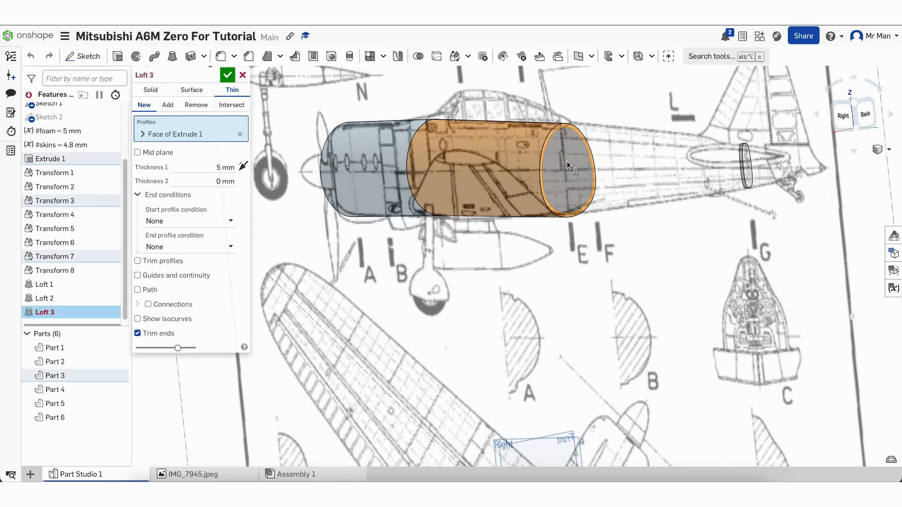
{"action": "left_click", "coordinate": [747, 167]}
{"action": "left_click", "coordinate": [229, 183]}
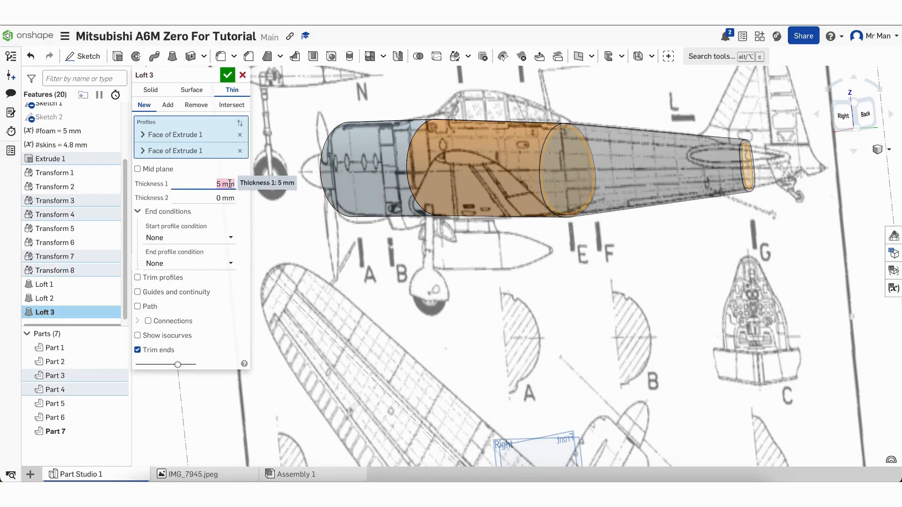
{"action": "type", "text": "ak"}
{"action": "type", "text": "#skins"}
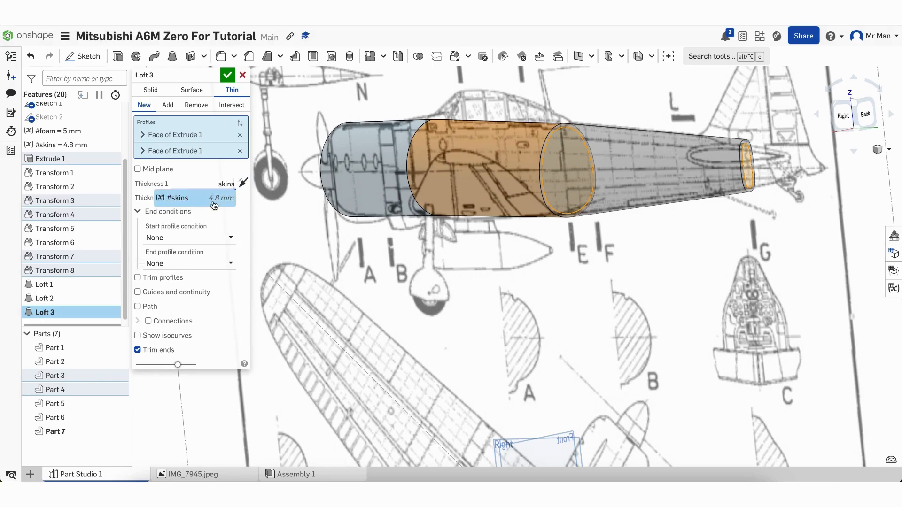
{"action": "left_click", "coordinate": [230, 77]}
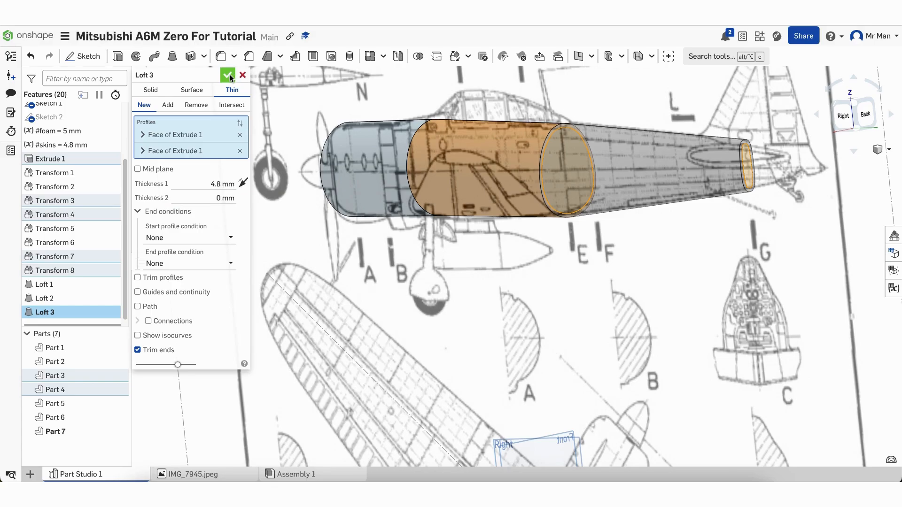
{"action": "mouse_move", "coordinate": [351, 308]}
{"action": "right_mouse_down"}
{"action": "mouse_move", "coordinate": [423, 300]}
{"action": "mouse_move", "coordinate": [318, 302]}
{"action": "mouse_move", "coordinate": [354, 294]}
{"action": "mouse_move", "coordinate": [396, 308]}
{"action": "mouse_move", "coordinate": [411, 308]}
{"action": "mouse_move", "coordinate": [387, 307]}
{"action": "mouse_move", "coordinate": [413, 303]}
{"action": "right_mouse_up"}
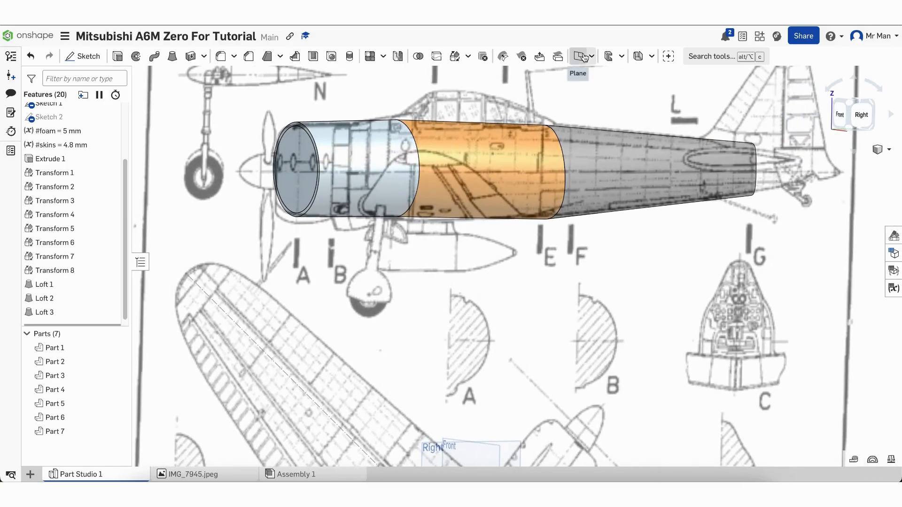
{"action": "right_click_drag", "start_coordinate": [240, 275], "coordinate": [218, 275]}
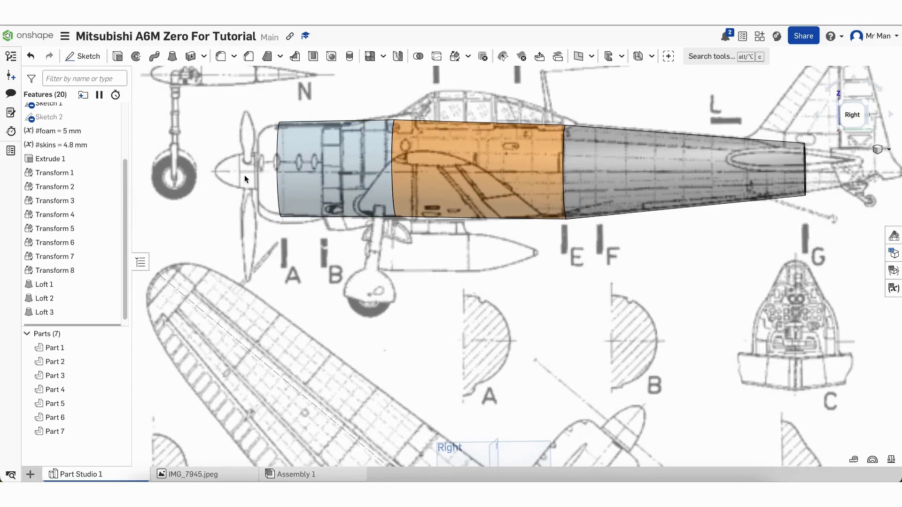
Start a plane referencing the front face of Extrude 1 at the fuselage nose
{"action": "left_click", "coordinate": [579, 57]}
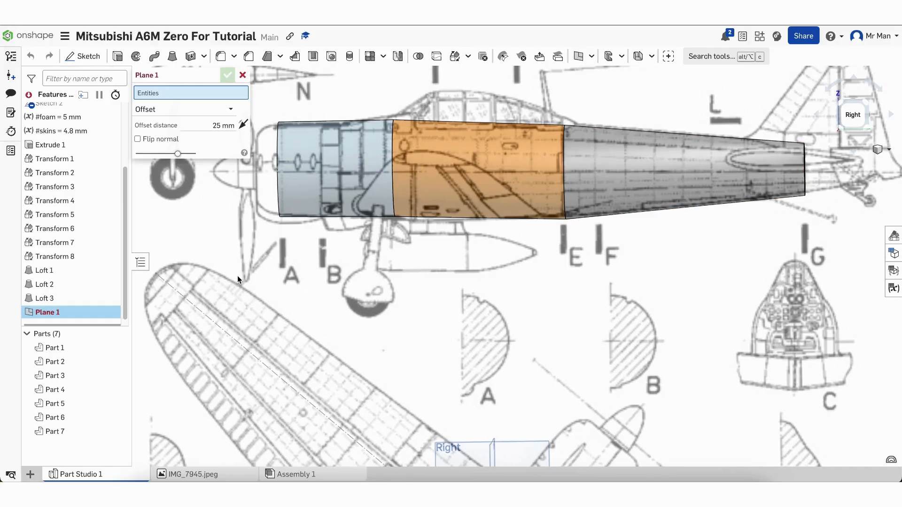
{"action": "right_click_drag", "start_coordinate": [237, 275], "coordinate": [287, 271]}
{"action": "left_click", "coordinate": [330, 149]}
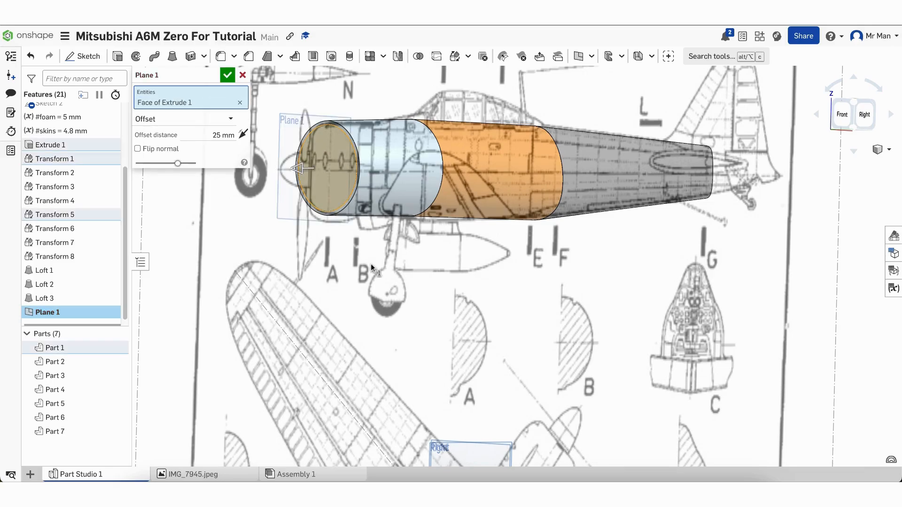
{"action": "left_click", "coordinate": [844, 114]}
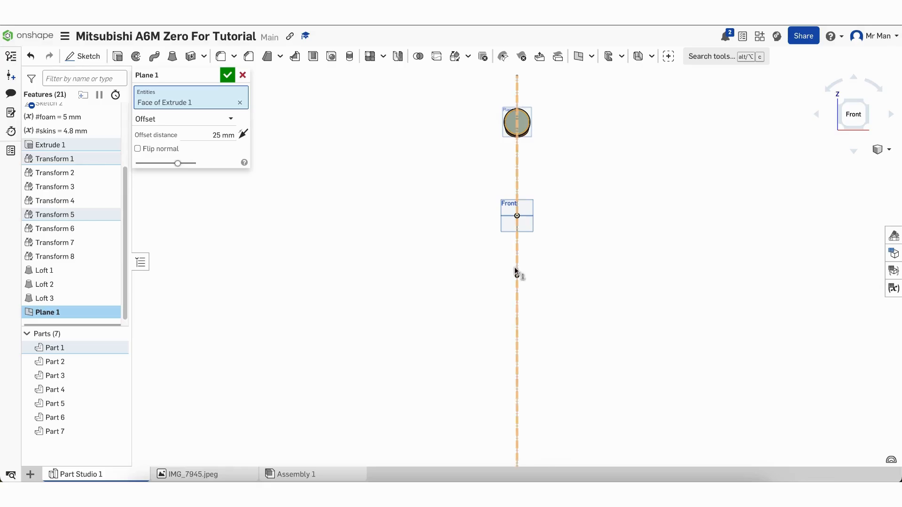
{"action": "scroll", "coordinate": [542, 113], "scroll_direction": "up", "scroll_amount": 1}
{"action": "scroll", "coordinate": [542, 113], "scroll_direction": "up", "scroll_amount": 2}
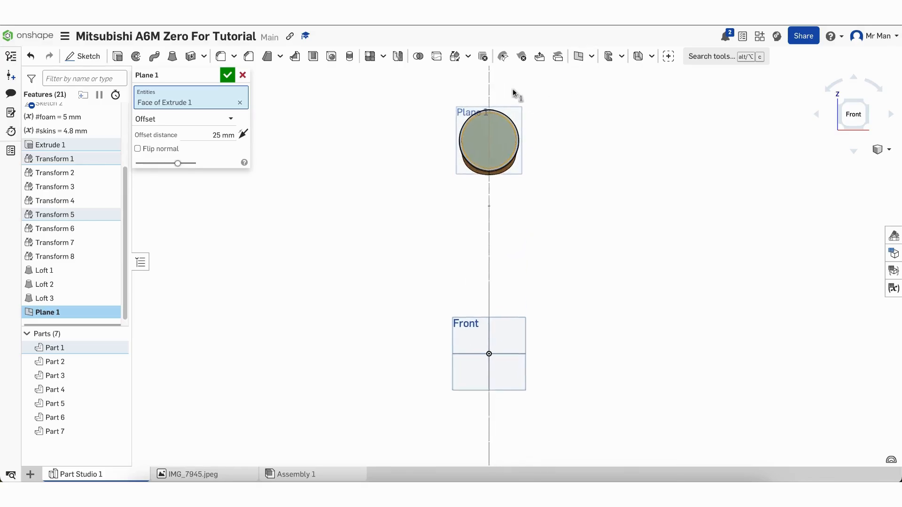
{"action": "scroll", "coordinate": [512, 88], "scroll_direction": "up", "scroll_amount": 3}
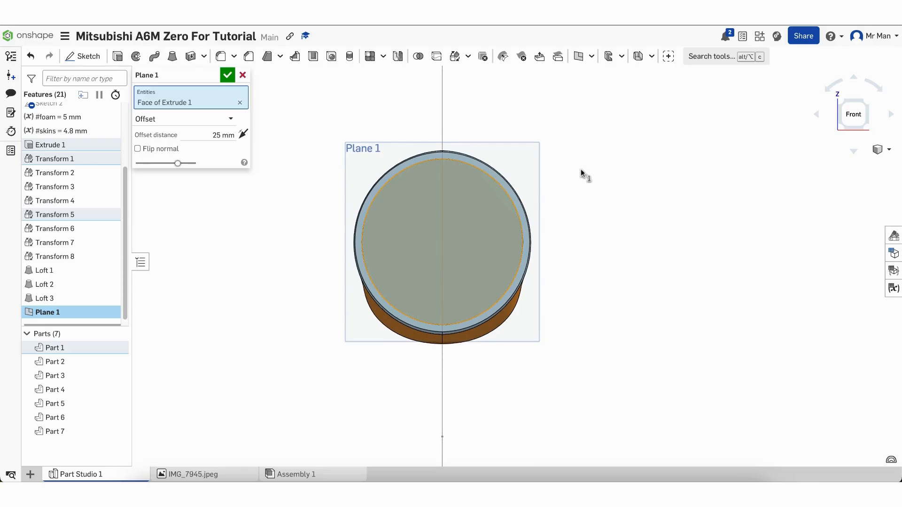
{"action": "left_click", "coordinate": [496, 246]}
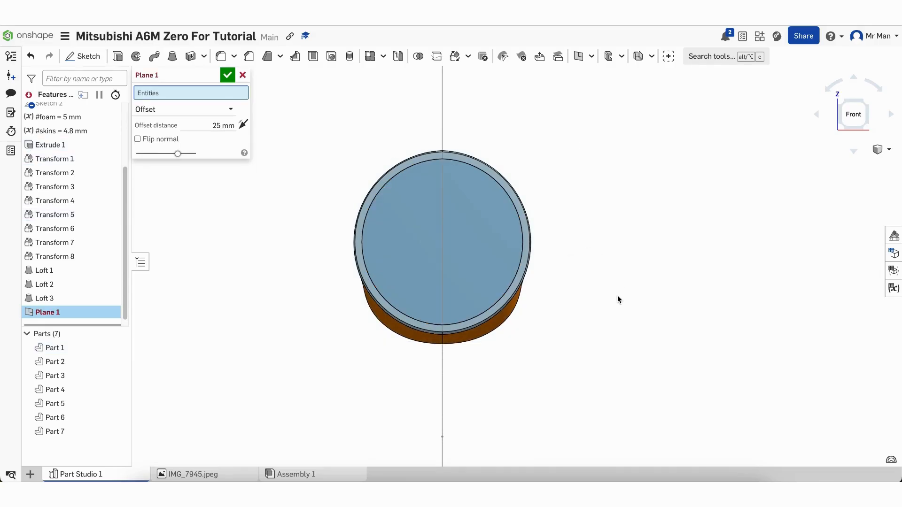
{"action": "scroll", "coordinate": [617, 299], "scroll_direction": "up", "scroll_amount": 2}
{"action": "scroll", "coordinate": [618, 299], "scroll_direction": "down", "scroll_amount": 1}
{"action": "left_click", "coordinate": [470, 238]}
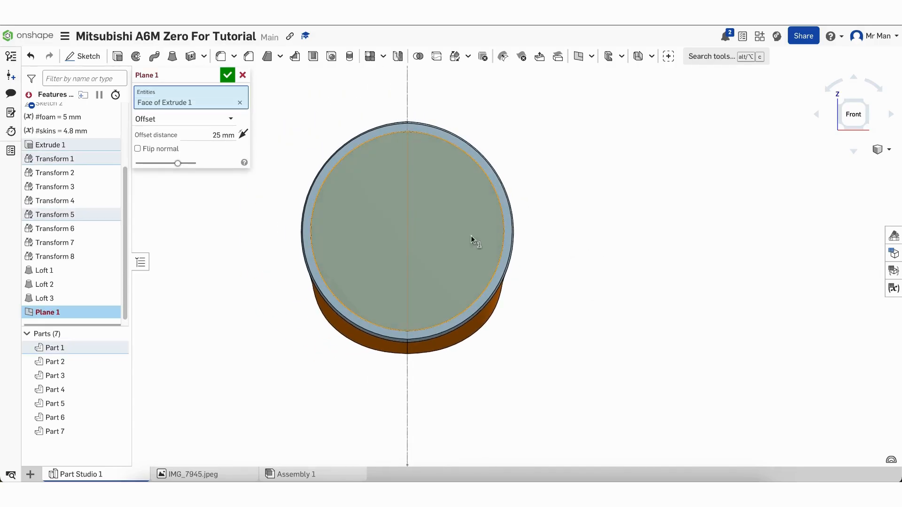
Offset Plane 1 28 mm ahead of the nose and confirm it
{"action": "right_click_drag", "start_coordinate": [471, 235], "coordinate": [522, 242]}
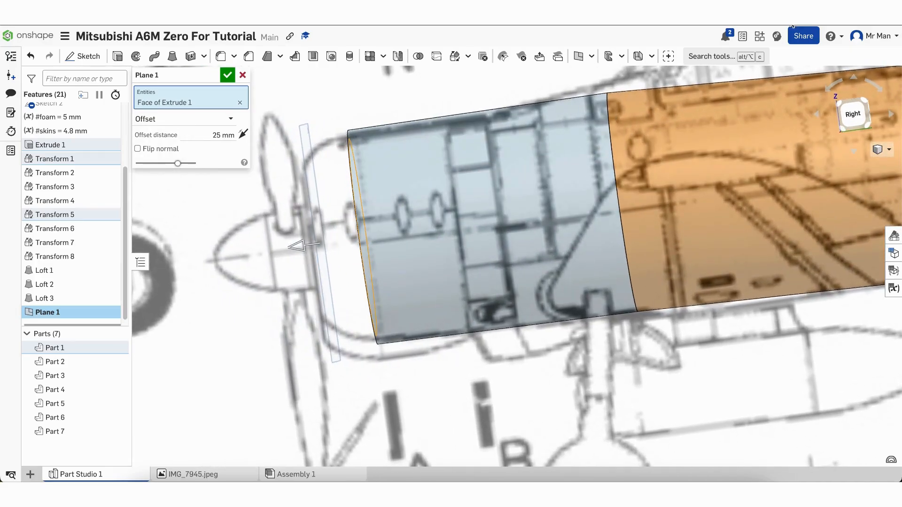
{"action": "left_click", "coordinate": [850, 113]}
{"action": "scroll", "coordinate": [441, 114], "scroll_direction": "up", "scroll_amount": 5}
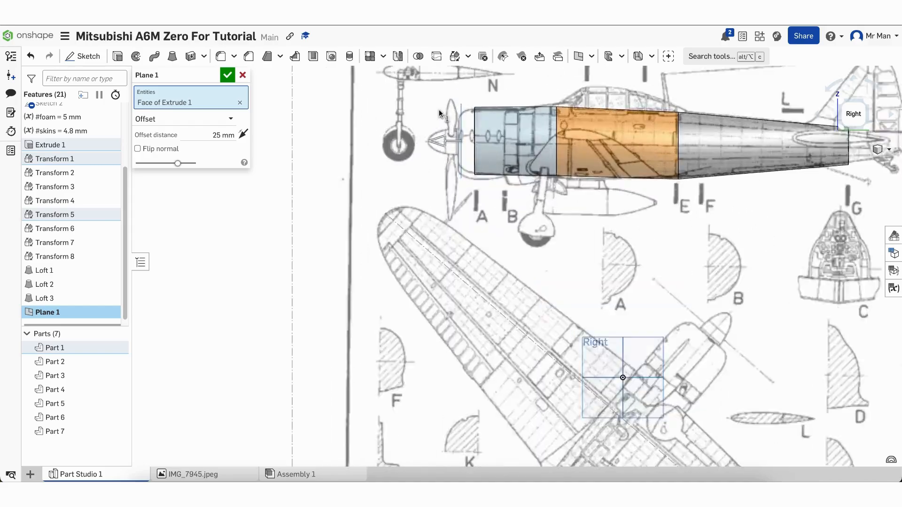
{"action": "scroll", "coordinate": [442, 114], "scroll_direction": "up", "scroll_amount": 3}
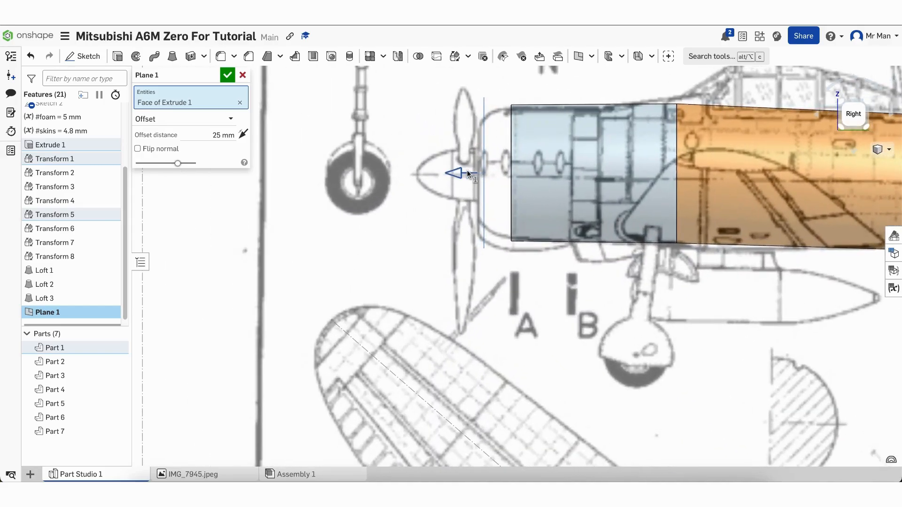
{"action": "left_click_drag", "start_coordinate": [467, 170], "coordinate": [467, 171]}
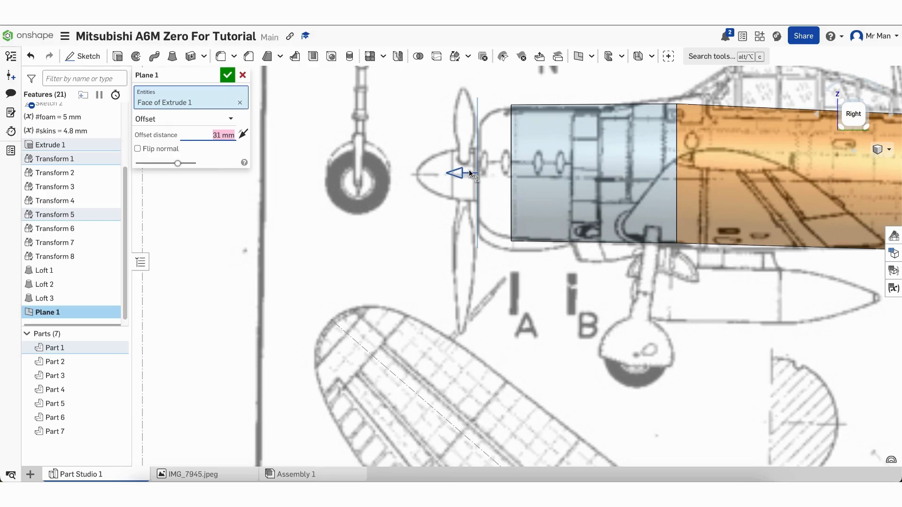
{"action": "key", "text": "Down"}
{"action": "key", "text": "Down"}
{"action": "key", "text": "Down"}
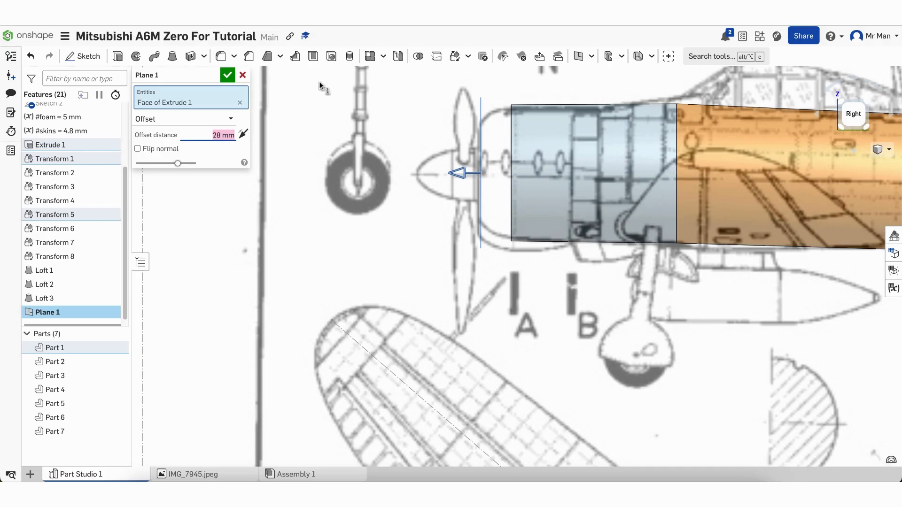
{"action": "left_click", "coordinate": [228, 75]}
{"action": "right_click_drag", "start_coordinate": [263, 110], "coordinate": [341, 147]}
{"action": "key", "text": "shift+7"}
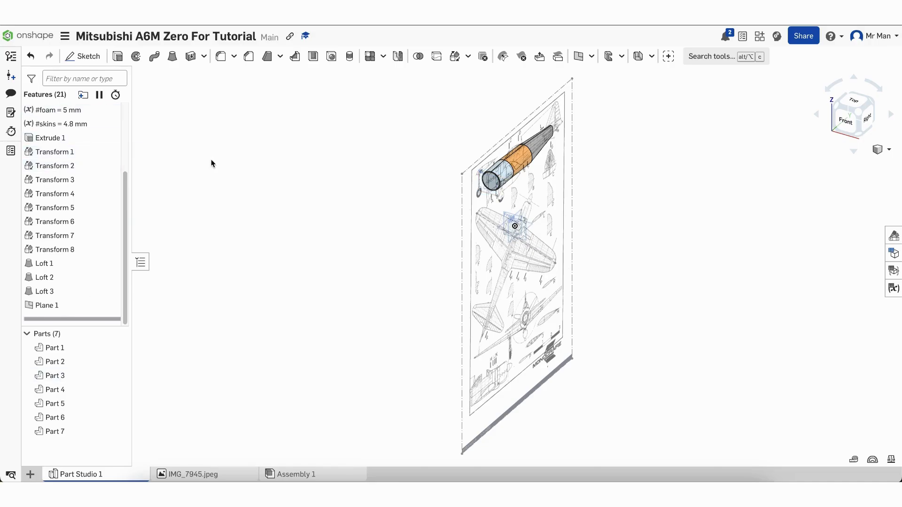
Start Sketch 3 on Plane 1 and view it straight on
{"action": "left_click", "coordinate": [95, 60]}
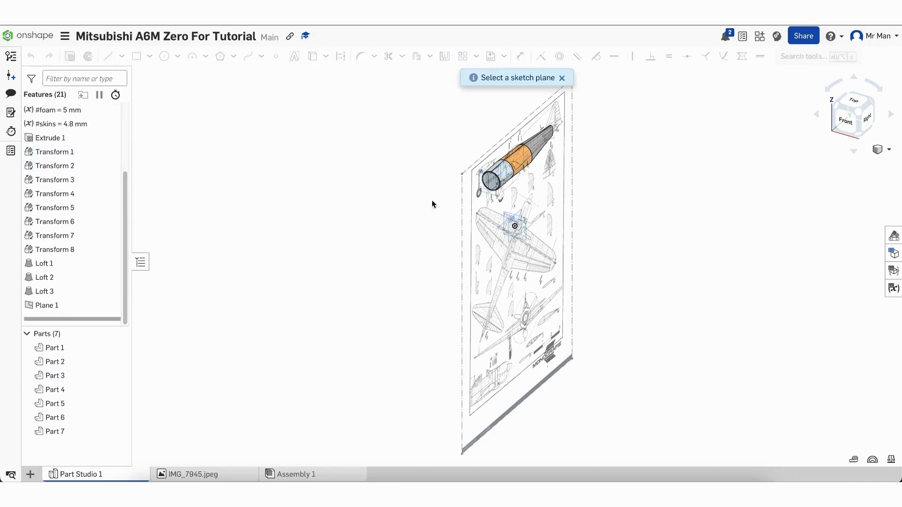
{"action": "left_click", "coordinate": [481, 187]}
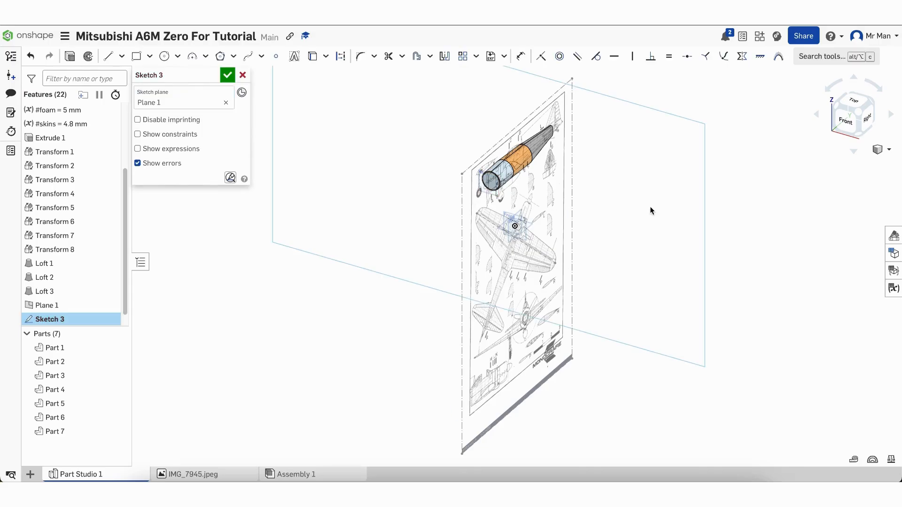
{"action": "left_click", "coordinate": [845, 121]}
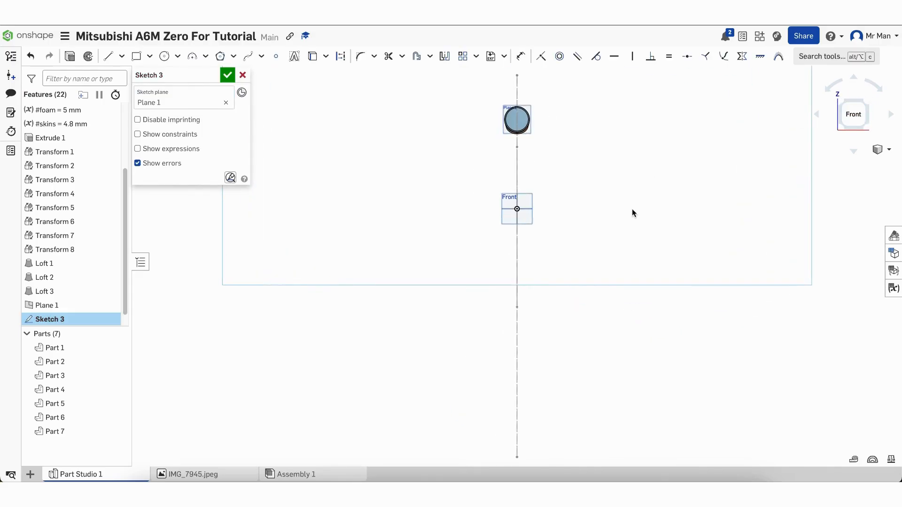
{"action": "scroll", "coordinate": [565, 141], "scroll_direction": "up", "scroll_amount": 5}
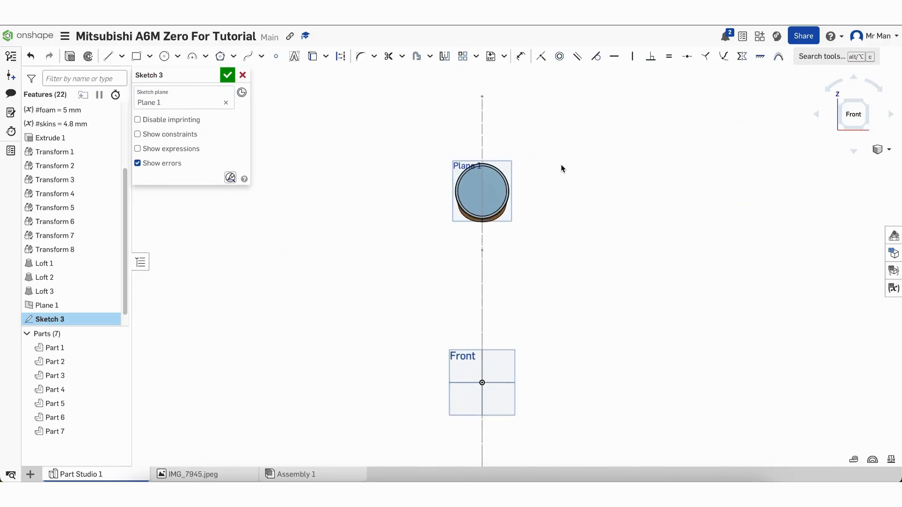
{"action": "scroll", "coordinate": [519, 223], "scroll_direction": "up", "scroll_amount": 2}
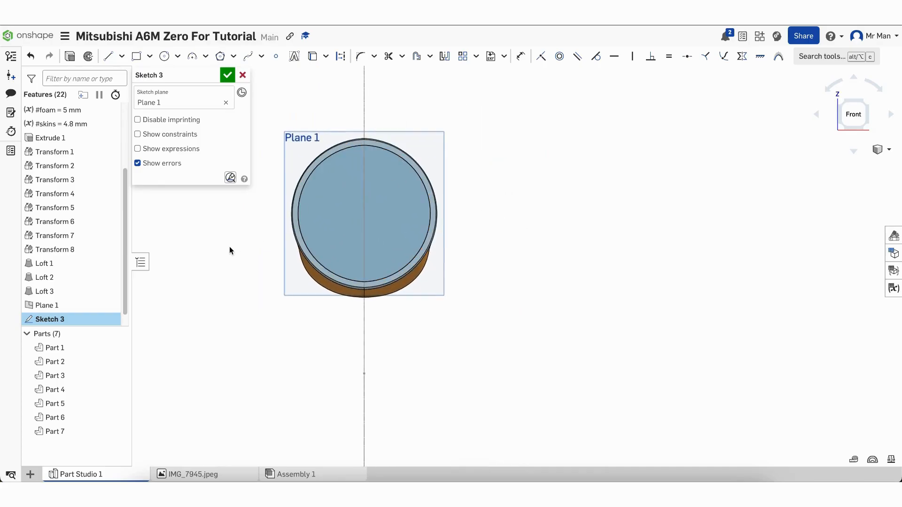
{"action": "scroll", "coordinate": [241, 211], "scroll_direction": "up", "scroll_amount": 3}
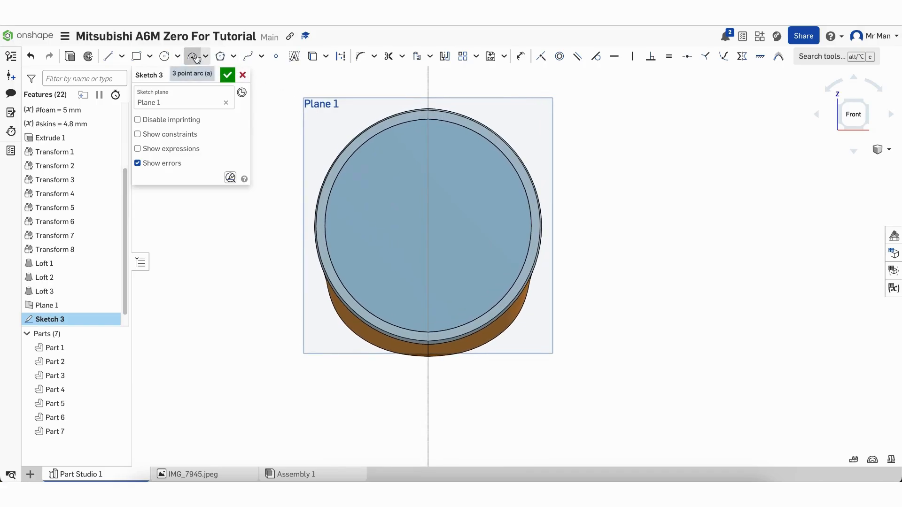
Draw a 57.75 mm radius three-point arc along the right half of the inner rim
{"action": "left_click", "coordinate": [195, 57]}
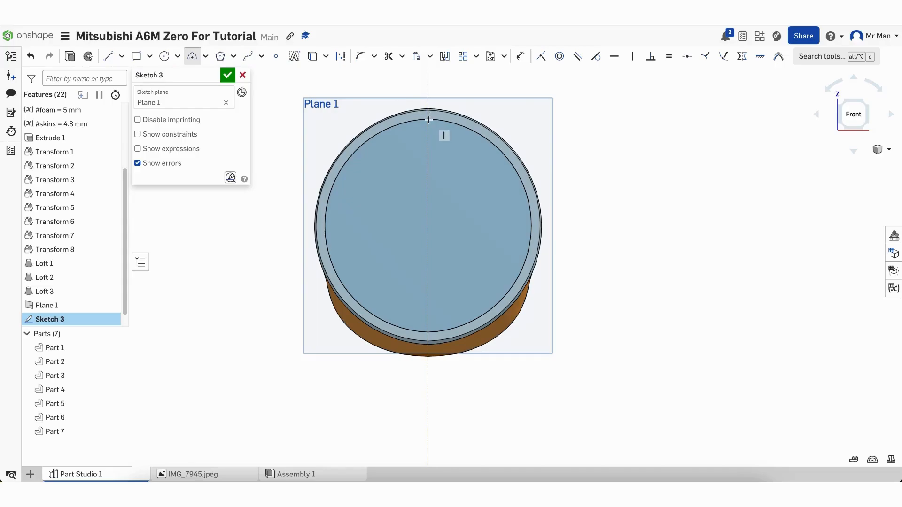
{"action": "scroll", "coordinate": [428, 120], "scroll_direction": "up", "scroll_amount": 10}
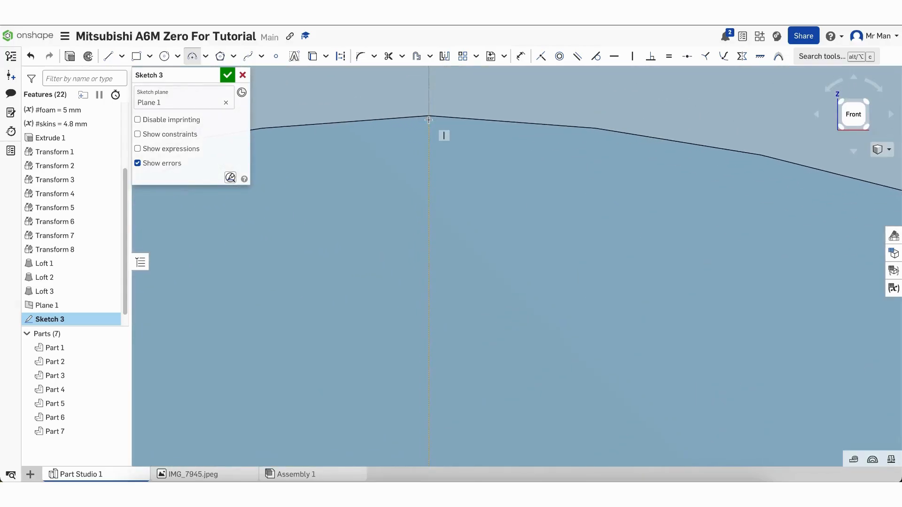
{"action": "scroll", "coordinate": [429, 120], "scroll_direction": "up", "scroll_amount": 3}
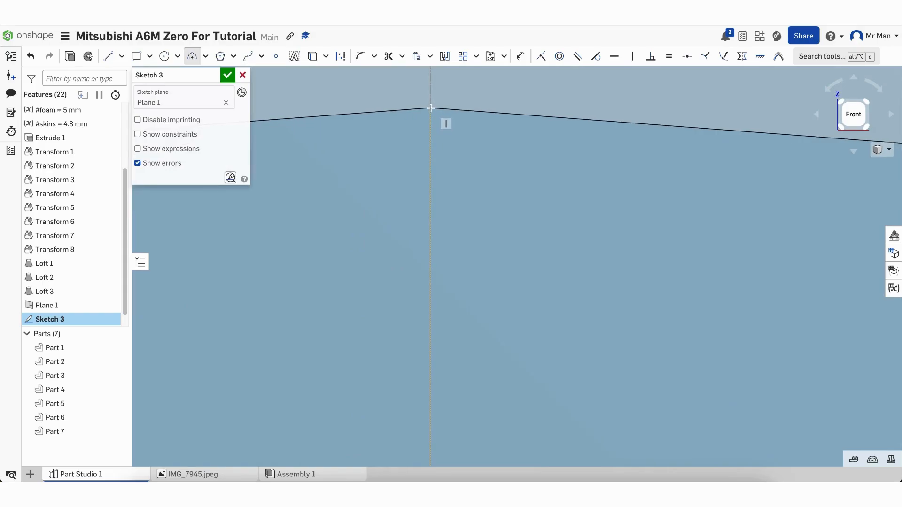
{"action": "left_click", "coordinate": [430, 108]}
{"action": "scroll", "coordinate": [431, 108], "scroll_direction": "down", "scroll_amount": 12}
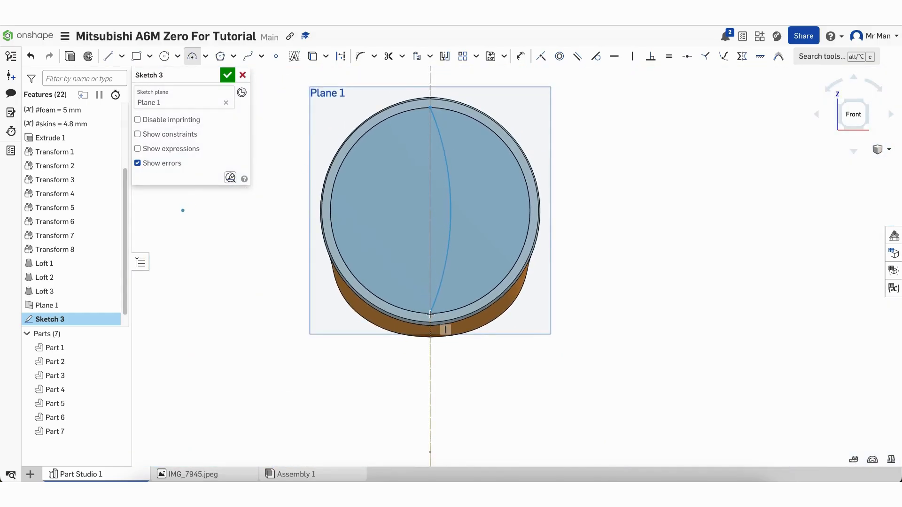
{"action": "scroll", "coordinate": [430, 314], "scroll_direction": "up", "scroll_amount": 10}
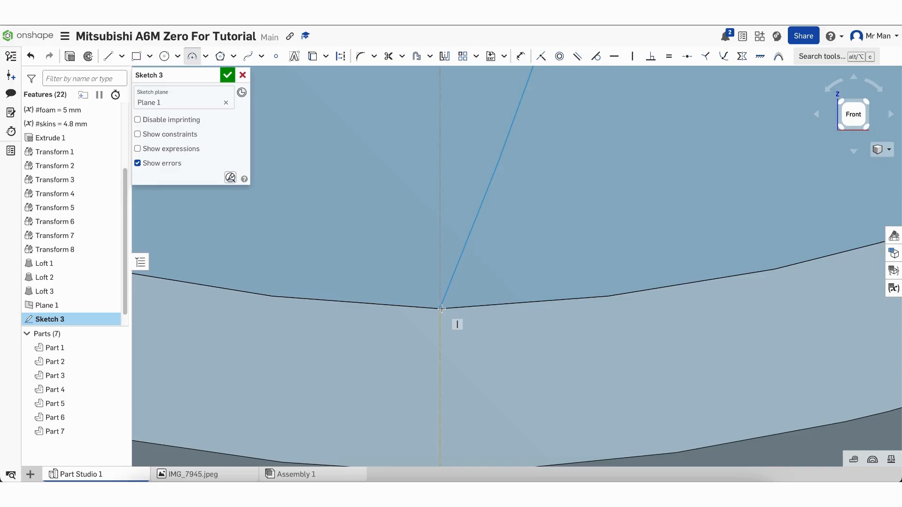
{"action": "left_click", "coordinate": [441, 308]}
{"action": "scroll", "coordinate": [441, 308], "scroll_direction": "down", "scroll_amount": 10}
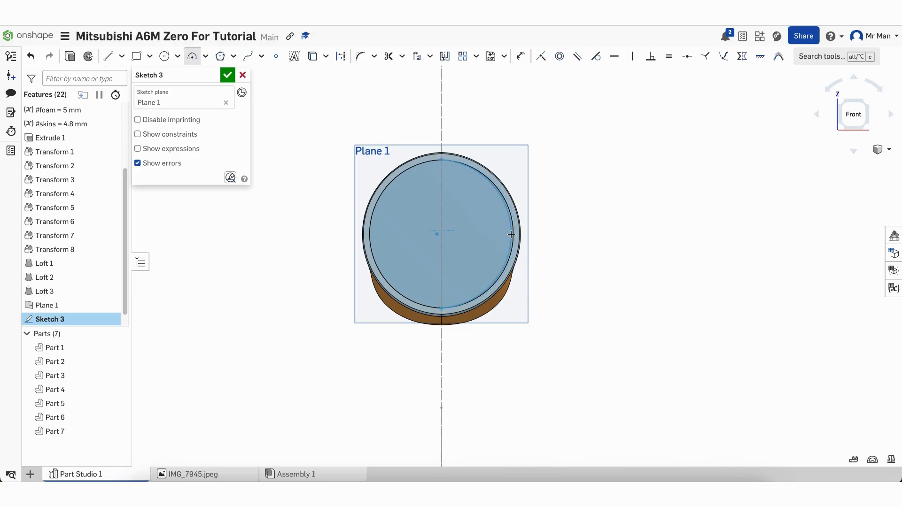
{"action": "scroll", "coordinate": [512, 234], "scroll_direction": "up", "scroll_amount": 10}
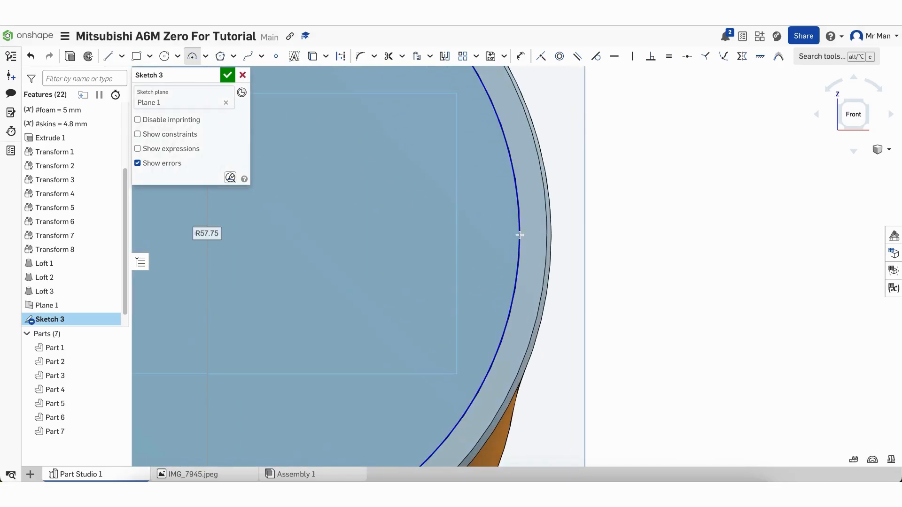
{"action": "scroll", "coordinate": [411, 268], "scroll_direction": "down", "scroll_amount": 5}
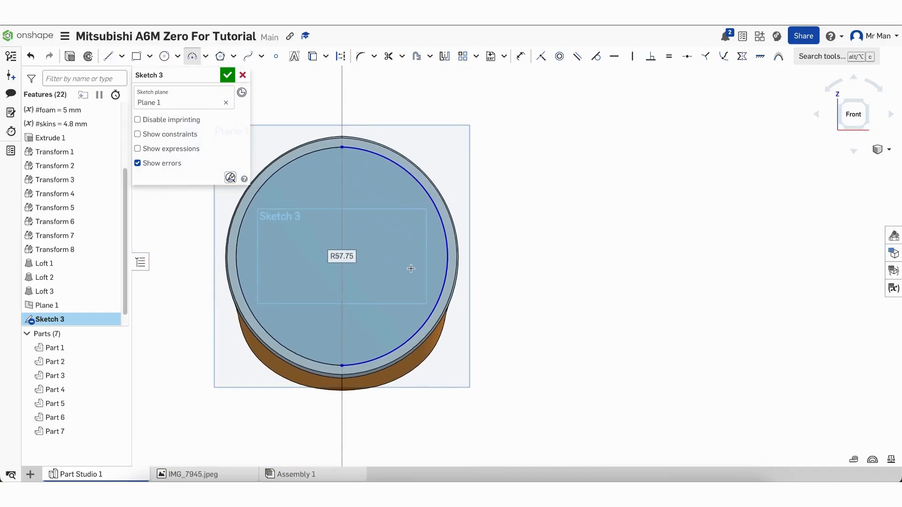
{"action": "left_click", "coordinate": [411, 268]}
{"action": "key", "text": "Escape"}
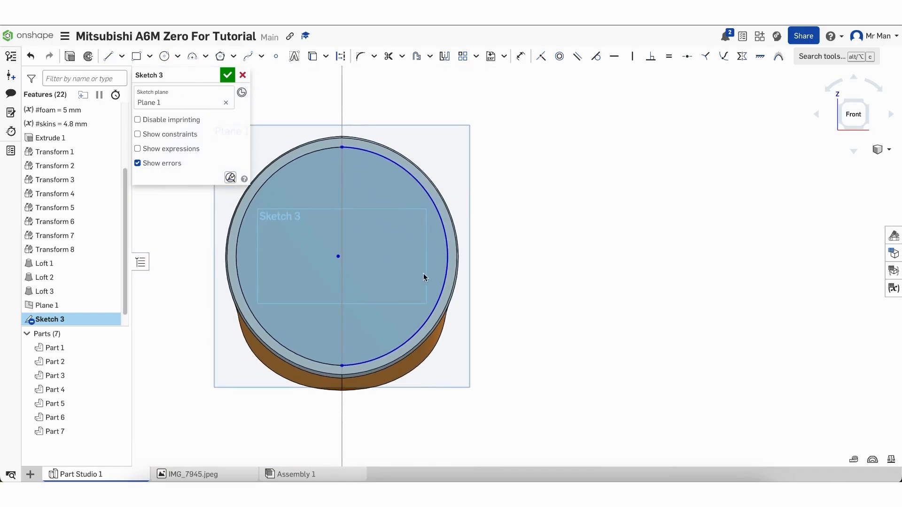
{"action": "left_click", "coordinate": [444, 57]}
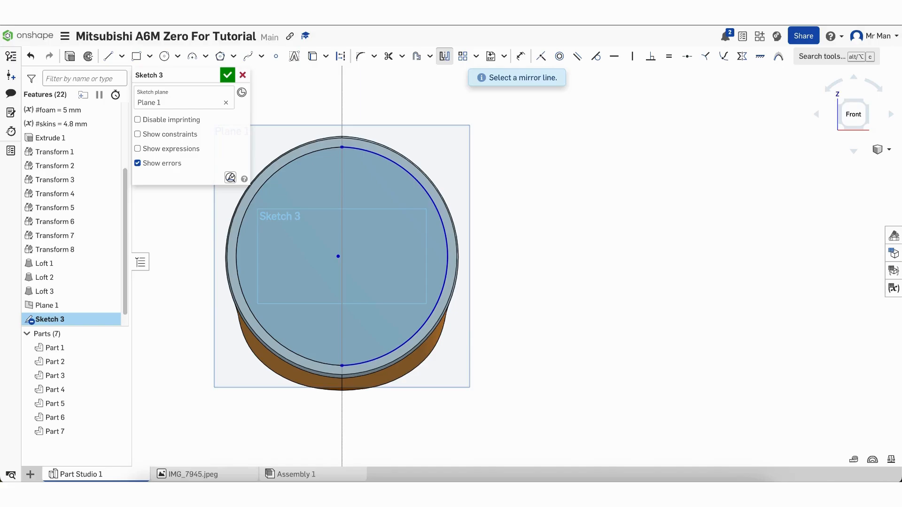
{"action": "key", "text": "Escape"}
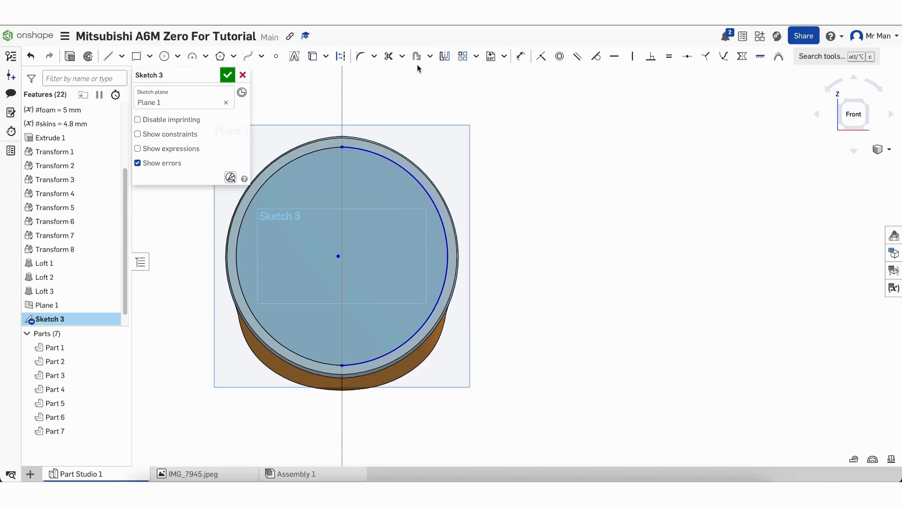
Offset the rim arc 8 mm inward and delete the original arc
{"action": "left_click", "coordinate": [417, 57]}
{"action": "left_click", "coordinate": [424, 187]}
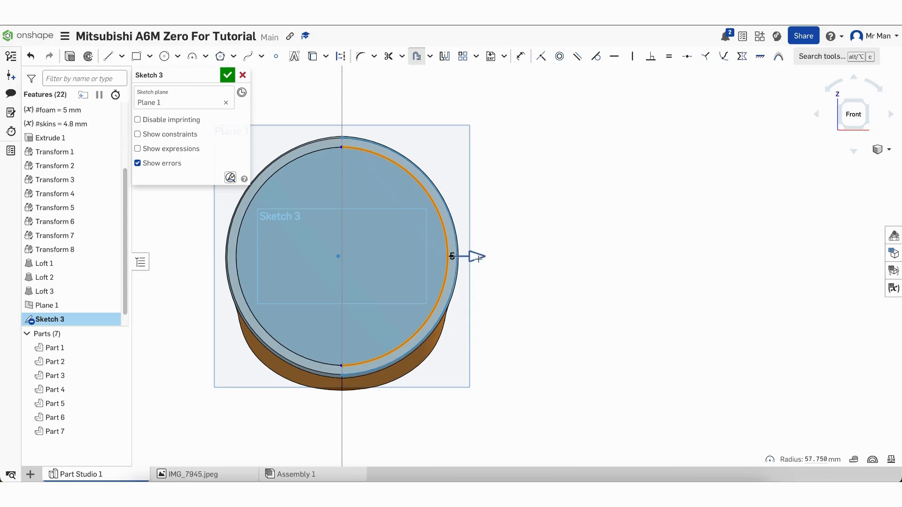
{"action": "left_click_drag", "start_coordinate": [479, 259], "coordinate": [461, 265]}
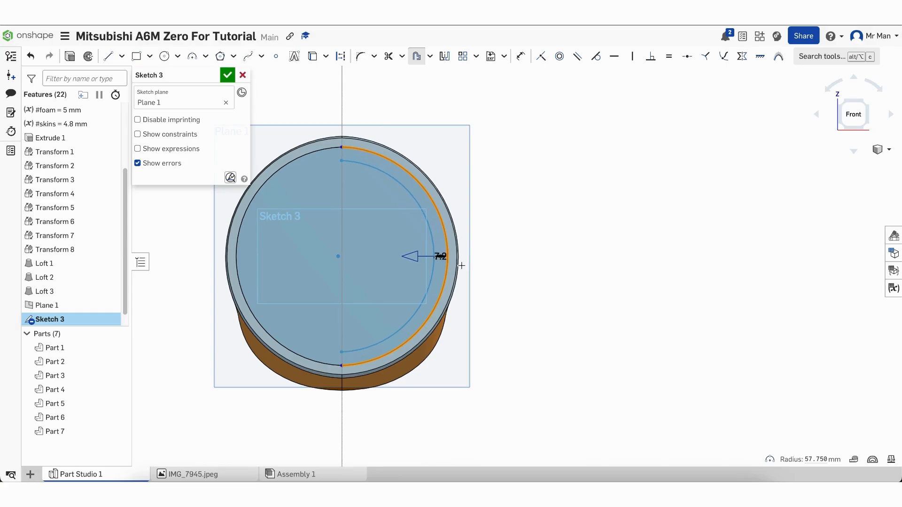
{"action": "left_click", "coordinate": [506, 263]}
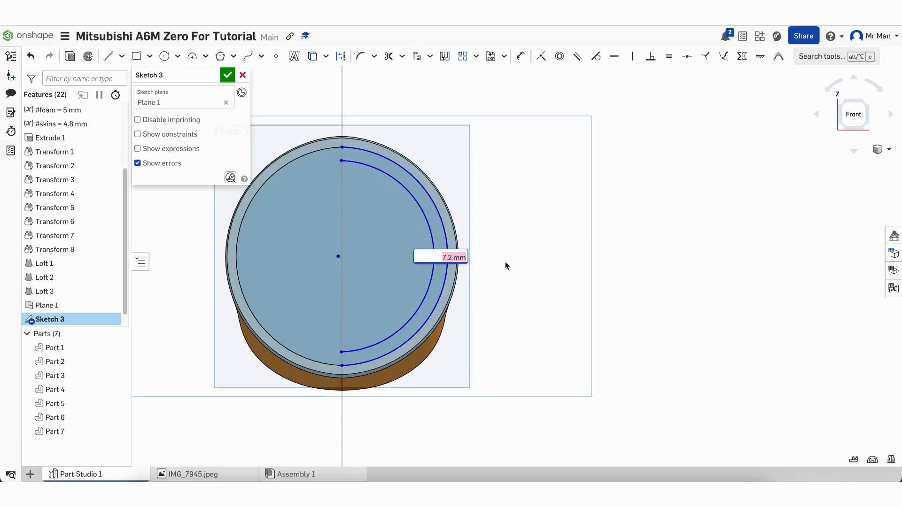
{"action": "type", "text": "8"}
{"action": "key", "text": "Return"}
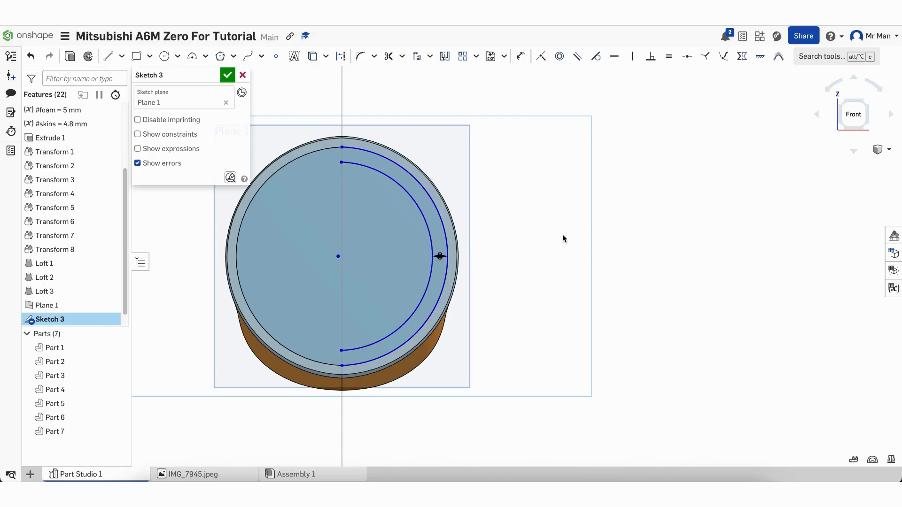
{"action": "left_click", "coordinate": [448, 257]}
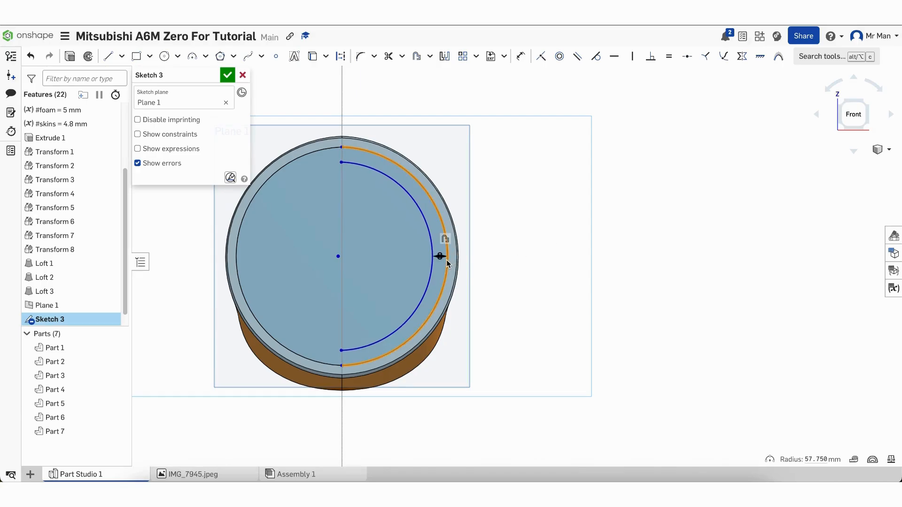
{"action": "key", "text": "Delete"}
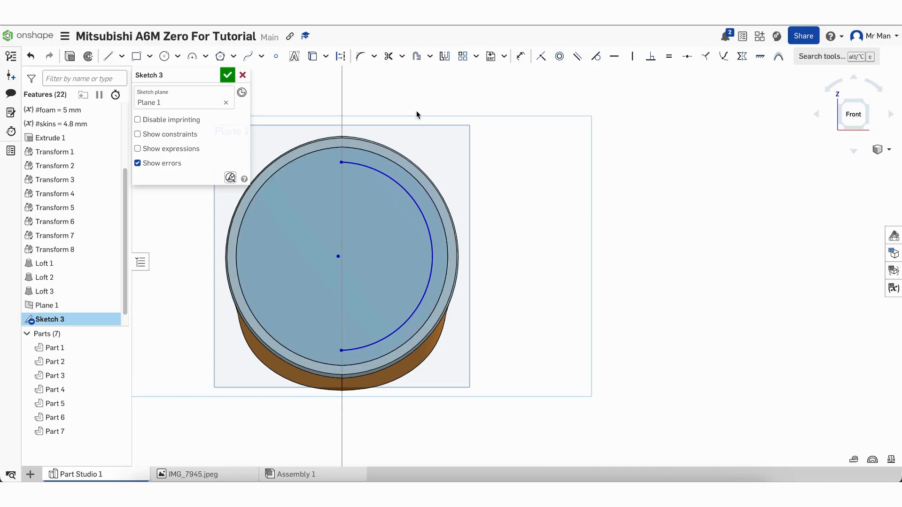
Mirror the arc about the vertical line into a full circle and close Sketch 3
{"action": "left_click", "coordinate": [444, 56]}
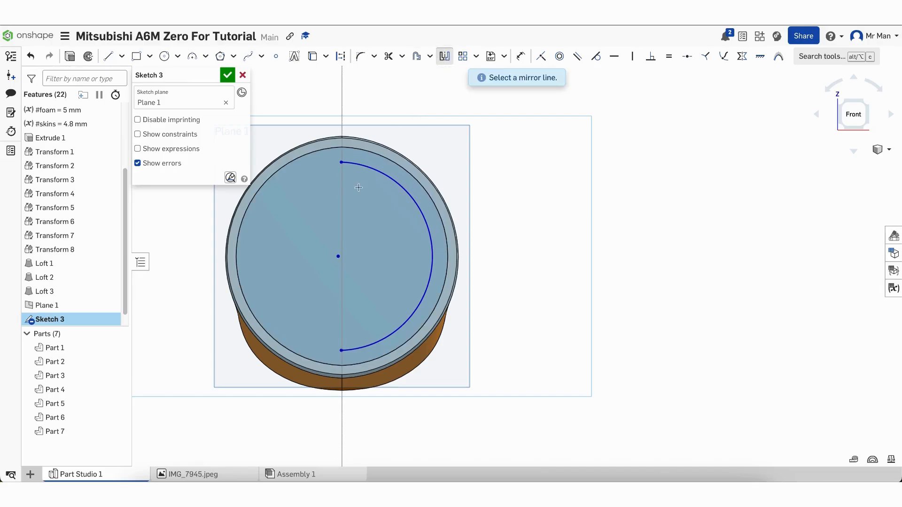
{"action": "left_click", "coordinate": [340, 192]}
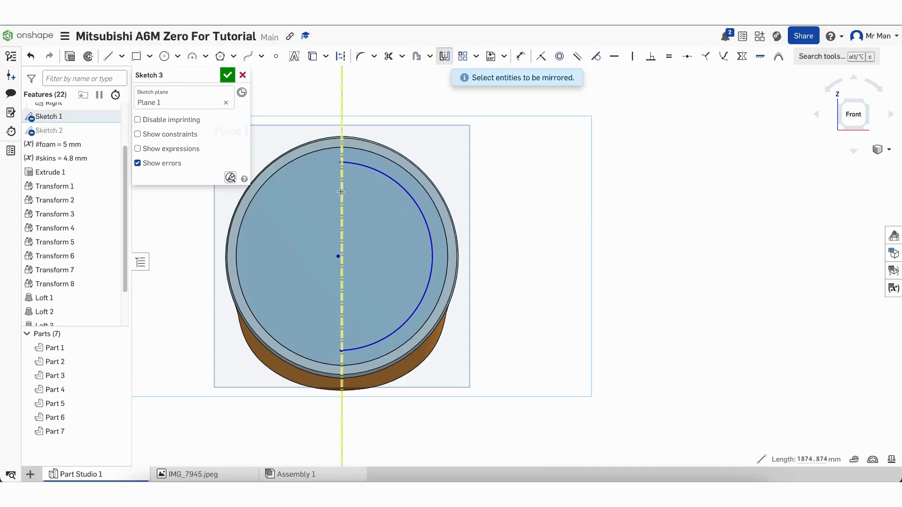
{"action": "left_click", "coordinate": [390, 183]}
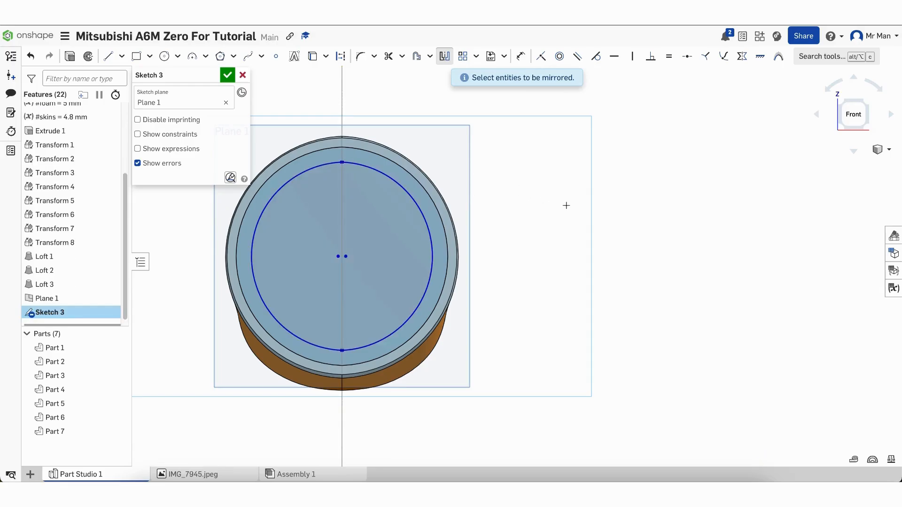
{"action": "key", "text": "Escape"}
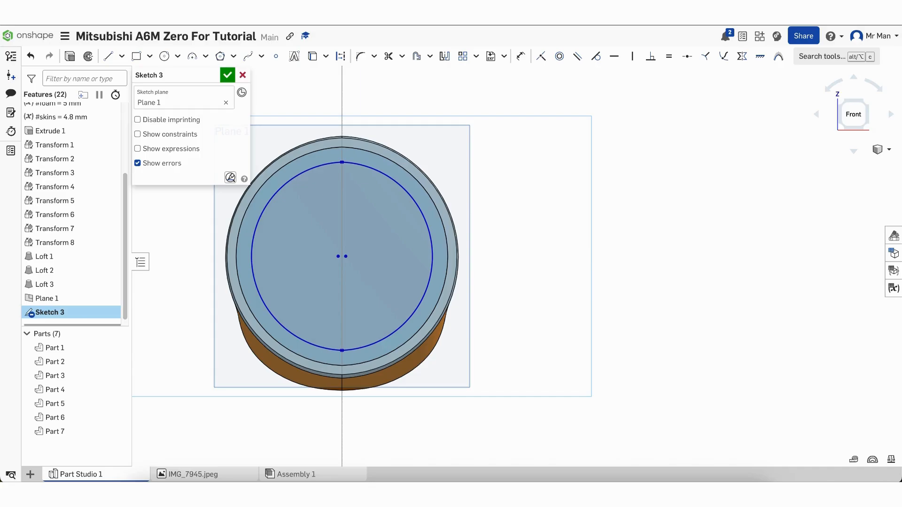
{"action": "left_click", "coordinate": [228, 75]}
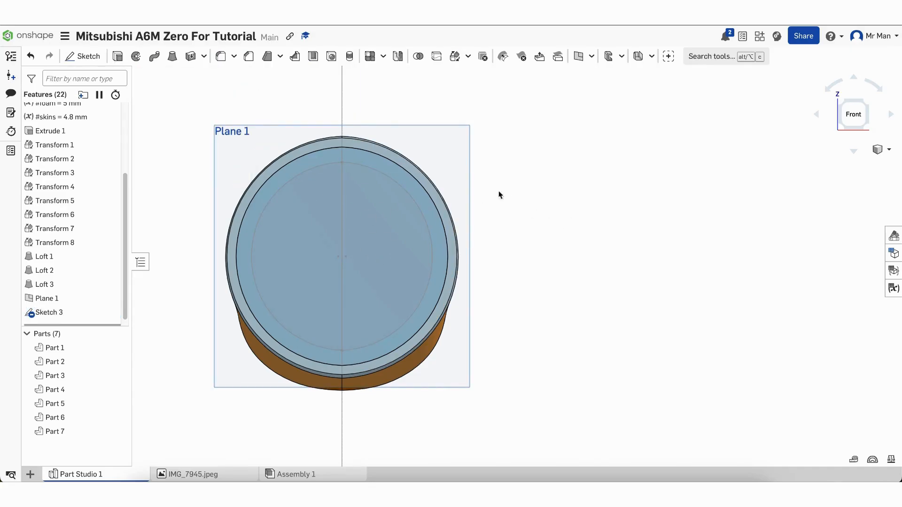
{"action": "left_click", "coordinate": [172, 56]}
Loft a #skins thin skin from the Extrude 1 face to the Sketch 3 circle
{"action": "right_click_drag", "start_coordinate": [528, 223], "coordinate": [446, 223]}
{"action": "left_click", "coordinate": [364, 184]}
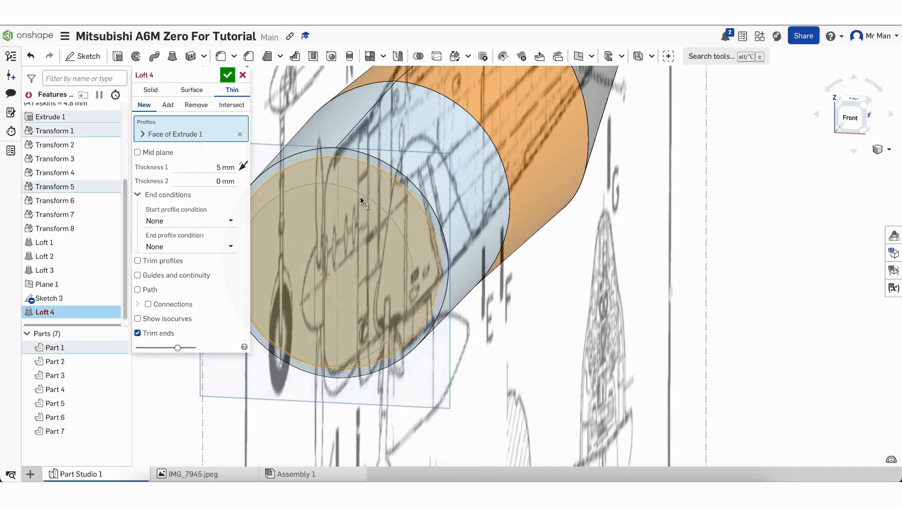
{"action": "left_click", "coordinate": [346, 229]}
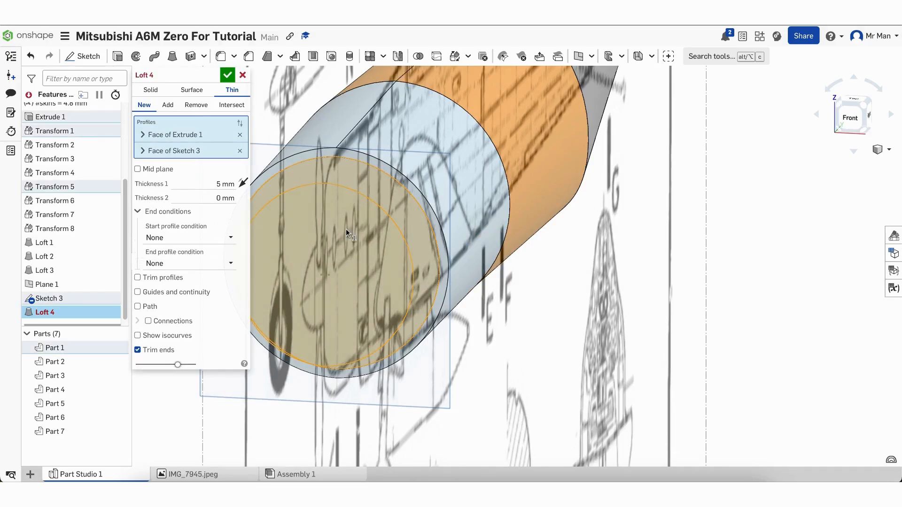
{"action": "left_click", "coordinate": [235, 185]}
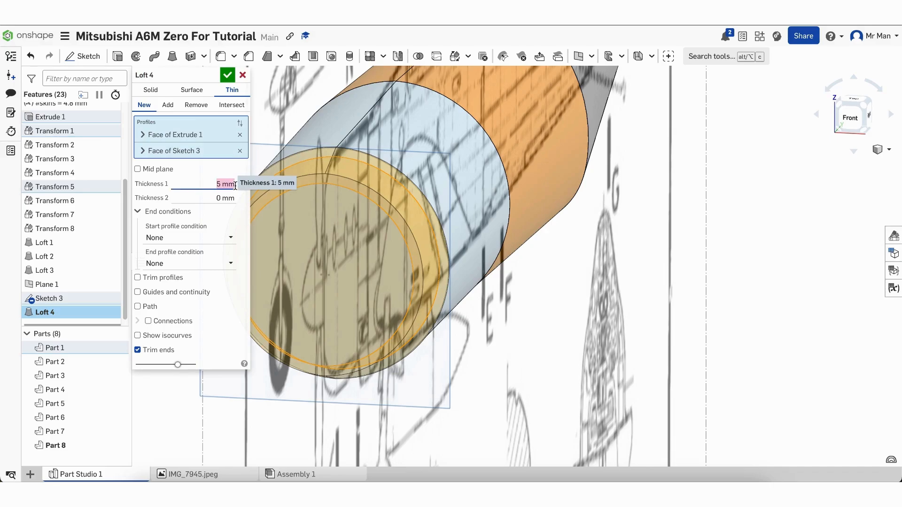
{"action": "type", "text": "skins"}
{"action": "key", "text": "Return"}
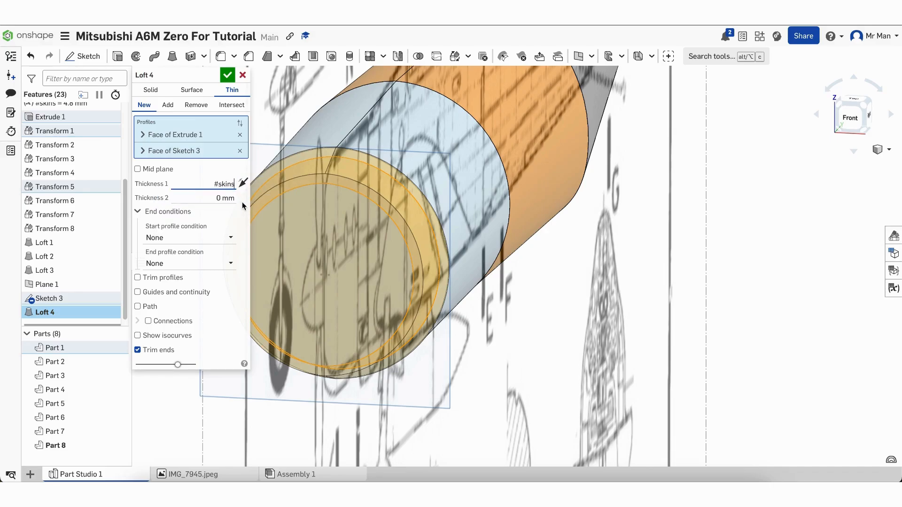
{"action": "right_click_drag", "start_coordinate": [614, 342], "coordinate": [543, 337]}
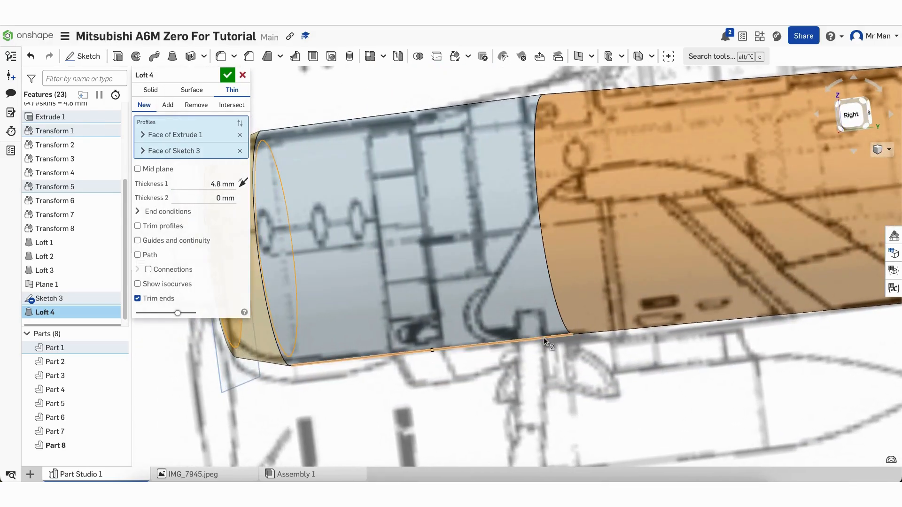
{"action": "scroll", "coordinate": [543, 337], "scroll_direction": "down", "scroll_amount": 4}
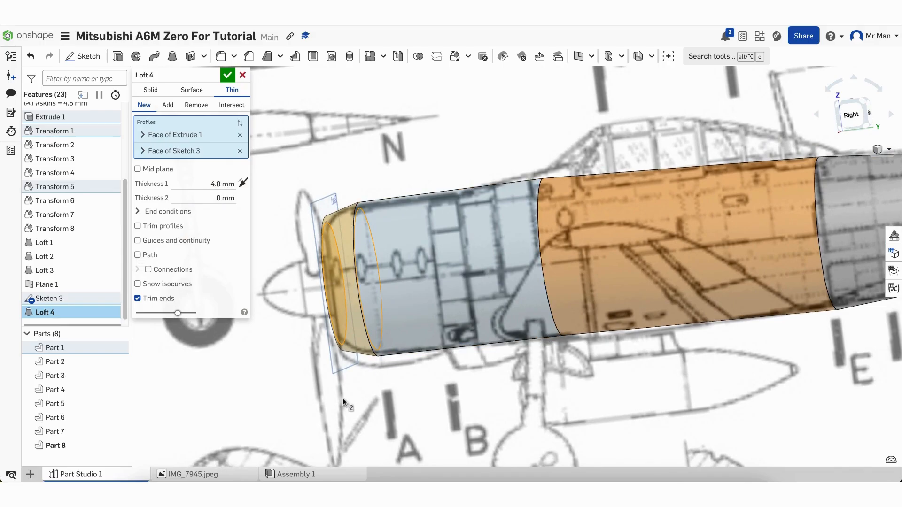
{"action": "right_click_drag", "start_coordinate": [342, 398], "coordinate": [351, 399]}
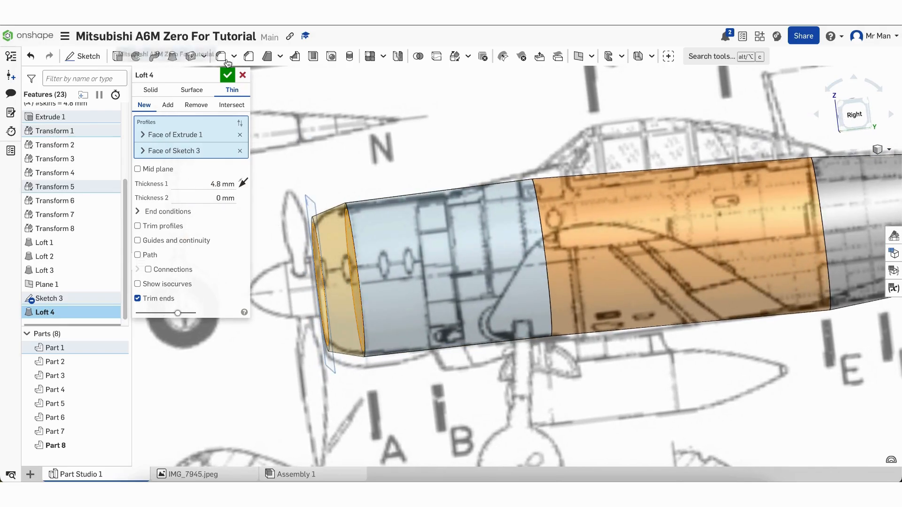
{"action": "left_click", "coordinate": [227, 76]}
Orbit and zoom around the model to inspect the new nose cowl
{"action": "mouse_move", "coordinate": [252, 272]}
{"action": "right_mouse_down"}
{"action": "mouse_move", "coordinate": [285, 271]}
{"action": "mouse_move", "coordinate": [239, 275]}
{"action": "mouse_move", "coordinate": [246, 295]}
{"action": "mouse_move", "coordinate": [238, 215]}
{"action": "mouse_move", "coordinate": [258, 249]}
{"action": "mouse_move", "coordinate": [245, 268]}
{"action": "mouse_move", "coordinate": [263, 278]}
{"action": "right_mouse_up"}
{"action": "scroll", "coordinate": [263, 276], "scroll_direction": "down", "scroll_amount": 5}
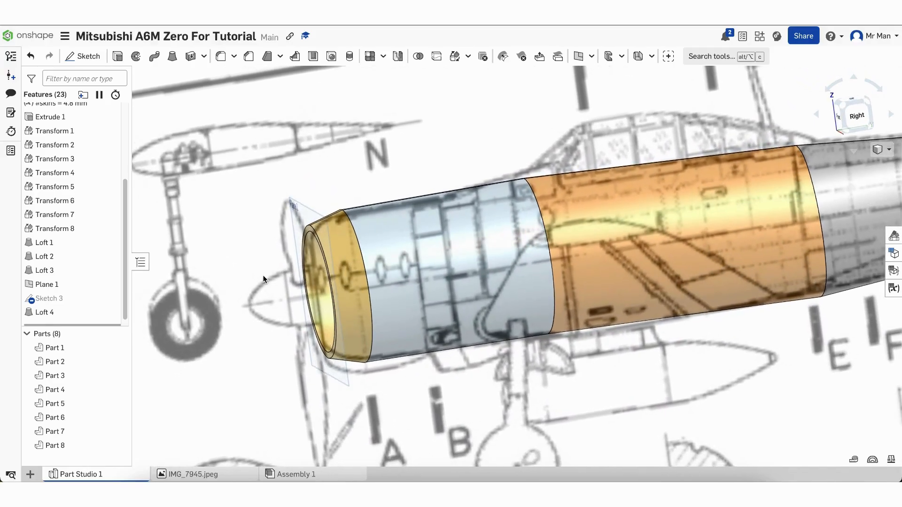
{"action": "scroll", "coordinate": [550, 303], "scroll_direction": "down", "scroll_amount": 2}
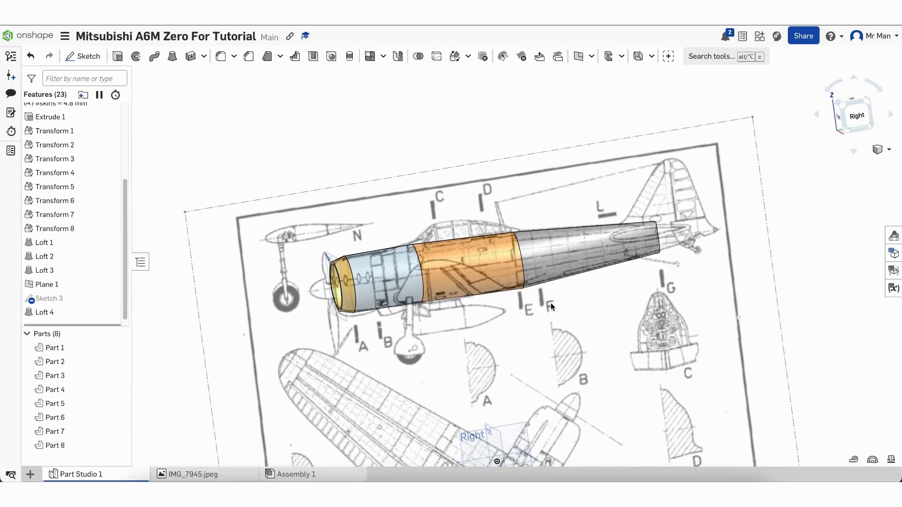
{"action": "scroll", "coordinate": [613, 299], "scroll_direction": "up", "scroll_amount": 3}
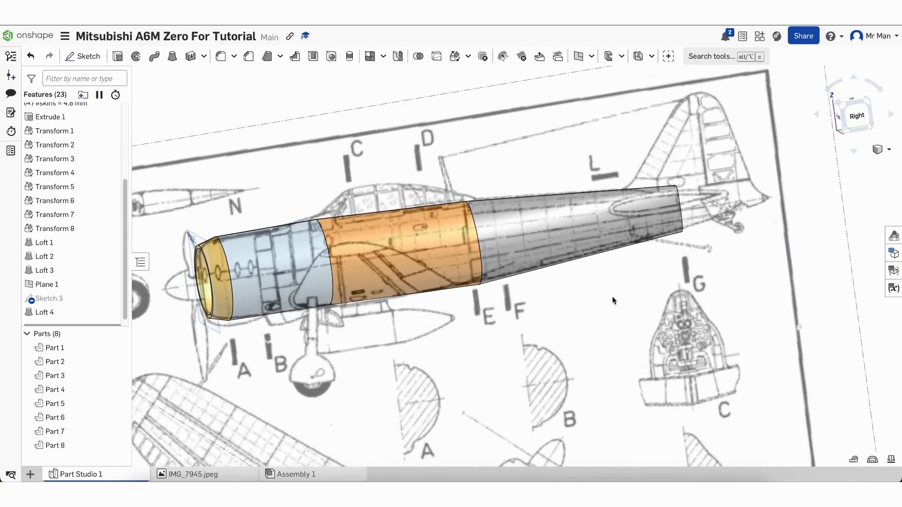
{"action": "scroll", "coordinate": [612, 298], "scroll_direction": "down", "scroll_amount": 2}
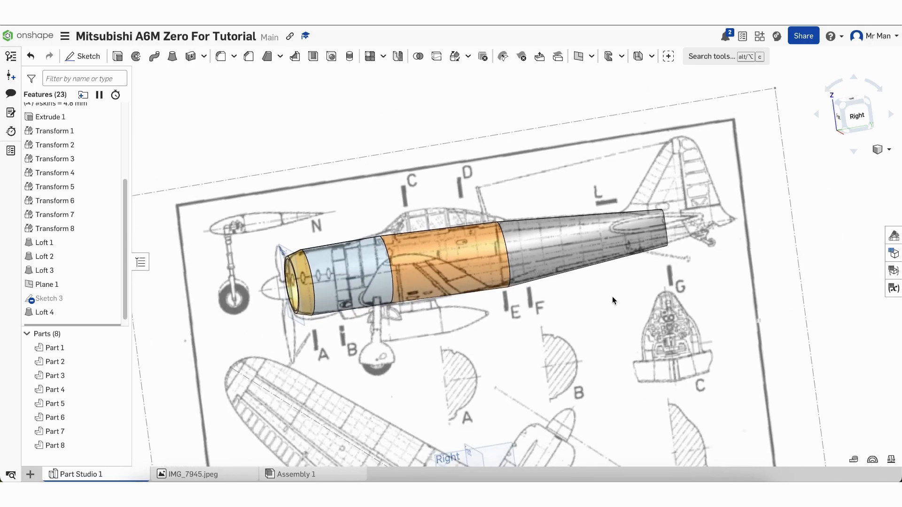
{"action": "mouse_move", "coordinate": [554, 350]}
{"action": "right_mouse_down"}
{"action": "mouse_move", "coordinate": [597, 342]}
{"action": "mouse_move", "coordinate": [551, 345]}
{"action": "right_mouse_up"}
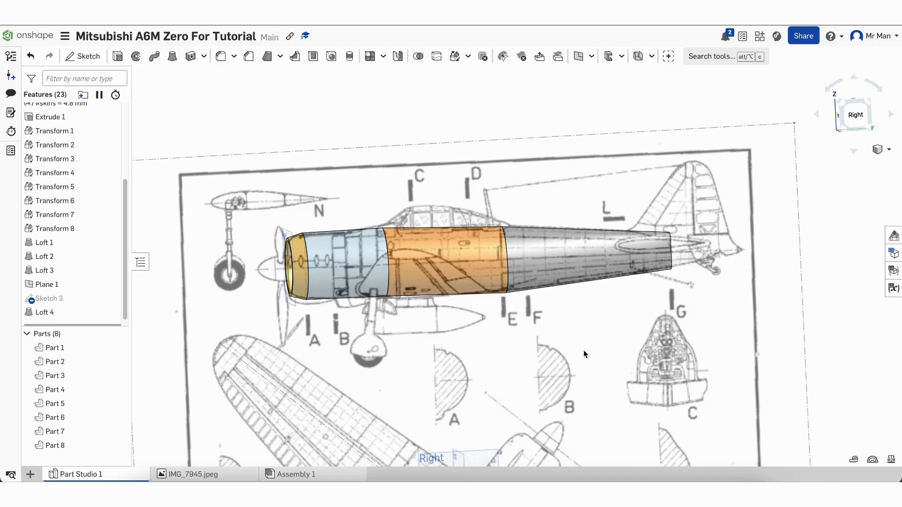
{"action": "mouse_move", "coordinate": [607, 351]}
{"action": "right_mouse_down"}
{"action": "mouse_move", "coordinate": [560, 346]}
{"action": "mouse_move", "coordinate": [591, 352]}
{"action": "right_mouse_up"}
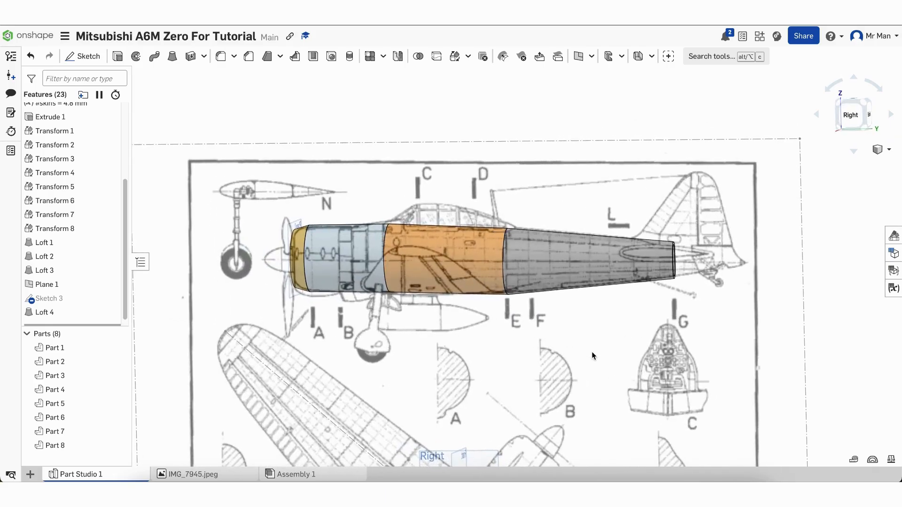
{"action": "scroll", "coordinate": [67, 215], "scroll_direction": "up", "scroll_amount": 3}
{"action": "scroll", "coordinate": [67, 215], "scroll_direction": "down", "scroll_amount": 1}
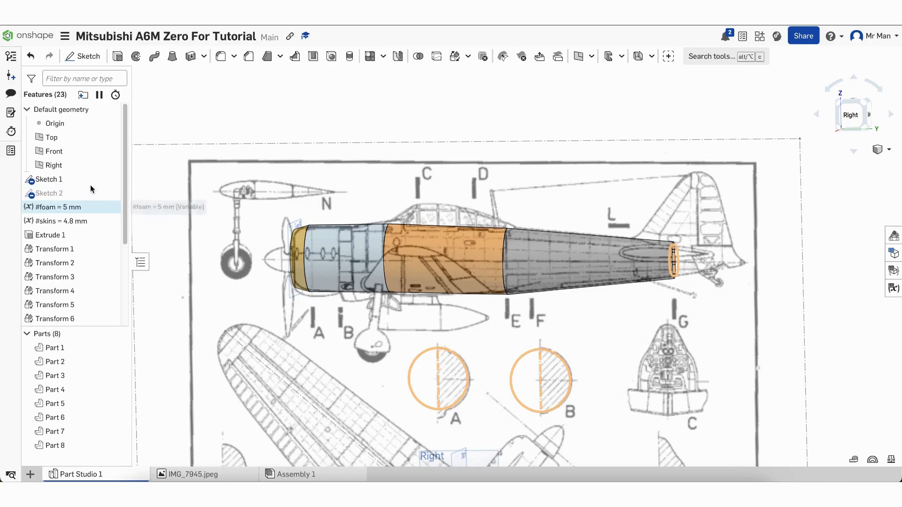
{"action": "left_click", "coordinate": [117, 179]}
{"action": "mouse_move", "coordinate": [337, 394]}
{"action": "right_mouse_down"}
{"action": "mouse_move", "coordinate": [302, 378]}
{"action": "mouse_move", "coordinate": [384, 382]}
{"action": "mouse_move", "coordinate": [327, 387]}
{"action": "right_mouse_up"}
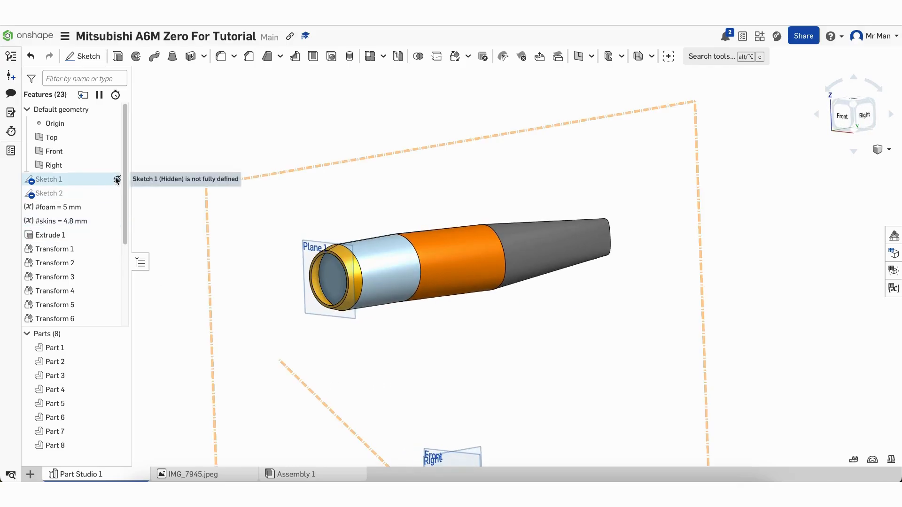
{"action": "left_click", "coordinate": [117, 179]}
{"action": "mouse_move", "coordinate": [317, 300]}
{"action": "right_mouse_down"}
{"action": "mouse_move", "coordinate": [399, 365]}
{"action": "mouse_move", "coordinate": [356, 360]}
{"action": "mouse_move", "coordinate": [387, 361]}
{"action": "mouse_move", "coordinate": [435, 295]}
{"action": "right_mouse_up"}
{"action": "left_click", "coordinate": [831, 113]}
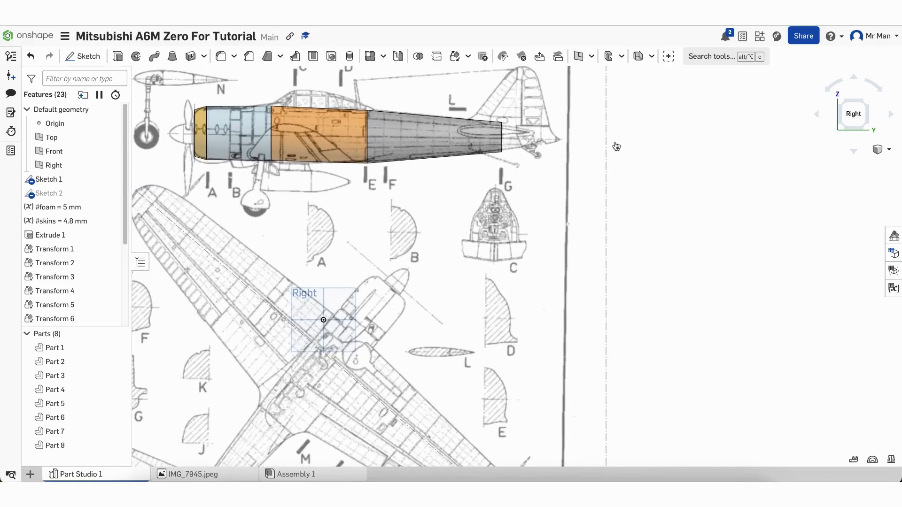
{"action": "scroll", "coordinate": [384, 399], "scroll_direction": "down", "scroll_amount": 5}
{"action": "scroll", "coordinate": [492, 213], "scroll_direction": "up", "scroll_amount": 1}
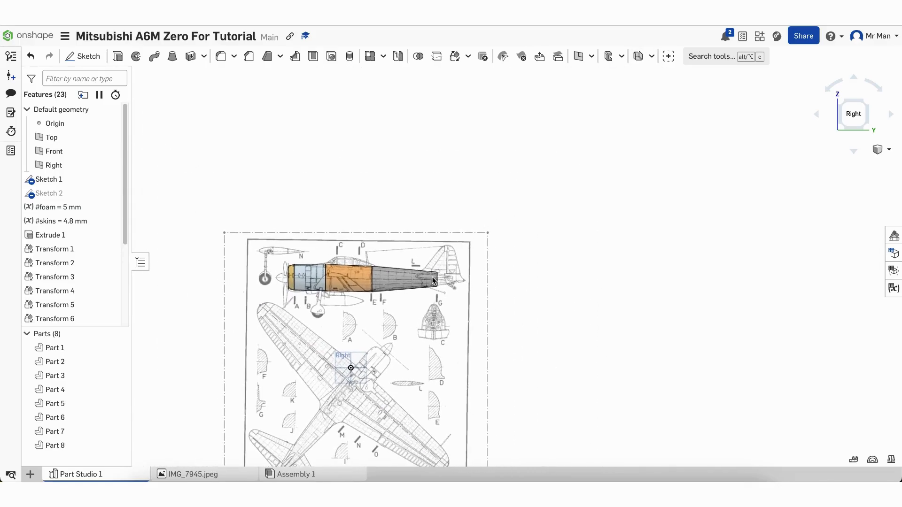
Open Sketch 4 on the Right plane, face it, and zoom in on the tail fin
{"action": "left_click", "coordinate": [90, 64]}
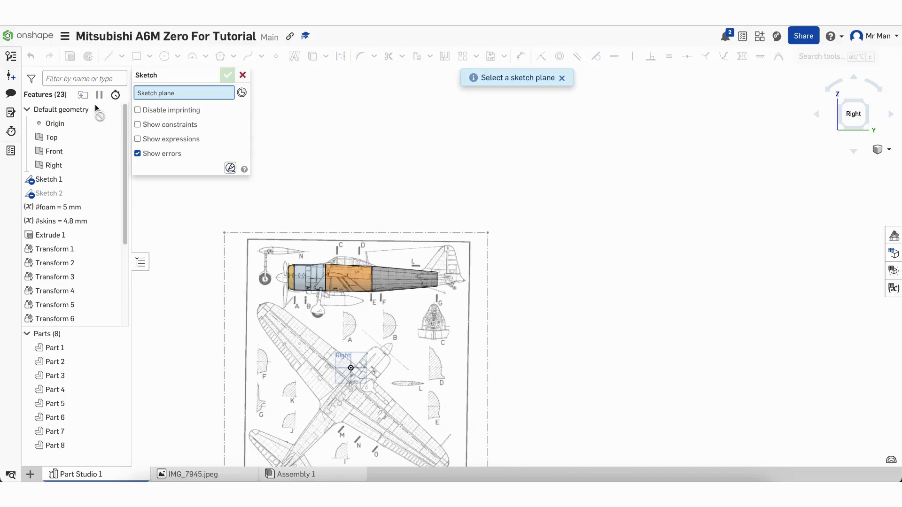
{"action": "scroll", "coordinate": [84, 162], "scroll_direction": "up", "scroll_amount": 5}
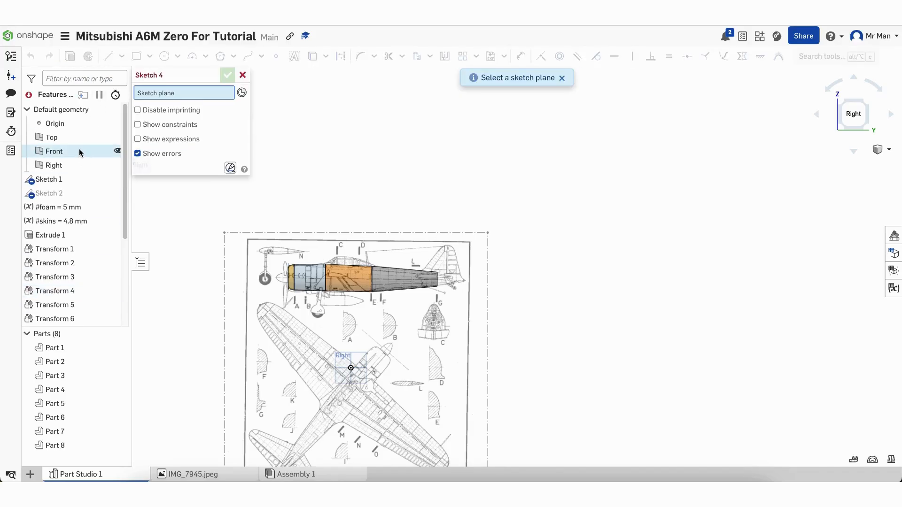
{"action": "left_click", "coordinate": [80, 168]}
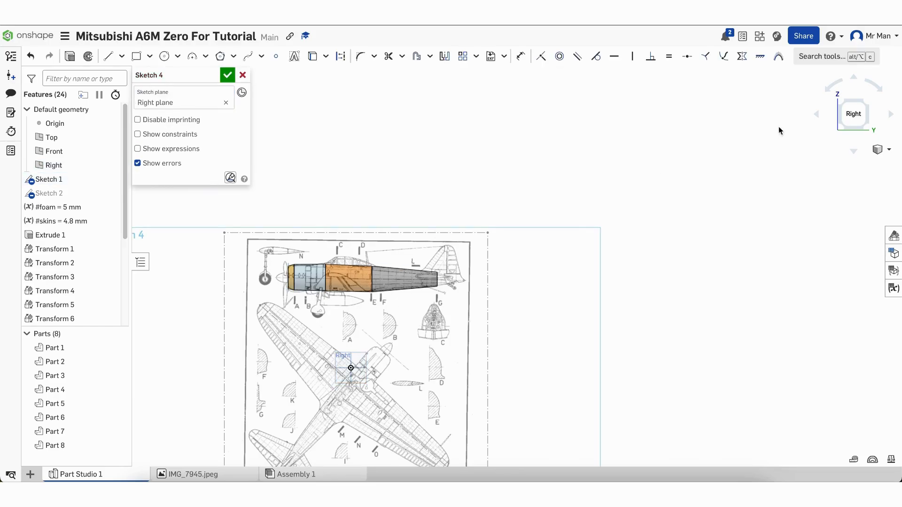
{"action": "left_click", "coordinate": [856, 114]}
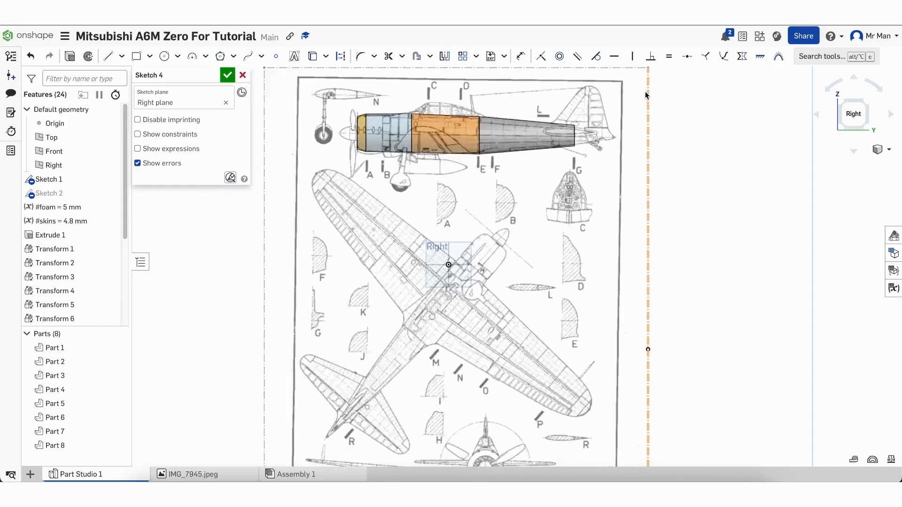
{"action": "scroll", "coordinate": [644, 91], "scroll_direction": "up", "scroll_amount": 5}
{"action": "scroll", "coordinate": [504, 80], "scroll_direction": "up", "scroll_amount": 3}
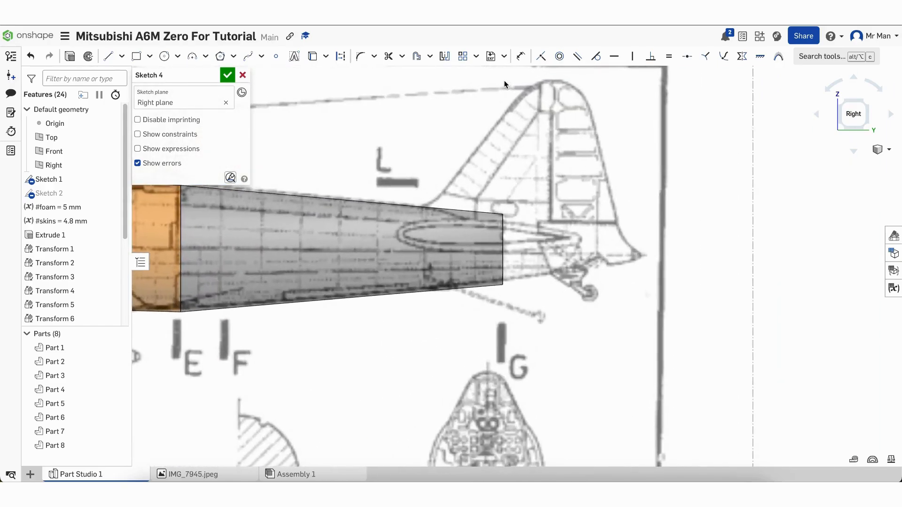
{"action": "scroll", "coordinate": [408, 380], "scroll_direction": "down", "scroll_amount": 3}
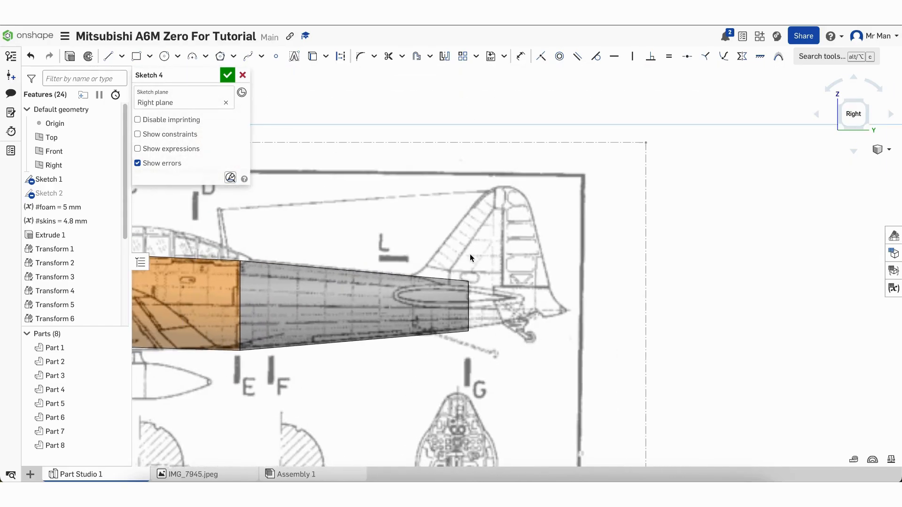
{"action": "scroll", "coordinate": [469, 254], "scroll_direction": "up", "scroll_amount": 5}
{"action": "scroll", "coordinate": [470, 254], "scroll_direction": "up", "scroll_amount": 2}
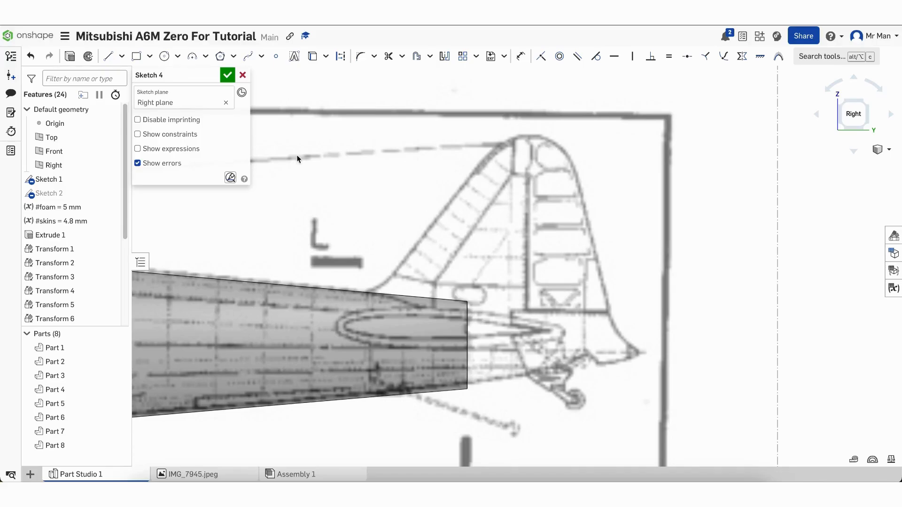
{"action": "left_click", "coordinate": [248, 57]}
Trace the tail fin's rounded top with a spline ending at the trailing edge
{"action": "left_click", "coordinate": [478, 168]}
{"action": "left_click", "coordinate": [493, 151]}
{"action": "left_click", "coordinate": [547, 139]}
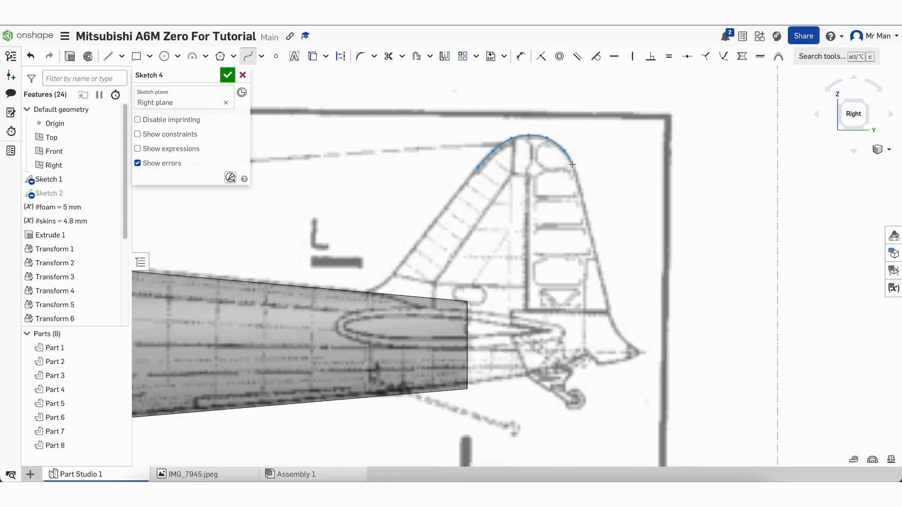
{"action": "double_click", "coordinate": [573, 165]}
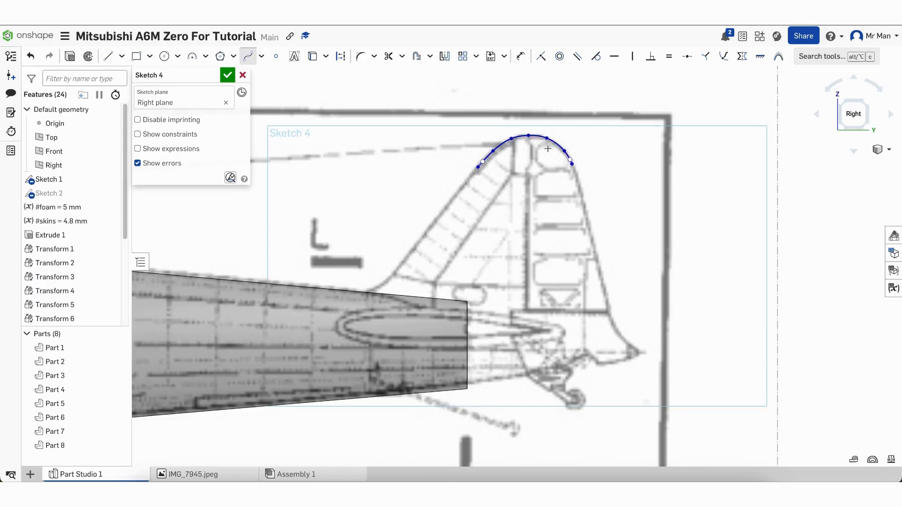
Draw a straight line down the fin's trailing edge to its lower corner
{"action": "left_click", "coordinate": [108, 56]}
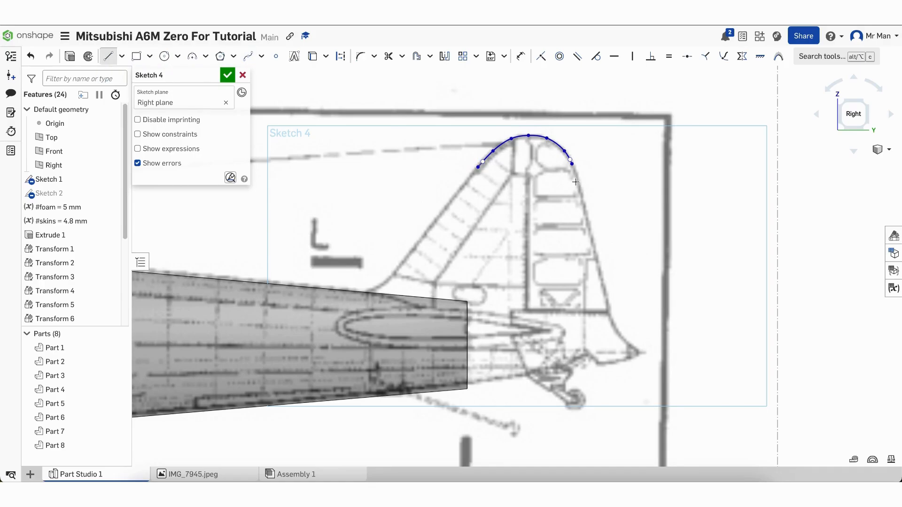
{"action": "left_click", "coordinate": [572, 164]}
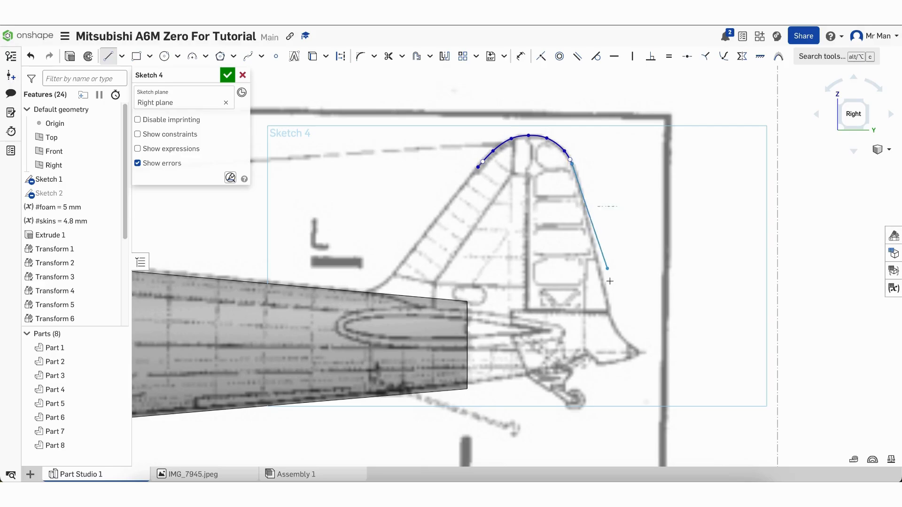
{"action": "left_click", "coordinate": [609, 311]}
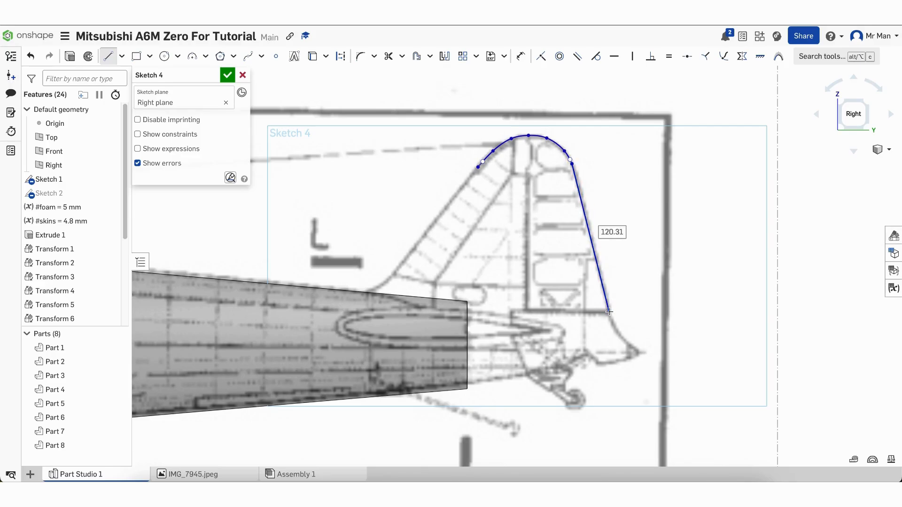
{"action": "key", "text": "Escape"}
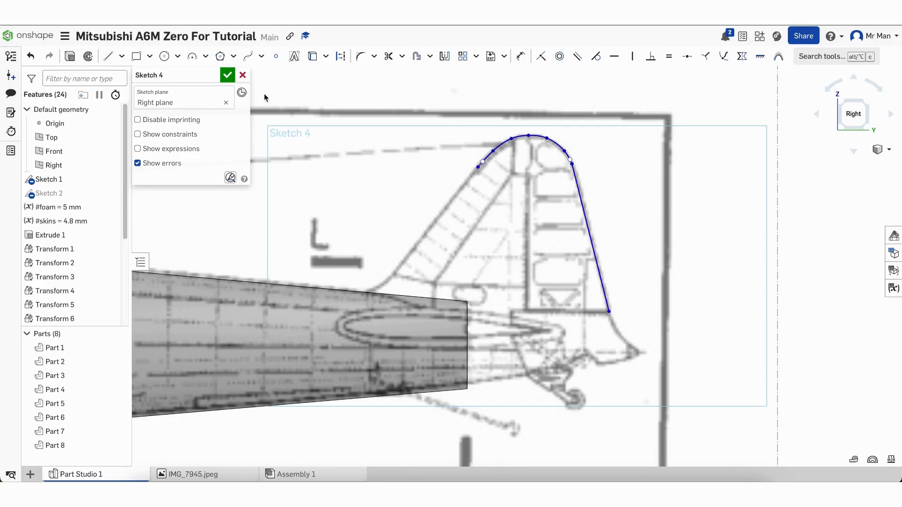
Trace the curved lower rear corner with a spline to the tail's rear tip
{"action": "left_click", "coordinate": [249, 58]}
{"action": "left_click", "coordinate": [609, 312]}
{"action": "left_click", "coordinate": [617, 329]}
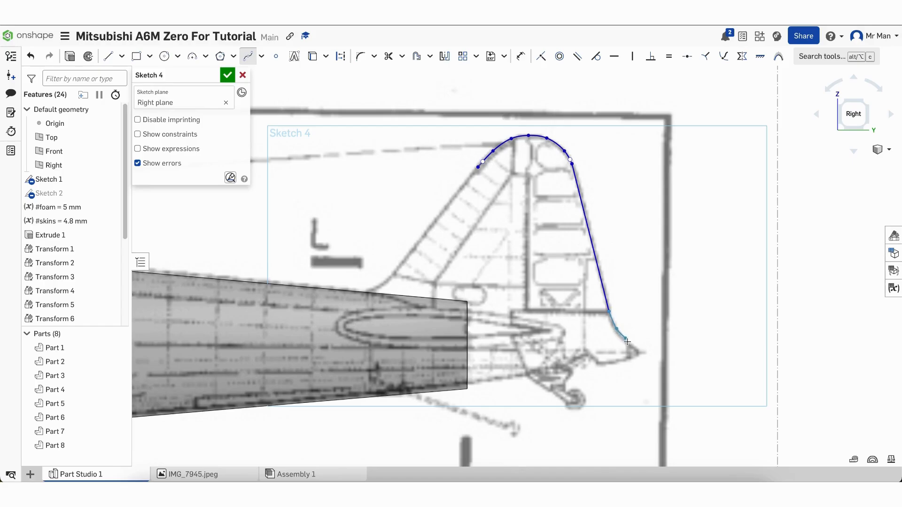
{"action": "left_click", "coordinate": [631, 344]}
{"action": "double_click", "coordinate": [642, 353]}
{"action": "left_click", "coordinate": [119, 58]}
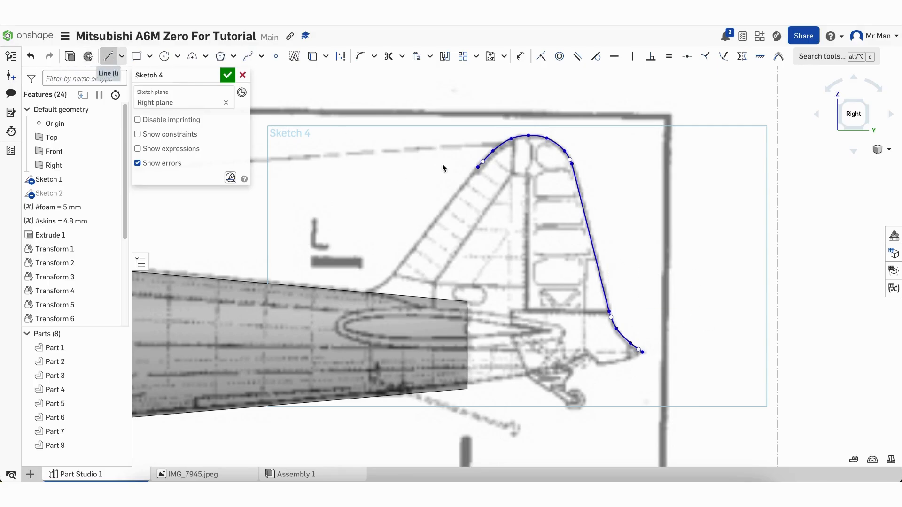
Draw the fin's leading edge line and a spline root curving down into the fuselage
{"action": "left_click", "coordinate": [478, 167]}
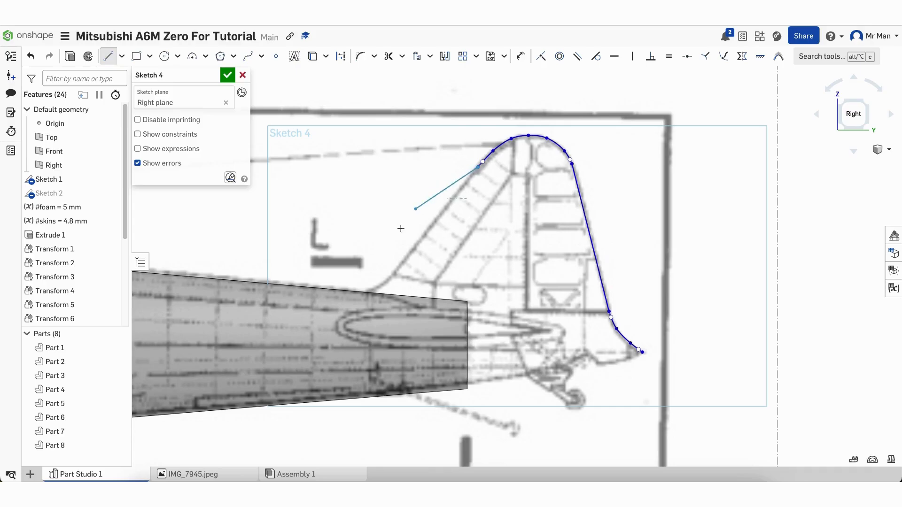
{"action": "left_click", "coordinate": [394, 275]}
{"action": "key", "text": "Escape"}
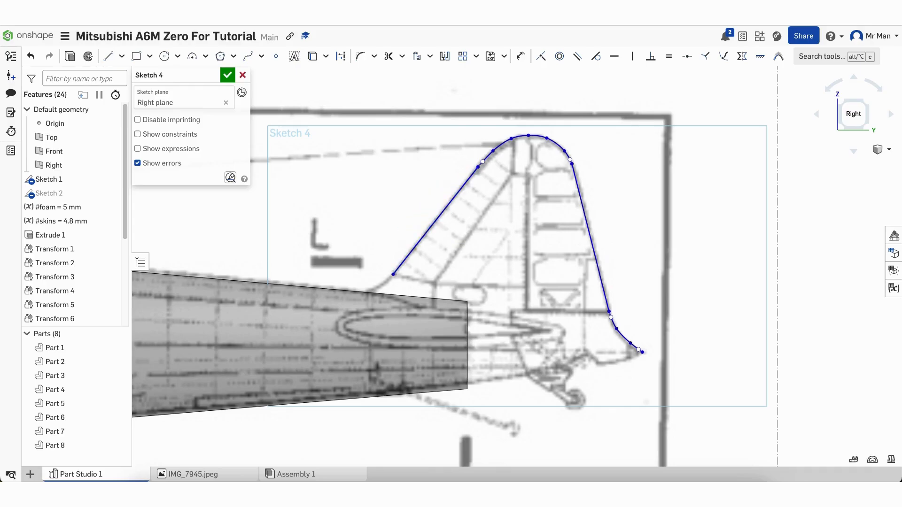
{"action": "left_click", "coordinate": [249, 57]}
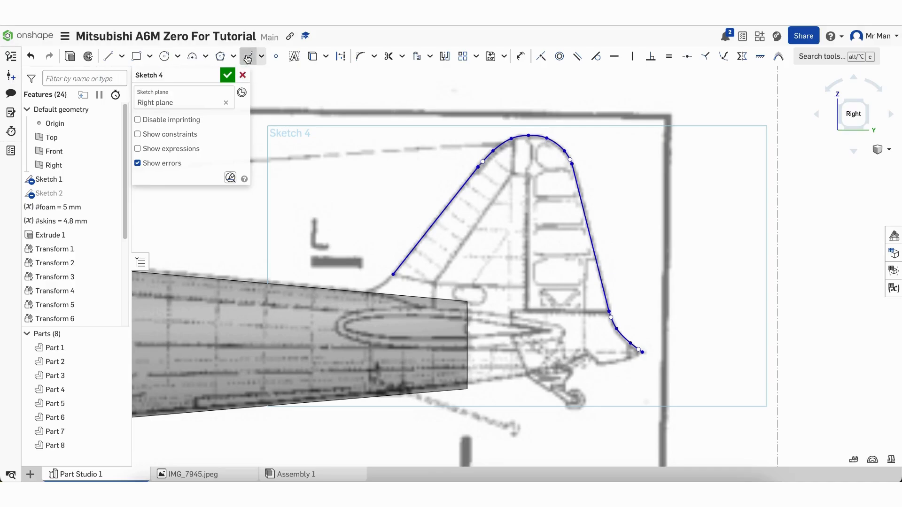
{"action": "left_click", "coordinate": [394, 275]}
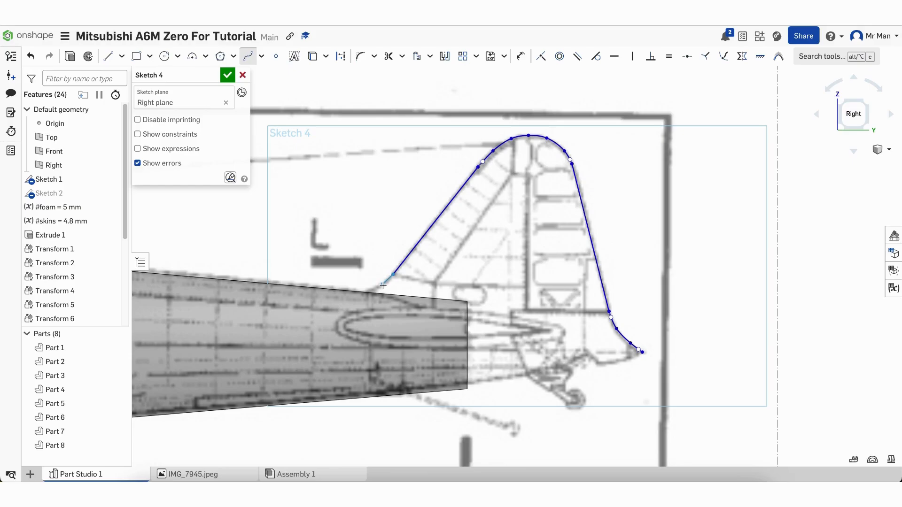
{"action": "left_click", "coordinate": [383, 286]}
{"action": "double_click", "coordinate": [351, 306]}
Add a spline along the tail's underside and a 202.732 mm bottom line forward under the fuselage
{"action": "left_click", "coordinate": [643, 353]}
{"action": "double_click", "coordinate": [603, 364]}
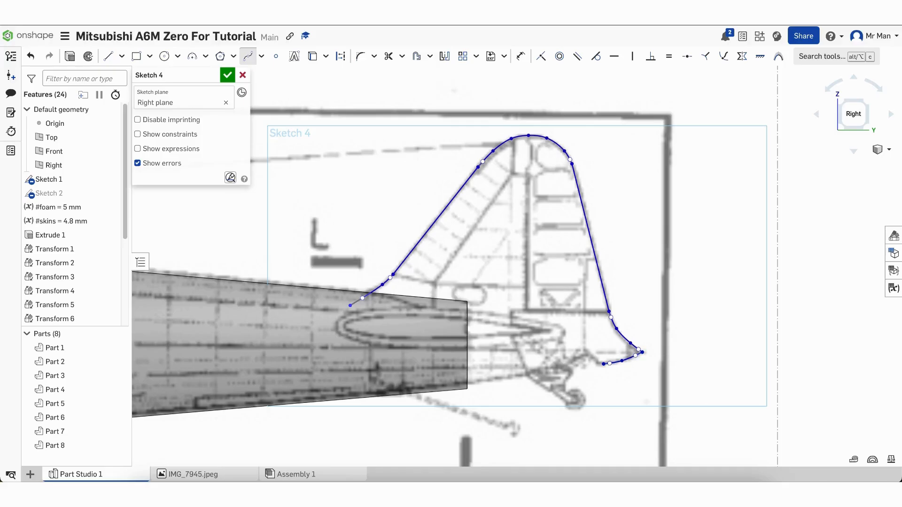
{"action": "left_click", "coordinate": [108, 58]}
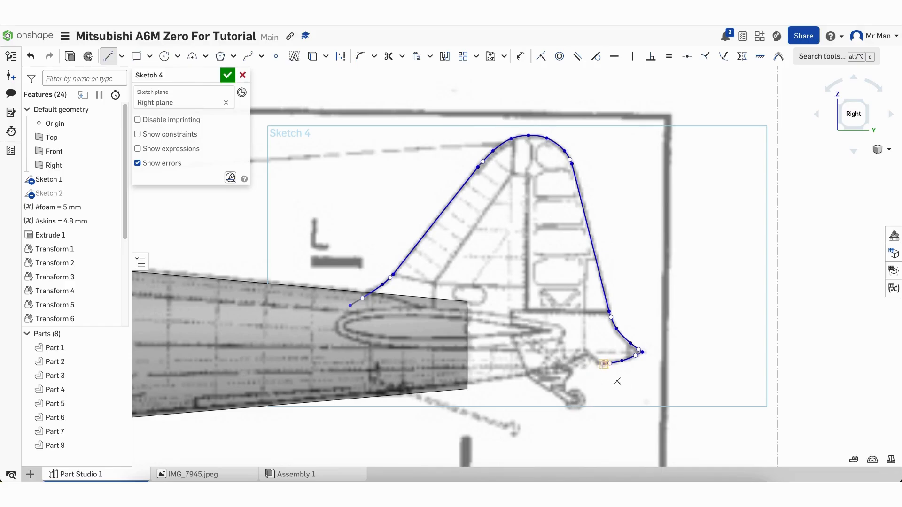
{"action": "left_click", "coordinate": [603, 365]}
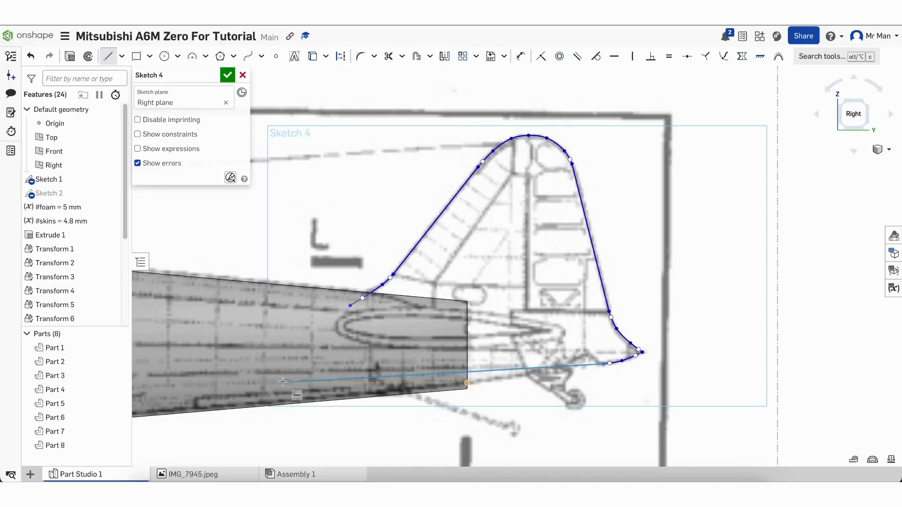
{"action": "left_click", "coordinate": [348, 379]}
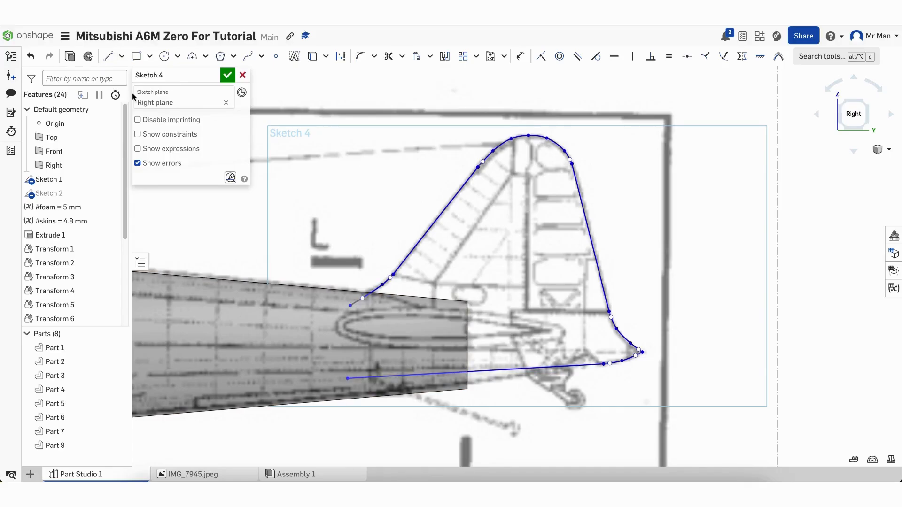
{"action": "left_click", "coordinate": [108, 59]}
{"action": "scroll", "coordinate": [599, 312], "scroll_direction": "up", "scroll_amount": 5}
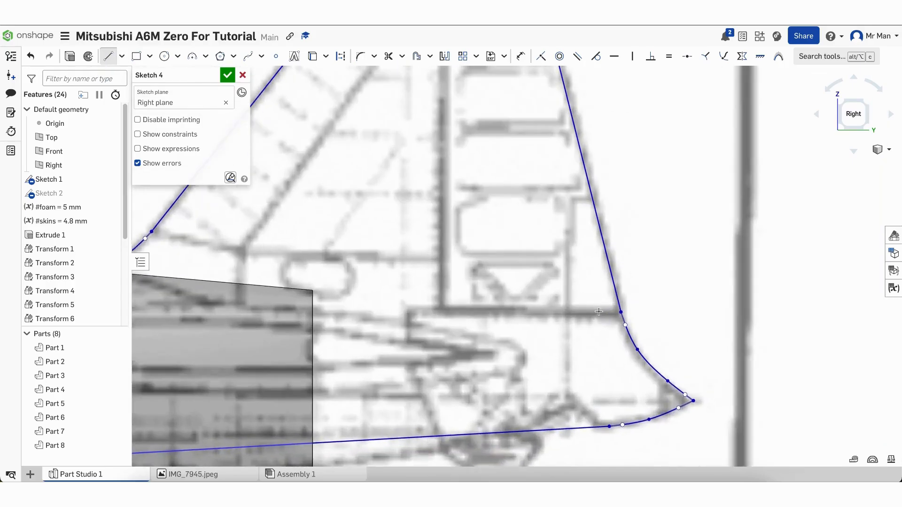
Draw the rudder outline: a horizontal edge, a vertical hinge edge with a step, up to the fin top
{"action": "left_click", "coordinate": [628, 312]}
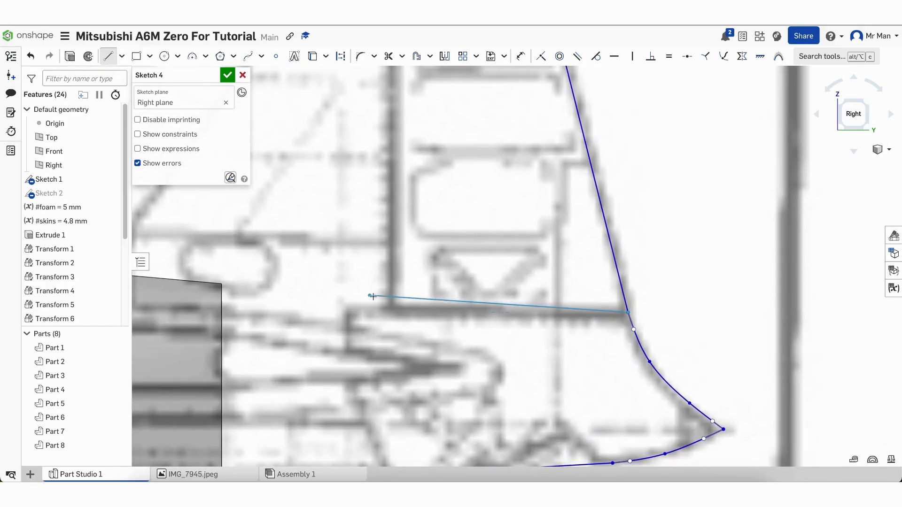
{"action": "left_click", "coordinate": [391, 315]}
{"action": "scroll", "coordinate": [392, 315], "scroll_direction": "down", "scroll_amount": 6}
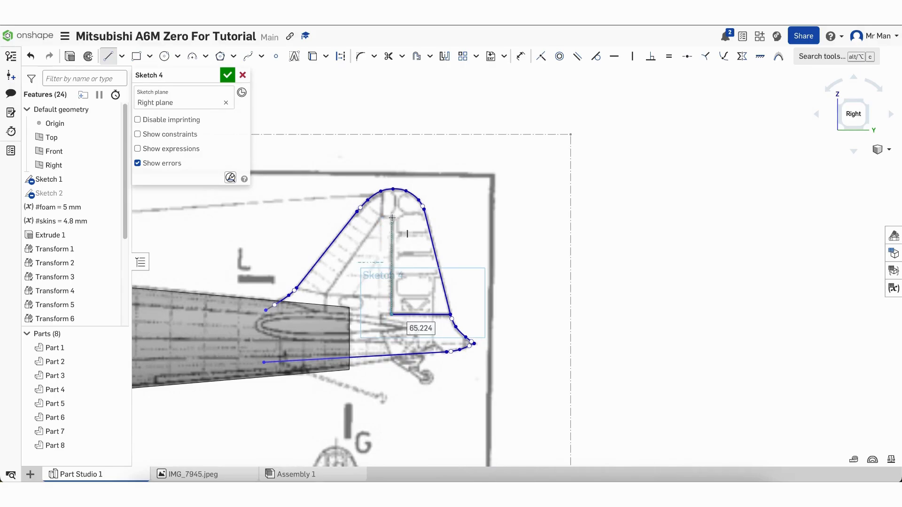
{"action": "left_click", "coordinate": [391, 217]}
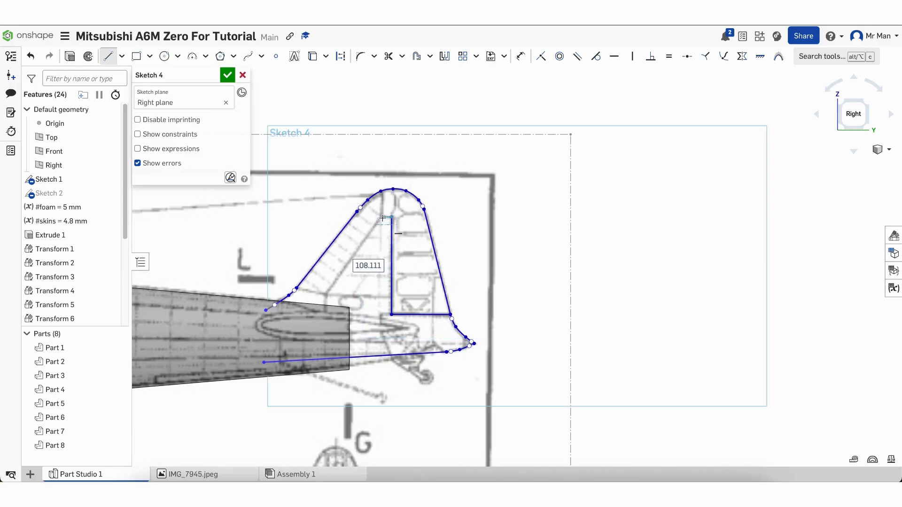
{"action": "left_click", "coordinate": [382, 218]}
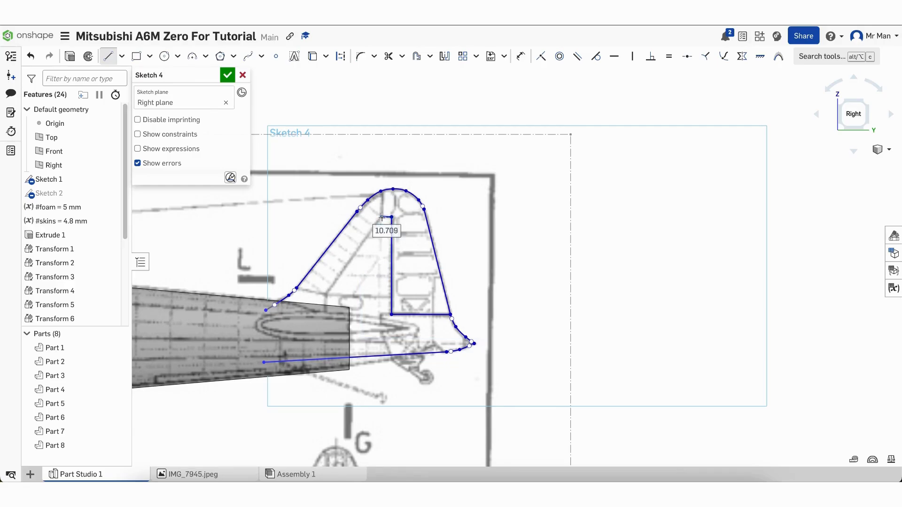
{"action": "left_click", "coordinate": [382, 190]}
{"action": "scroll", "coordinate": [383, 190], "scroll_direction": "up", "scroll_amount": 5}
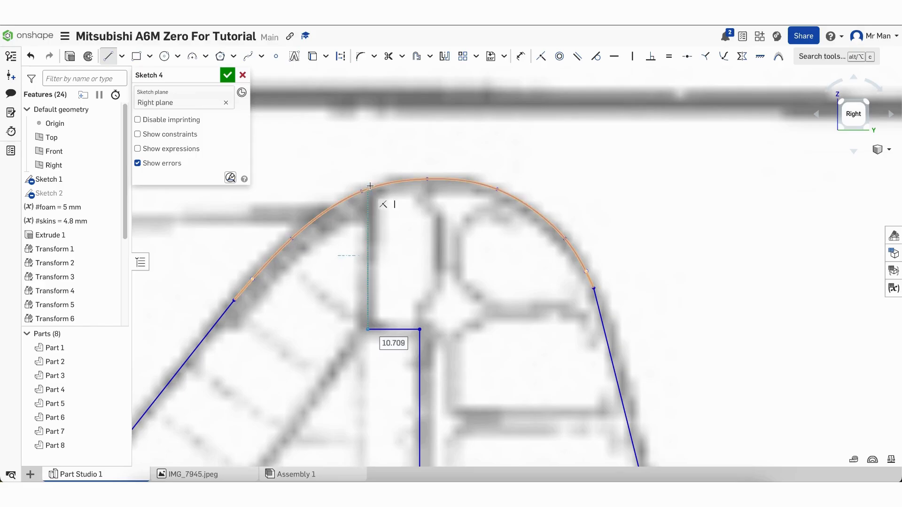
{"action": "left_click", "coordinate": [370, 186]}
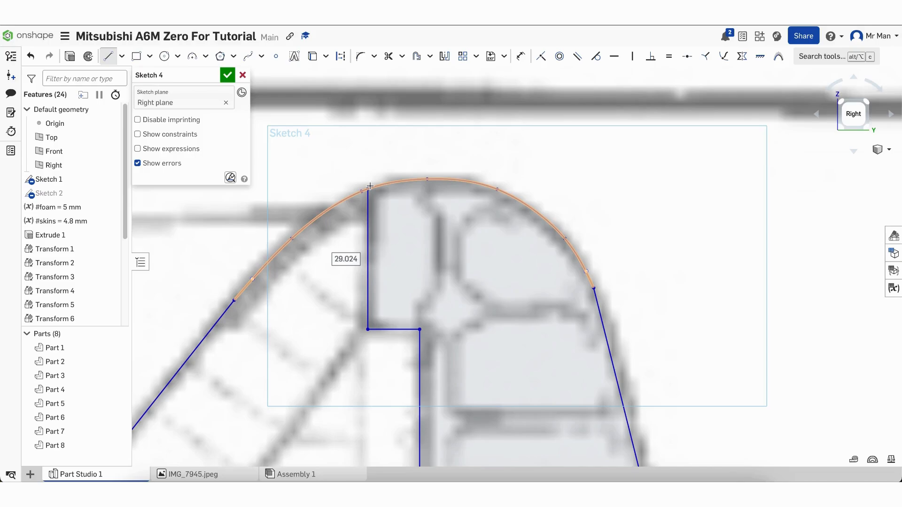
{"action": "key", "text": "Escape"}
{"action": "scroll", "coordinate": [434, 288], "scroll_direction": "down", "scroll_amount": 10}
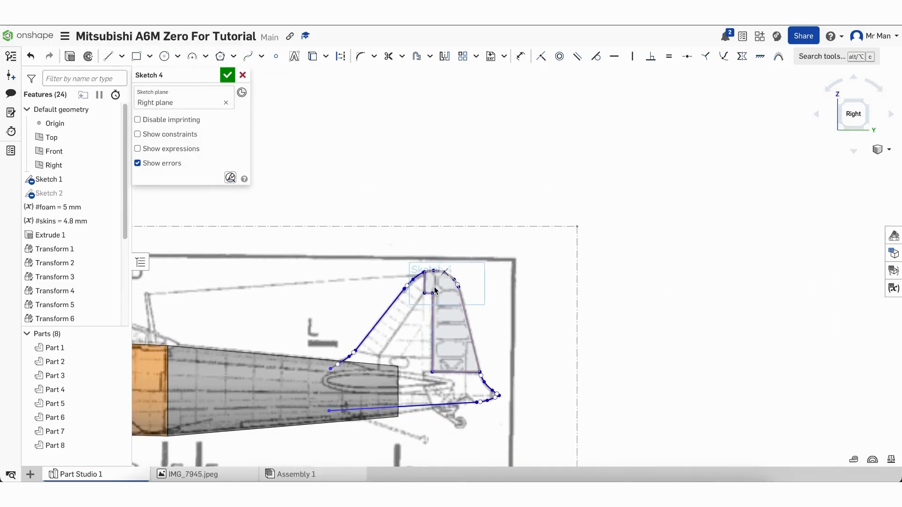
{"action": "scroll", "coordinate": [326, 423], "scroll_direction": "up", "scroll_amount": 8}
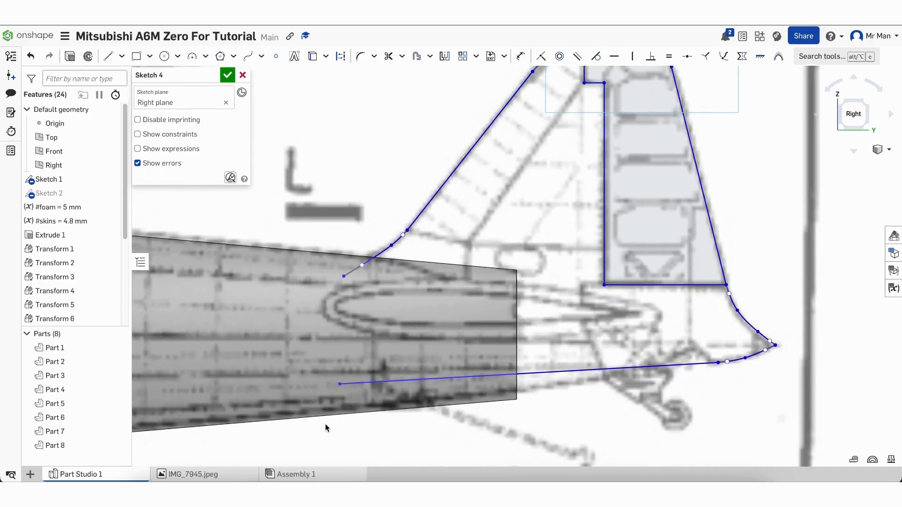
Draw the fin's vertical front edge, join the bottom line to it, and finish Sketch 4
{"action": "left_click", "coordinate": [111, 62]}
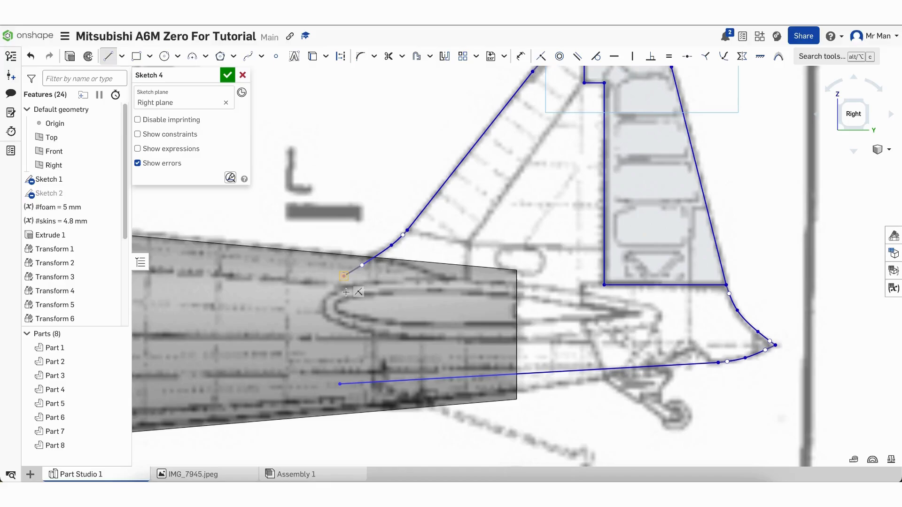
{"action": "left_click", "coordinate": [344, 277]}
{"action": "left_click", "coordinate": [344, 377]}
{"action": "key", "text": "Escape"}
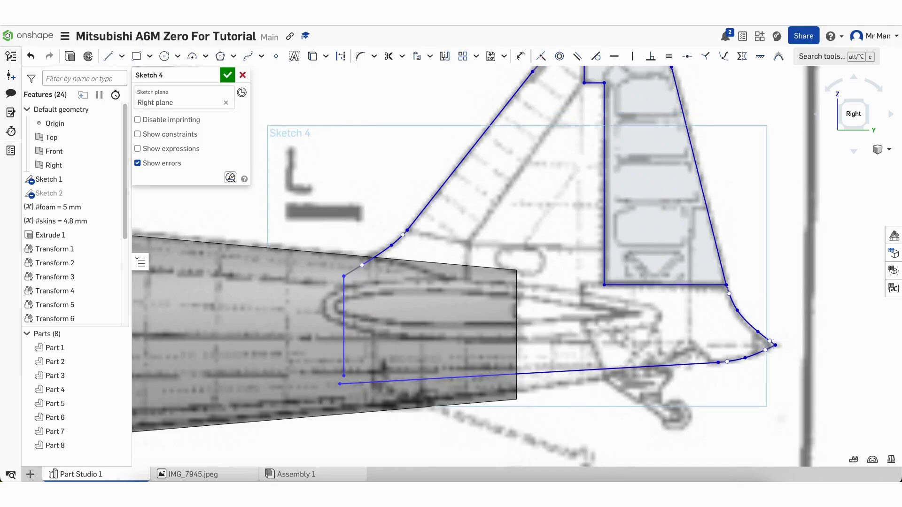
{"action": "mouse_move", "coordinate": [340, 385]}
{"action": "left_mouse_down"}
{"action": "mouse_move", "coordinate": [349, 388]}
{"action": "mouse_move", "coordinate": [344, 376]}
{"action": "left_mouse_up"}
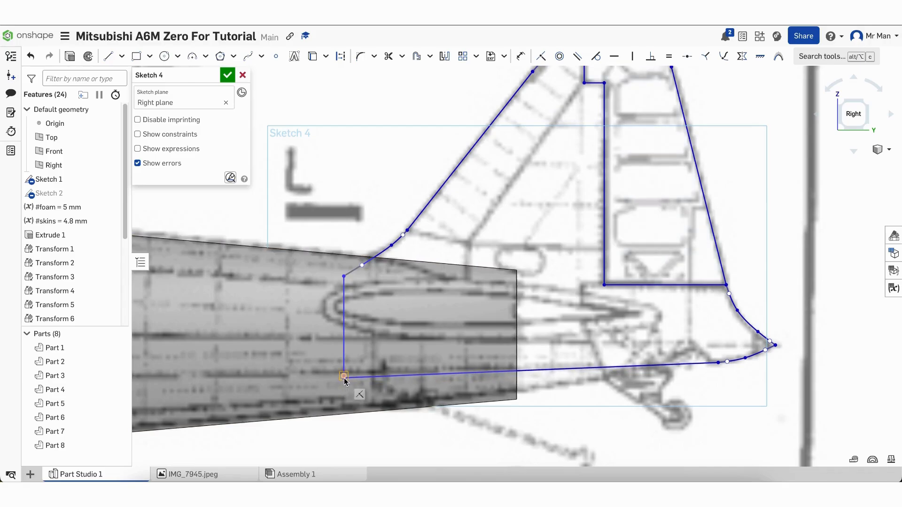
{"action": "scroll", "coordinate": [295, 408], "scroll_direction": "down", "scroll_amount": 5}
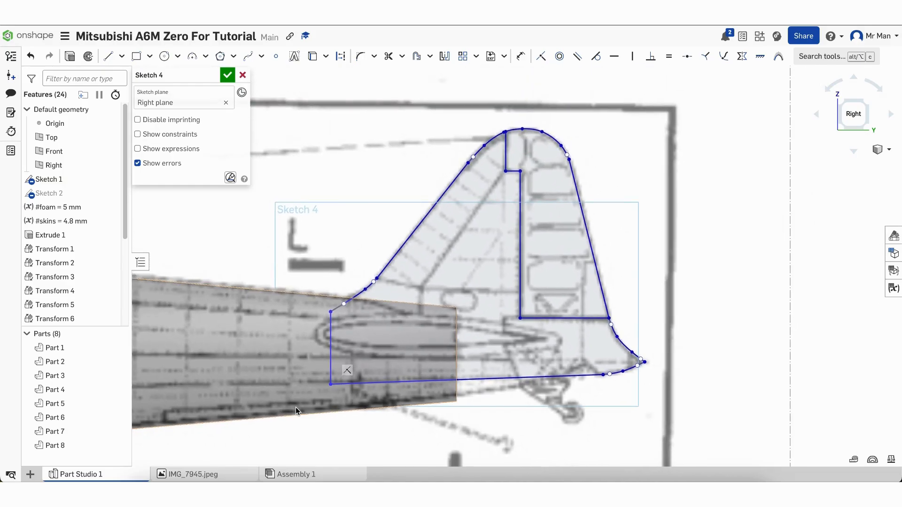
{"action": "scroll", "coordinate": [319, 397], "scroll_direction": "up", "scroll_amount": 5}
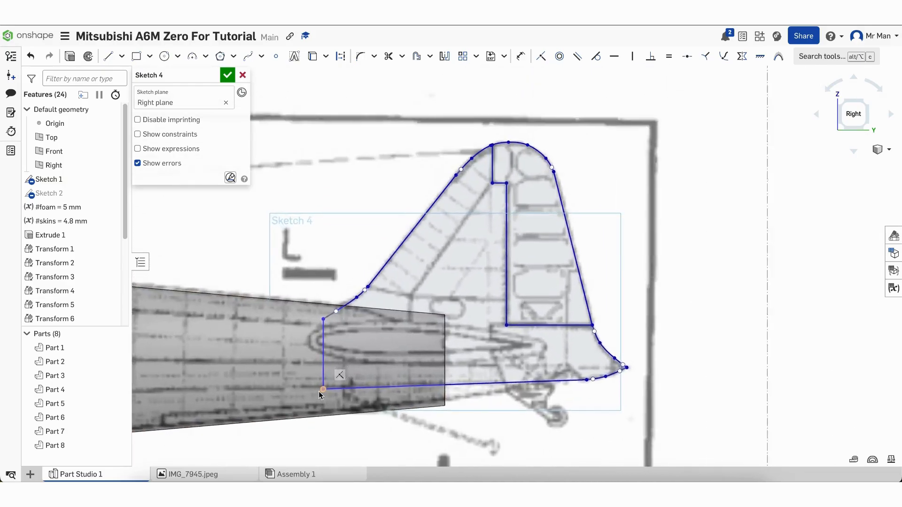
{"action": "left_click_drag", "start_coordinate": [327, 395], "coordinate": [326, 404]}
{"action": "scroll", "coordinate": [326, 405], "scroll_direction": "down", "scroll_amount": 5}
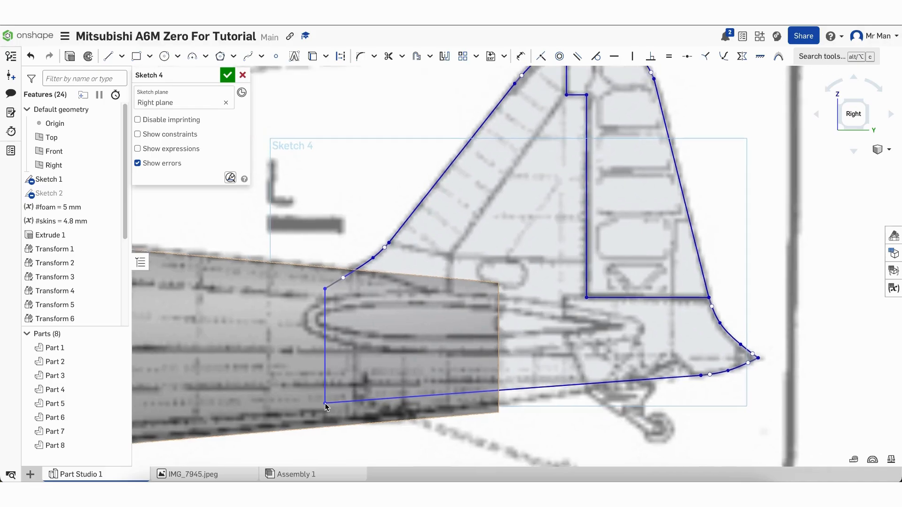
{"action": "scroll", "coordinate": [325, 405], "scroll_direction": "up", "scroll_amount": 3}
{"action": "scroll", "coordinate": [325, 404], "scroll_direction": "down", "scroll_amount": 6}
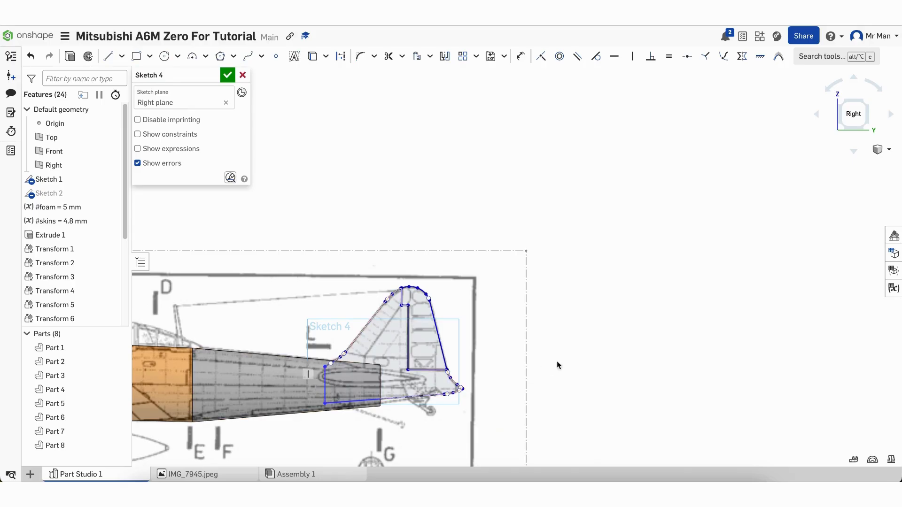
{"action": "mouse_move", "coordinate": [558, 361]}
{"action": "right_mouse_down"}
{"action": "mouse_move", "coordinate": [537, 360]}
{"action": "mouse_move", "coordinate": [582, 357]}
{"action": "mouse_move", "coordinate": [571, 360]}
{"action": "right_mouse_up"}
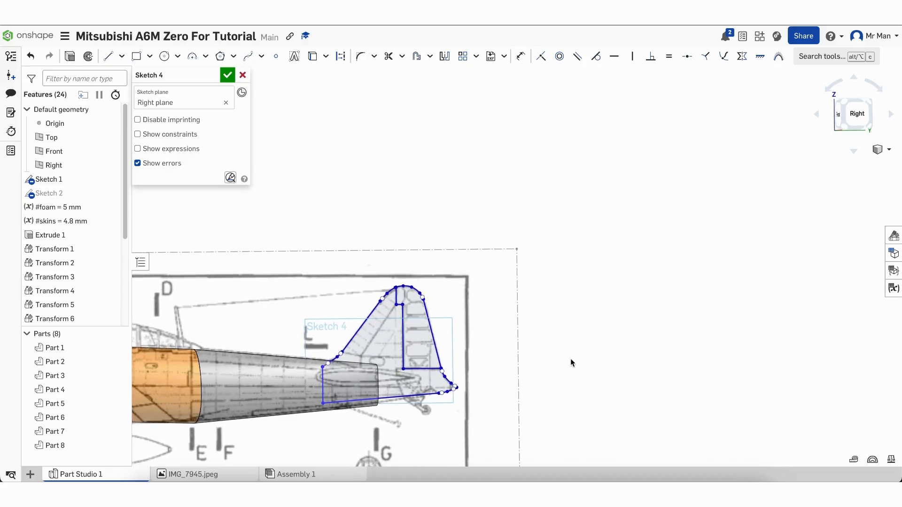
{"action": "left_click", "coordinate": [228, 75]}
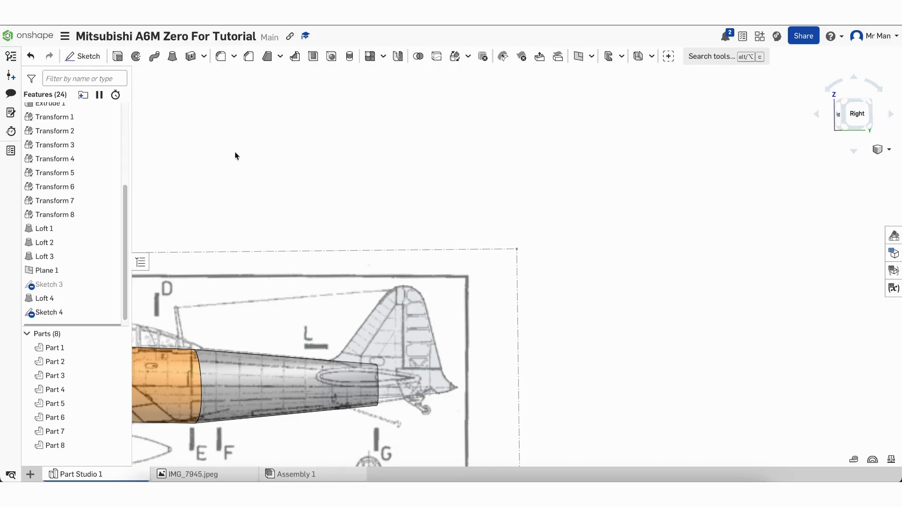
Extrude the Sketch 4 fin region as a symmetric 5 mm Remove cut scoped to Part 7
{"action": "left_click", "coordinate": [118, 57]}
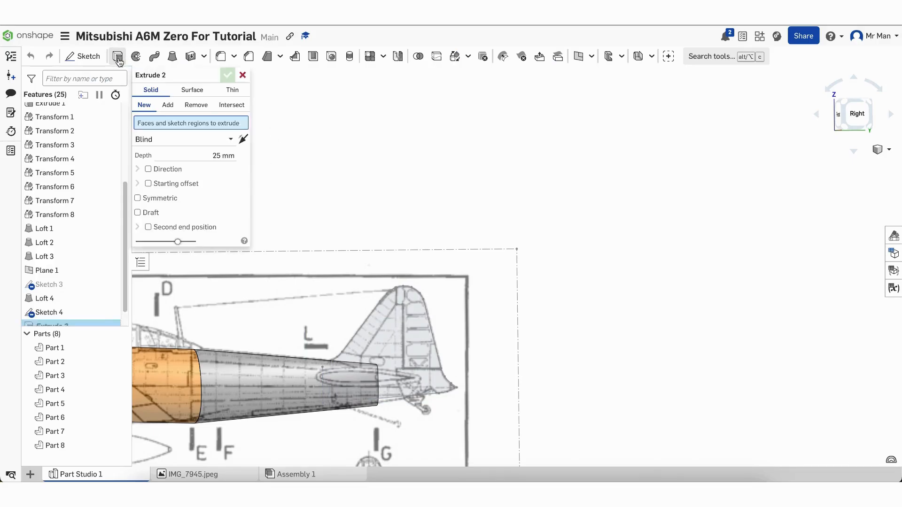
{"action": "left_click", "coordinate": [388, 332]}
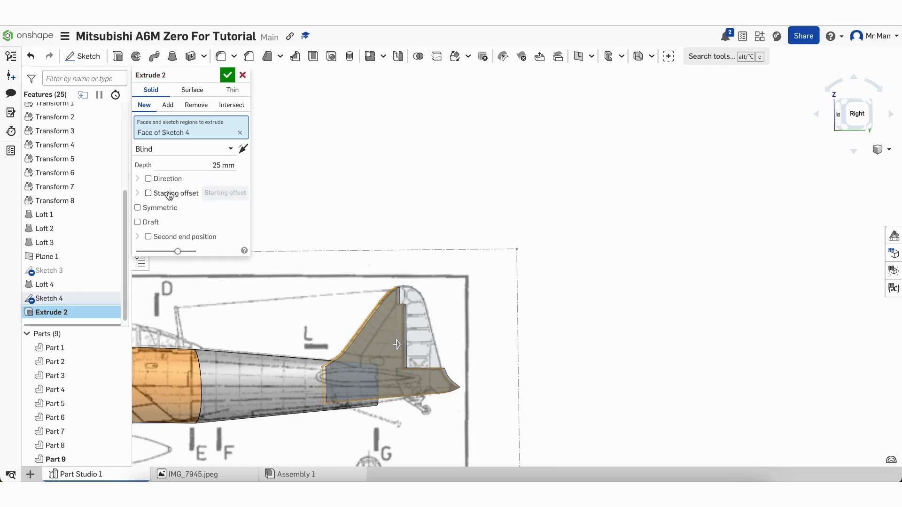
{"action": "left_click", "coordinate": [139, 207]}
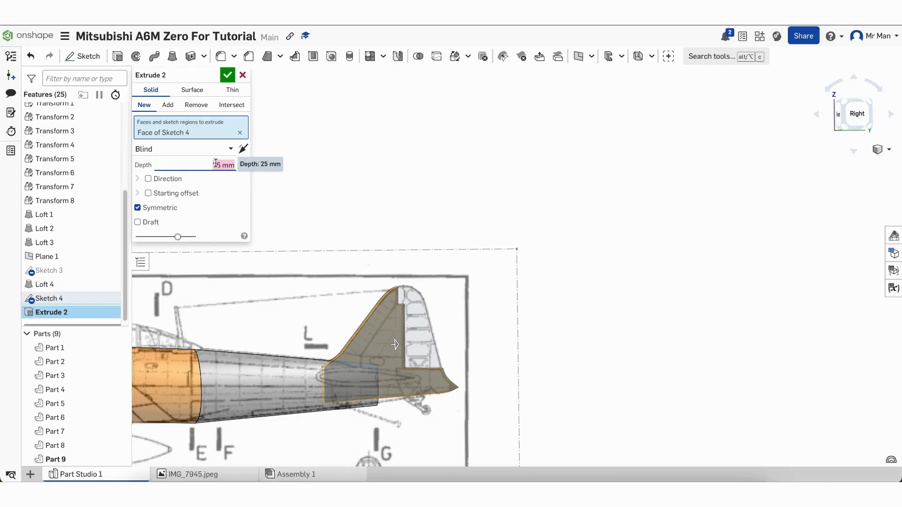
{"action": "type", "text": "5"}
{"action": "key", "text": "Return"}
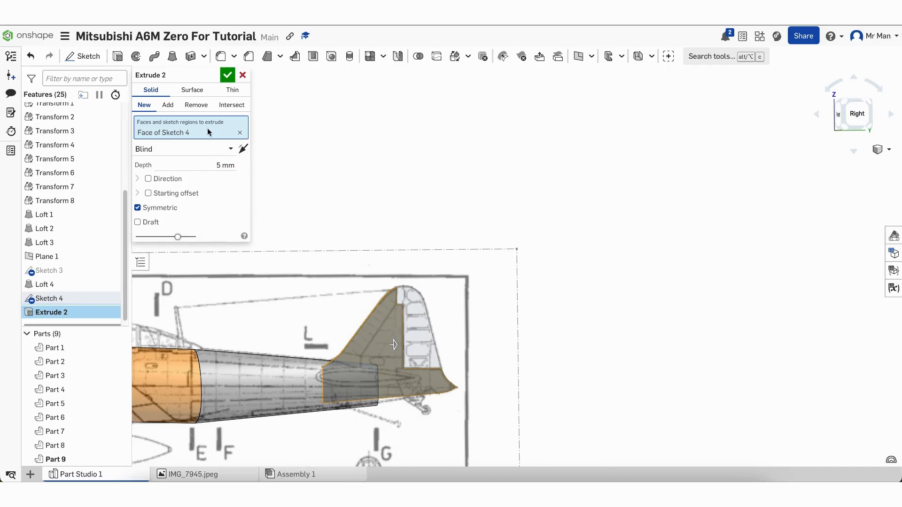
{"action": "left_click", "coordinate": [197, 106]}
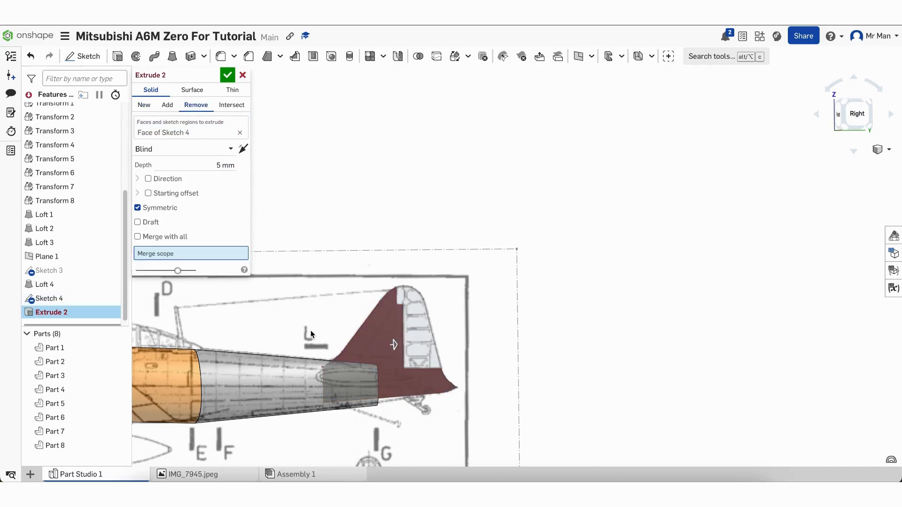
{"action": "left_click", "coordinate": [284, 383]}
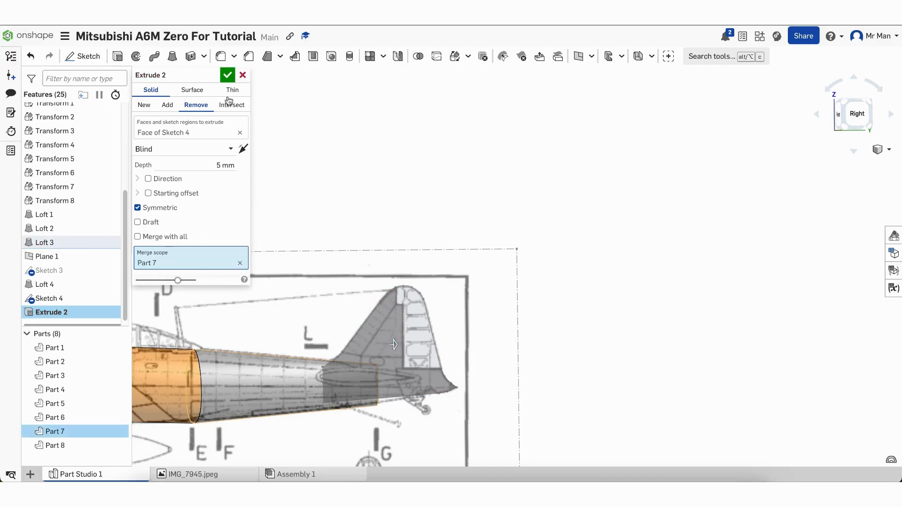
{"action": "left_click", "coordinate": [228, 75]}
{"action": "right_click_drag", "start_coordinate": [429, 337], "coordinate": [432, 357]}
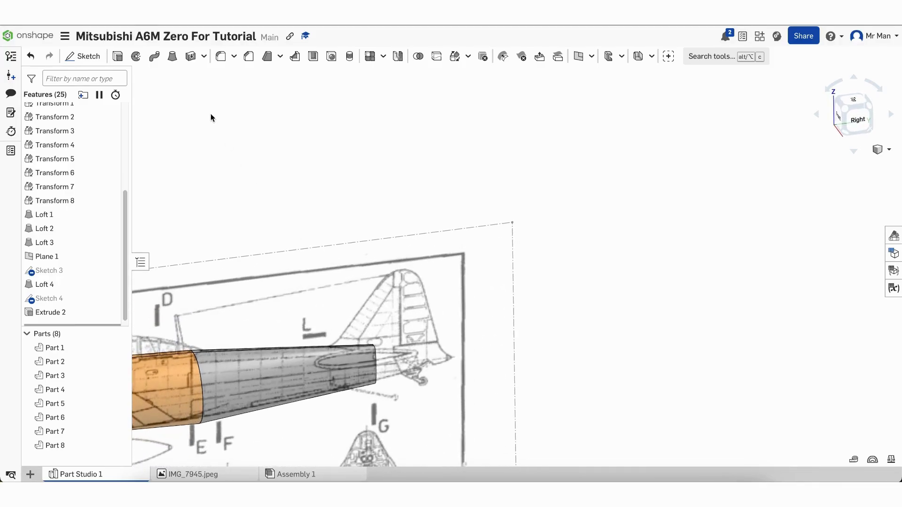
{"action": "left_click", "coordinate": [118, 56]}
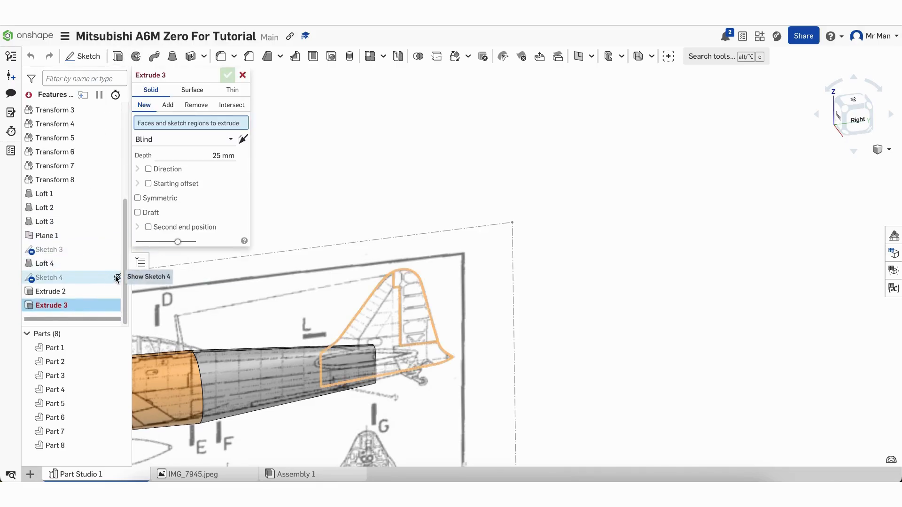
Extrude the fin region of Sketch 4 as a new symmetric part with depth #foam
{"action": "left_click", "coordinate": [117, 279]}
{"action": "left_click", "coordinate": [379, 311]}
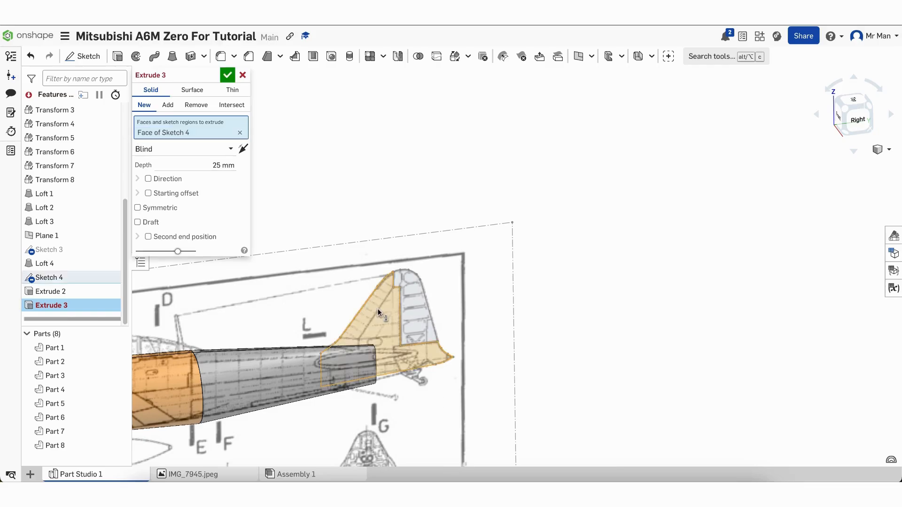
{"action": "left_click", "coordinate": [201, 208]}
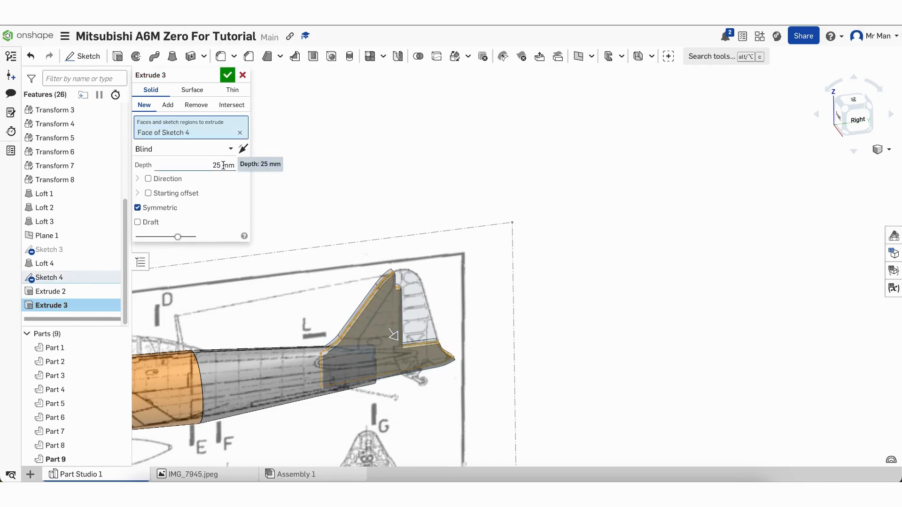
{"action": "left_click", "coordinate": [223, 166]}
{"action": "type", "text": "f"}
{"action": "left_click", "coordinate": [210, 185]}
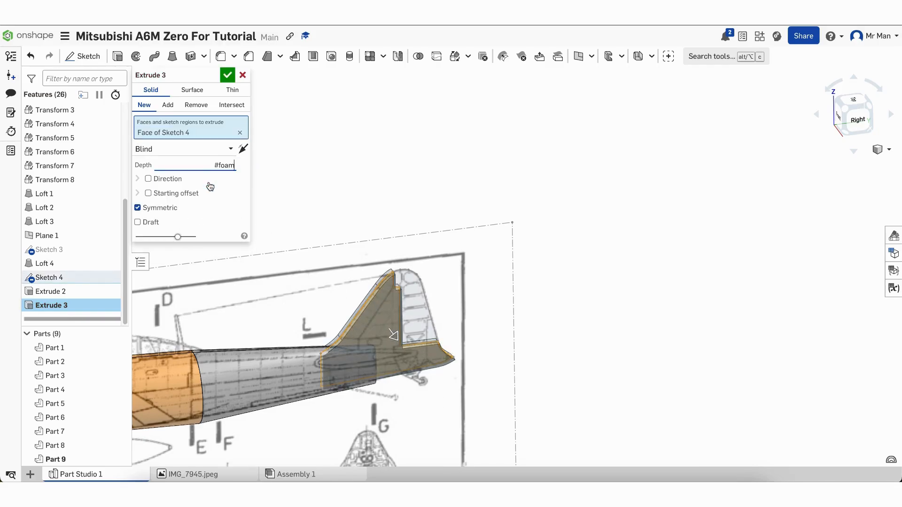
{"action": "left_click", "coordinate": [244, 200]}
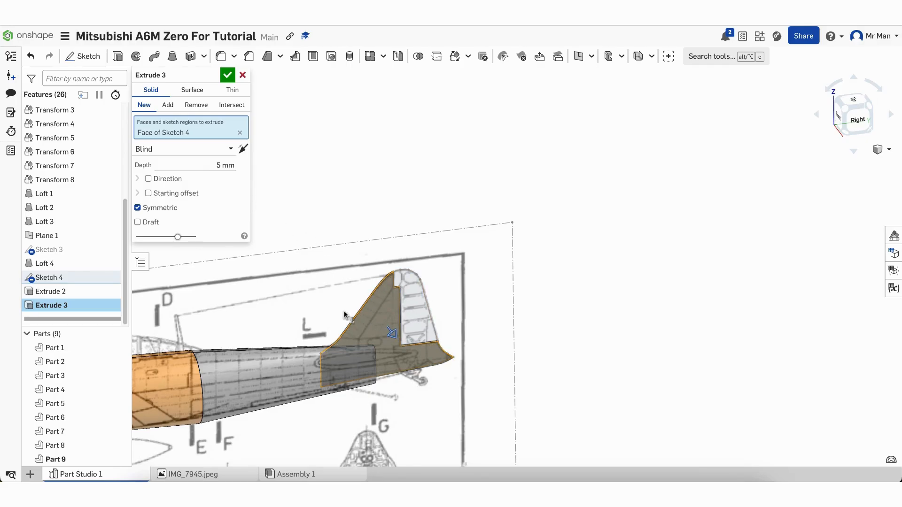
{"action": "left_click", "coordinate": [227, 74]}
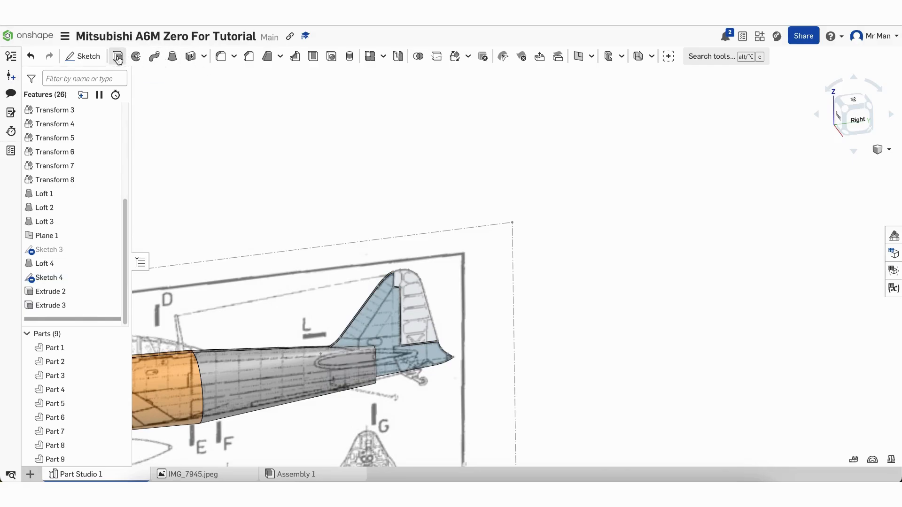
Extrude the rudder region as a separate New part, symmetric with depth #foam
{"action": "left_click", "coordinate": [420, 307]}
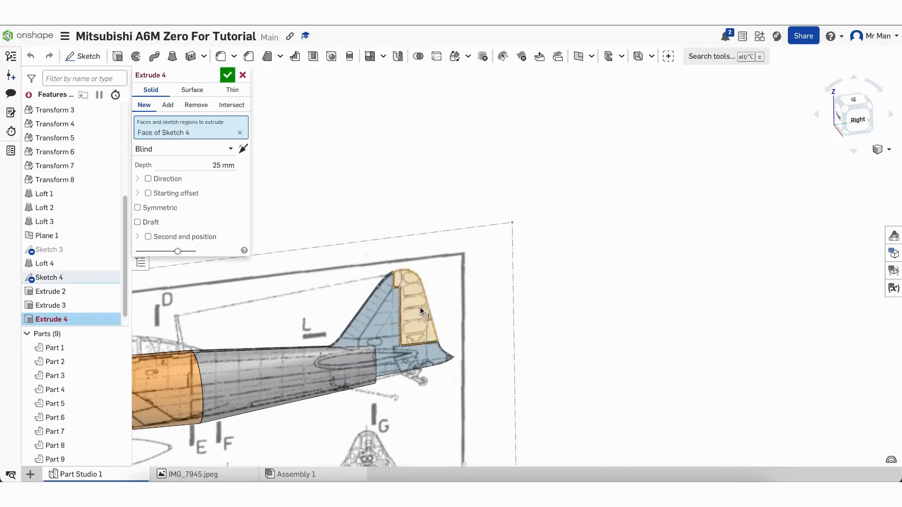
{"action": "left_click", "coordinate": [231, 164]}
{"action": "type", "text": "f"}
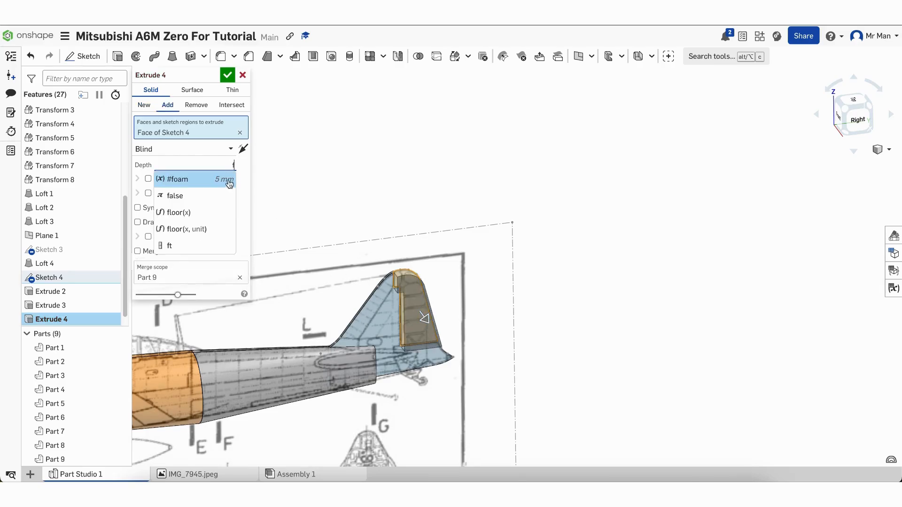
{"action": "left_click", "coordinate": [227, 183]}
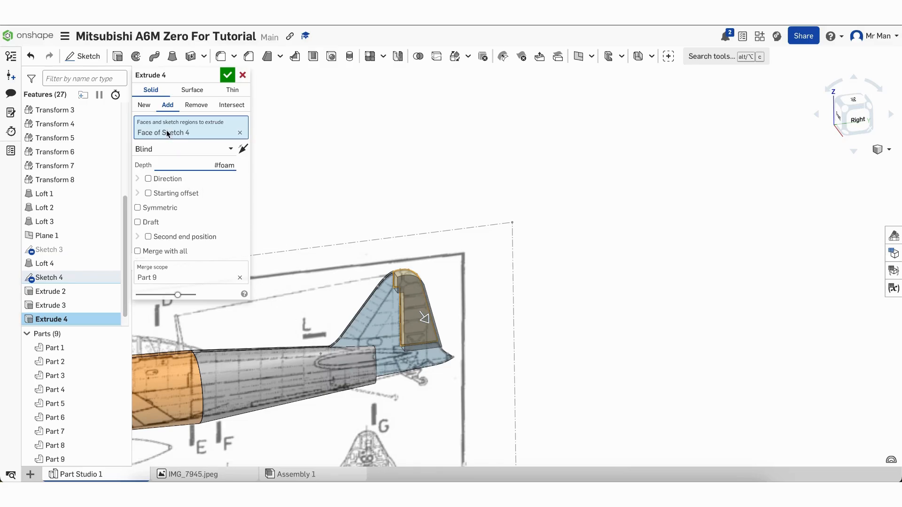
{"action": "left_click", "coordinate": [145, 104]}
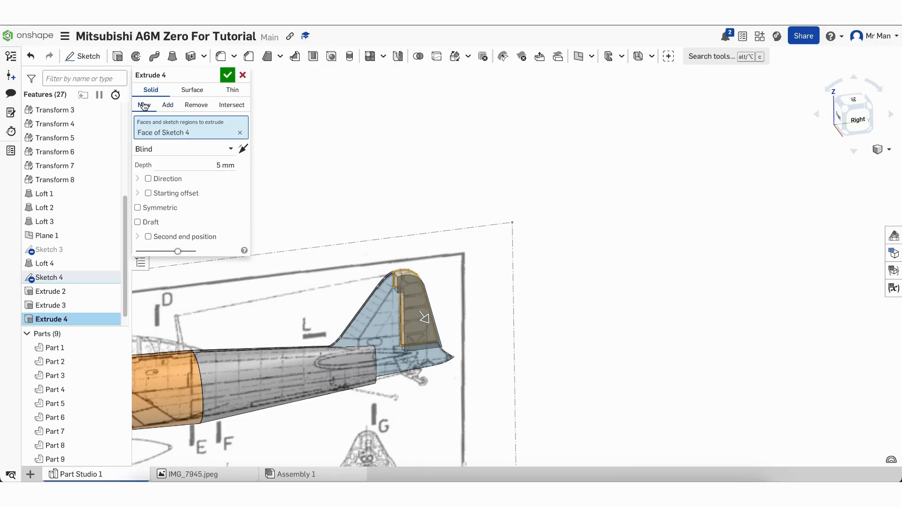
{"action": "left_click", "coordinate": [169, 209]}
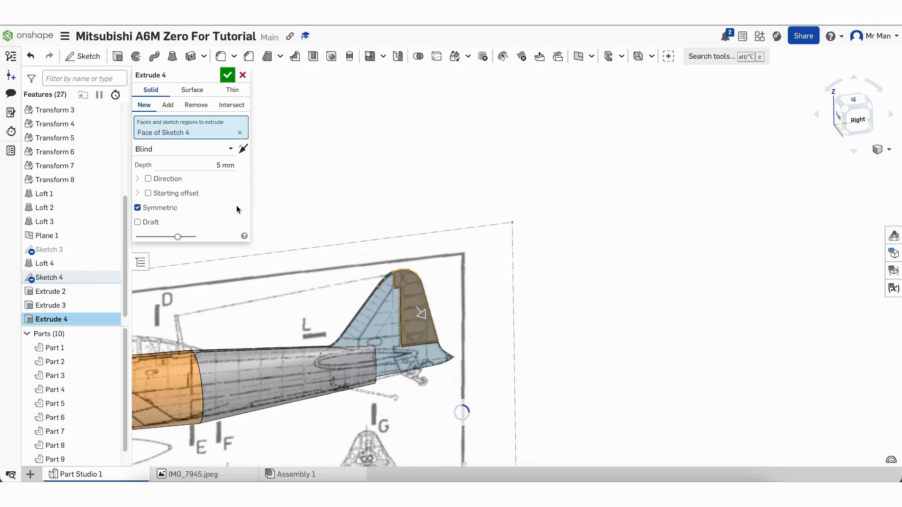
{"action": "left_click", "coordinate": [227, 75]}
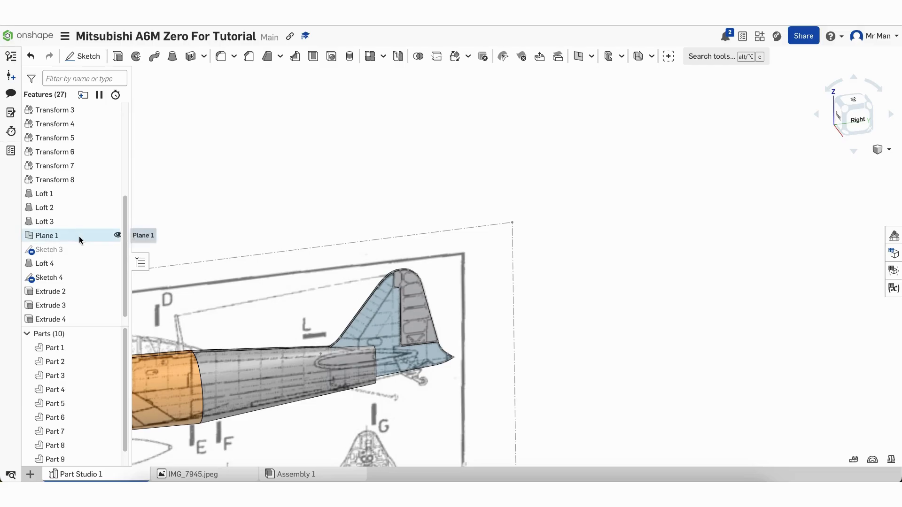
{"action": "scroll", "coordinate": [80, 241], "scroll_direction": "up", "scroll_amount": 4}
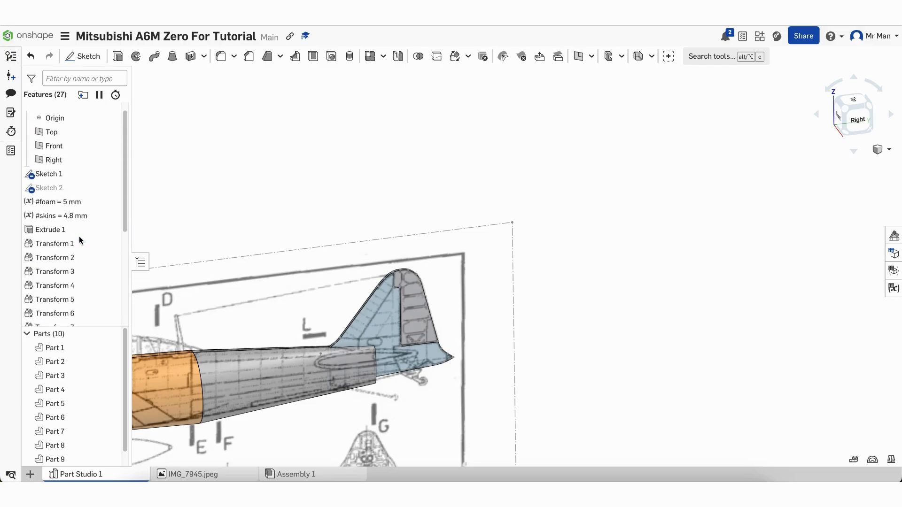
Hide the blueprint image, Sketch 4 and Plane 1, then view the model from the Right
{"action": "left_click", "coordinate": [115, 179]}
{"action": "scroll", "coordinate": [526, 284], "scroll_direction": "down", "scroll_amount": 3}
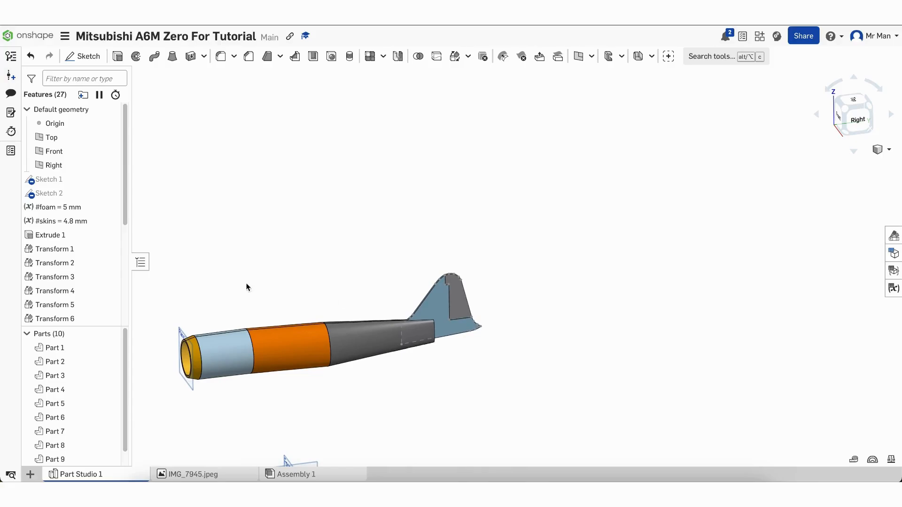
{"action": "scroll", "coordinate": [58, 237], "scroll_direction": "down", "scroll_amount": 4}
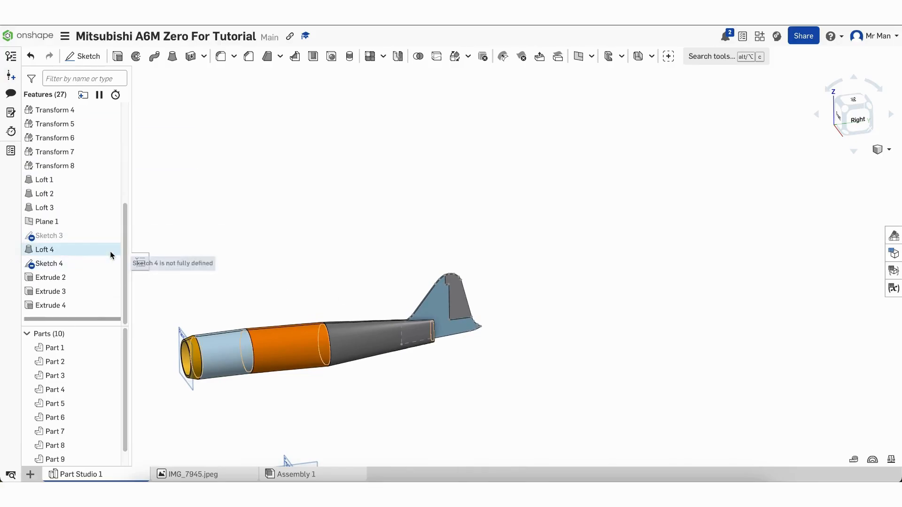
{"action": "left_click", "coordinate": [118, 264]}
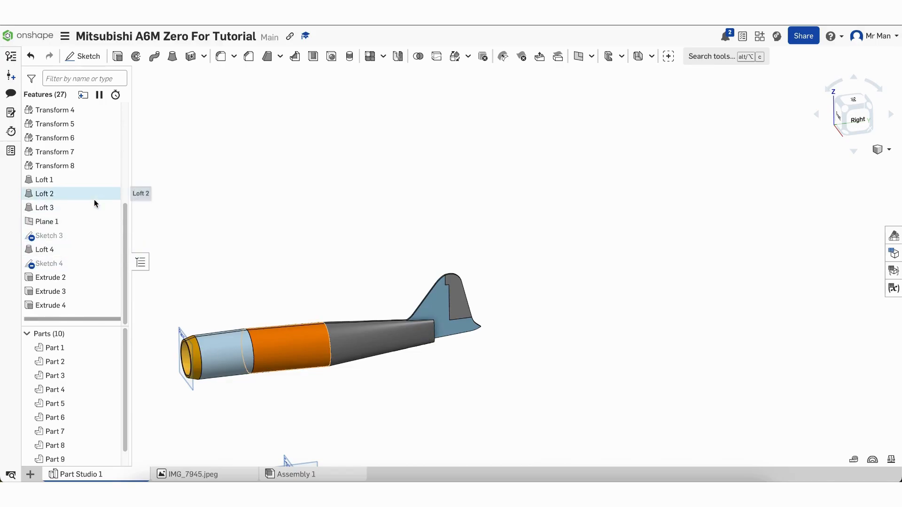
{"action": "left_click", "coordinate": [117, 221]}
{"action": "right_click_drag", "start_coordinate": [360, 398], "coordinate": [349, 384]}
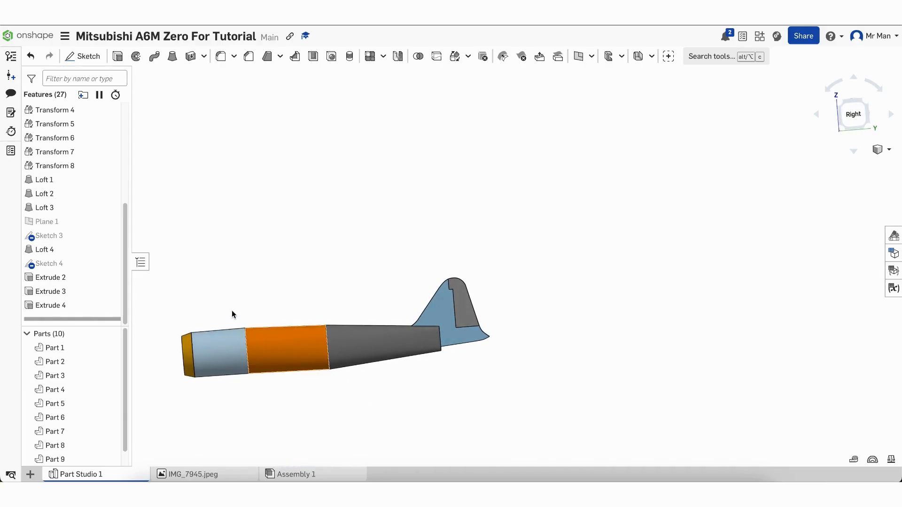
{"action": "left_click", "coordinate": [853, 114]}
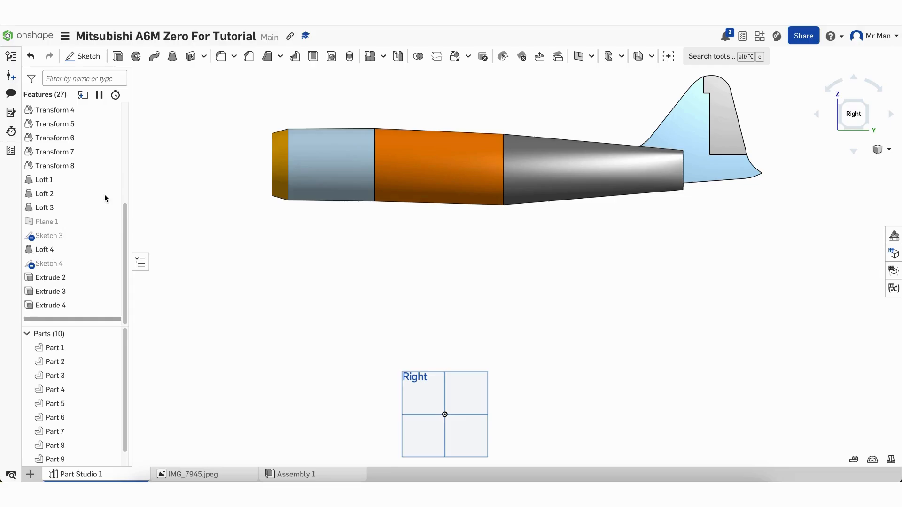
{"action": "left_click", "coordinate": [70, 165]}
Edit Transform 7 twice, raising Part 3's Z offset to 623 mm and then 625 mm
{"action": "scroll", "coordinate": [68, 169], "scroll_direction": "up", "scroll_amount": 3}
{"action": "scroll", "coordinate": [68, 169], "scroll_direction": "down", "scroll_amount": 2}
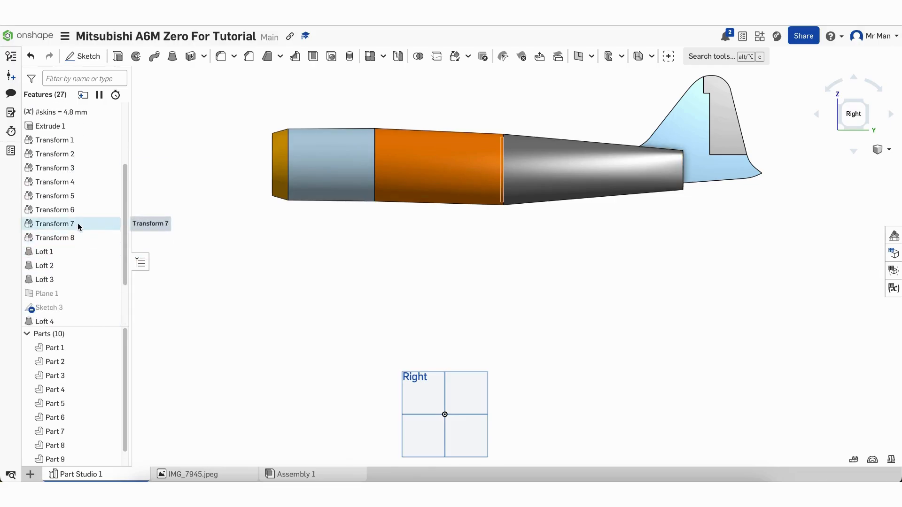
{"action": "double_click", "coordinate": [78, 223]}
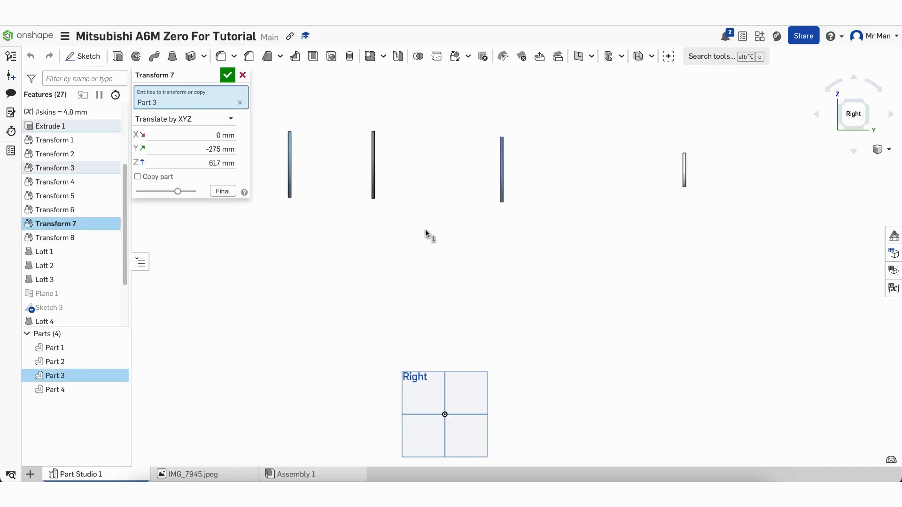
{"action": "left_click_drag", "start_coordinate": [505, 137], "coordinate": [505, 135]}
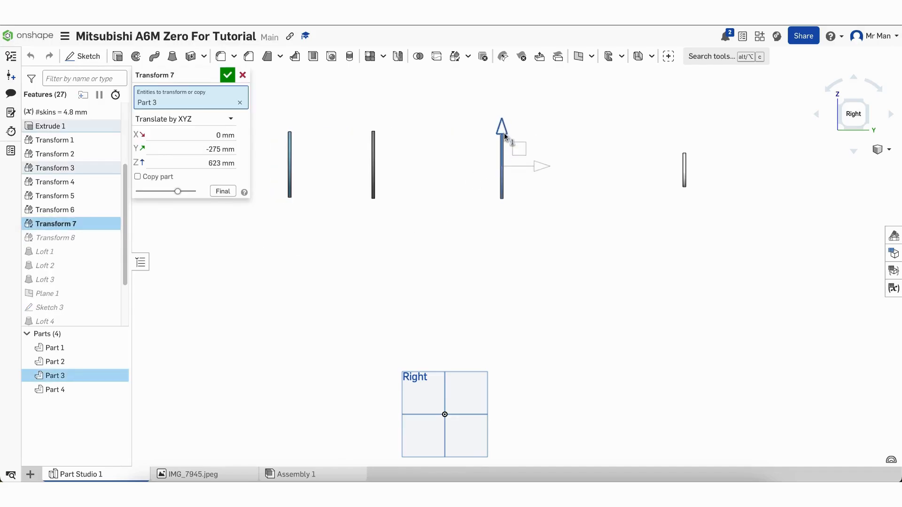
{"action": "left_click", "coordinate": [229, 77]}
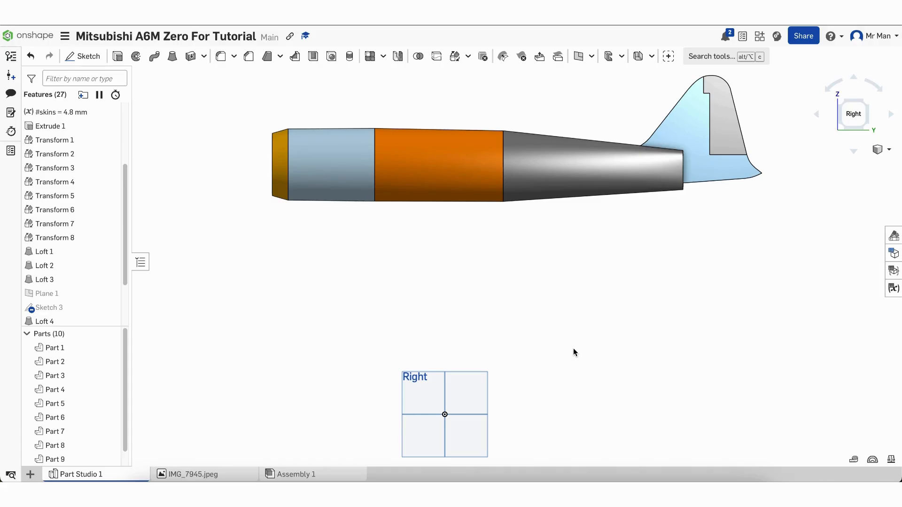
{"action": "double_click", "coordinate": [57, 224]}
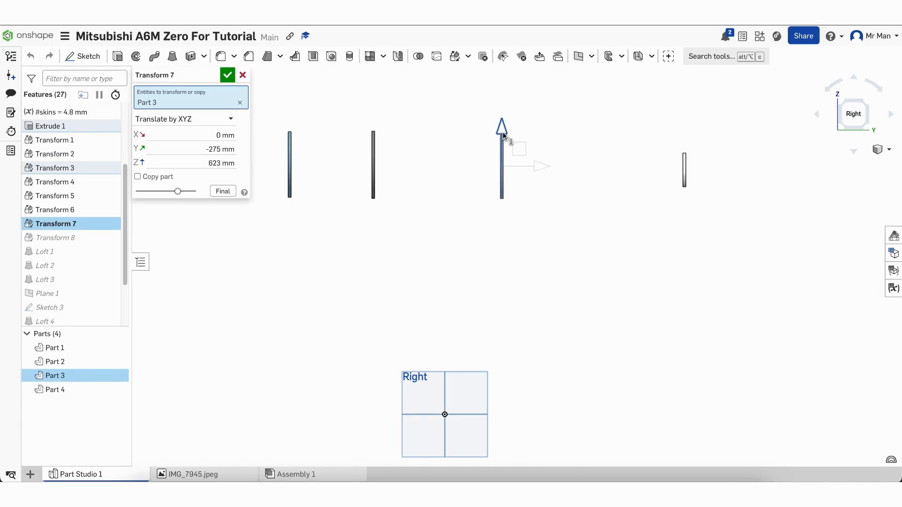
{"action": "left_click_drag", "start_coordinate": [503, 132], "coordinate": [503, 130]}
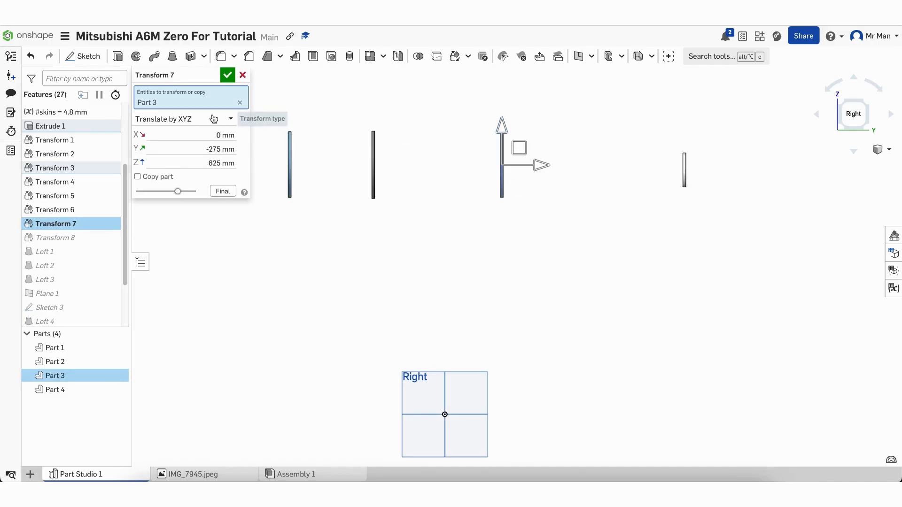
{"action": "left_click", "coordinate": [227, 75]}
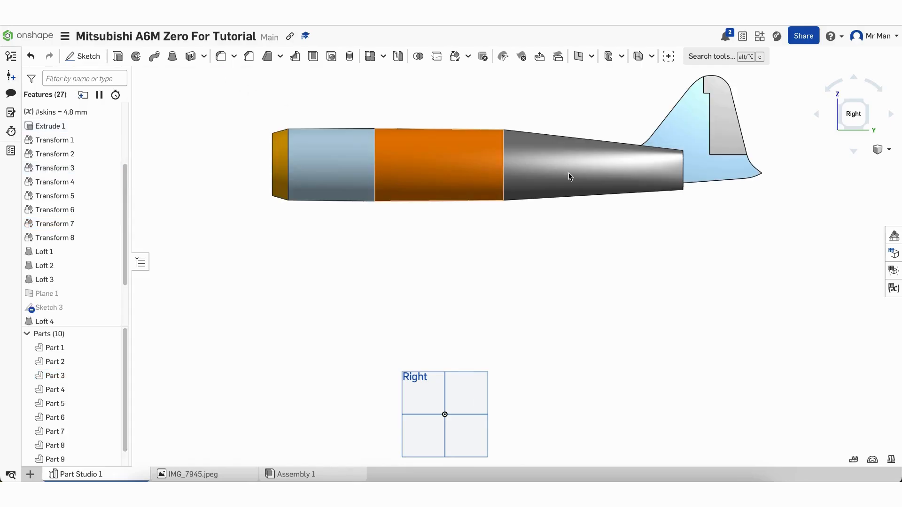
{"action": "right_click_drag", "start_coordinate": [449, 300], "coordinate": [427, 298]}
Show the Sketch 1 blueprint again and start a new sketch on the Right plane
{"action": "scroll", "coordinate": [78, 236], "scroll_direction": "up", "scroll_amount": 3}
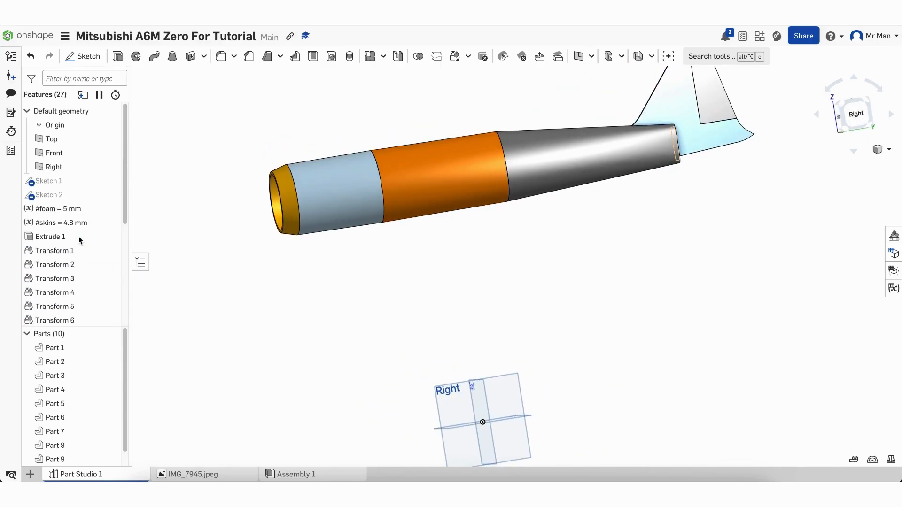
{"action": "left_click", "coordinate": [113, 181]}
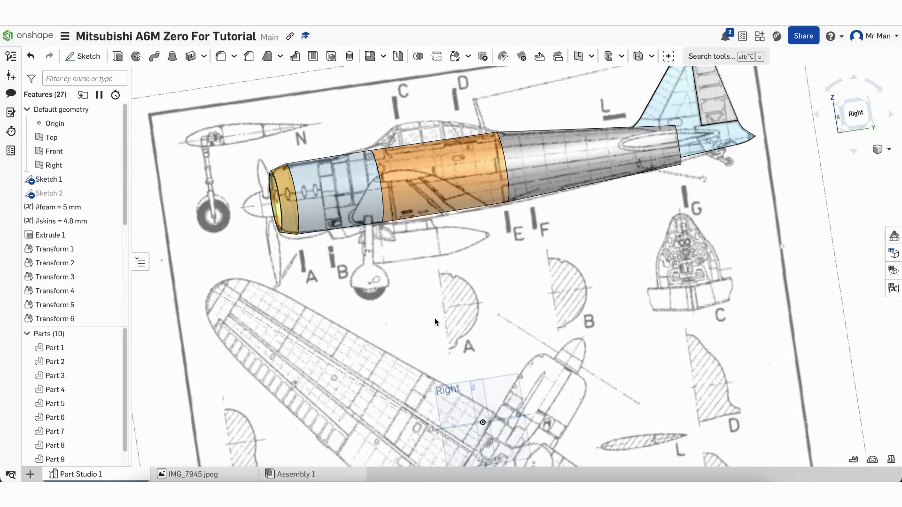
{"action": "right_click_drag", "start_coordinate": [435, 322], "coordinate": [418, 323]}
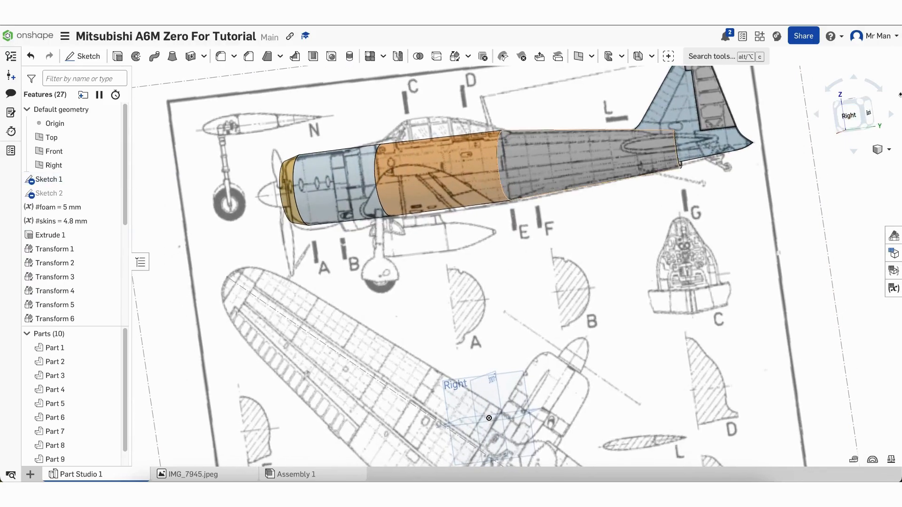
{"action": "left_click", "coordinate": [849, 117]}
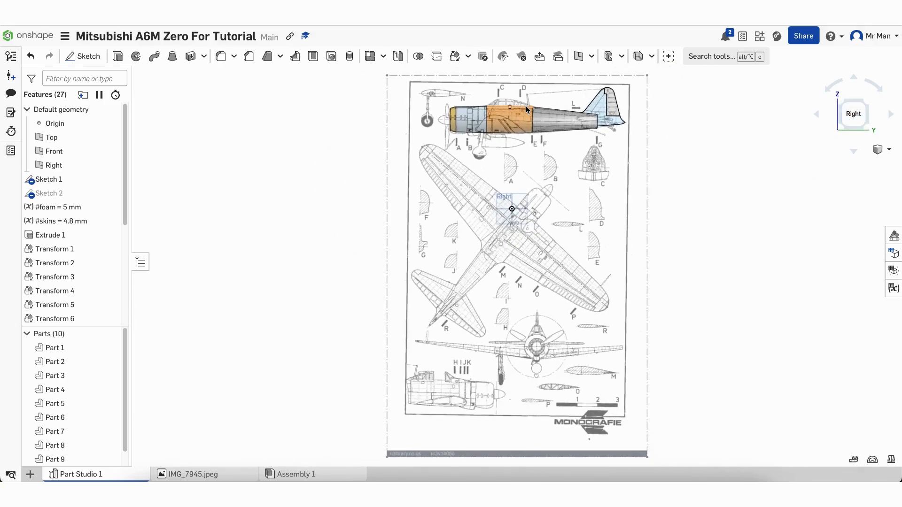
{"action": "scroll", "coordinate": [526, 110], "scroll_direction": "up", "scroll_amount": 5}
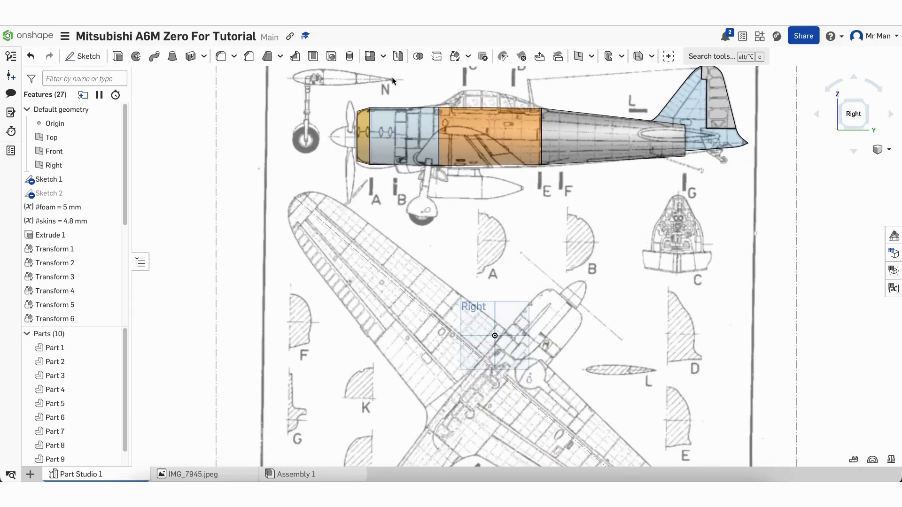
{"action": "left_click", "coordinate": [84, 57]}
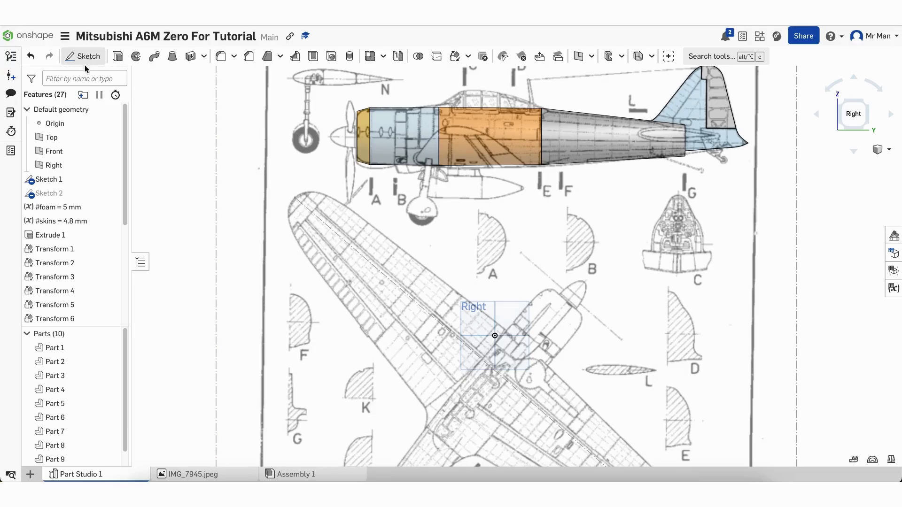
{"action": "left_click", "coordinate": [75, 165]}
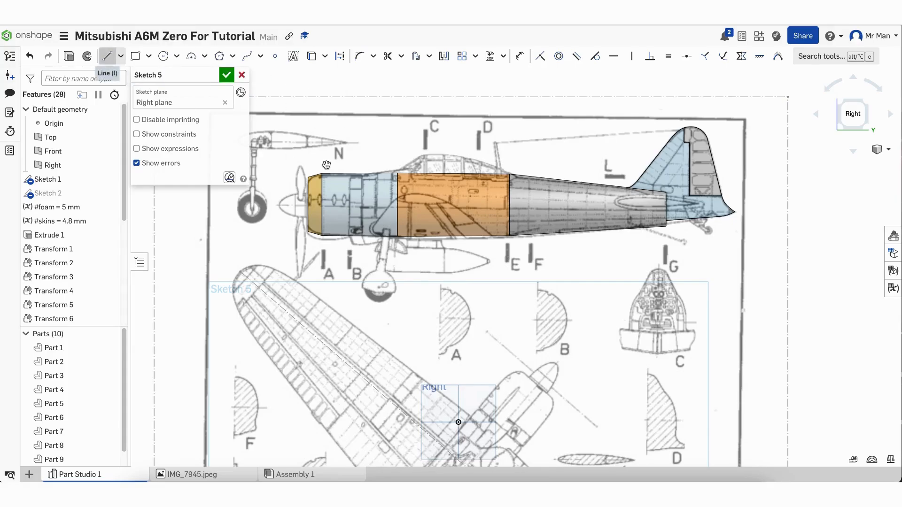
Draw the canopy base line across the orange section and a slanted line up to the canopy front
{"action": "scroll", "coordinate": [400, 170], "scroll_direction": "up", "scroll_amount": 1}
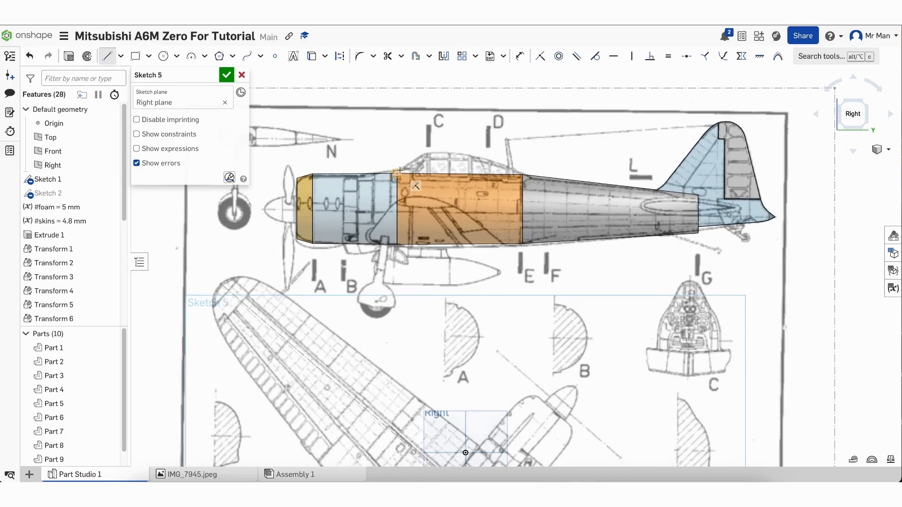
{"action": "scroll", "coordinate": [400, 170], "scroll_direction": "up", "scroll_amount": 3}
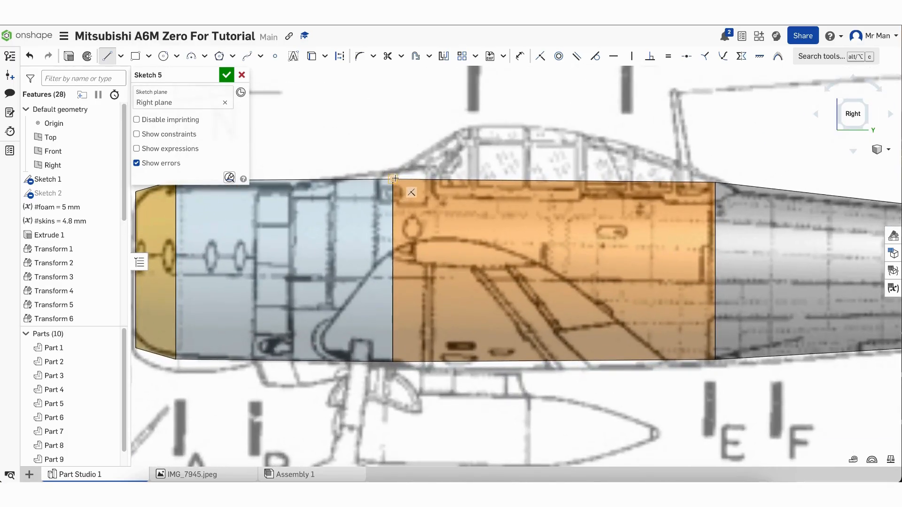
{"action": "left_click", "coordinate": [394, 180]}
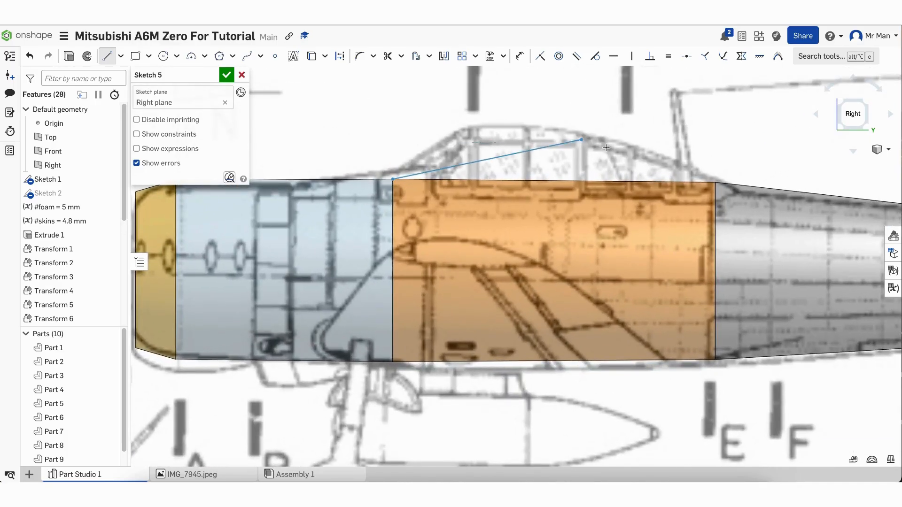
{"action": "left_click", "coordinate": [715, 181]}
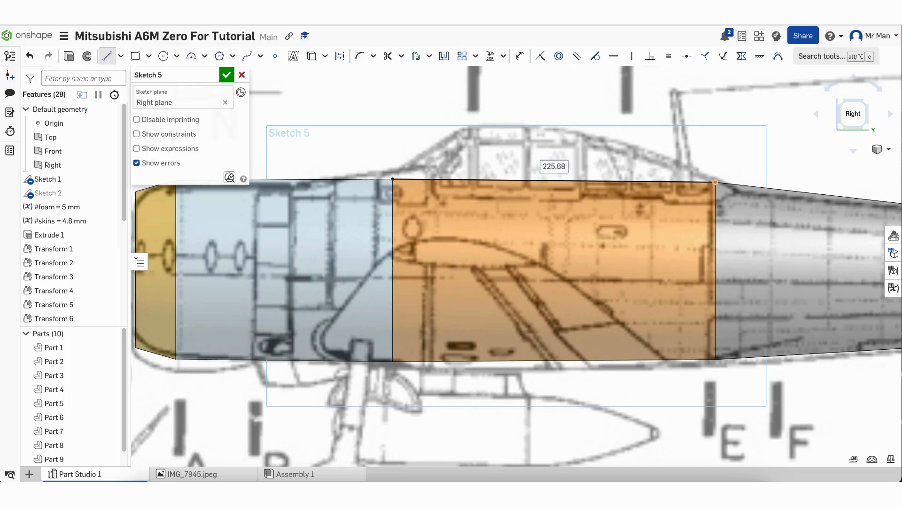
{"action": "key", "text": "Escape"}
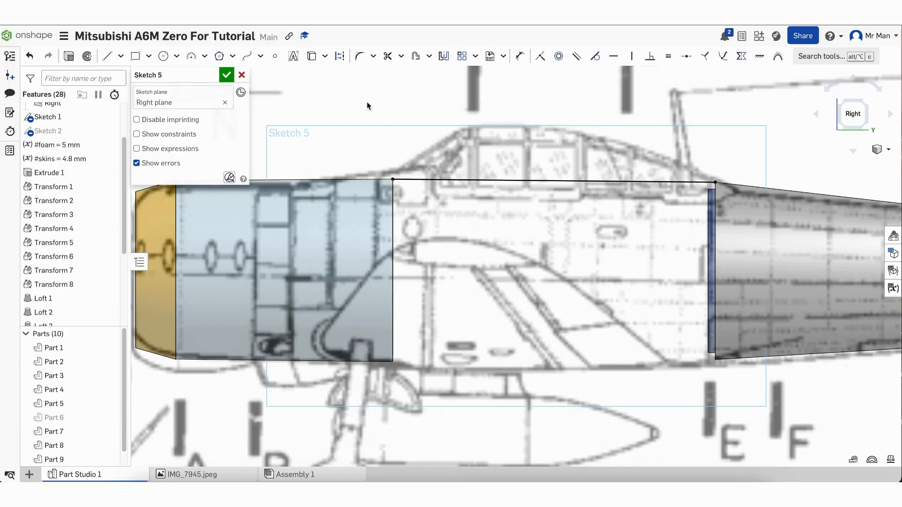
{"action": "left_click", "coordinate": [107, 56]}
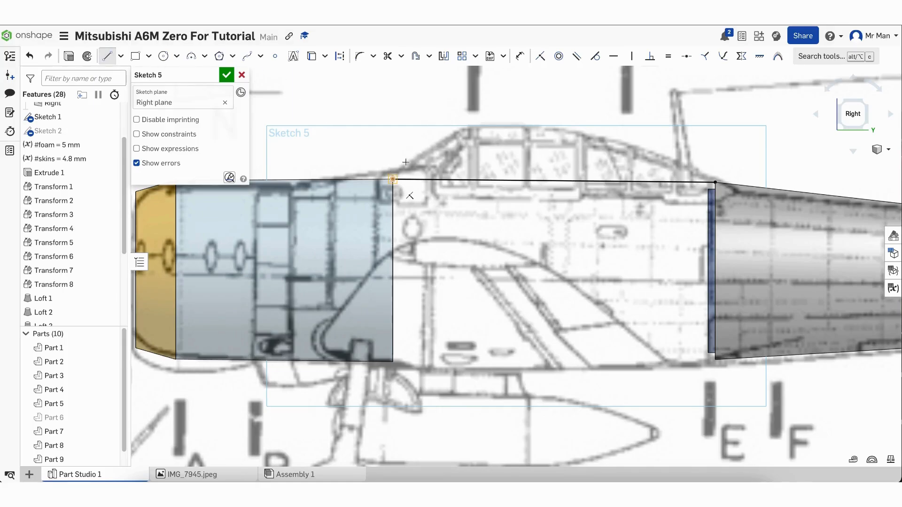
{"action": "left_click", "coordinate": [393, 179]}
{"action": "left_click", "coordinate": [466, 127]}
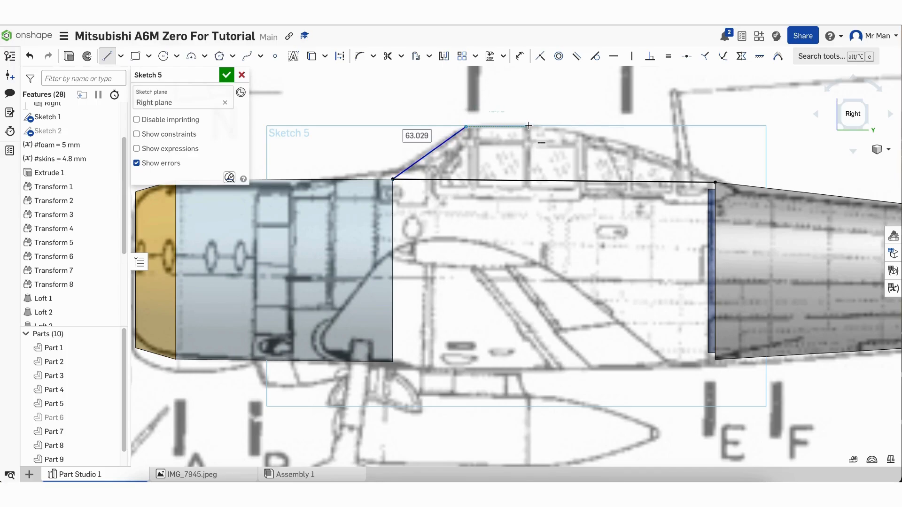
{"action": "key", "text": "Escape"}
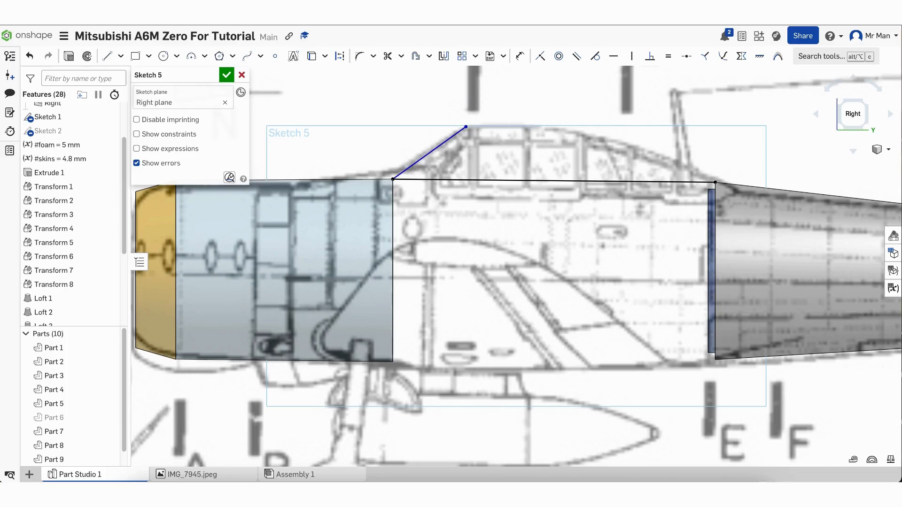
Start a spline from the slanted line's top end along the canopy top
{"action": "left_click", "coordinate": [247, 57]}
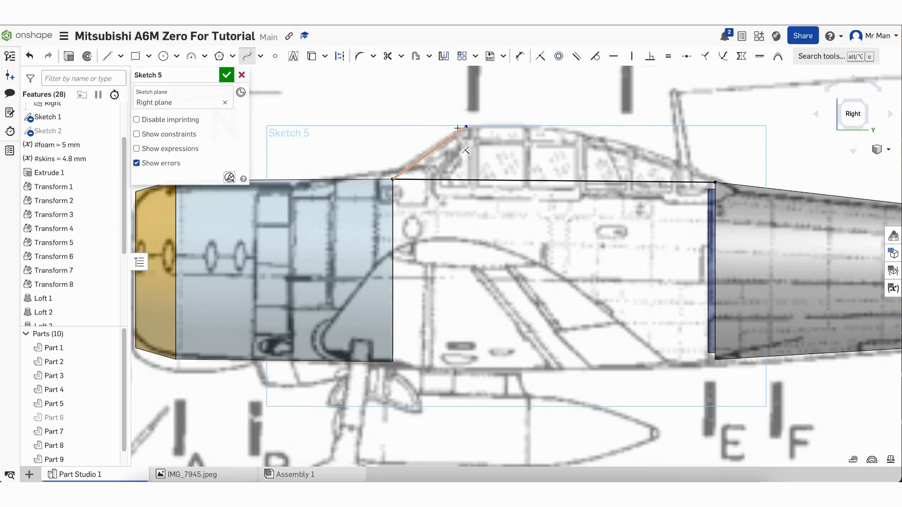
{"action": "left_click", "coordinate": [466, 127]}
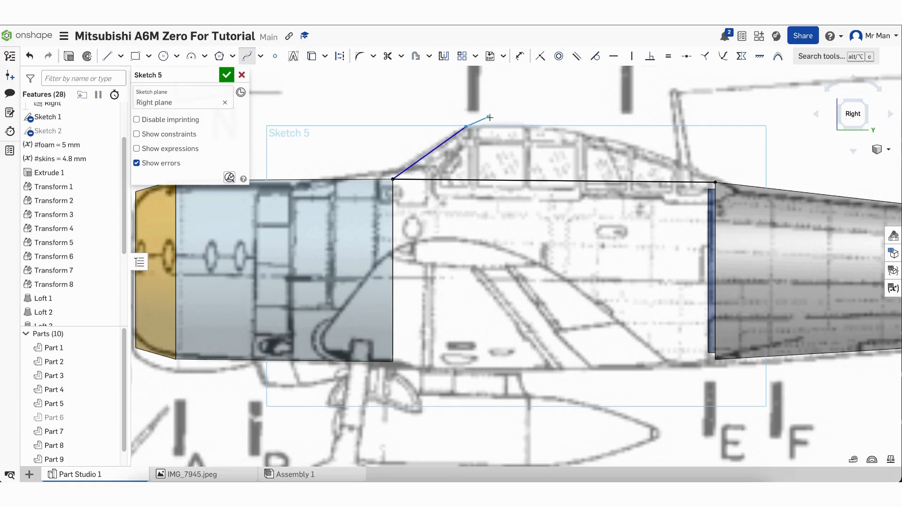
{"action": "left_click", "coordinate": [504, 121]}
Finish the canopy spline at the rear fuselage corner and drag its points to match the blueprint
{"action": "left_click", "coordinate": [599, 140]}
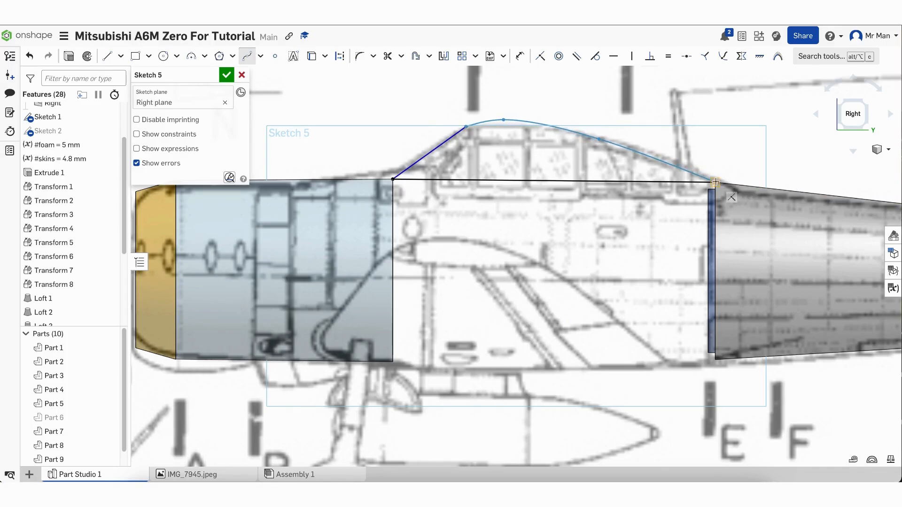
{"action": "double_click", "coordinate": [715, 182]}
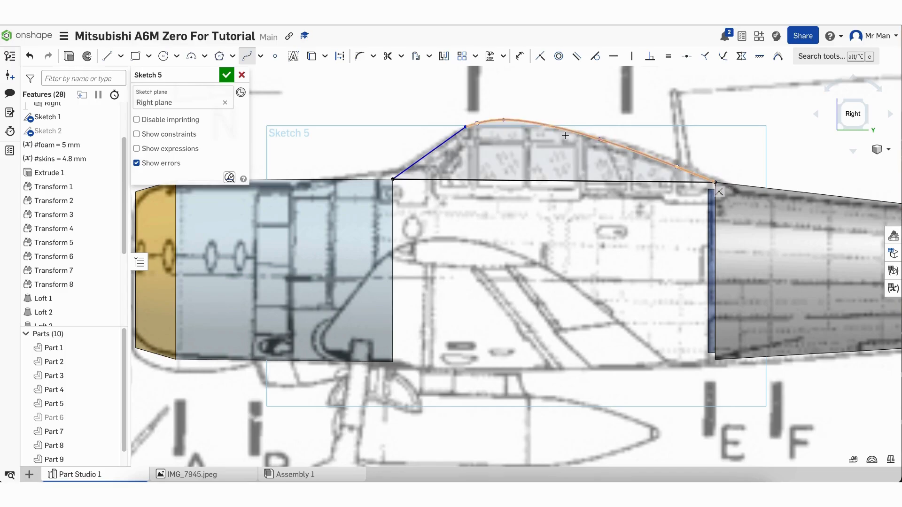
{"action": "key", "text": "Escape"}
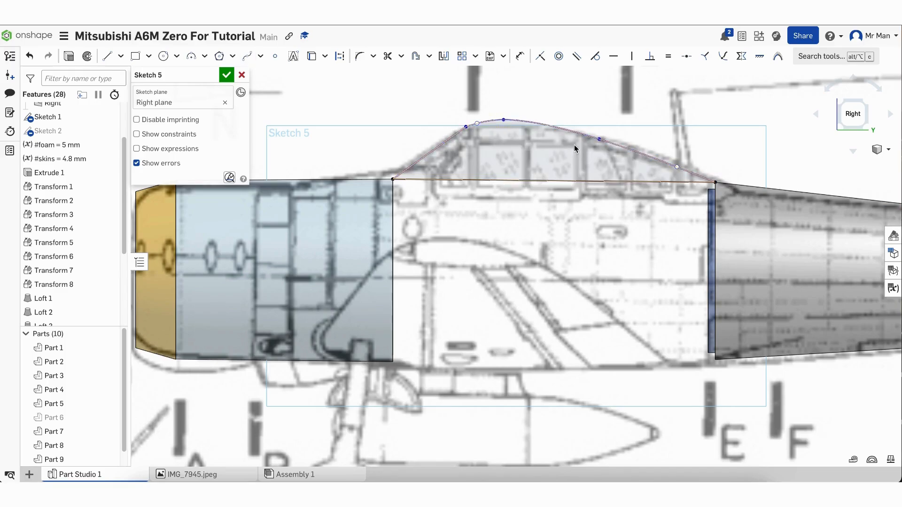
{"action": "left_click_drag", "start_coordinate": [633, 149], "coordinate": [645, 156]}
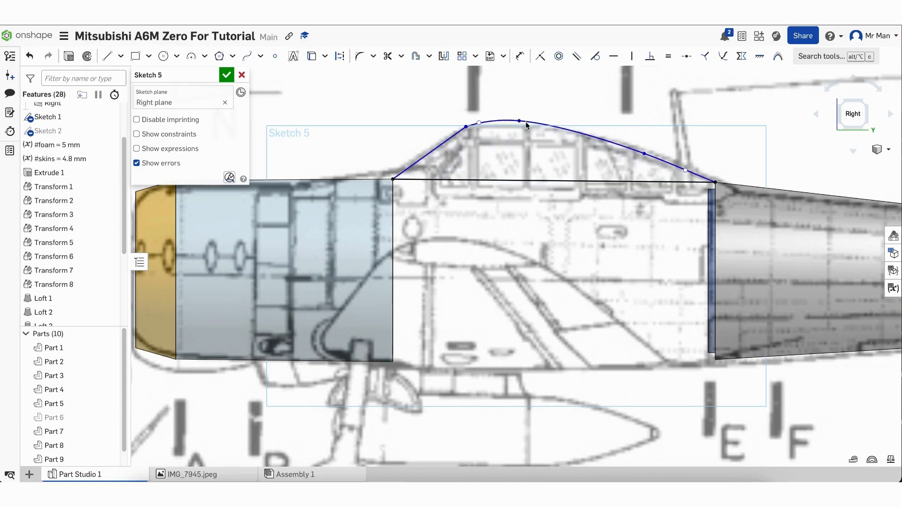
{"action": "left_click_drag", "start_coordinate": [503, 120], "coordinate": [568, 131]}
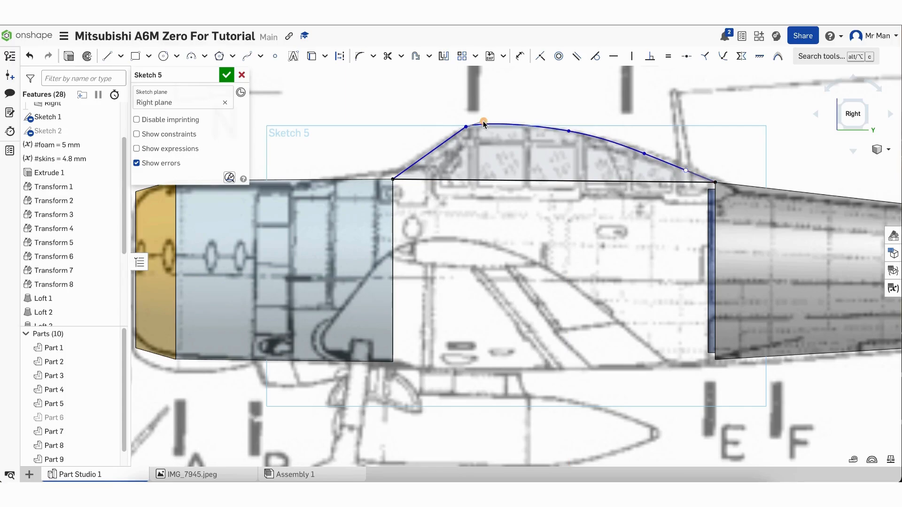
{"action": "left_click_drag", "start_coordinate": [483, 123], "coordinate": [492, 123]}
Draw three vertical lines from the canopy curve down to the base line and accept Sketch 5
{"action": "left_click", "coordinate": [107, 55]}
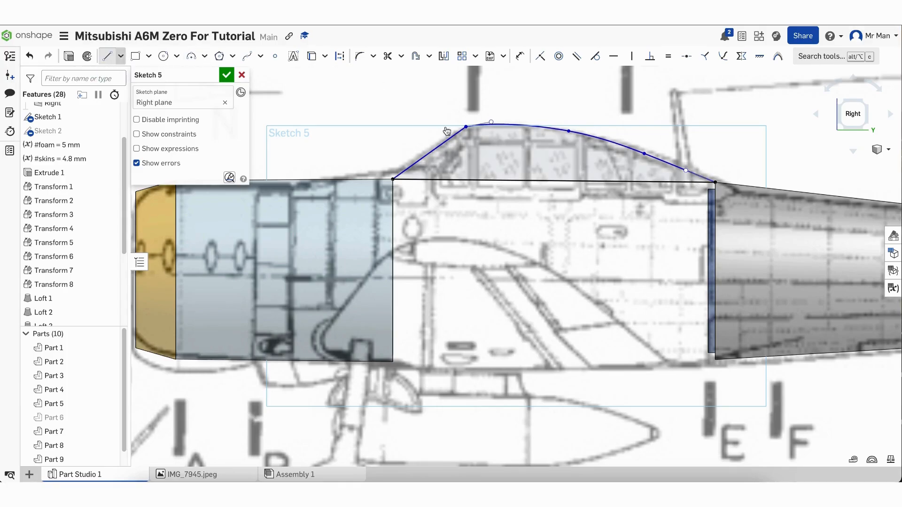
{"action": "left_click", "coordinate": [466, 127]}
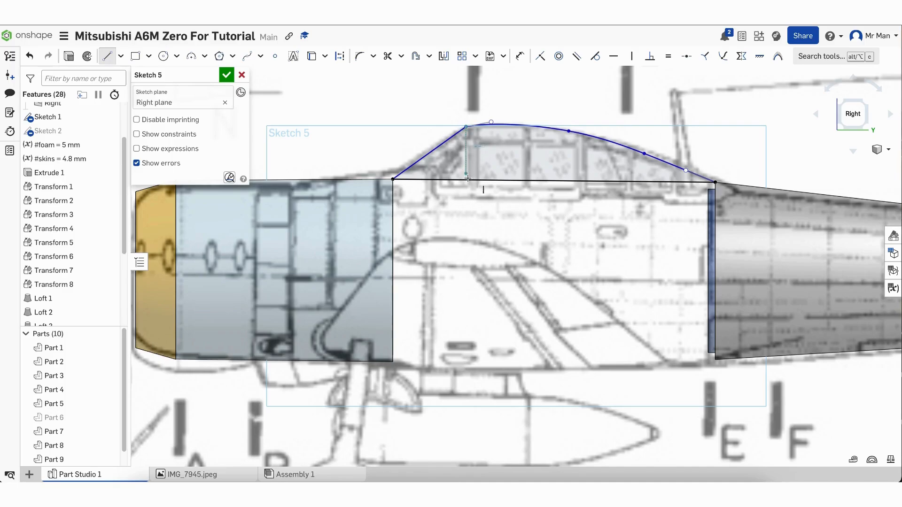
{"action": "left_click", "coordinate": [466, 180]}
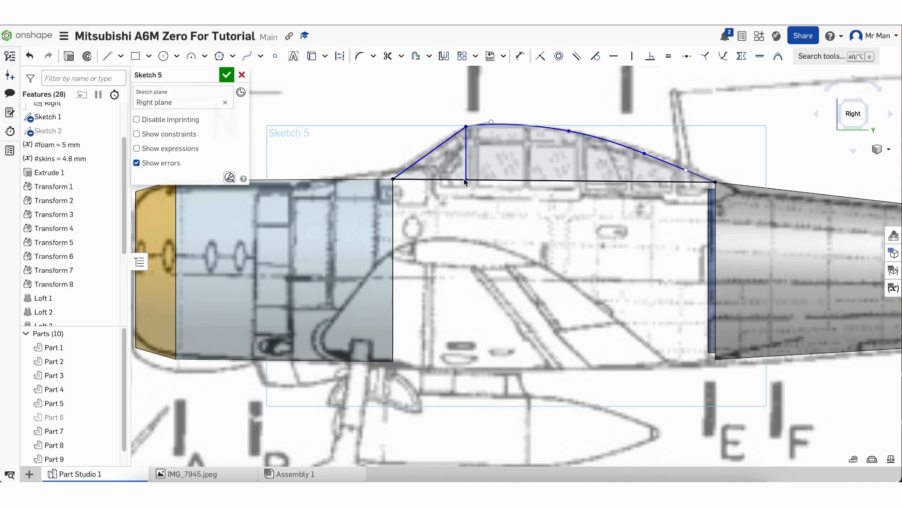
{"action": "left_click", "coordinate": [569, 130]}
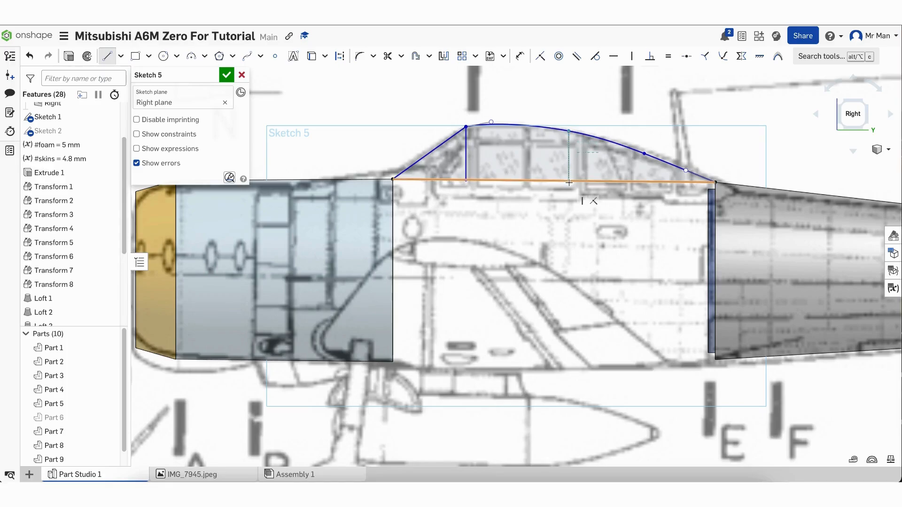
{"action": "left_click", "coordinate": [569, 182]}
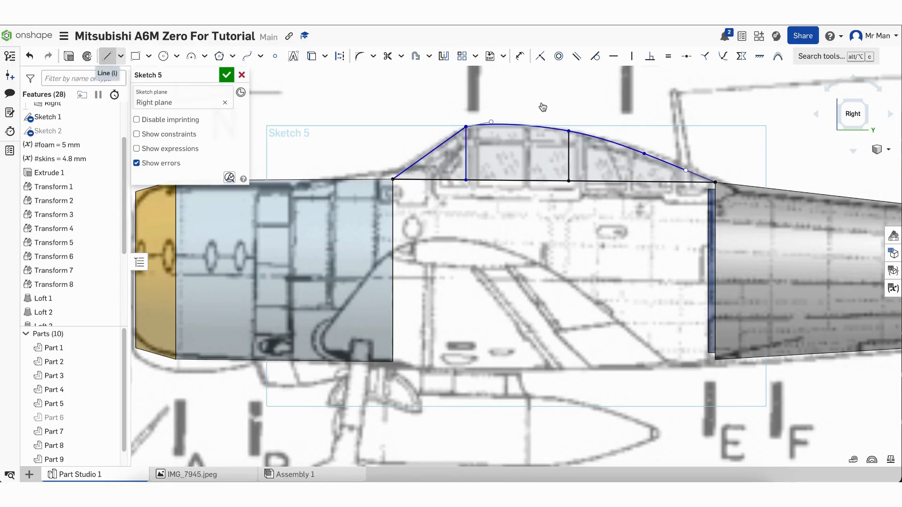
{"action": "left_click", "coordinate": [645, 153]}
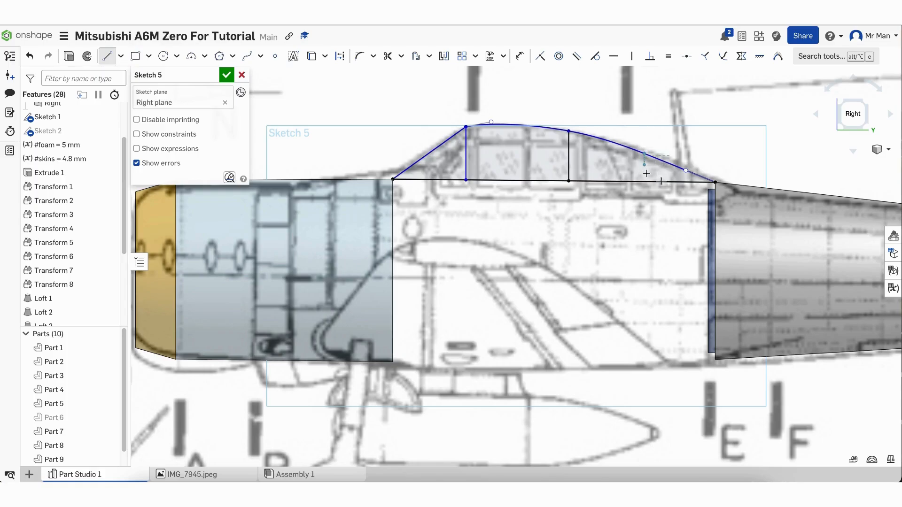
{"action": "left_click", "coordinate": [645, 181]}
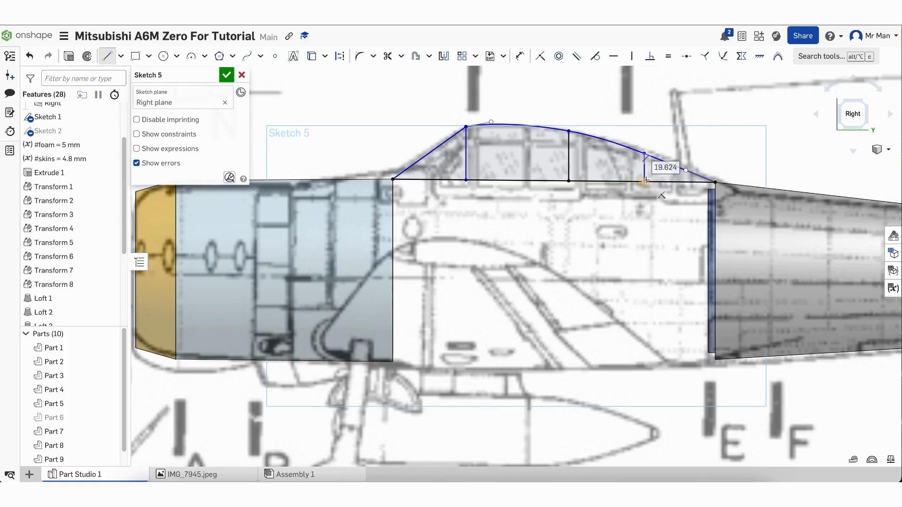
{"action": "key", "text": "Escape"}
{"action": "scroll", "coordinate": [556, 252], "scroll_direction": "down", "scroll_amount": 2}
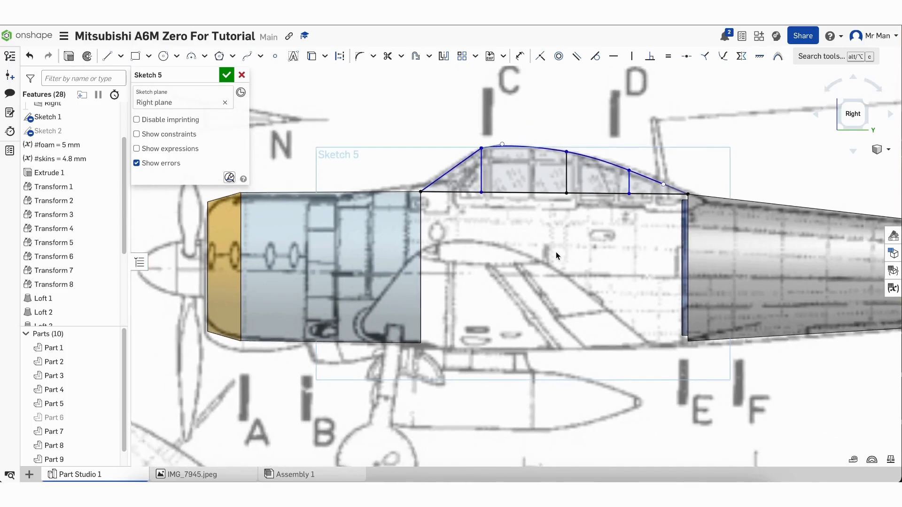
{"action": "scroll", "coordinate": [556, 252], "scroll_direction": "up", "scroll_amount": 1}
{"action": "scroll", "coordinate": [556, 252], "scroll_direction": "down", "scroll_amount": 1}
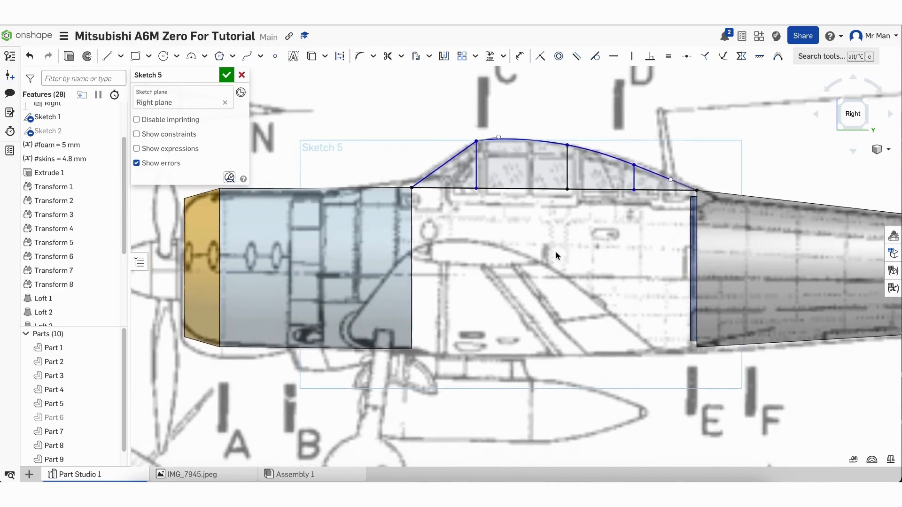
{"action": "left_click", "coordinate": [225, 75]}
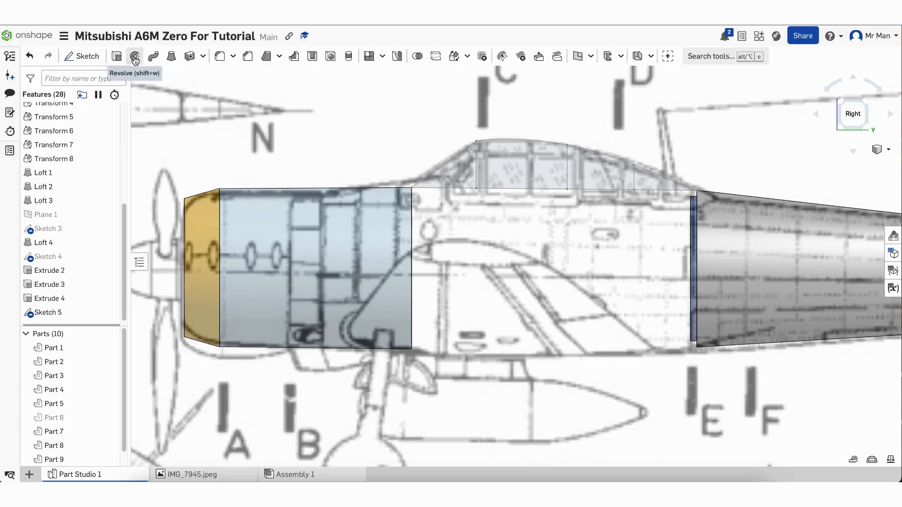
{"action": "left_click", "coordinate": [135, 57]}
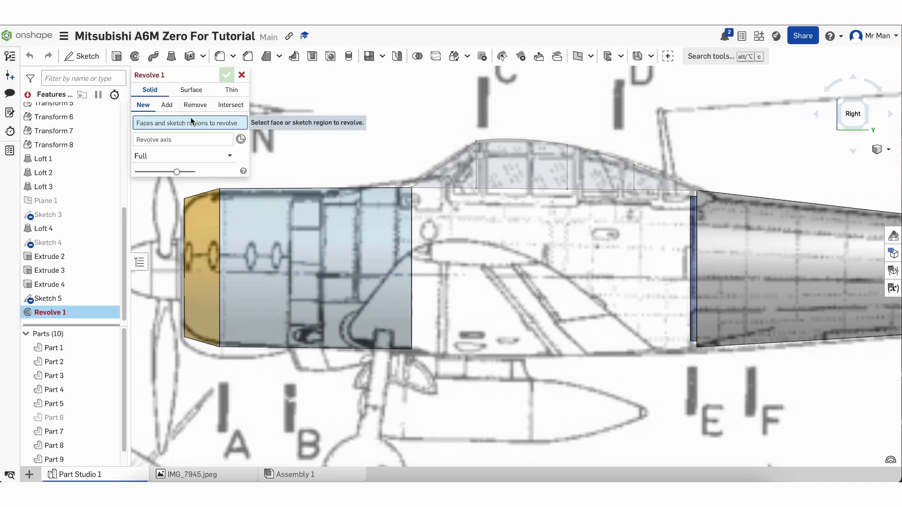
Select the four Sketch 5 canopy regions and the horizontal base line as the revolve axis
{"action": "left_click", "coordinate": [452, 174]}
{"action": "left_click", "coordinate": [534, 165]}
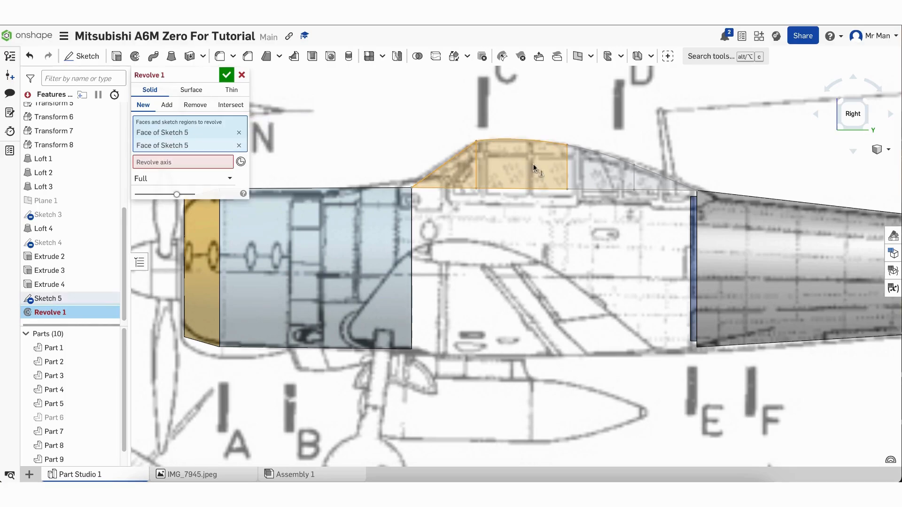
{"action": "left_click", "coordinate": [610, 177]}
{"action": "left_click", "coordinate": [658, 181]}
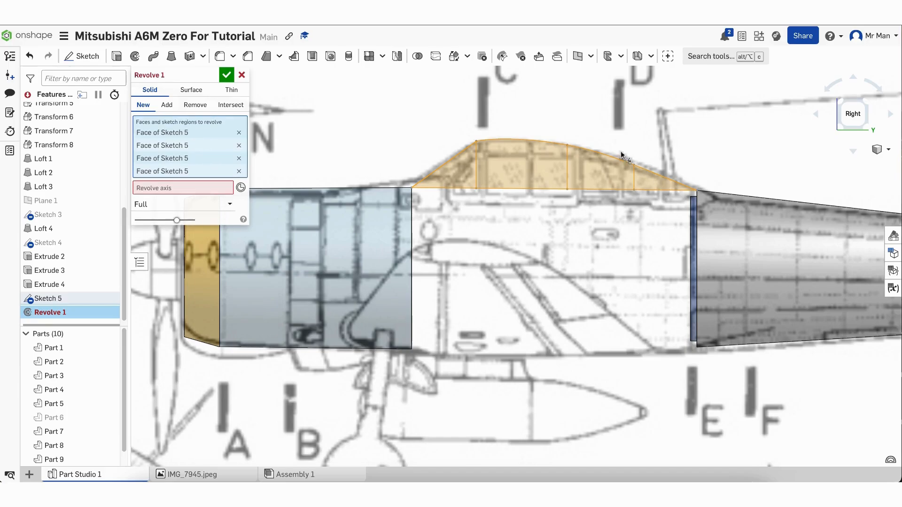
{"action": "left_click", "coordinate": [167, 188]}
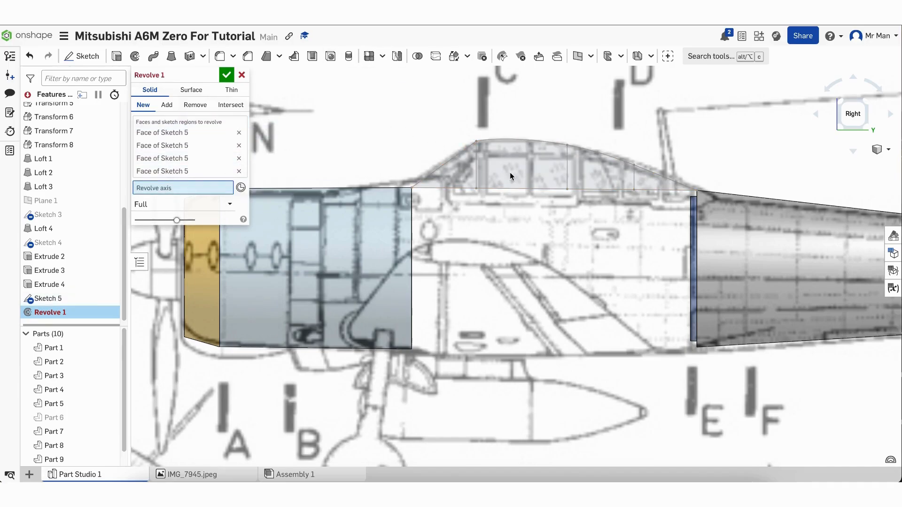
{"action": "left_click", "coordinate": [514, 188]}
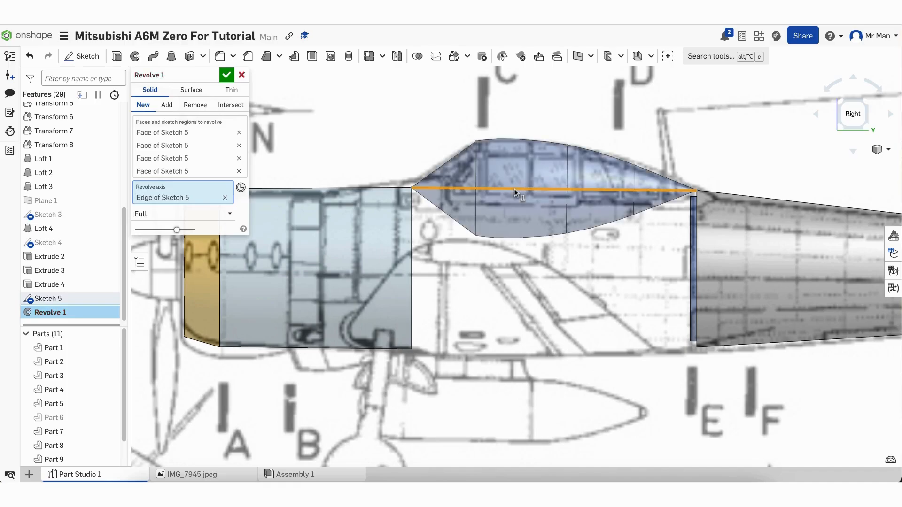
Make the revolve symmetric at 200 degrees and confirm it
{"action": "left_click", "coordinate": [204, 215]}
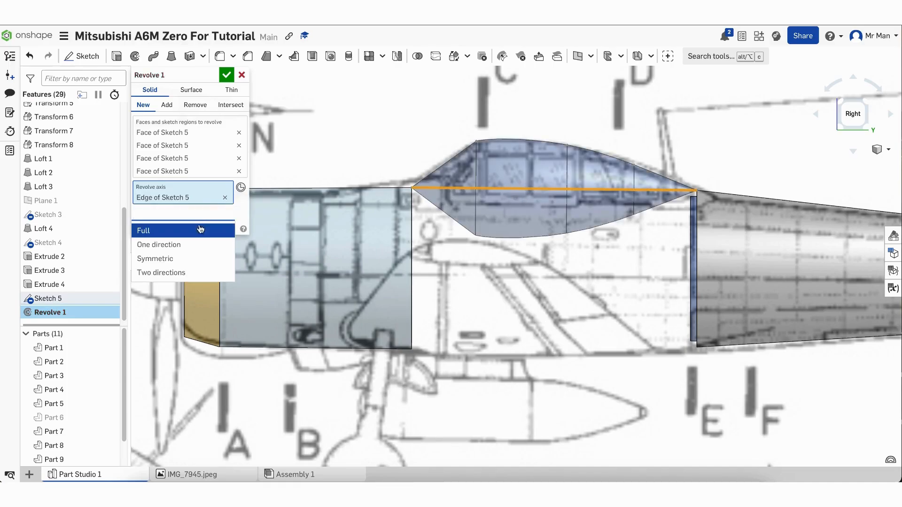
{"action": "left_click", "coordinate": [162, 259]}
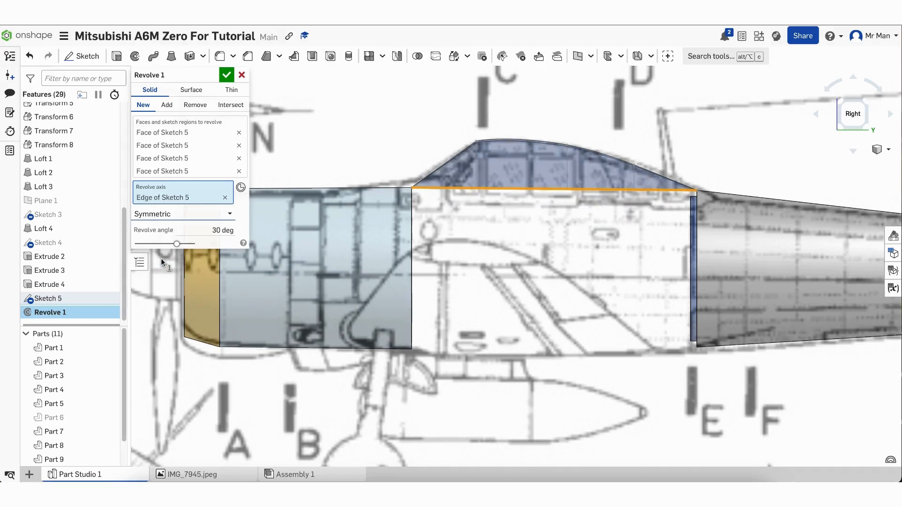
{"action": "double_click", "coordinate": [219, 230]}
{"action": "type", "text": "200"}
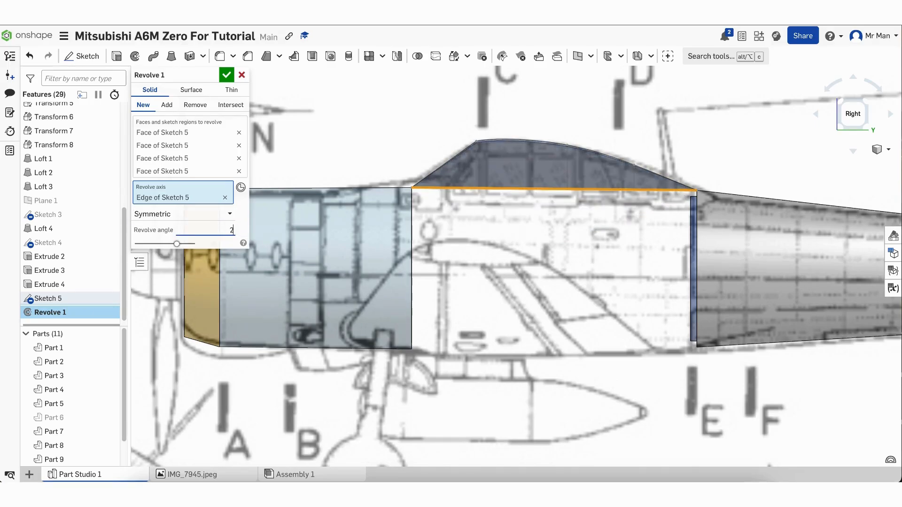
{"action": "key", "text": "Return"}
{"action": "right_click_drag", "start_coordinate": [475, 339], "coordinate": [519, 349]}
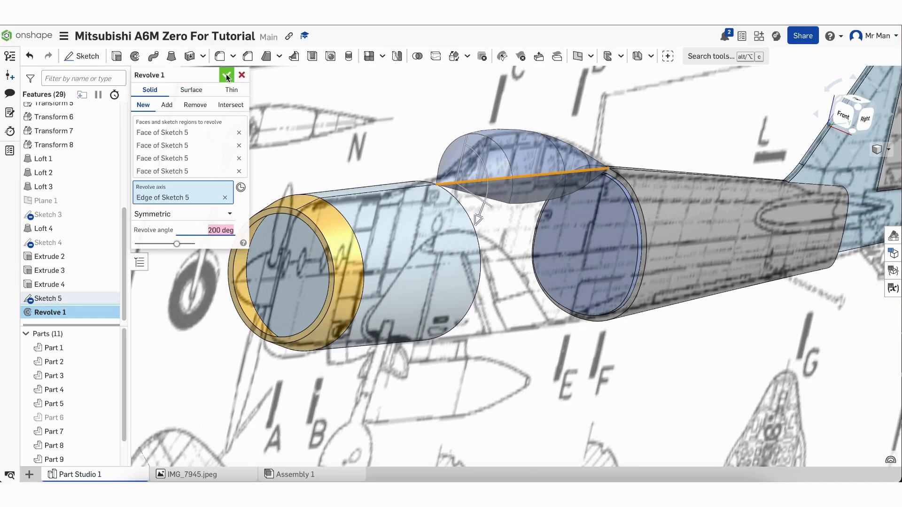
{"action": "left_click", "coordinate": [226, 75]}
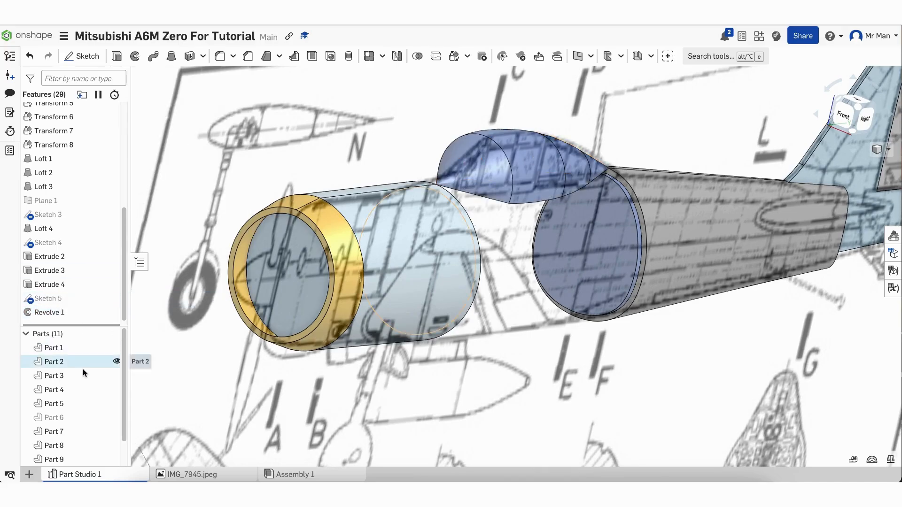
Show Part 6, zoom to fit, and hide the Sketch 1 blueprint to inspect the plane
{"action": "left_click", "coordinate": [117, 416]}
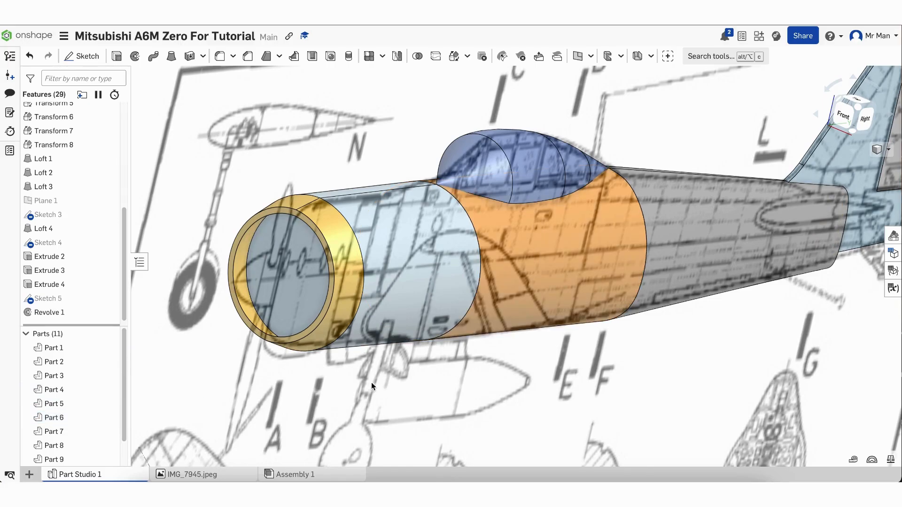
{"action": "key", "text": "shift+4"}
{"action": "right_click_drag", "start_coordinate": [334, 375], "coordinate": [390, 388]}
{"action": "key", "text": "f"}
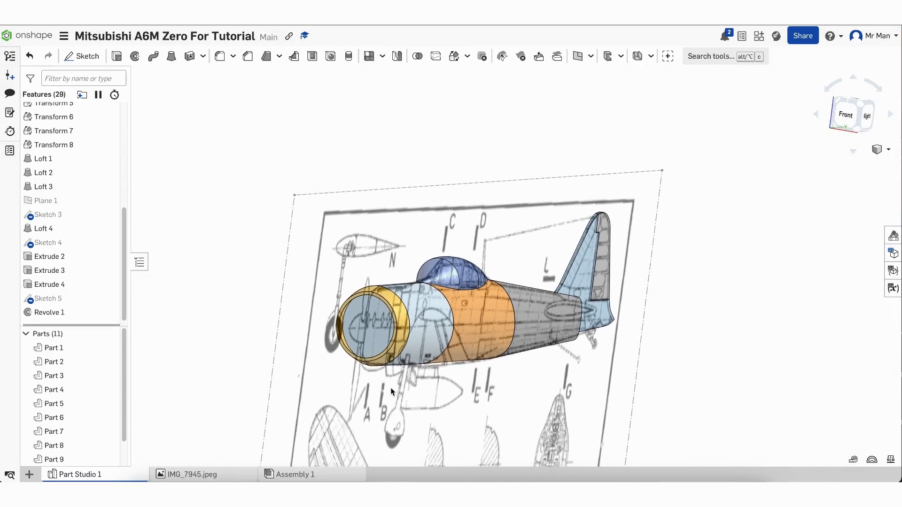
{"action": "scroll", "coordinate": [115, 211], "scroll_direction": "up", "scroll_amount": 5}
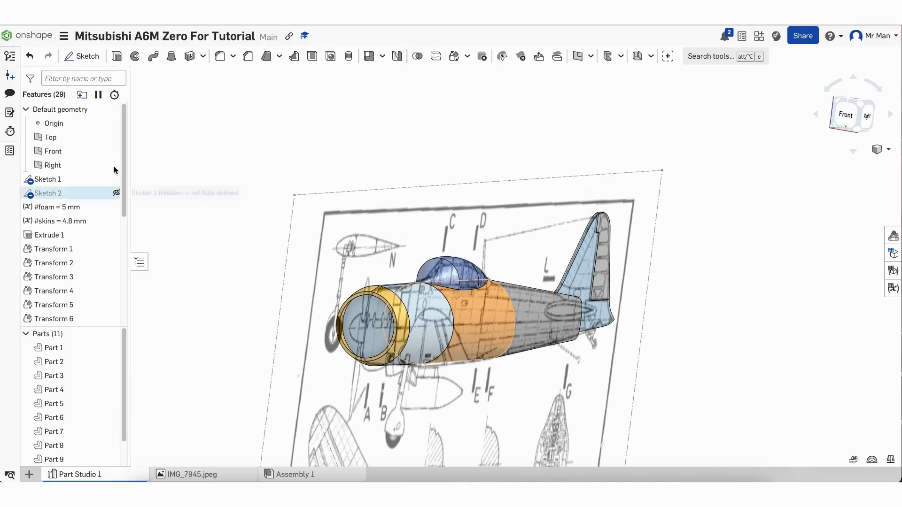
{"action": "left_click", "coordinate": [116, 179]}
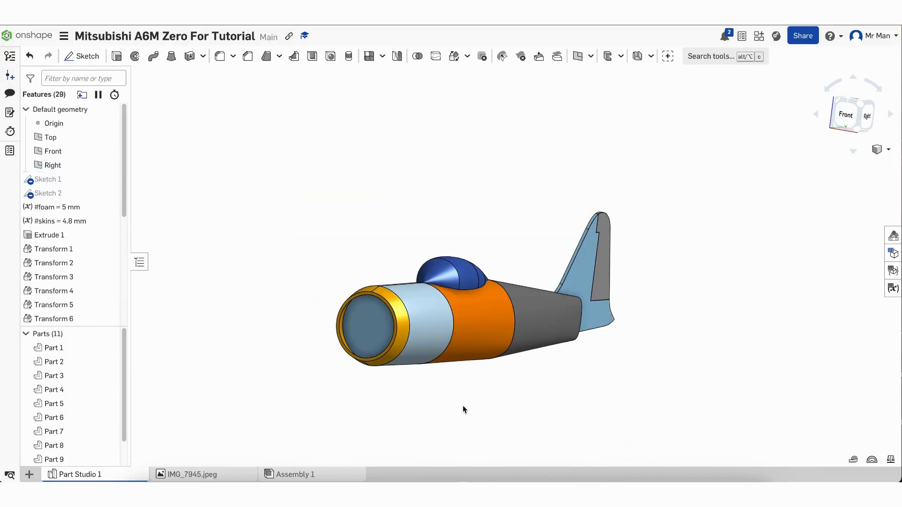
{"action": "mouse_move", "coordinate": [463, 405]}
{"action": "right_mouse_down"}
{"action": "mouse_move", "coordinate": [362, 407]}
{"action": "mouse_move", "coordinate": [331, 396]}
{"action": "mouse_move", "coordinate": [441, 394]}
{"action": "mouse_move", "coordinate": [476, 415]}
{"action": "right_mouse_up"}
{"action": "scroll", "coordinate": [464, 401], "scroll_direction": "down", "scroll_amount": 3}
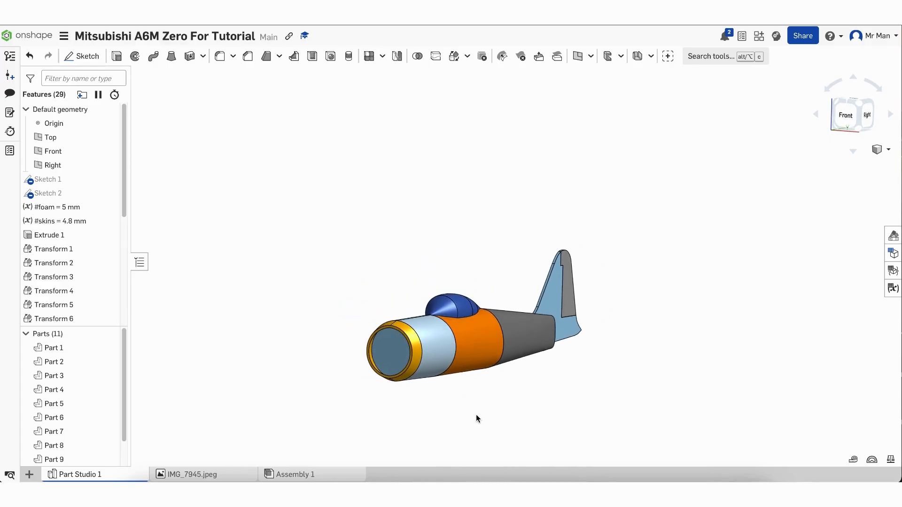